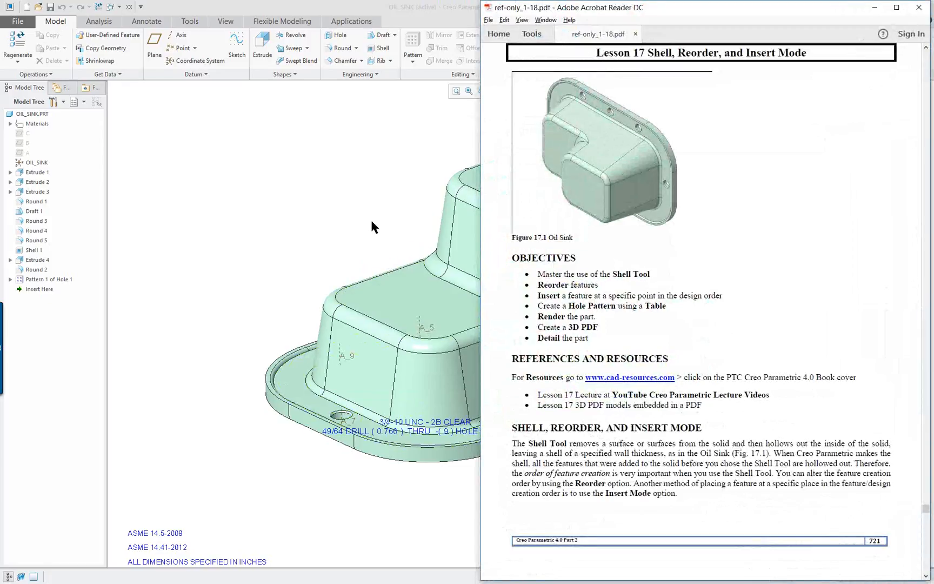
middle_click_drag(368, 249, 252, 258)
key("alt+Tab")
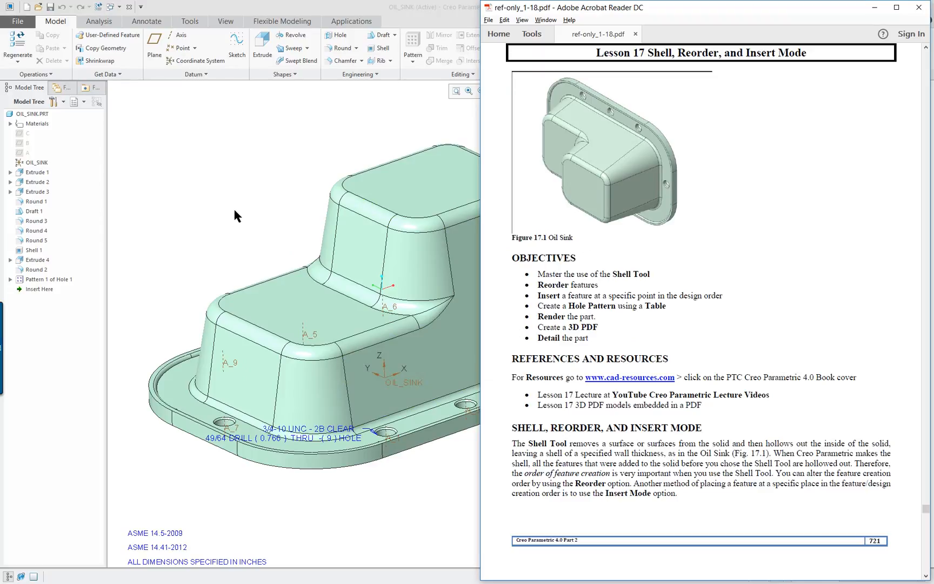
left_click(235, 184)
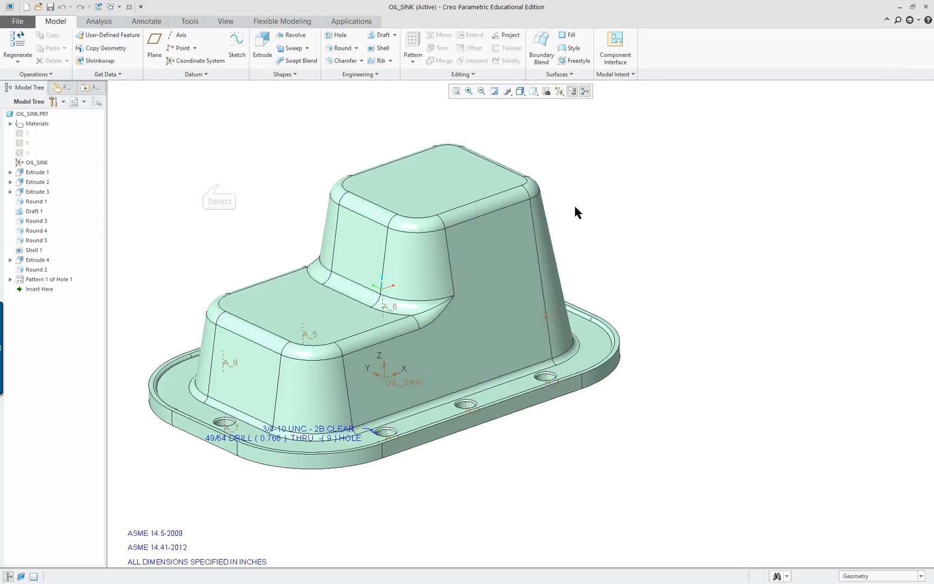
mouse_move(349, 306)
middle_mouse_down()
mouse_move(361, 246)
mouse_move(344, 317)
middle_mouse_up()
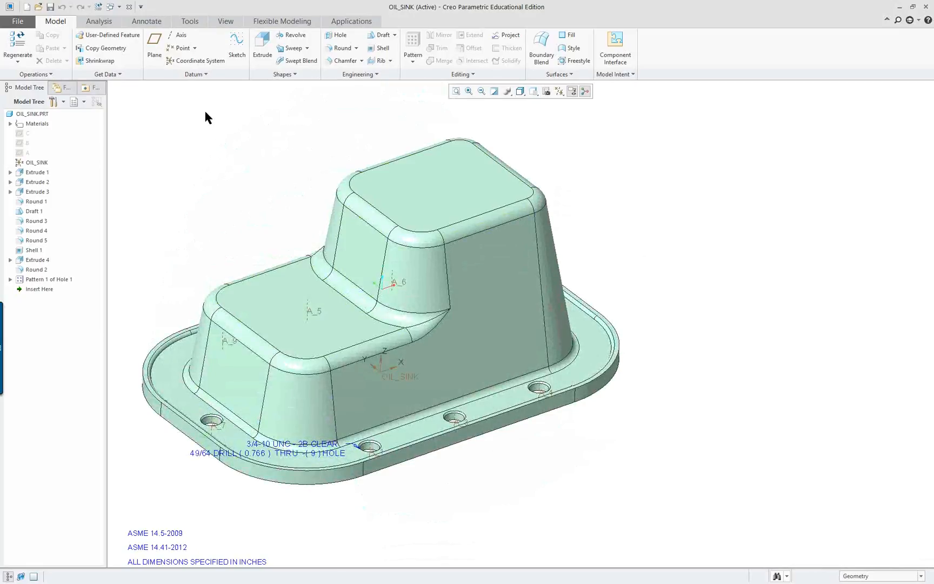
Close the finished oil sink model's window and create a new solid part named oil2 using the default template
left_click(128, 7)
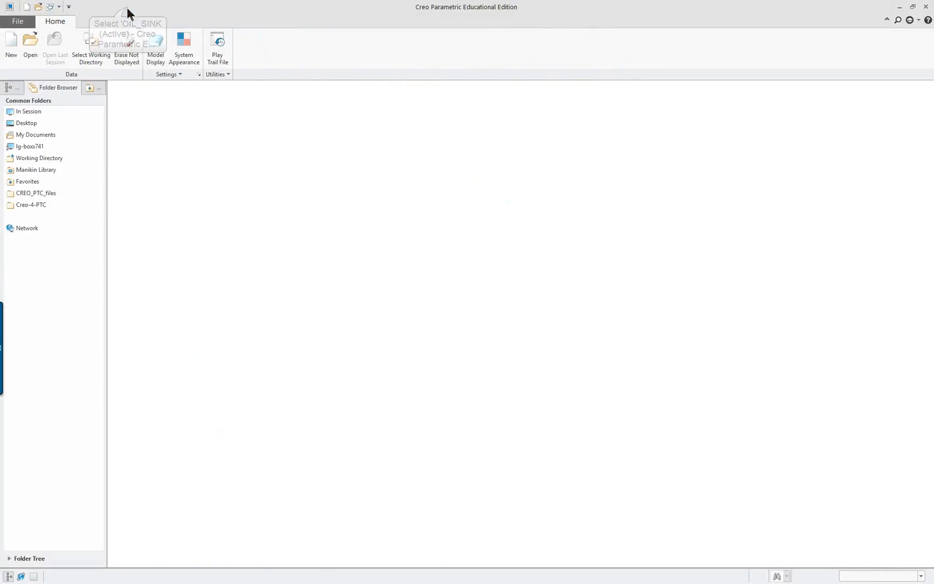
left_click(11, 54)
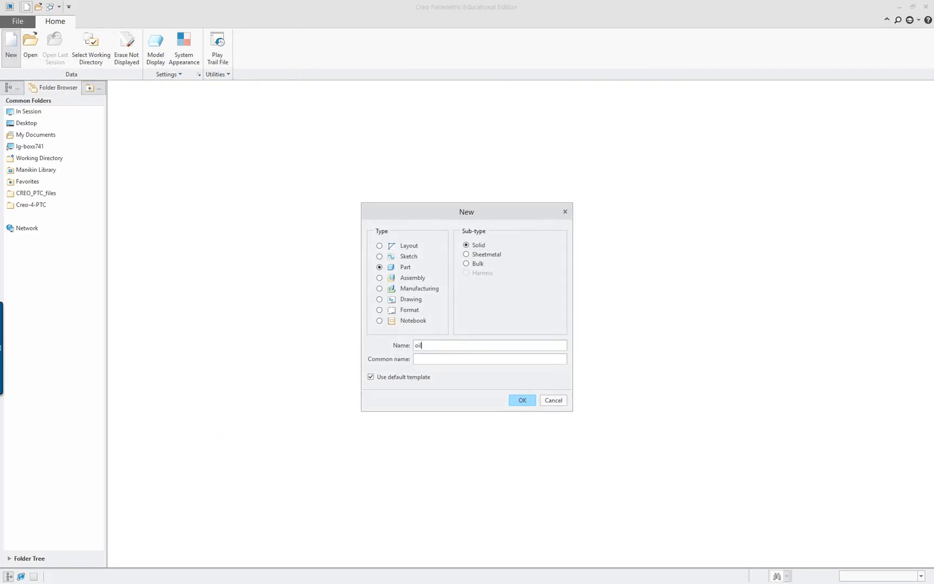
left_click(522, 400)
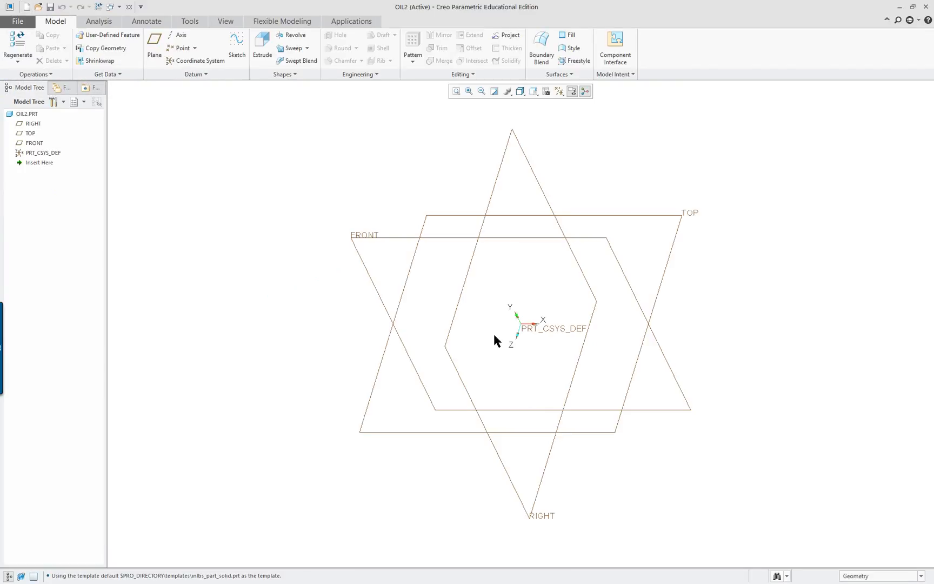
Include placement folder, annotations, suppressed objects, envelope components, copied references and auto round members among the items displayed in the model tree
left_click(219, 21)
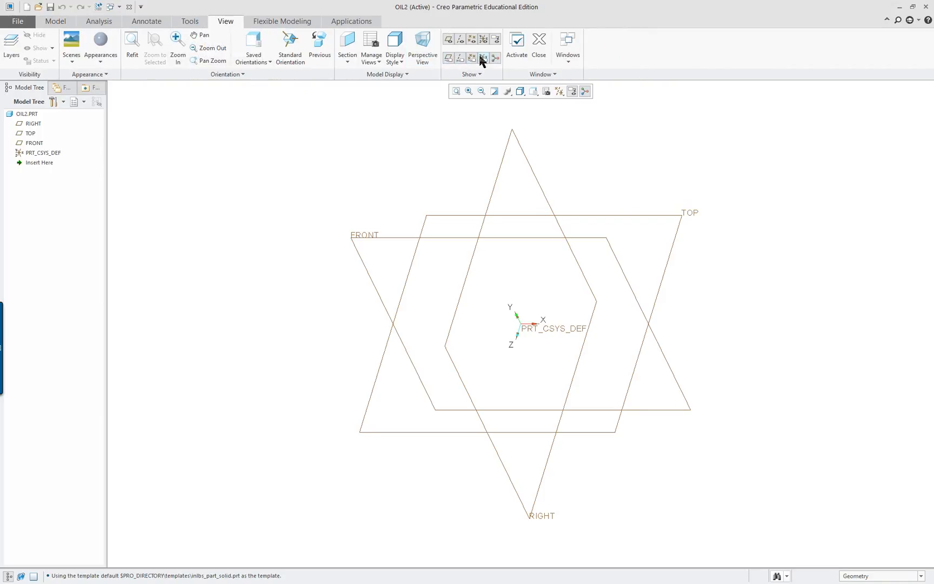
left_click(57, 101)
left_click(69, 116)
left_click(315, 235)
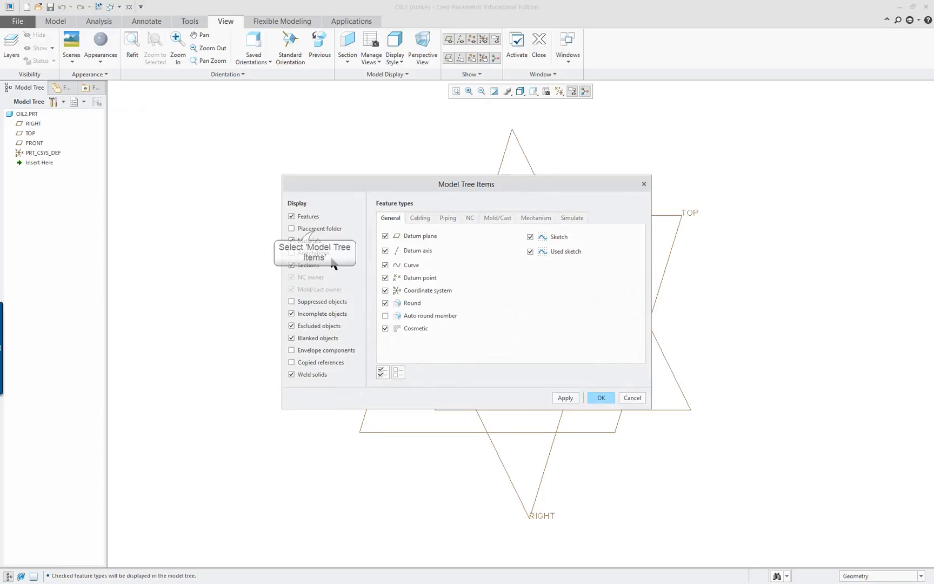
left_click(315, 301)
left_click(314, 338)
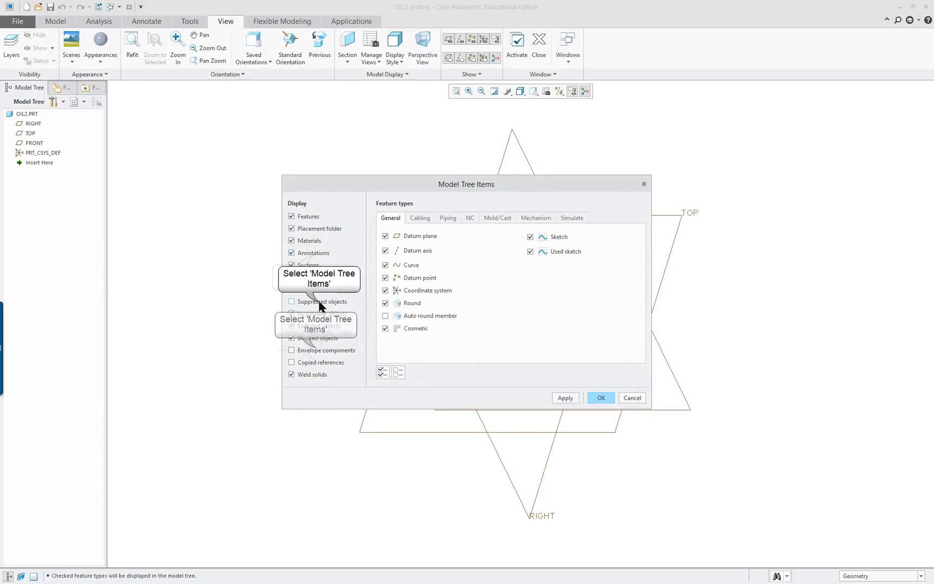
left_click(315, 350)
left_click(315, 363)
left_click(410, 316)
left_click(601, 397)
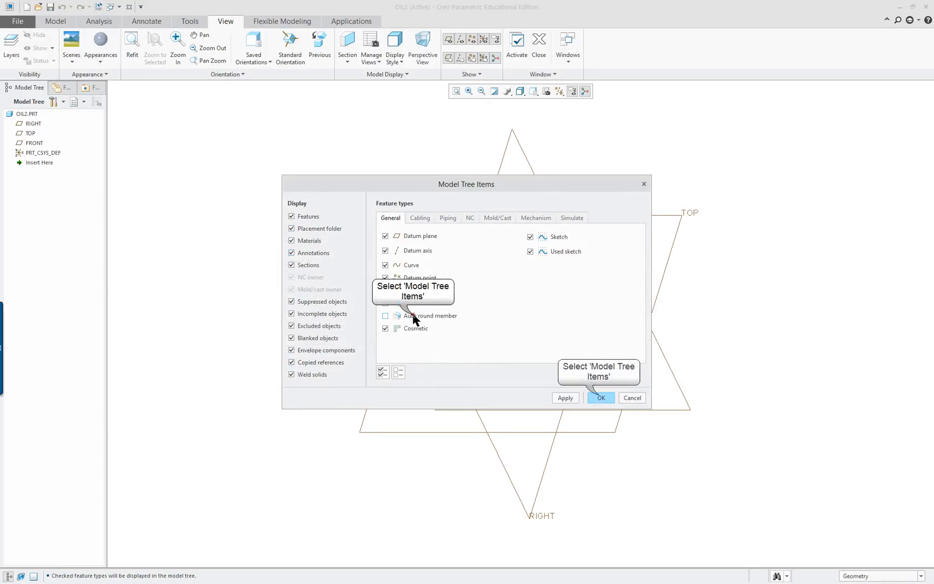
Import the configuration file creo_textbook.pro through the Configuration Editor in the program options
left_click(24, 25)
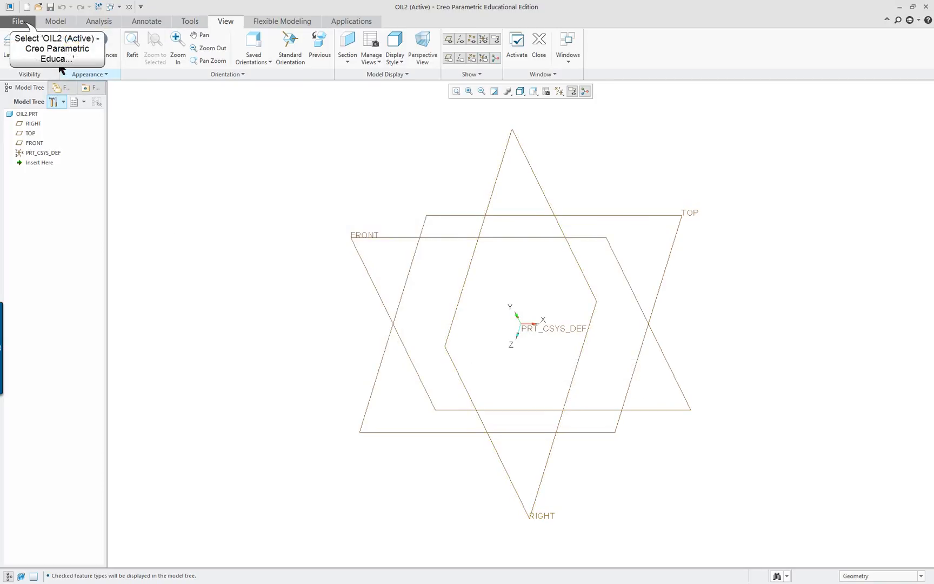
left_click(27, 239)
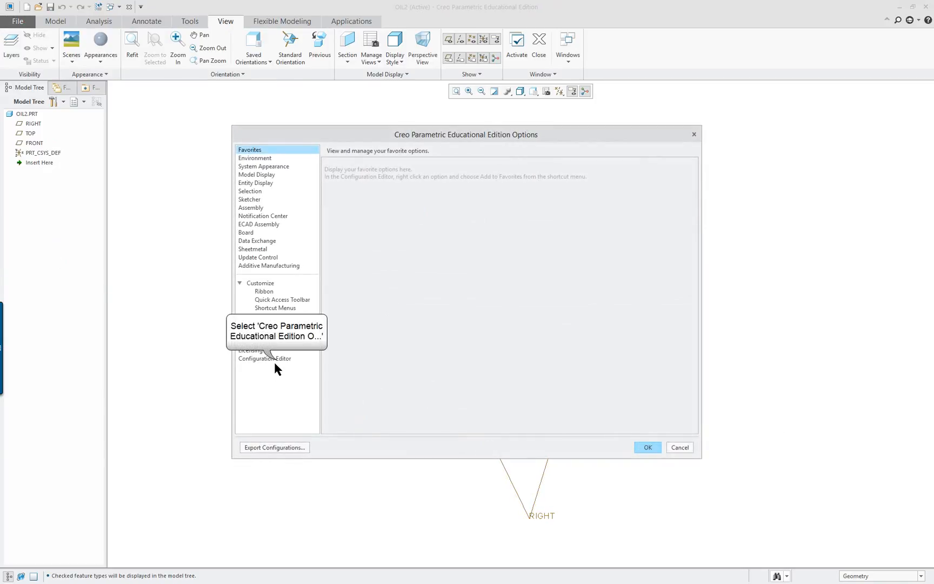
left_click(275, 359)
left_click(666, 427)
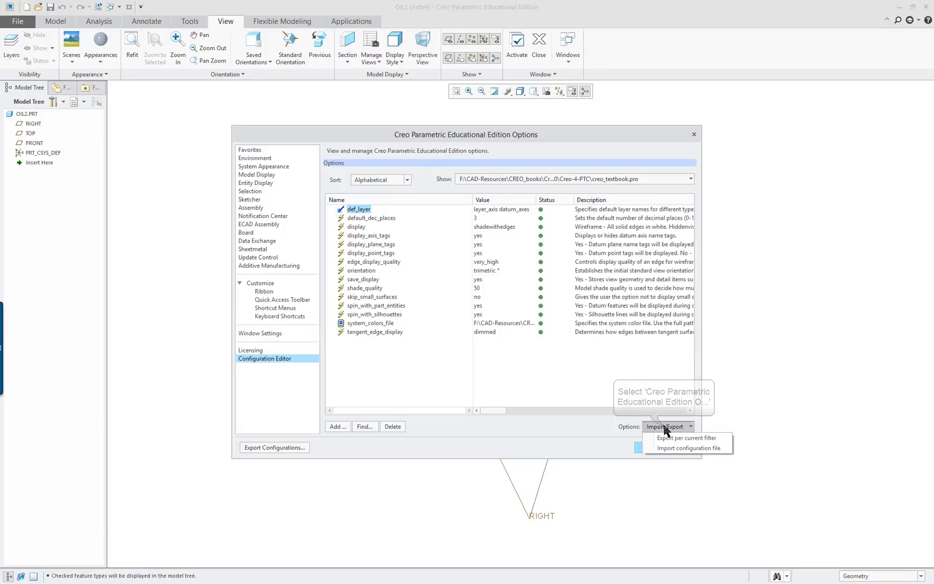
left_click(672, 448)
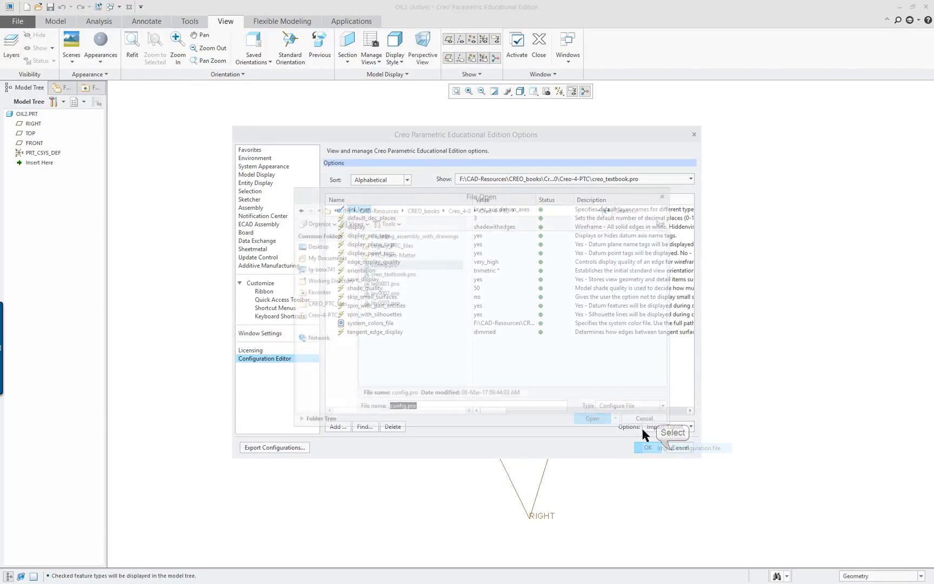
double_click(405, 275)
double_click(403, 275)
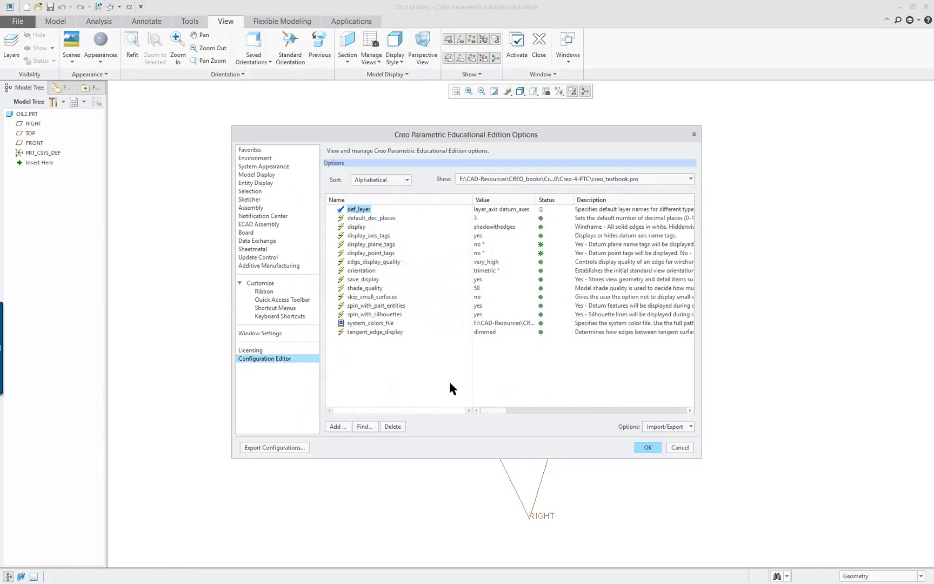
Review the Sketcher options and apply the configuration settings to the current session only, without saving them to a file
left_click(254, 200)
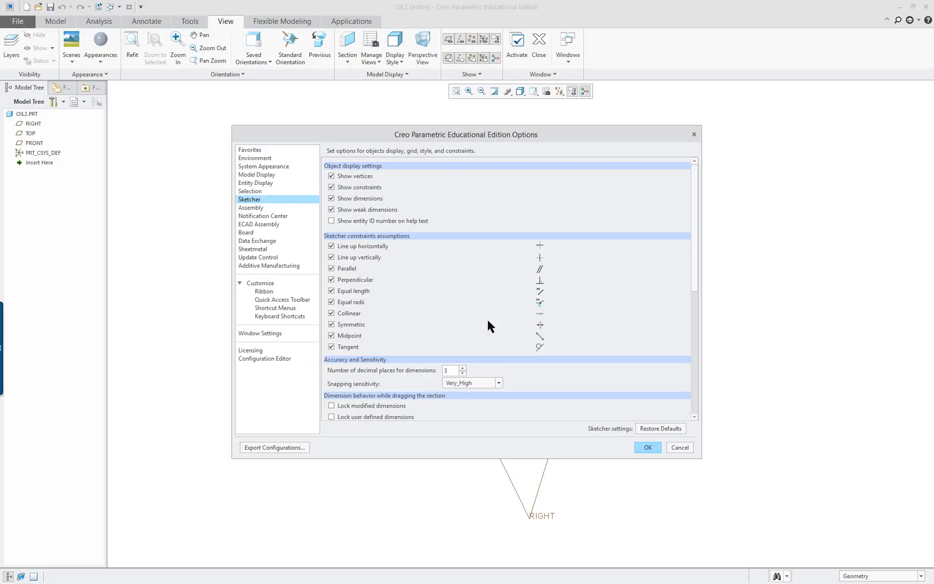
scroll(489, 348, "down", 2)
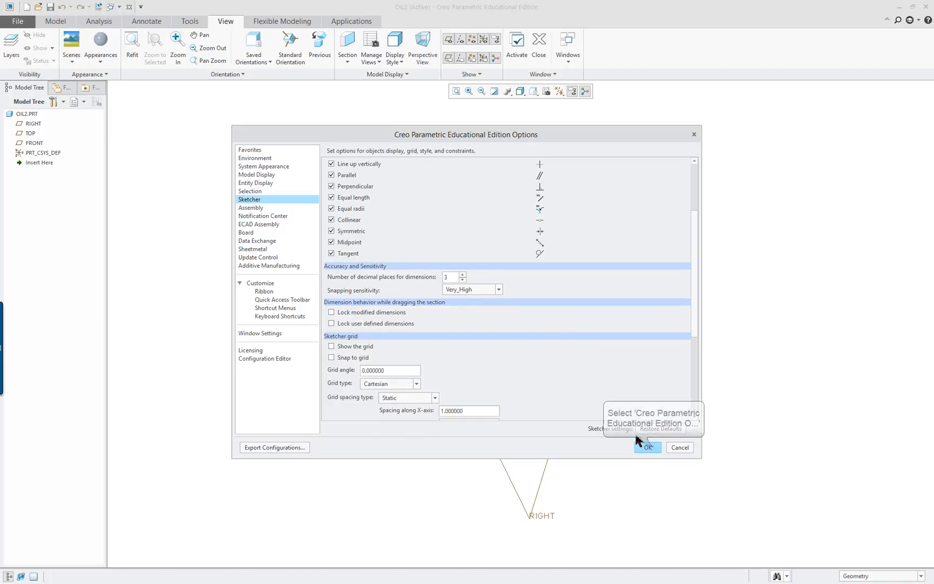
left_click(650, 447)
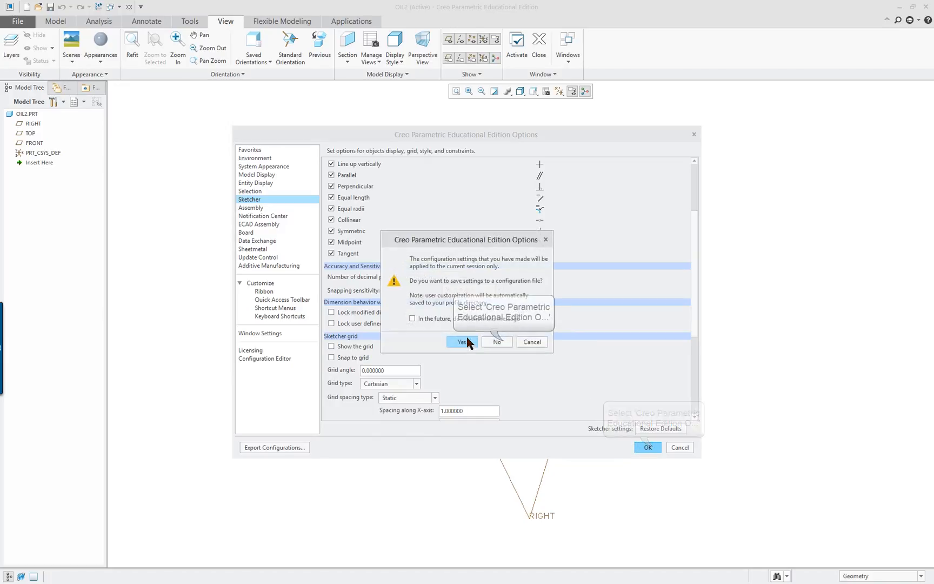
left_click(502, 340)
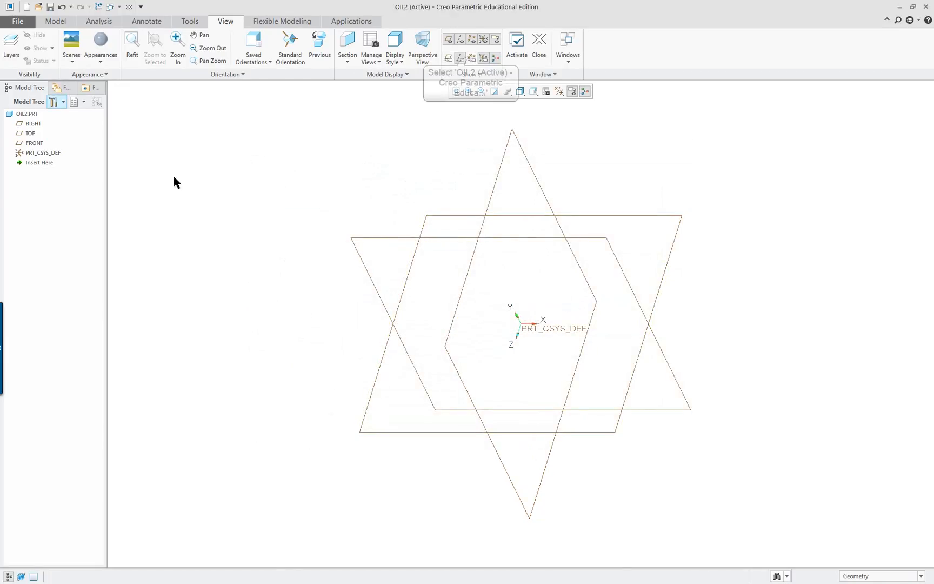
Turn on the display of datum point tags and datum plane name tags for the part
left_click(471, 58)
left_click(448, 60)
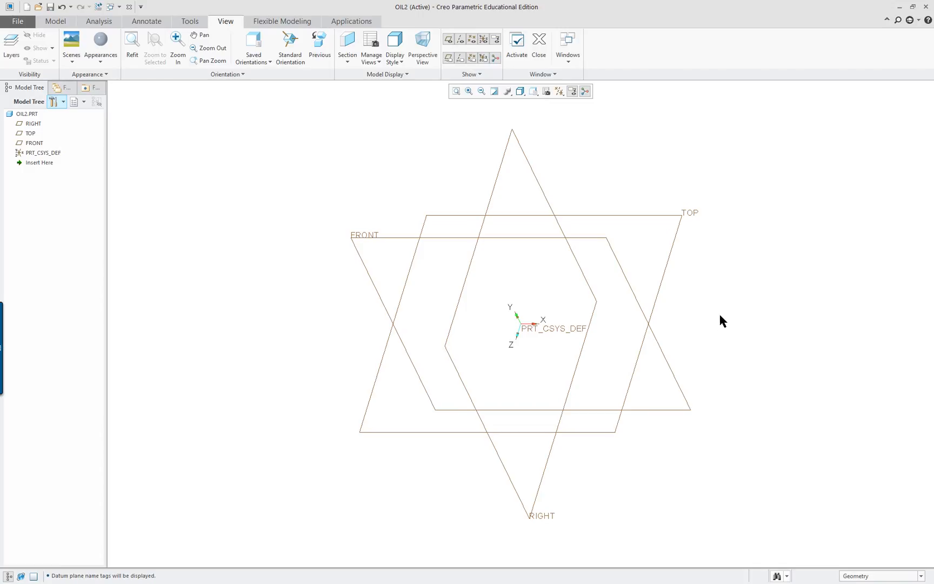
middle_click_drag(713, 315, 529, 303, "shift")
Switch to the lesson PDF in Acrobat Reader and examine the oil sink drawings and the dimensions for the first extrusion
key("alt+Tab")
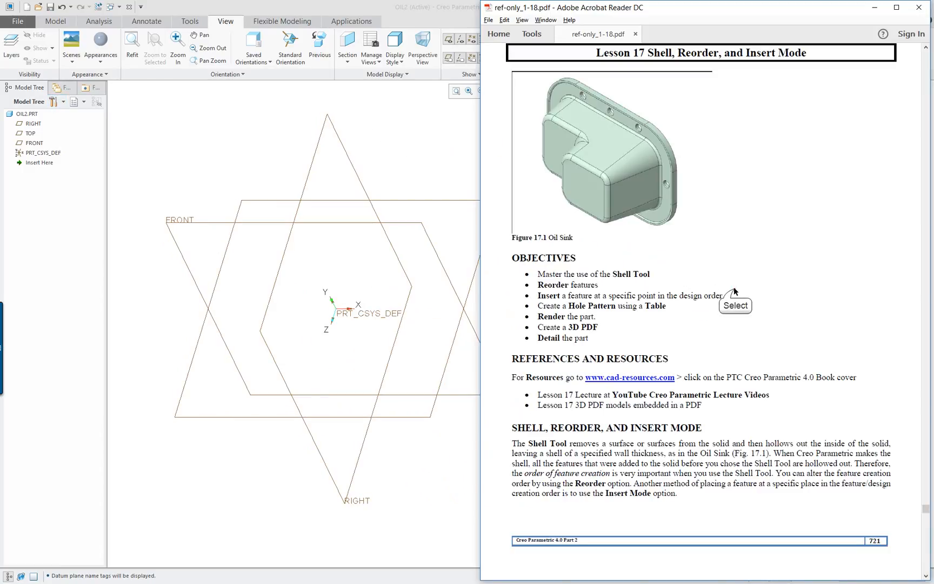
scroll(735, 289, "down", 3)
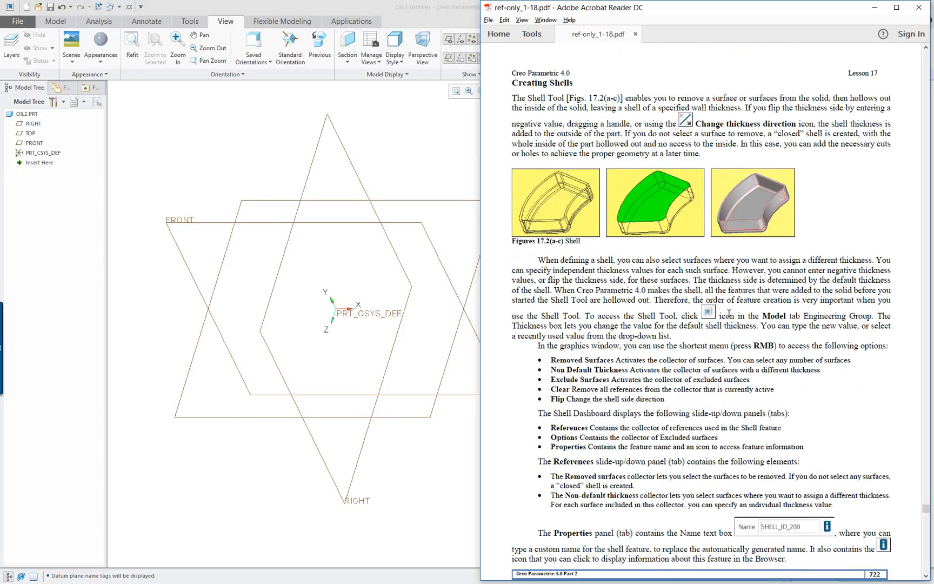
scroll(728, 313, "down", 5)
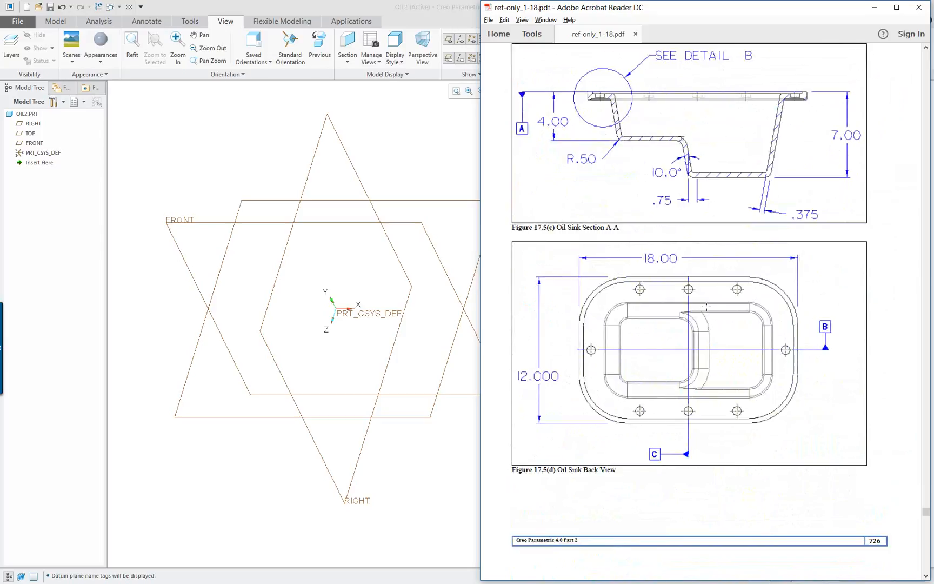
scroll(666, 298, "down", 5)
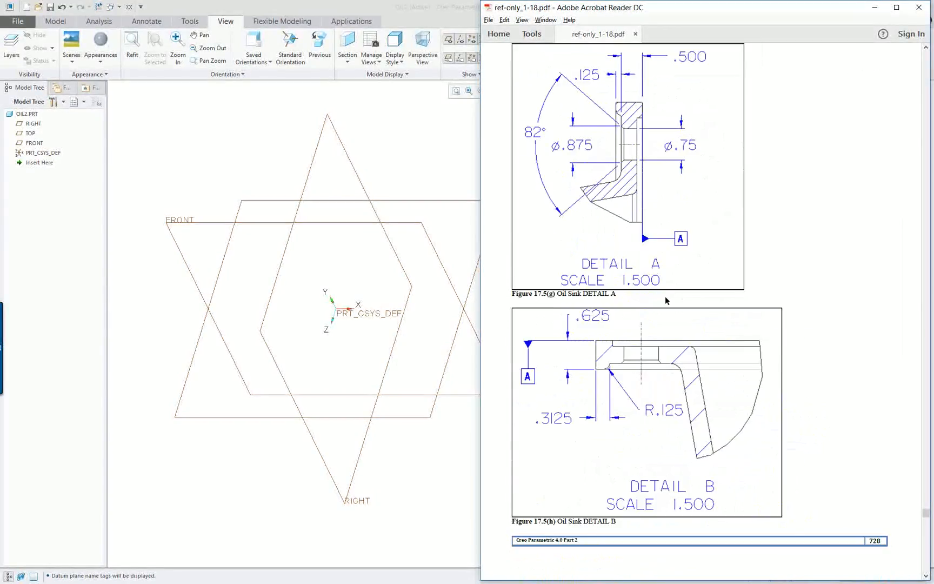
scroll(664, 300, "down", 3)
scroll(665, 297, "down", 1)
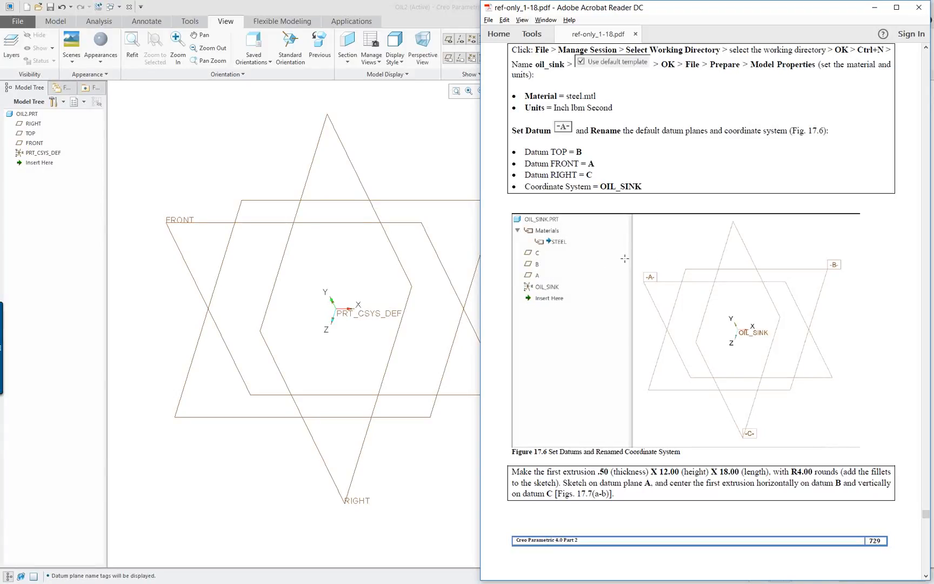
scroll(623, 258, "down", 3)
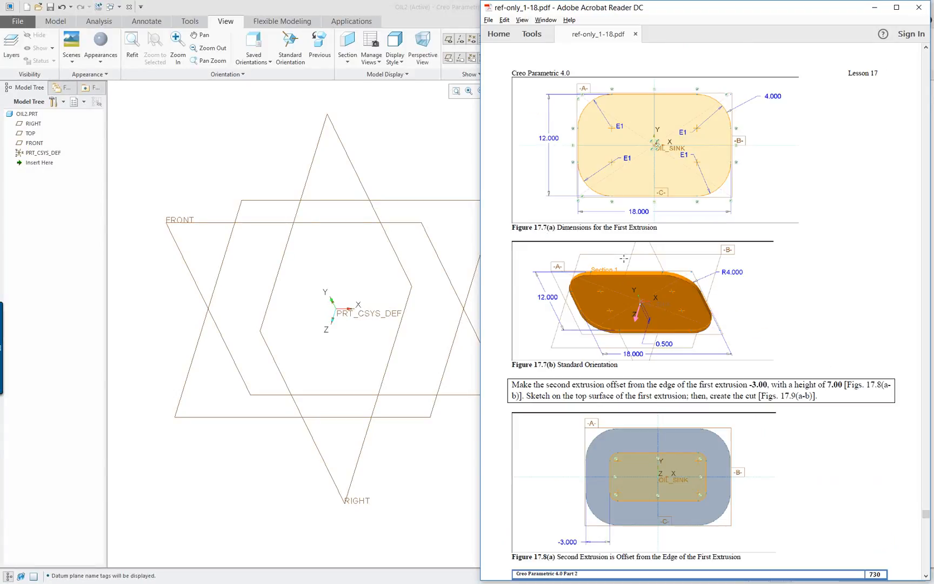
Return to Creo Parametric, start an extrusion on the FRONT plane and sketch a center rectangle about 430 by 271 at the origin
left_click(207, 146)
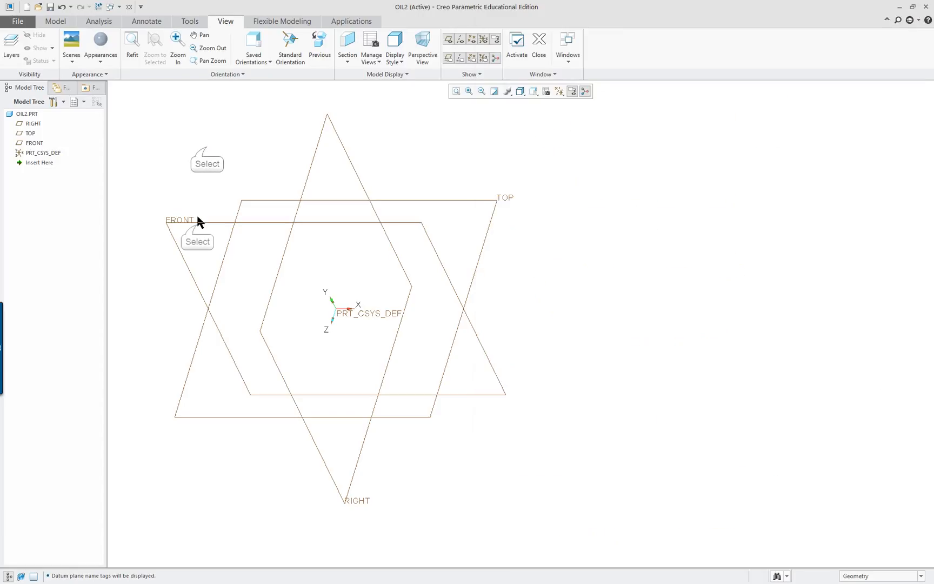
left_click(197, 224)
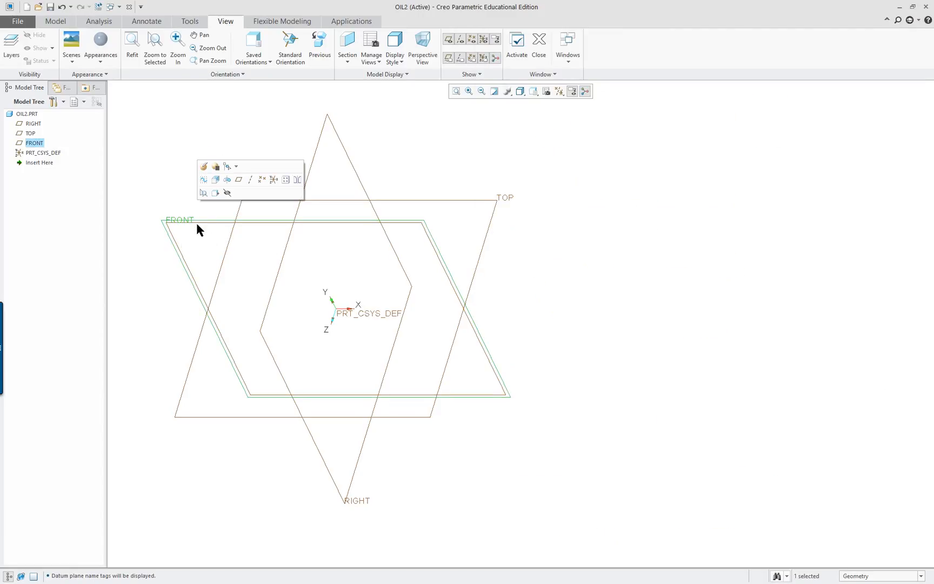
left_click(216, 186)
right_click(218, 186)
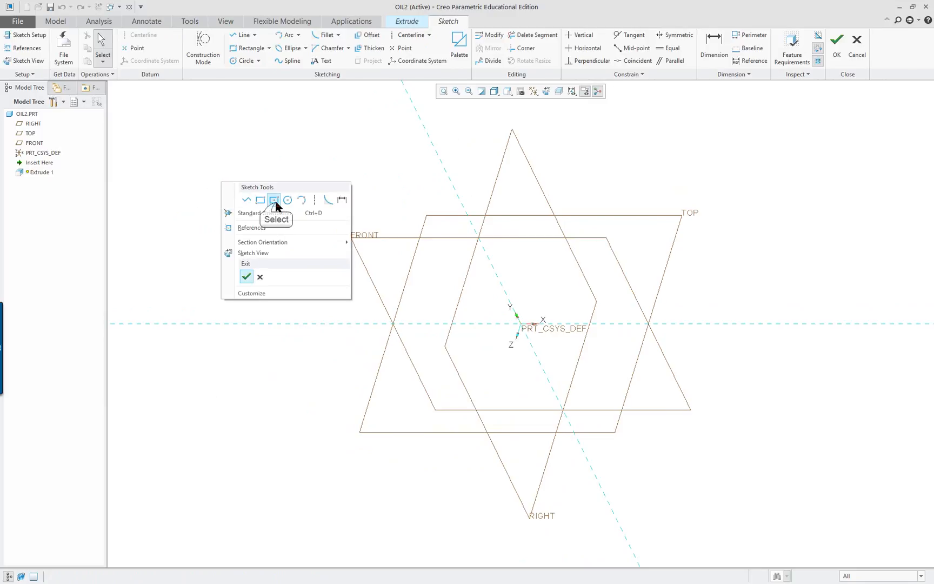
left_click(275, 201)
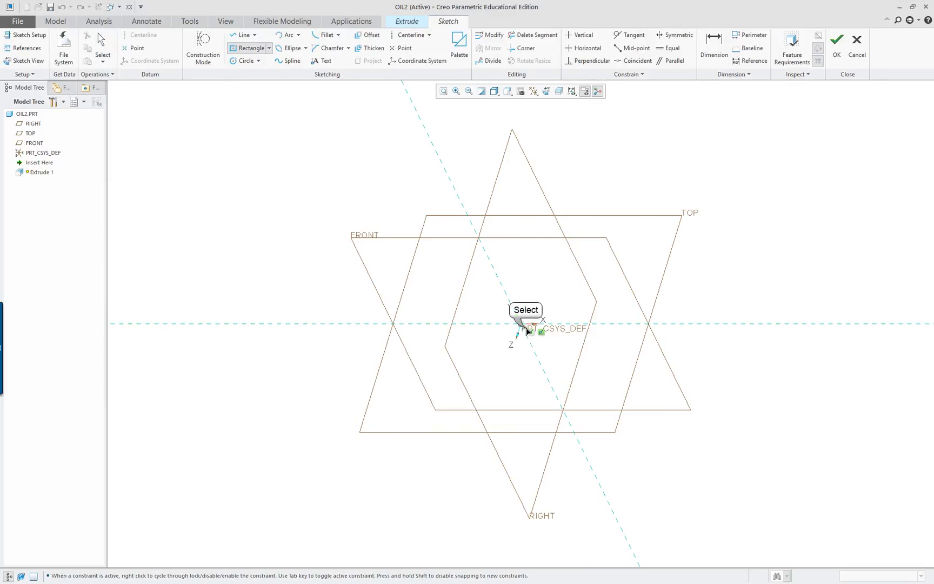
left_click(522, 325)
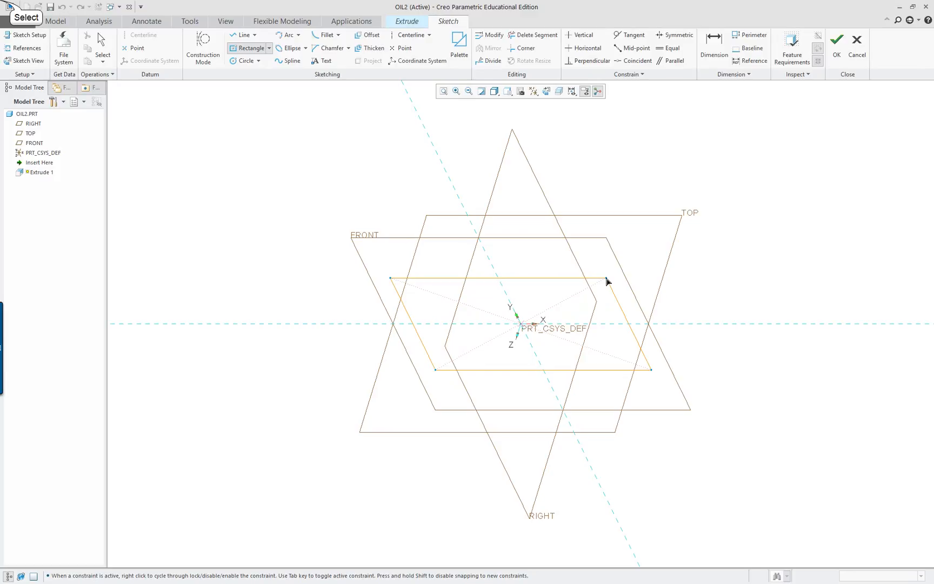
left_click(606, 279)
middle_click(622, 312)
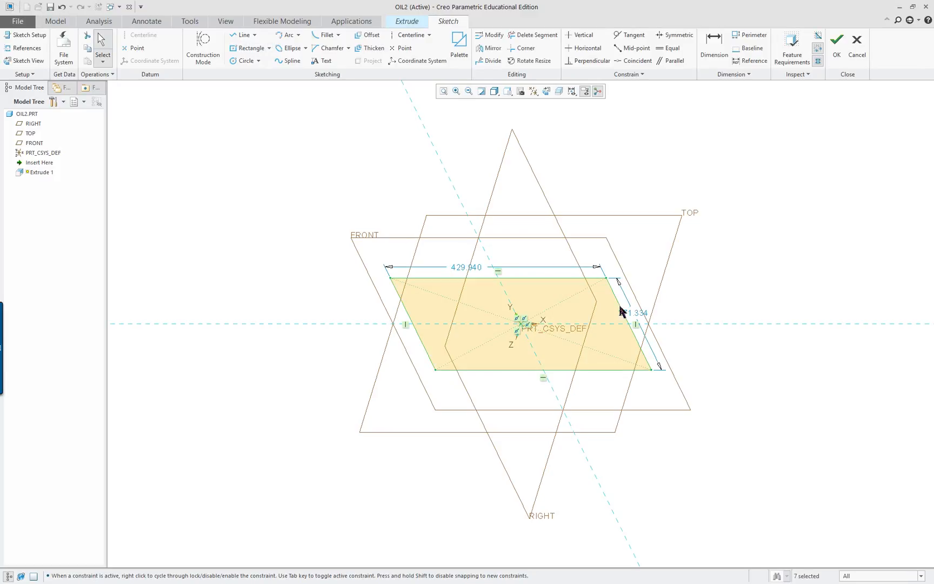
Fillet all four corners of the center rectangle with radii of about 24, 36, 68 and 31
scroll(731, 306, "down", 1)
right_click(730, 306)
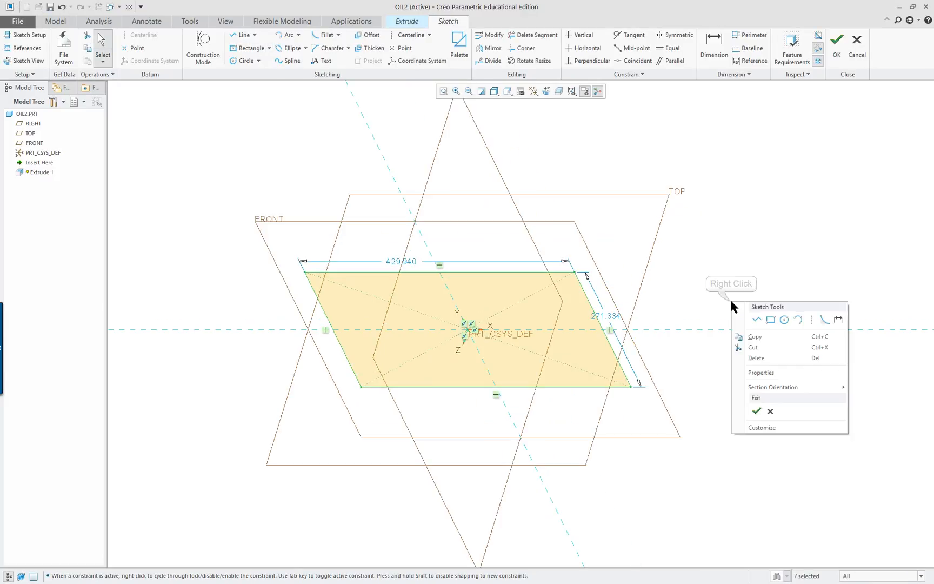
left_click(825, 319)
left_click(616, 387)
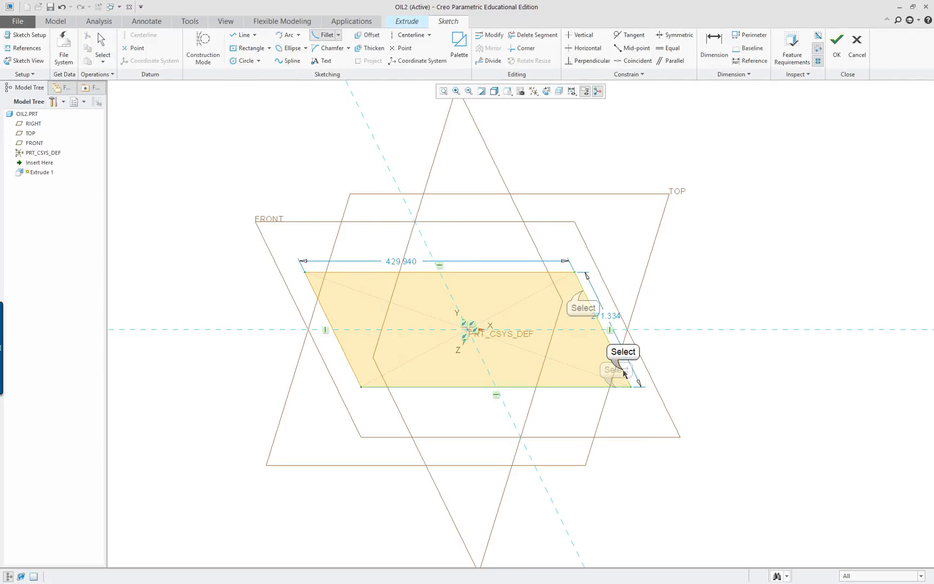
left_click(622, 368)
left_click(584, 292)
left_click(549, 272)
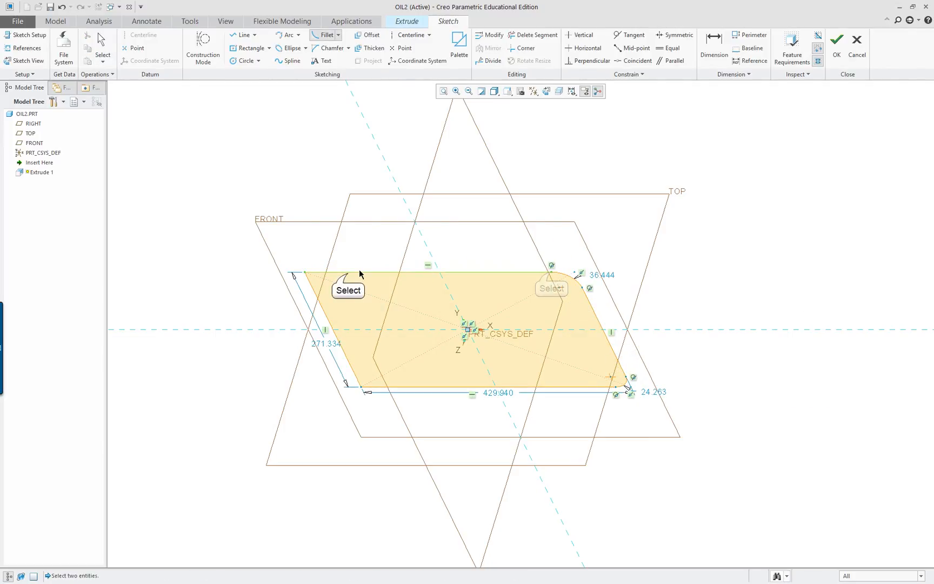
left_click(348, 274)
left_click(341, 345)
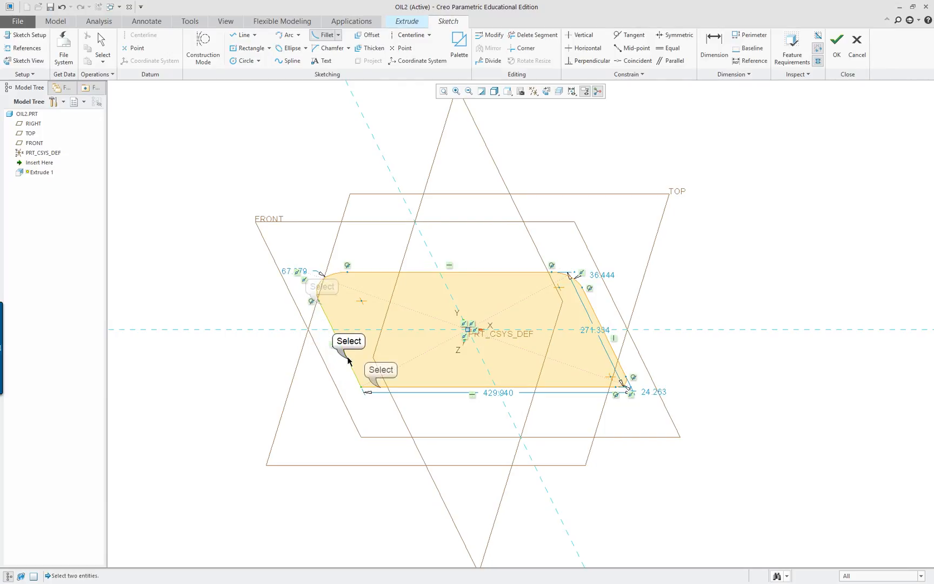
left_click(377, 386)
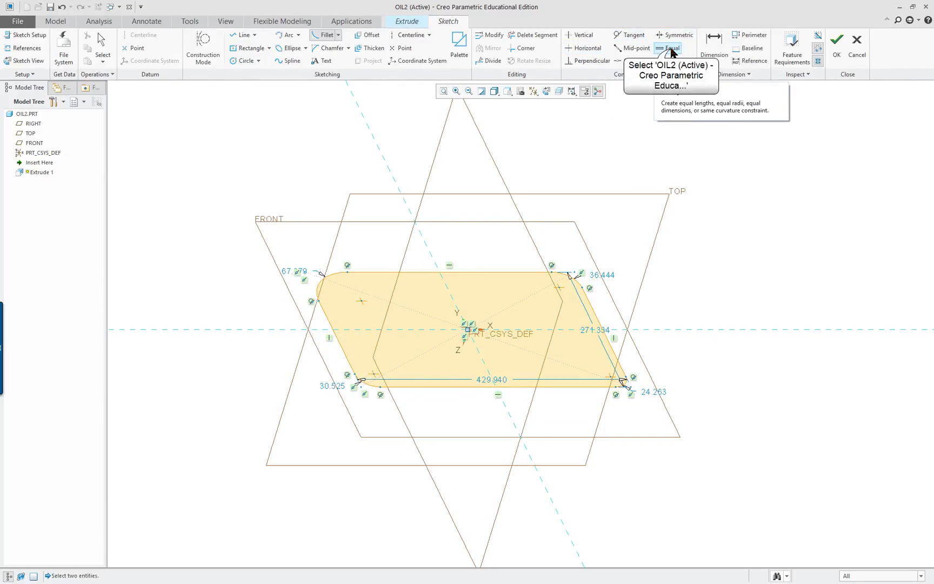
Apply an Equal constraint to the four corner fillets so they share one radius
left_click(670, 48)
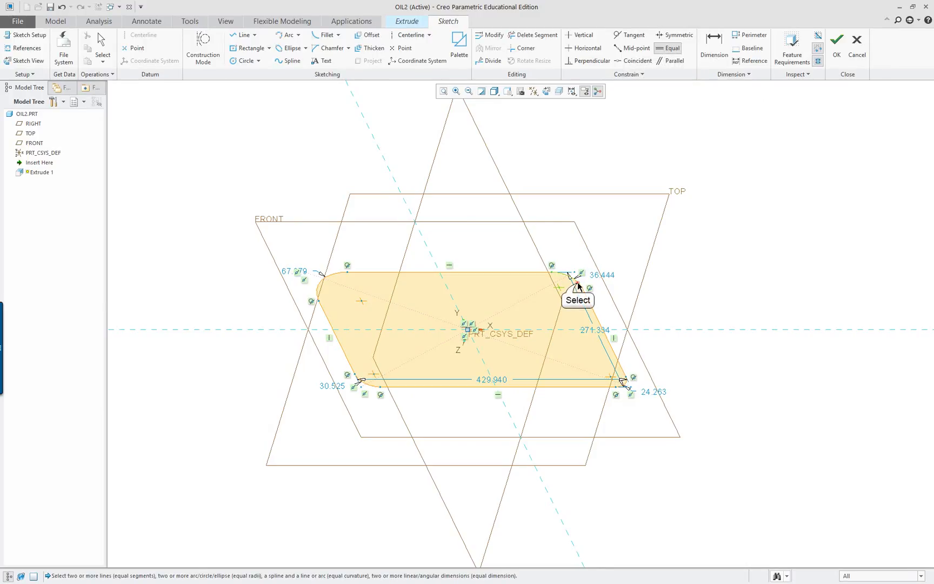
scroll(381, 244, "down", 2)
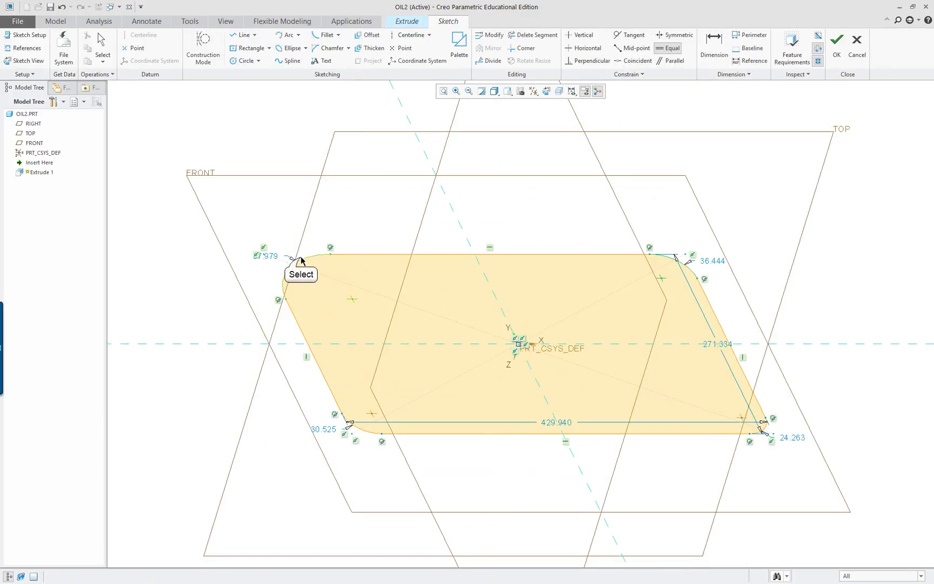
left_click(301, 260)
left_click(357, 427)
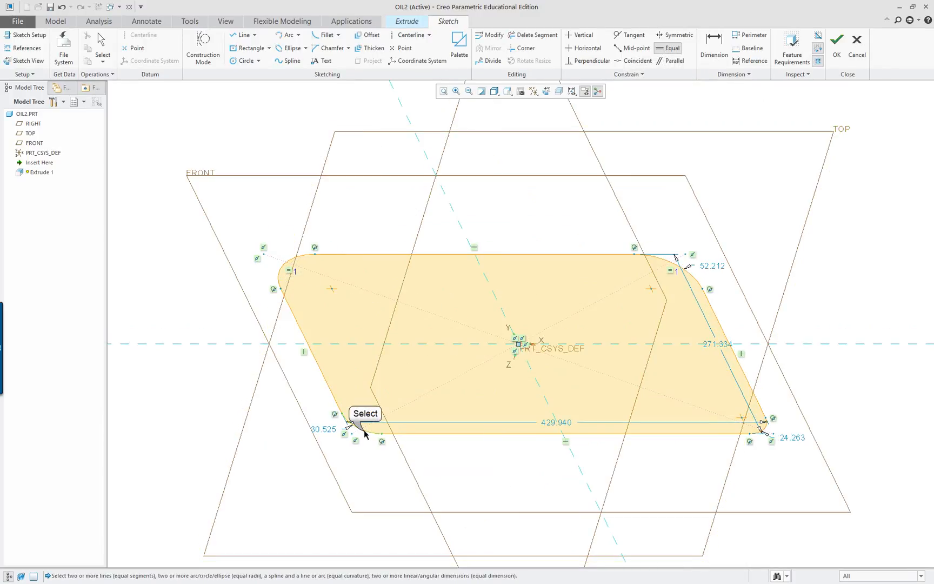
left_click(757, 442)
scroll(846, 404, "up", 2)
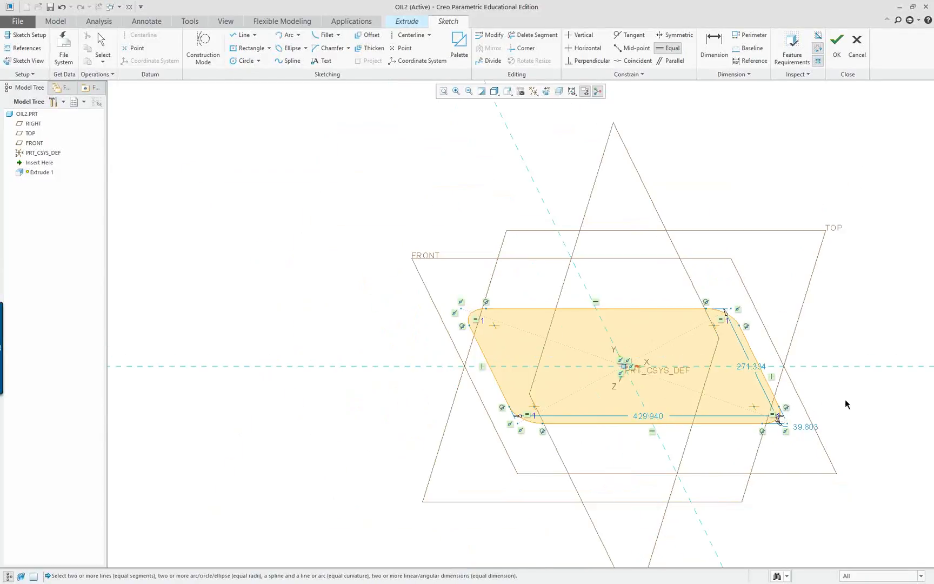
scroll(846, 404, "down", 2)
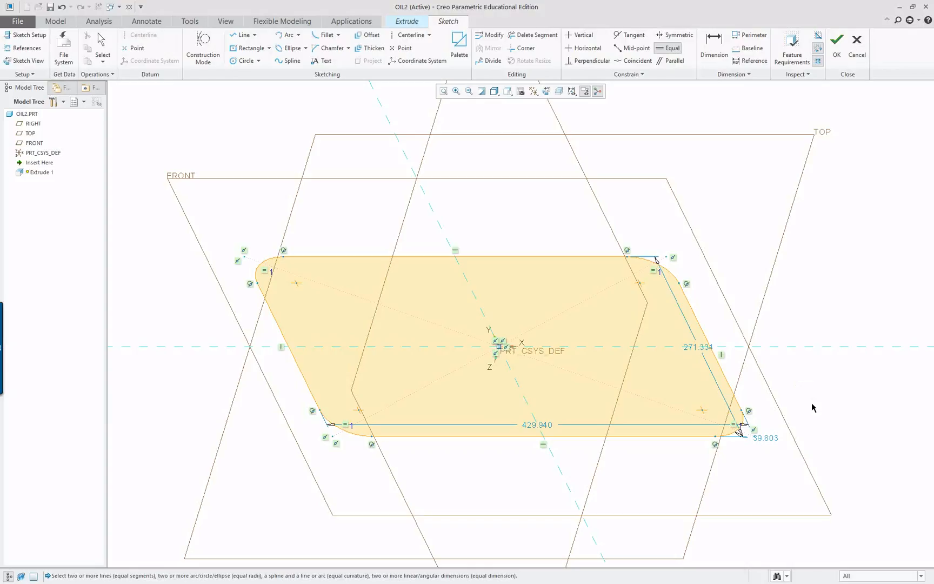
Check the first extrusion's dimensions in the lesson PDF in Acrobat Reader, and reposition the sketch's width and height dimensions outside the profile in Creo Parametric
key("alt+Tab")
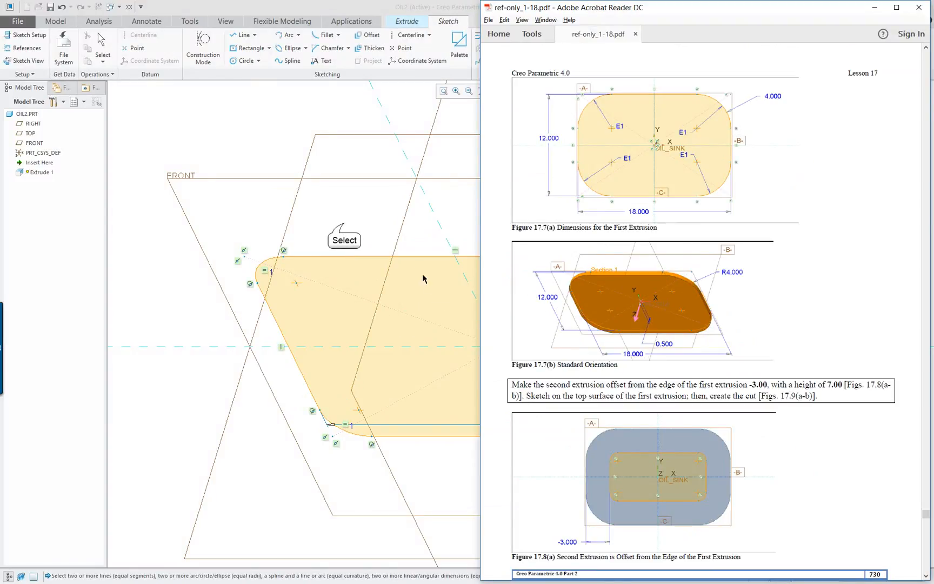
key("alt+Tab")
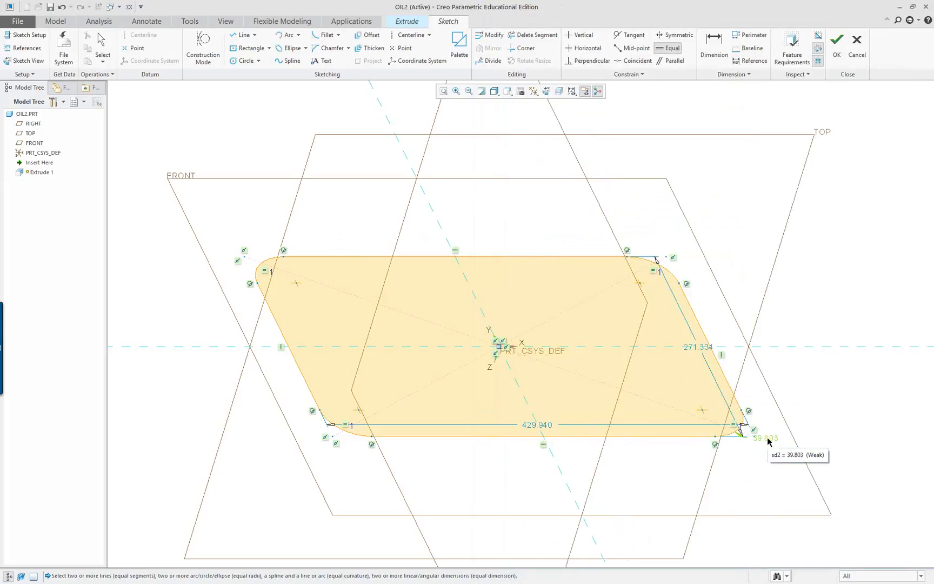
scroll(754, 444, "up", 2)
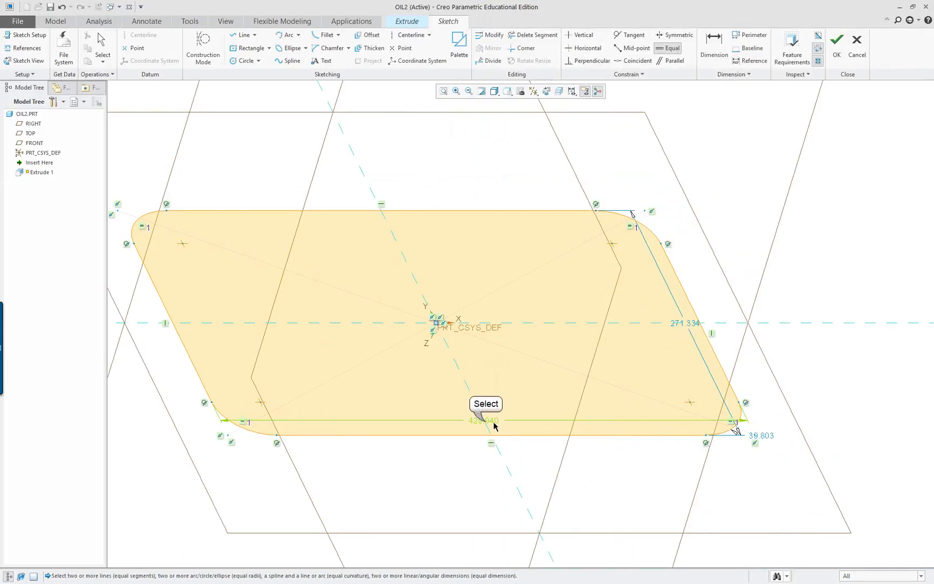
middle_click(455, 474)
left_click_drag(468, 421, 481, 468)
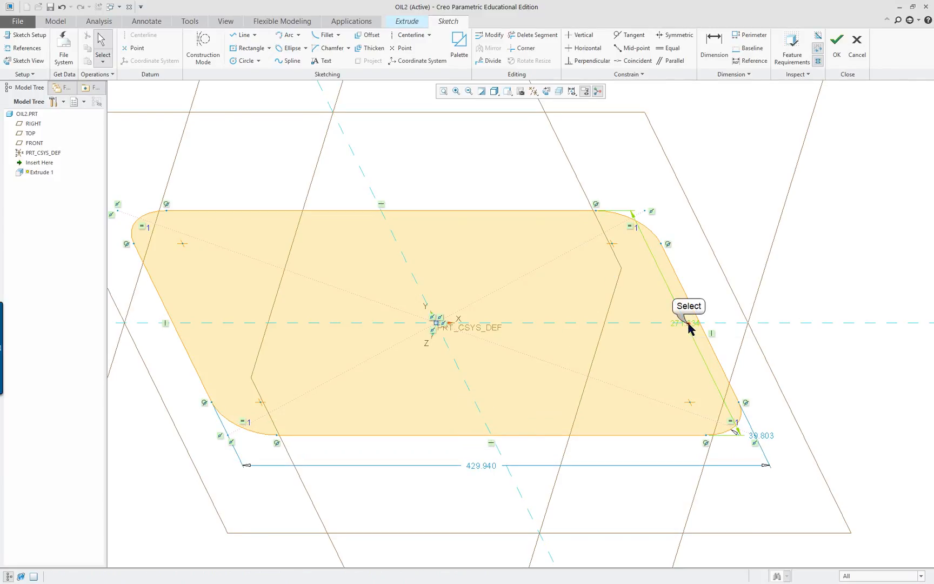
left_click_drag(689, 326, 794, 278)
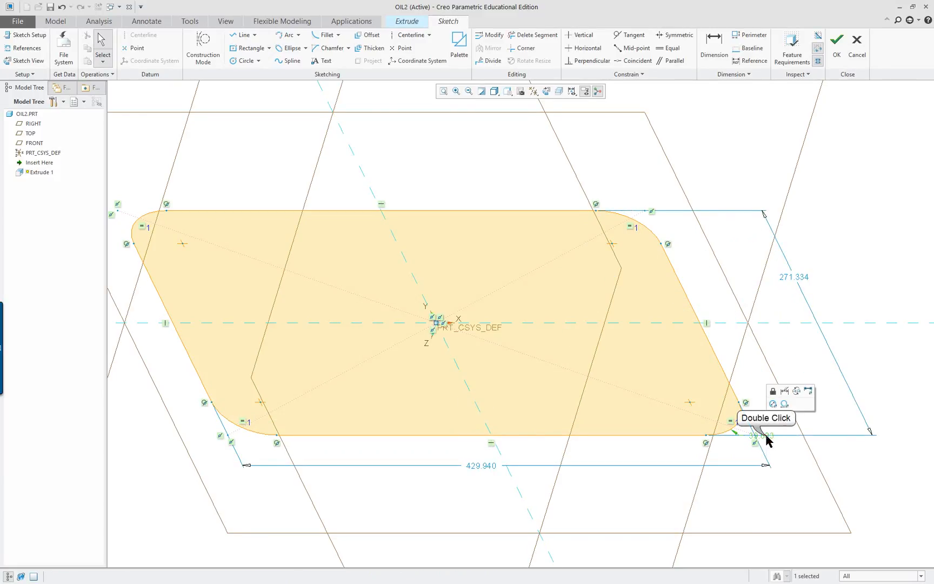
Set the fillet radius to 4, the profile height to 12 and the profile width to 18
double_click(762, 436)
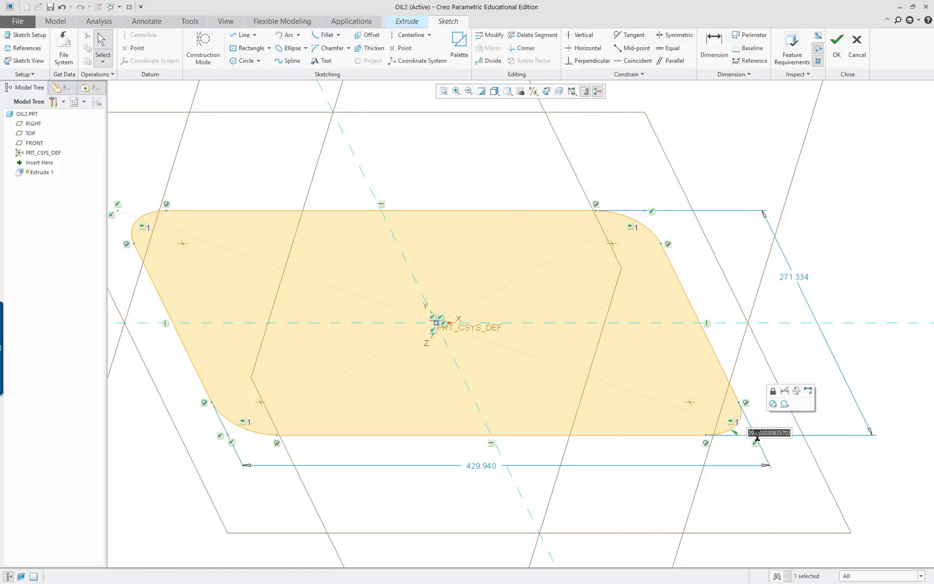
type("4")
key("Return")
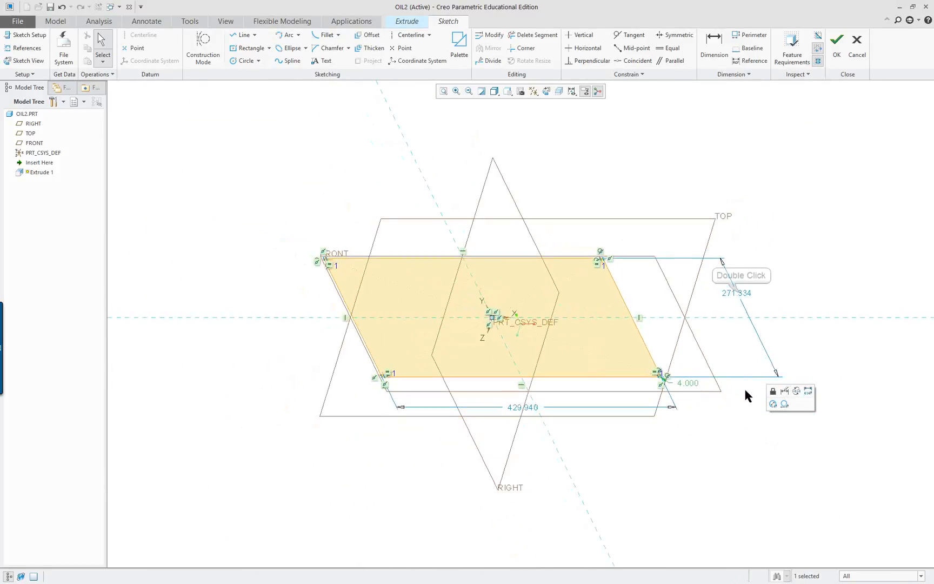
double_click(737, 293)
type("12")
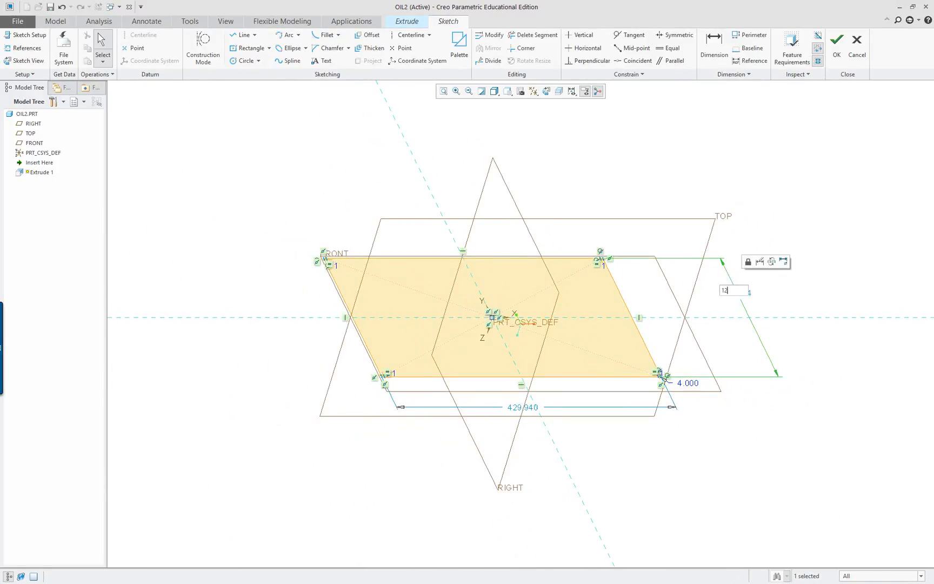
key("Return")
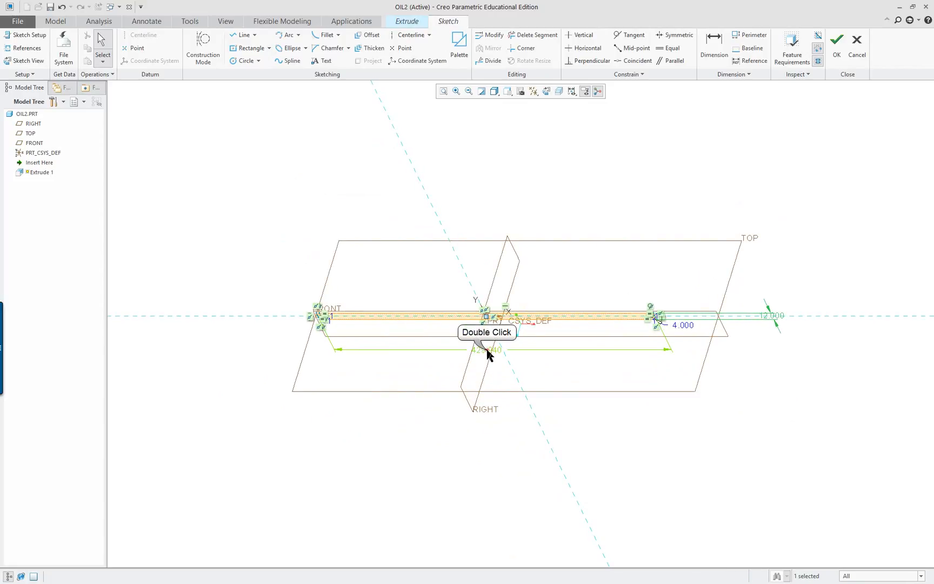
double_click(487, 349)
type("18")
key("Return")
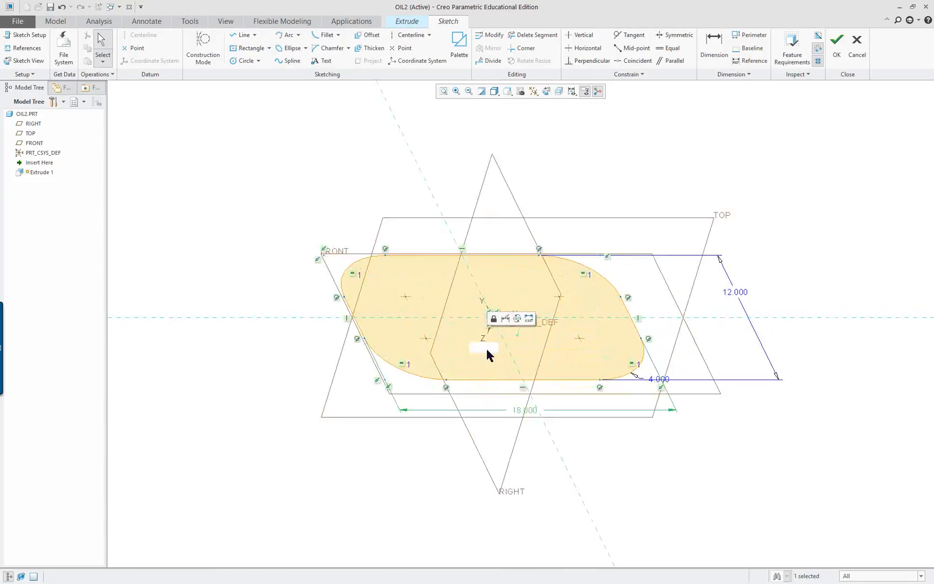
Finish the sketch and extrude the filleted profile to a depth of 0.5, checking it against the lesson PDF
right_click(670, 234)
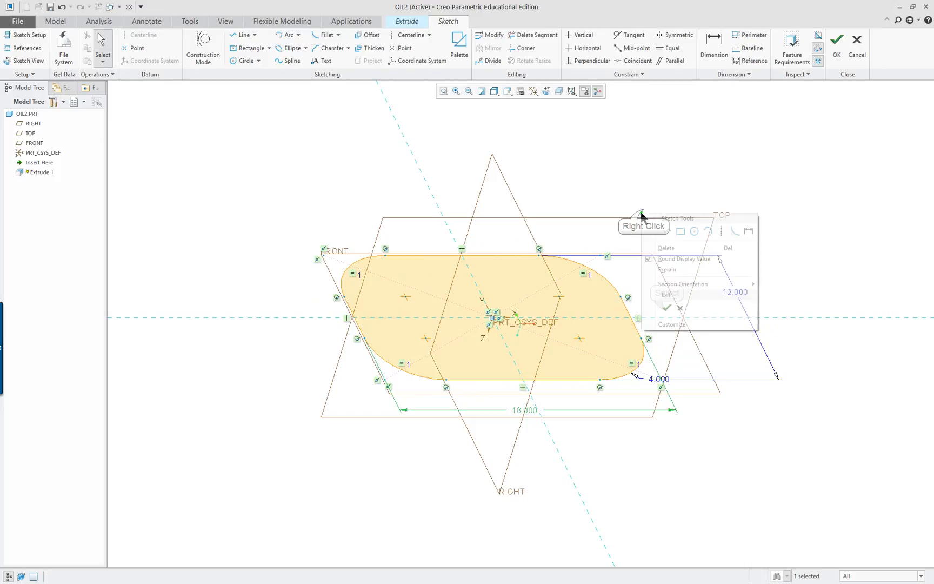
left_click(666, 312)
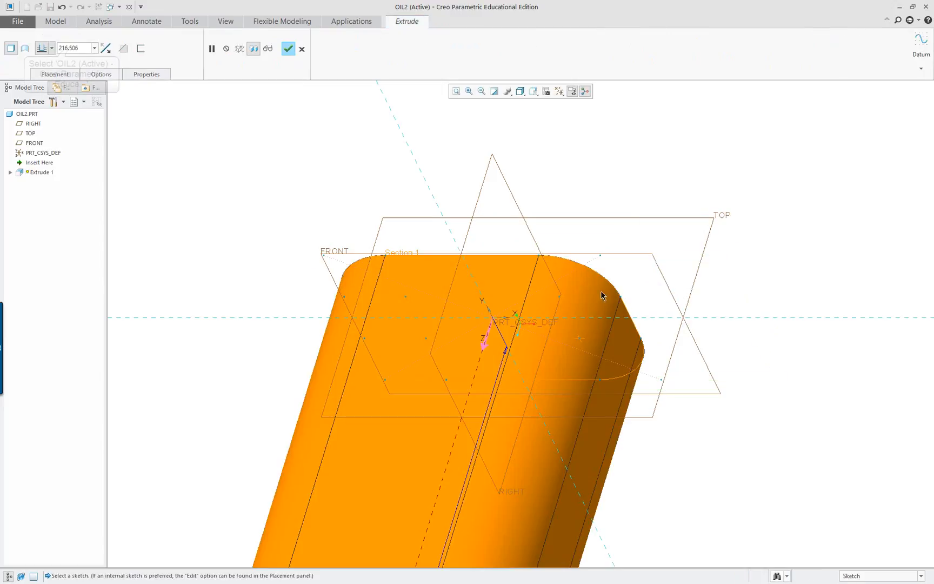
left_click(71, 47)
key("BackSpace")
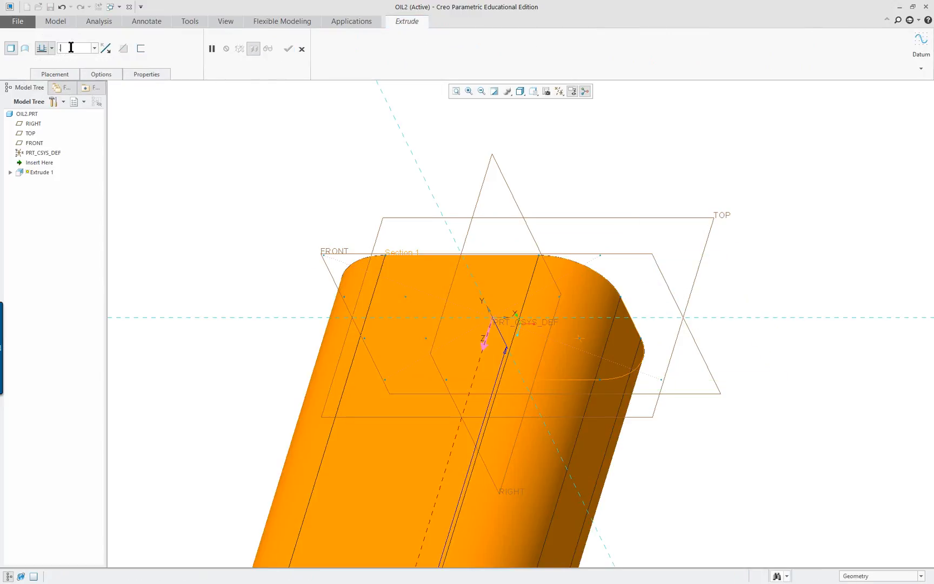
type(".5")
key("Return")
key("alt+Tab")
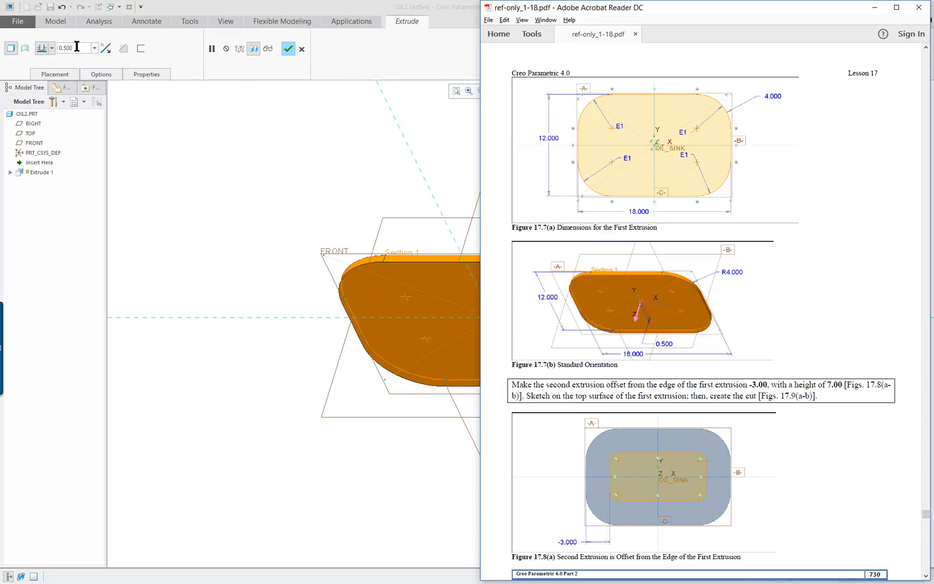
key("alt+Tab")
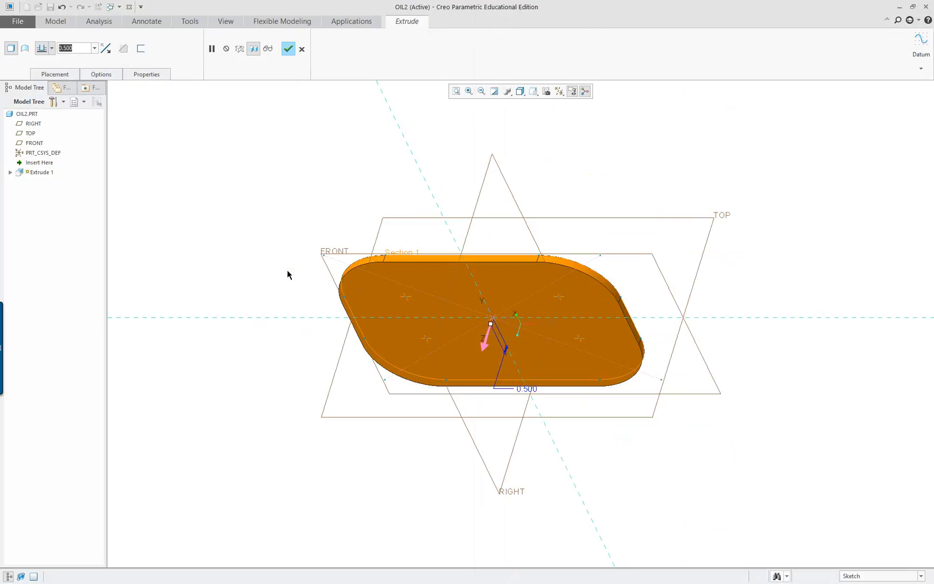
middle_click(287, 270)
Apply the third appearance in the first row of the std-metals library to the whole OIL2 part
scroll(566, 340, "down", 2)
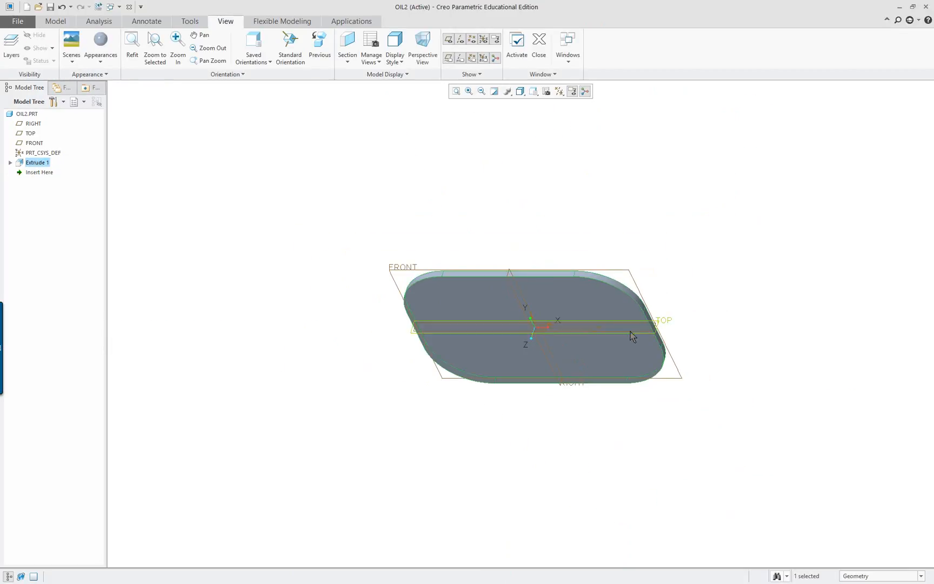
scroll(734, 360, "up", 1)
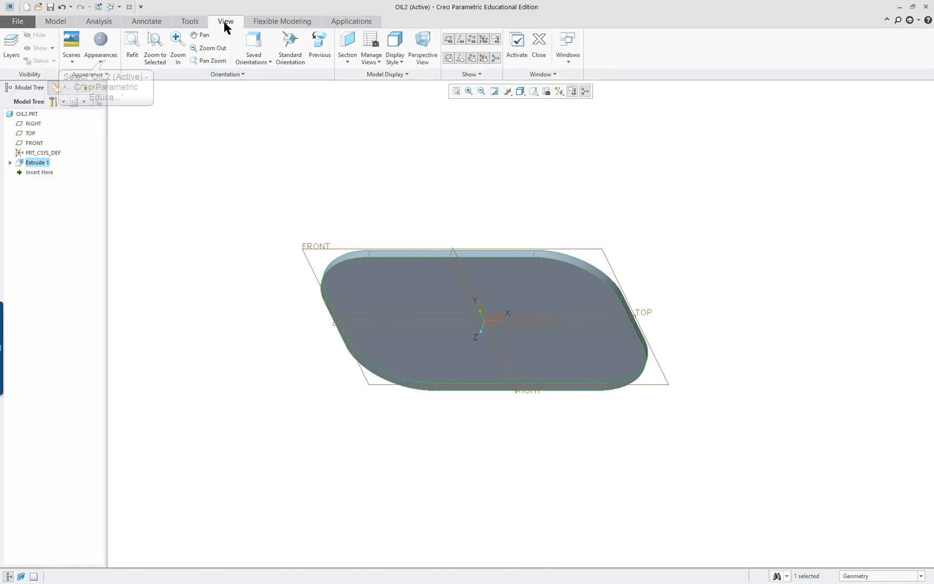
left_click(100, 61)
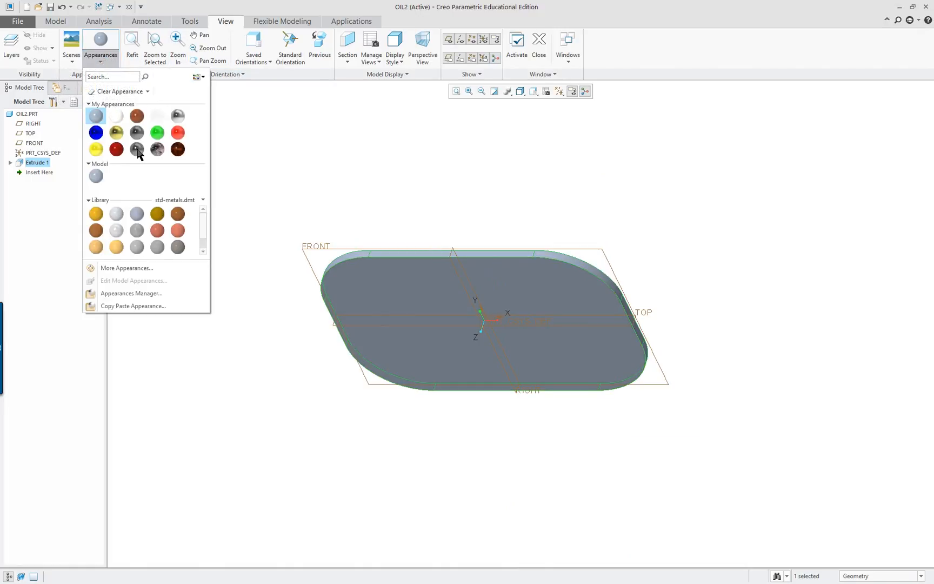
left_click(137, 215)
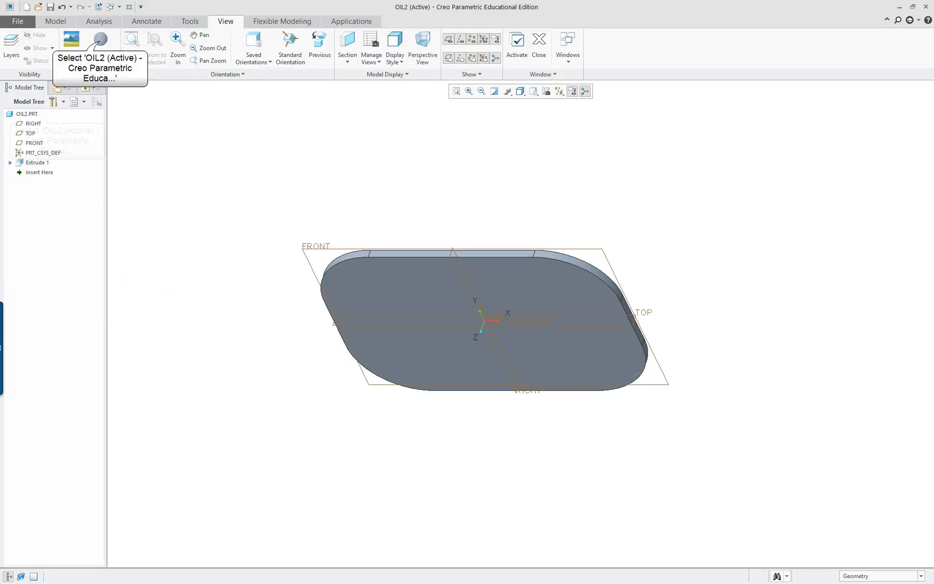
left_click(27, 114)
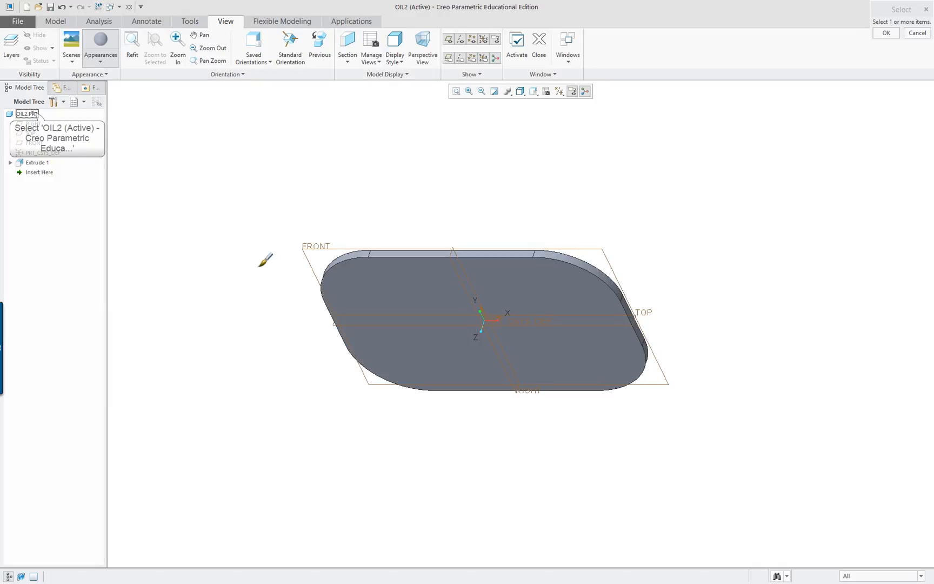
left_click(33, 115)
middle_click(153, 152)
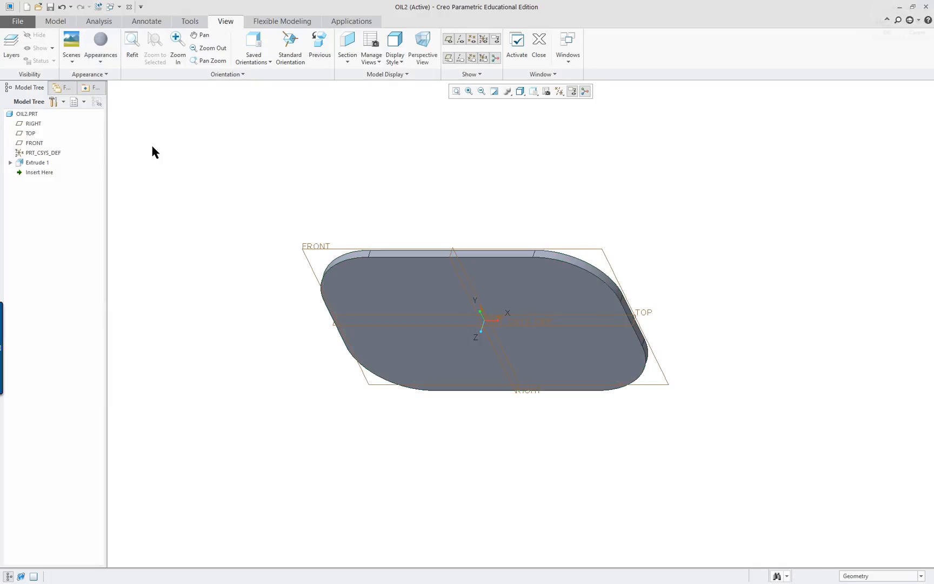
Check the datum labels in the lesson PDF in Acrobat Reader, and in Creo Parametric rename the FRONT datum plane as A with the framed datum tag
mouse_move(267, 281)
middle_mouse_down()
mouse_move(324, 206)
mouse_move(269, 286)
mouse_move(292, 259)
mouse_move(270, 273)
mouse_move(240, 200)
middle_mouse_up()
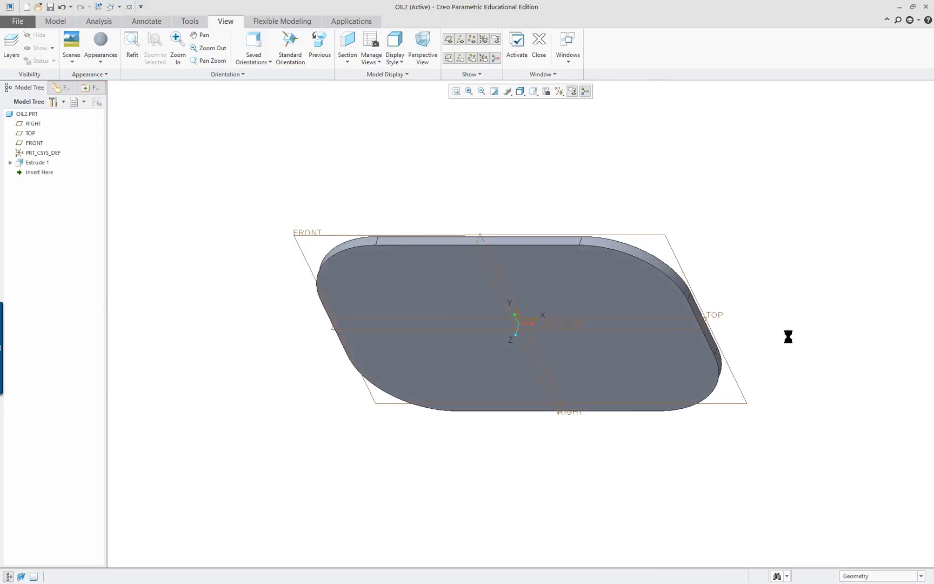
key("alt+Tab")
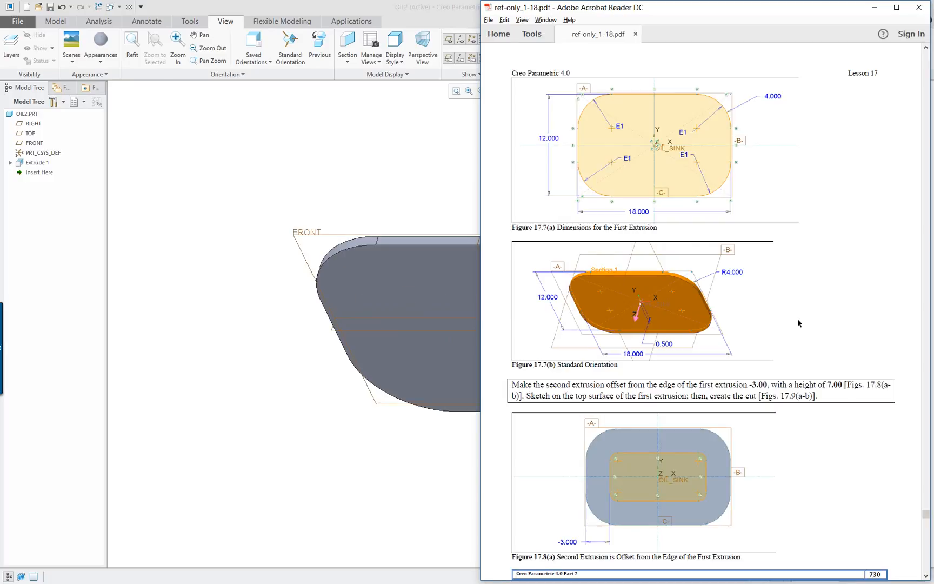
key("alt+Tab")
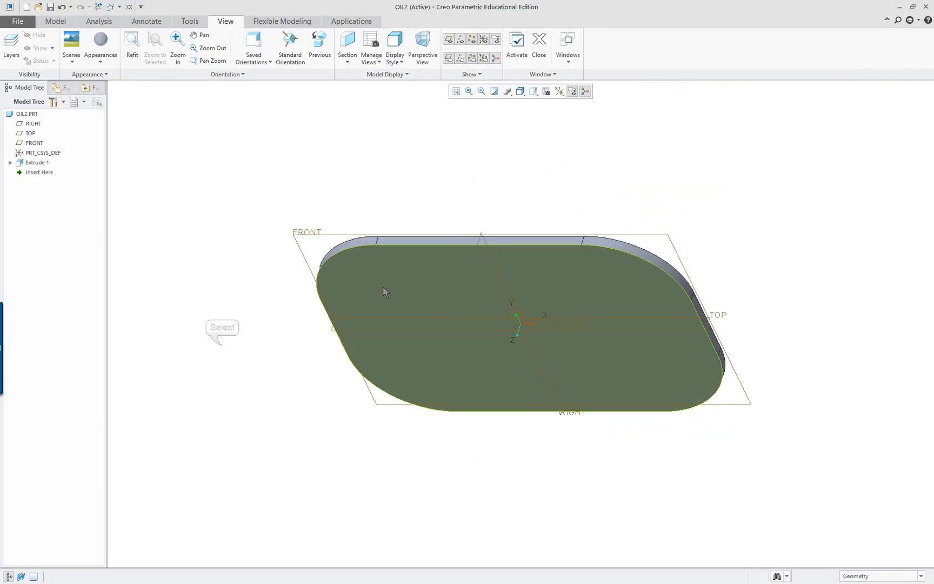
right_click(301, 233)
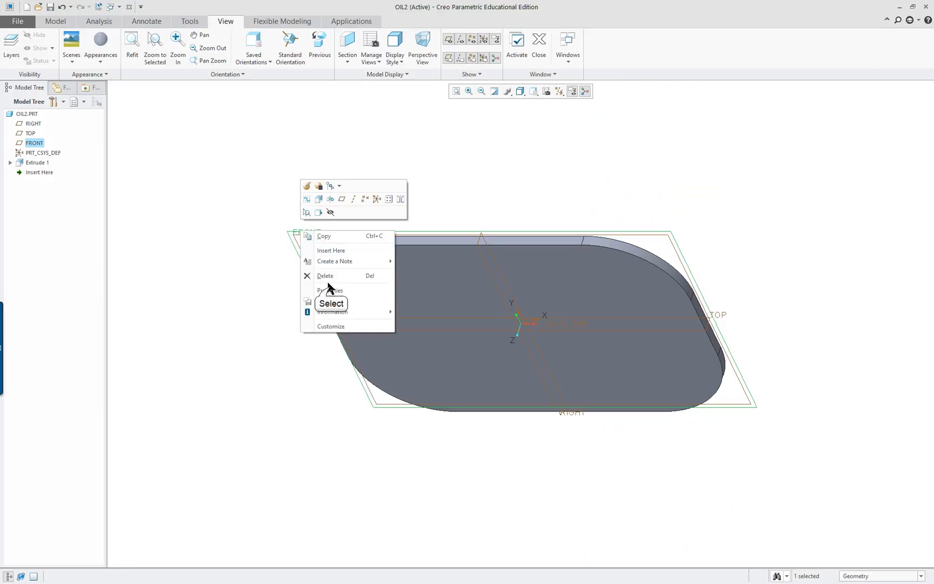
left_click(317, 289)
left_click(900, 141)
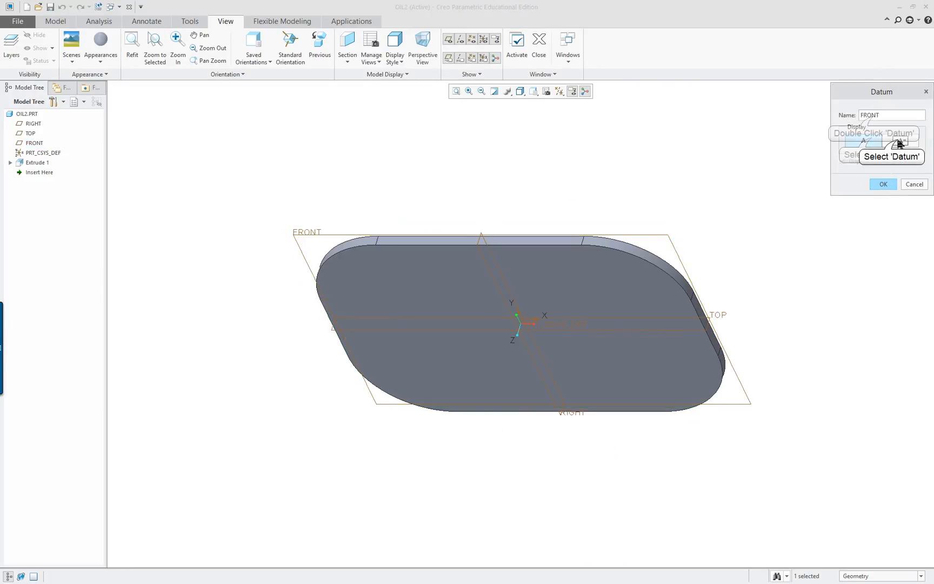
double_click(872, 116)
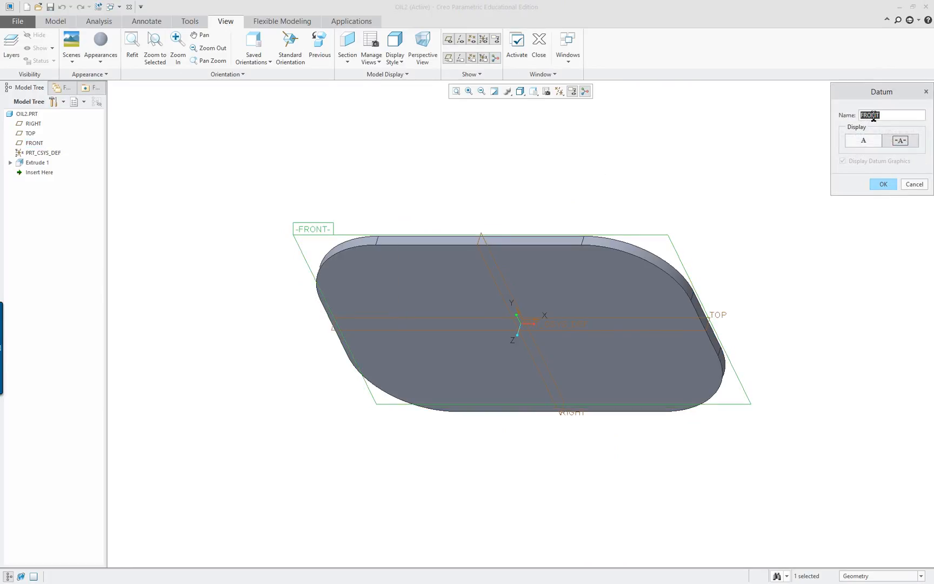
left_click(882, 185)
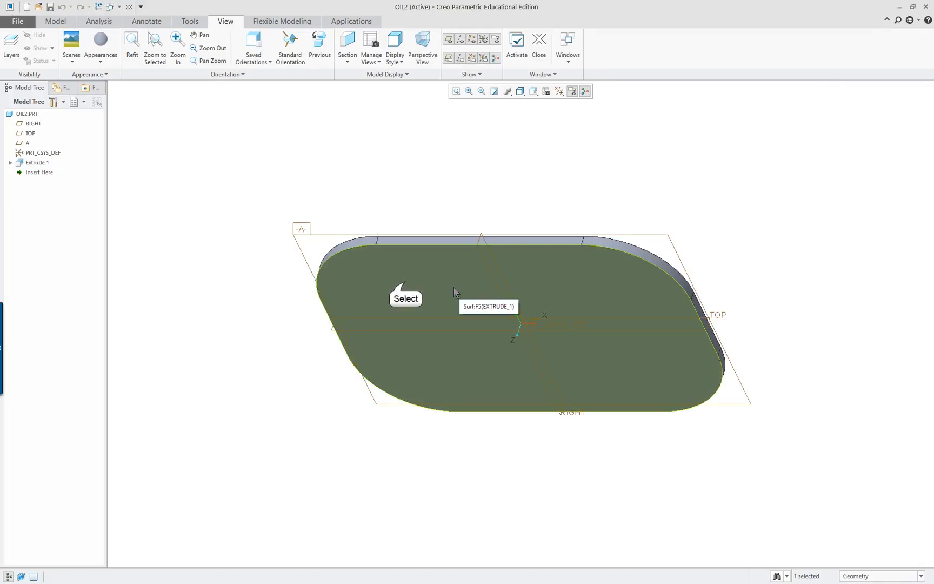
Start a second extrusion's sketch on the base's large front face, orient it to 2D, and check its offset in the lesson PDF
left_click(406, 282)
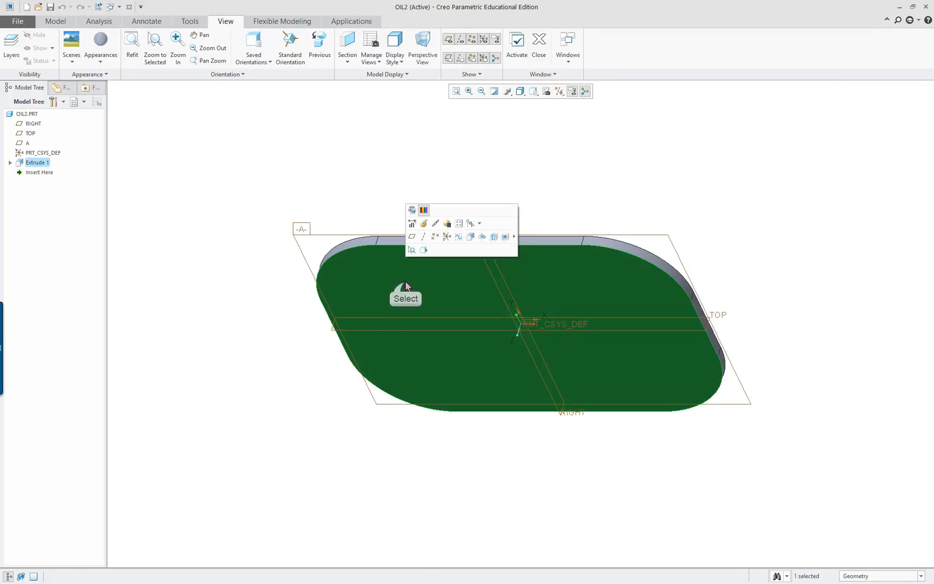
left_click(470, 237)
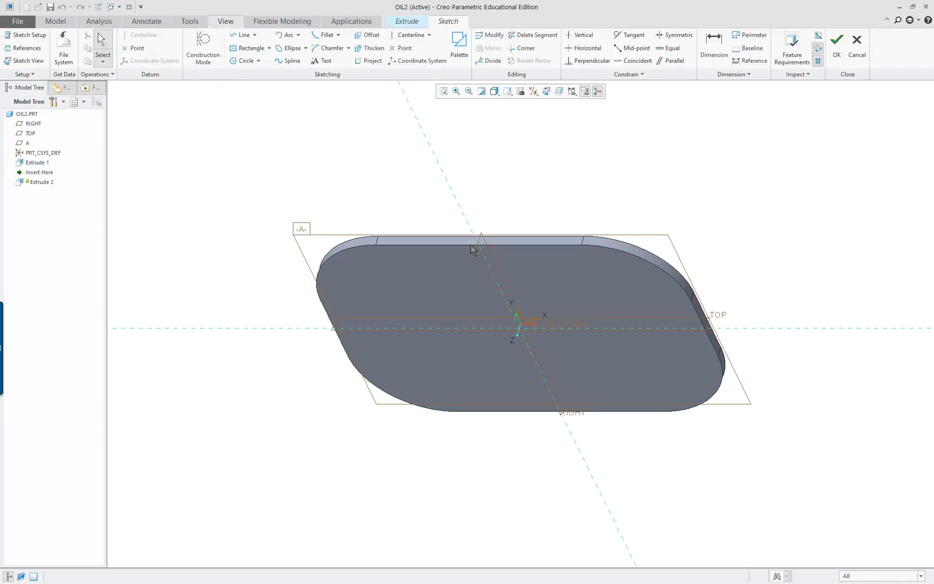
left_click(547, 92)
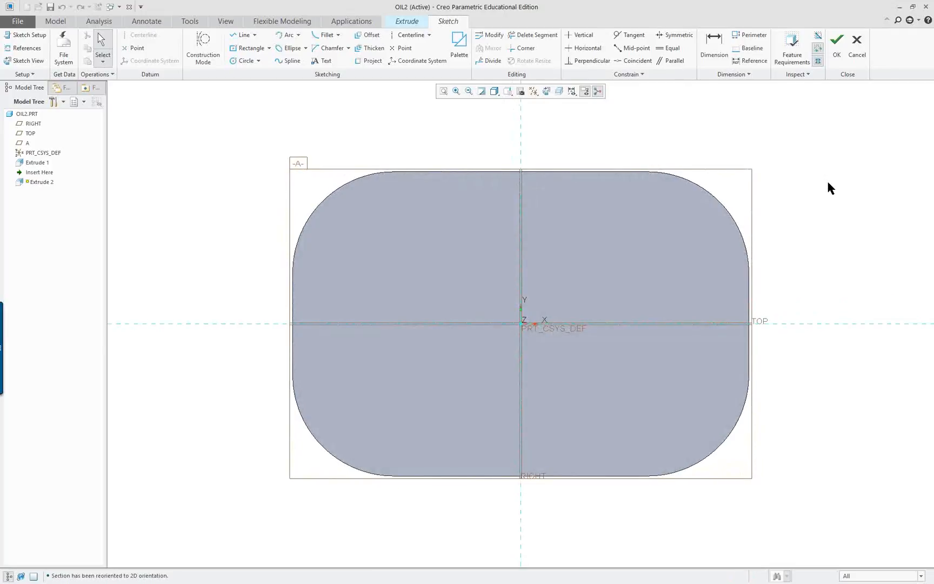
key("alt+Tab")
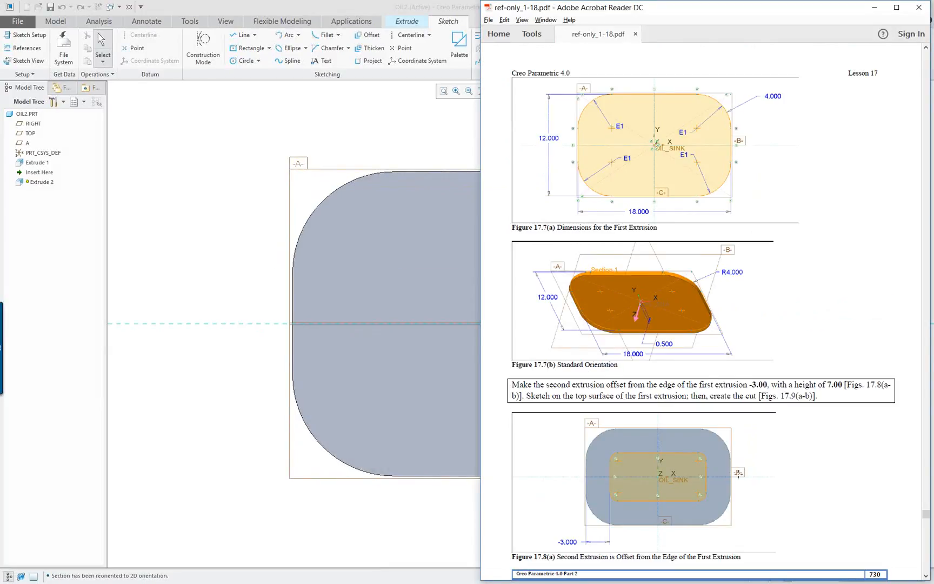
key("alt+Tab")
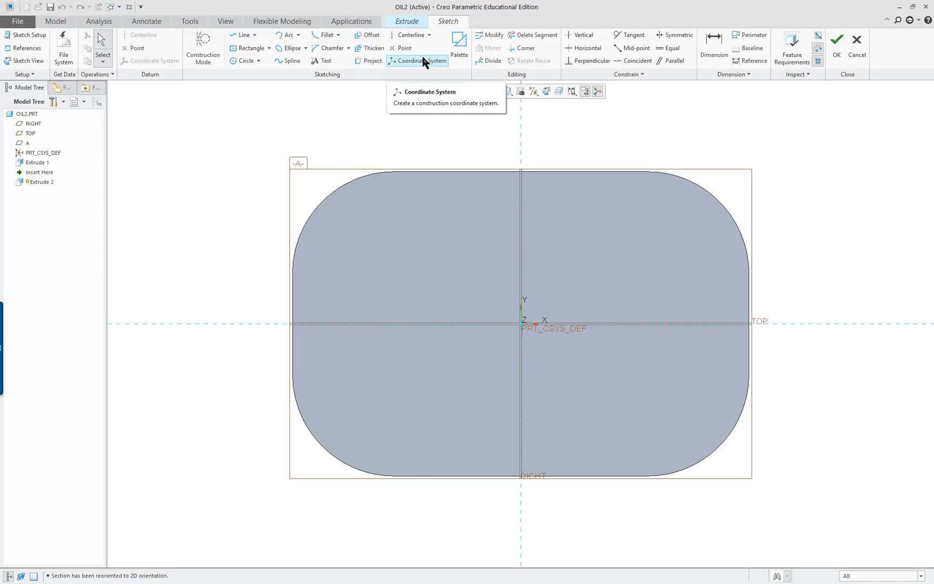
left_click(365, 61)
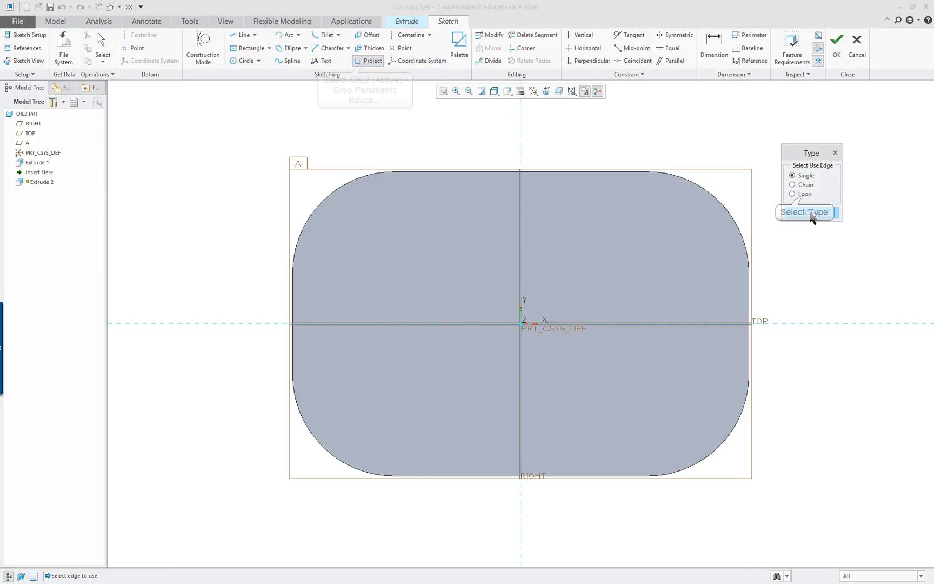
left_click(792, 194)
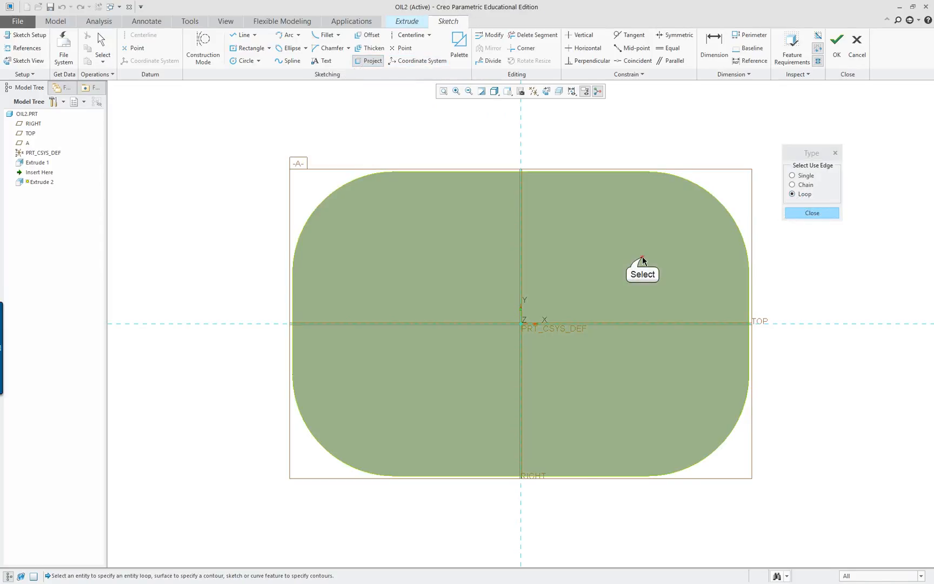
left_click(643, 261)
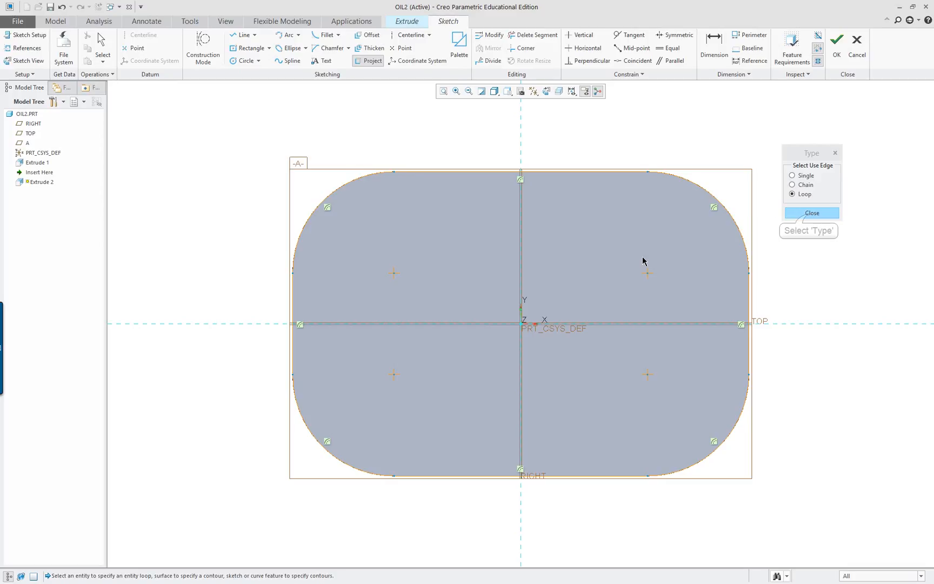
left_click(809, 214)
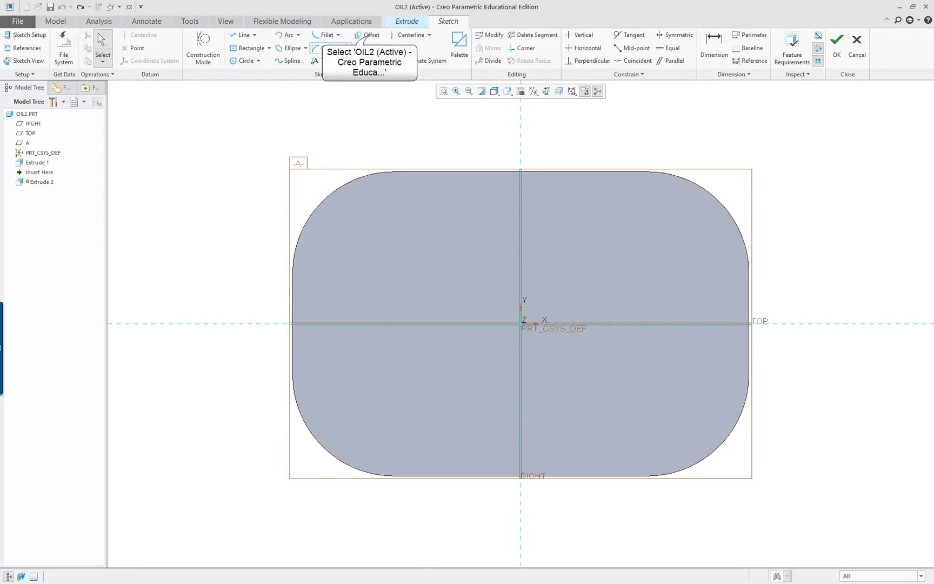
Offset the base extrusion's edge loop by -3 to create the second extrusion's profile
left_click(371, 35)
left_click(792, 194)
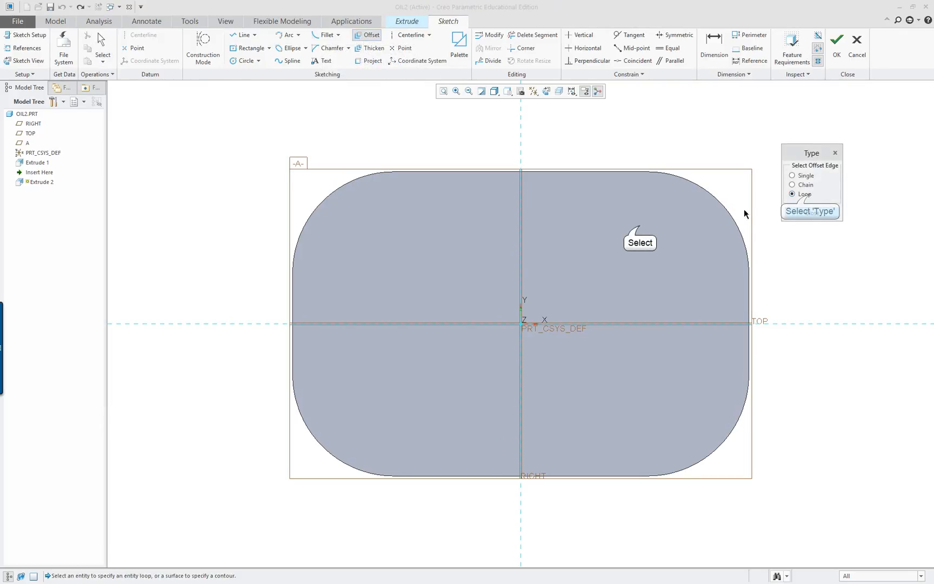
left_click(748, 211)
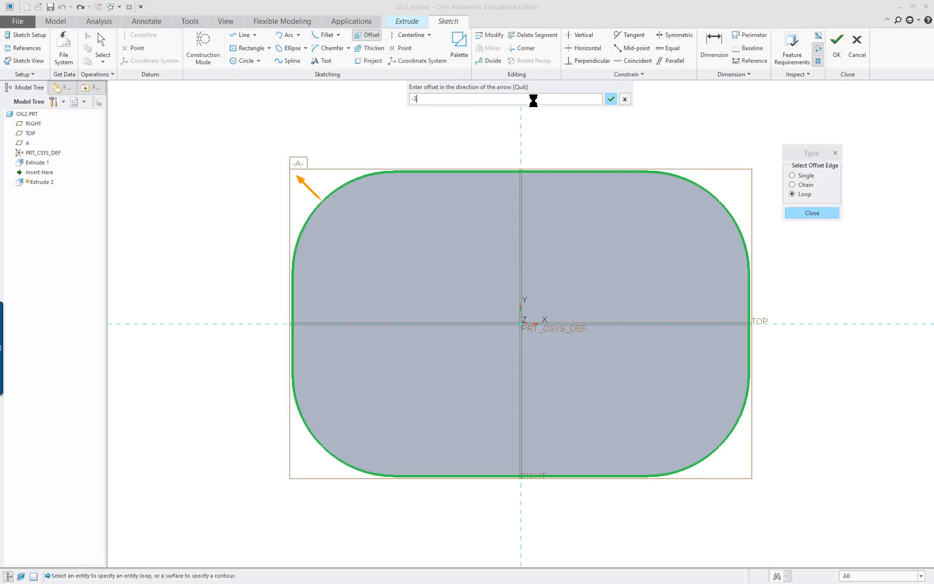
type("-3")
key("Return")
left_click(814, 214)
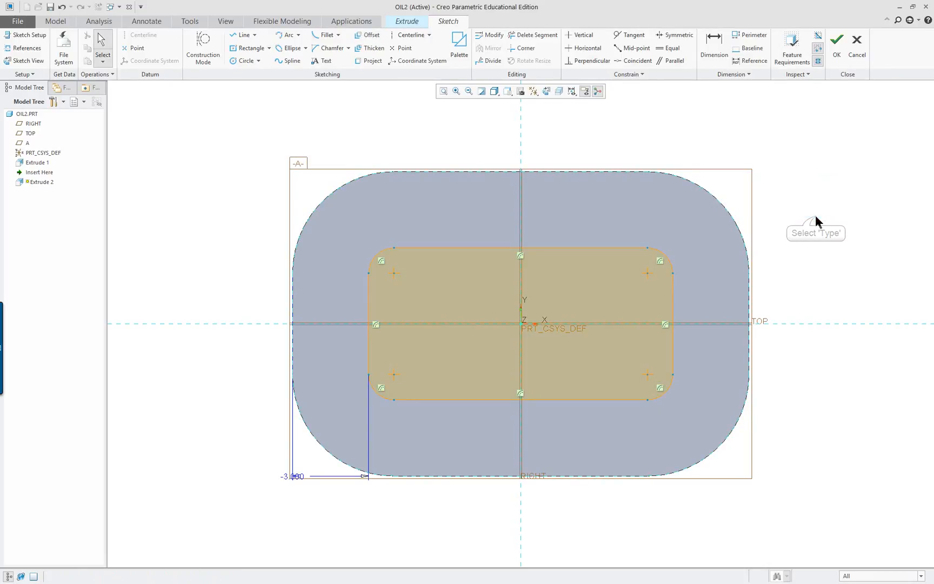
Finish the sketch and extrude the offset profile to a depth of 7
middle_click_drag(821, 256, 795, 287)
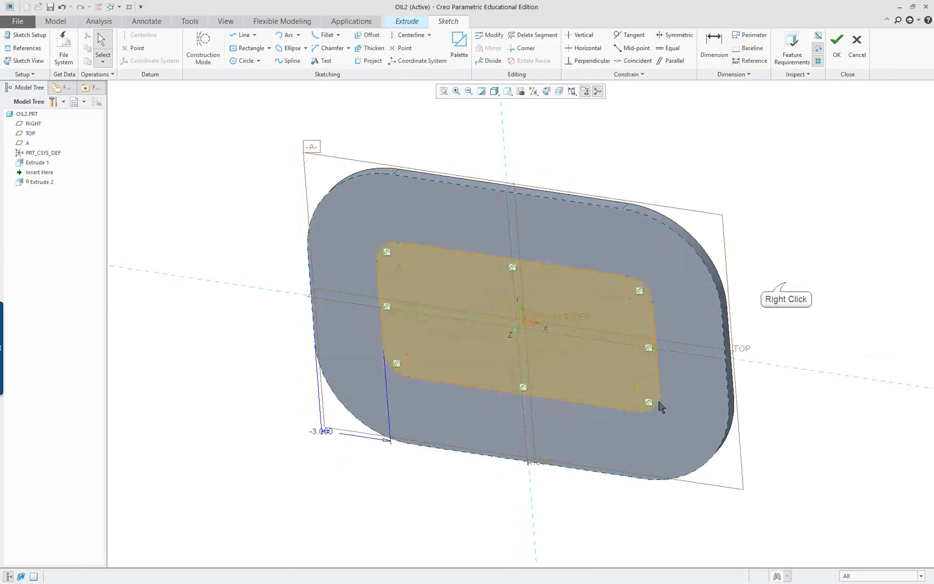
right_click(787, 281)
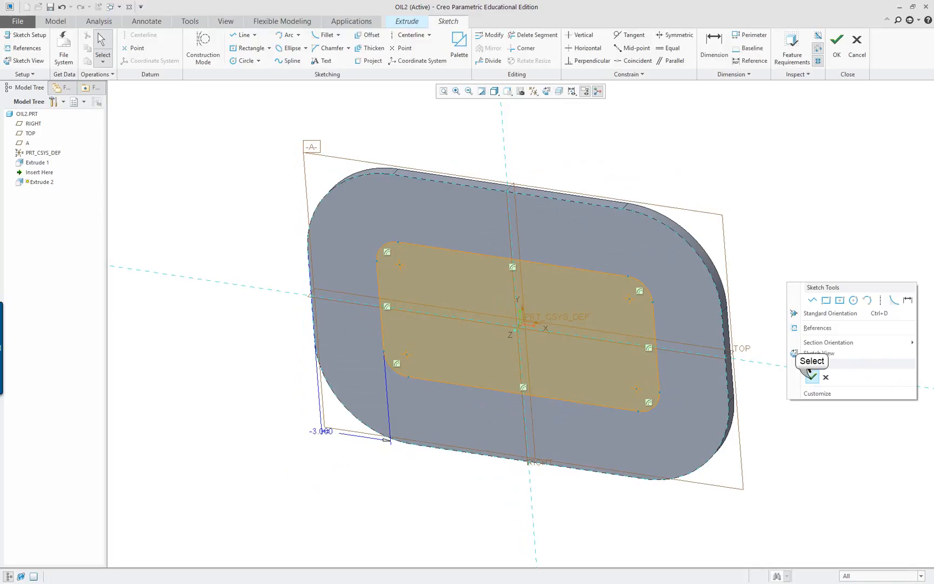
left_click(812, 376)
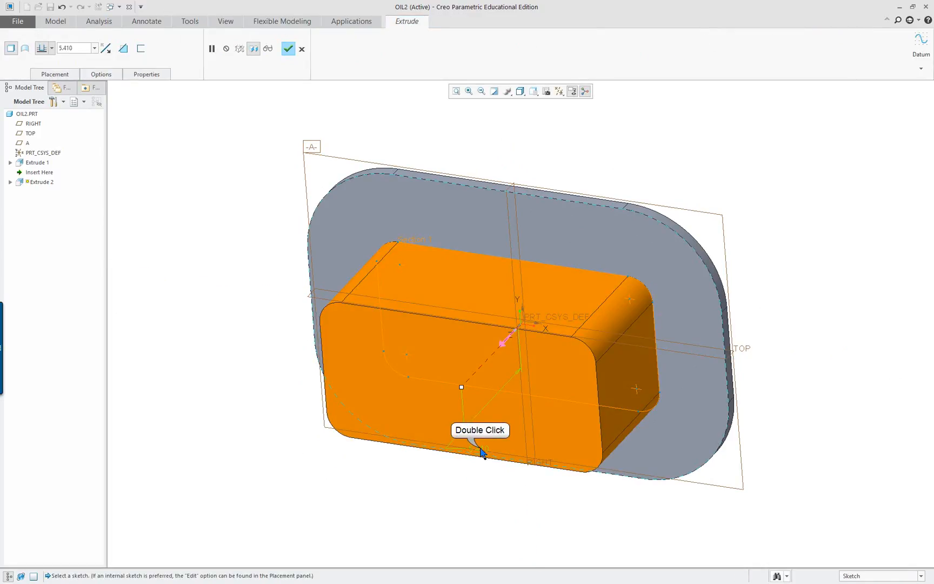
double_click(479, 448)
type("7")
key("Return")
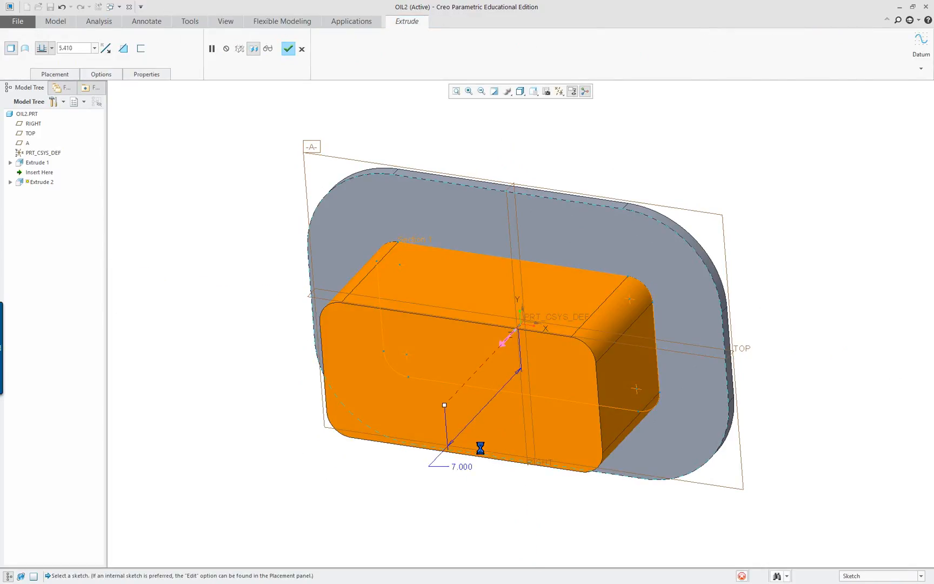
middle_click(753, 328)
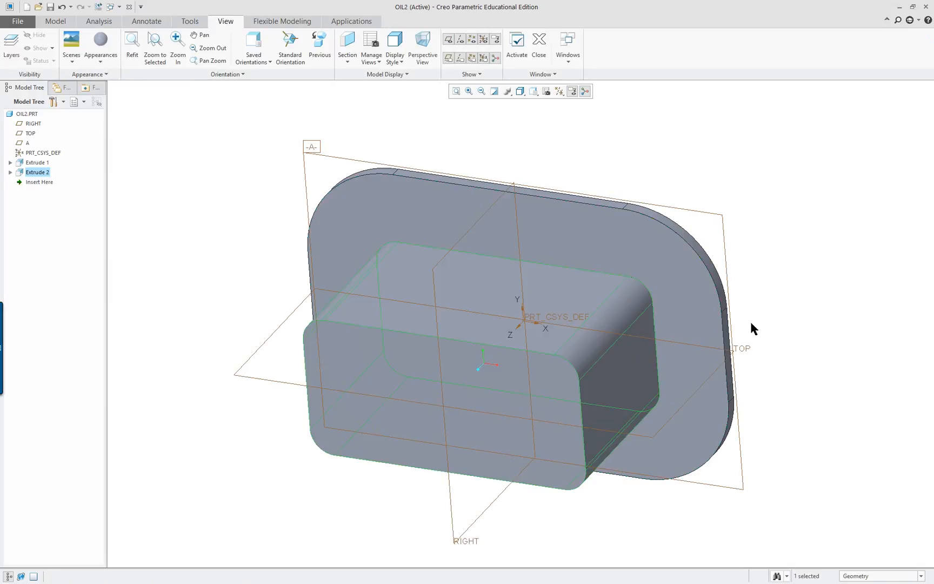
Inspect the second extrusion in 3D and check the second extrusion and cut dimensions in the lesson PDF in Acrobat Reader
middle_click_drag(746, 425, 793, 315)
scroll(714, 433, "up", 2)
scroll(696, 523, "down", 2)
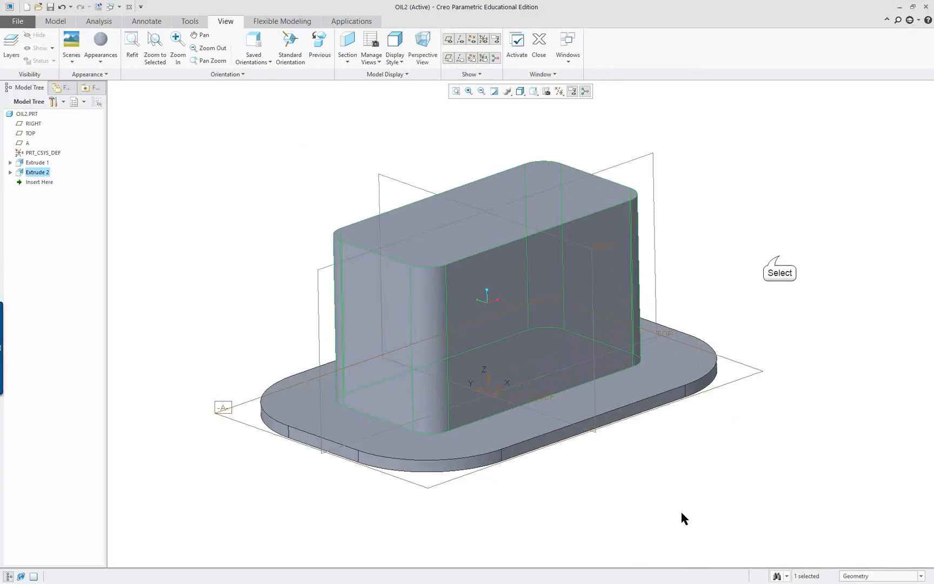
left_click(780, 261)
key("alt+Tab")
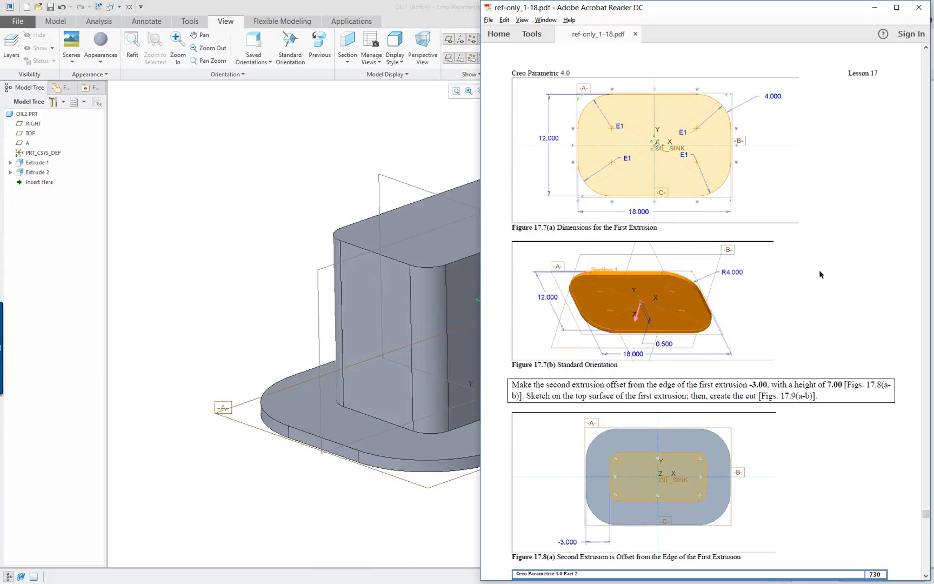
scroll(820, 271, "down", 5)
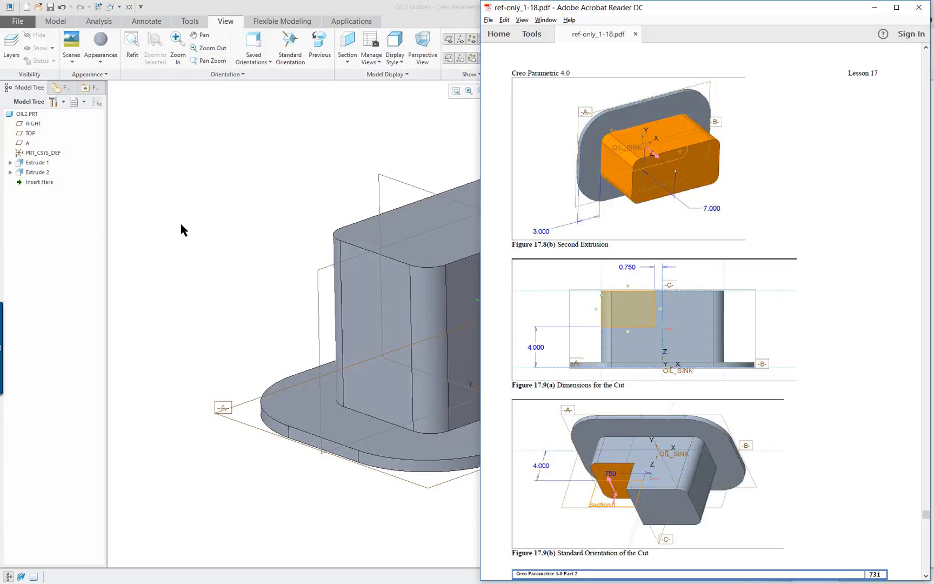
key("alt+Tab")
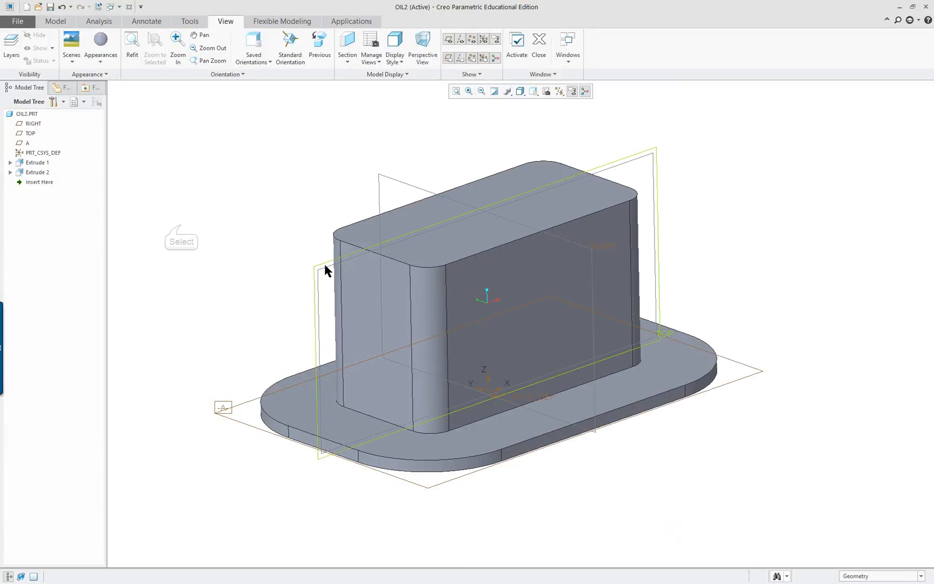
Start a material-removing extrusion in Creo Parametric, sketched on the TOP datum plane and oriented to the 2D sketch view
left_click(56, 22)
left_click(241, 39)
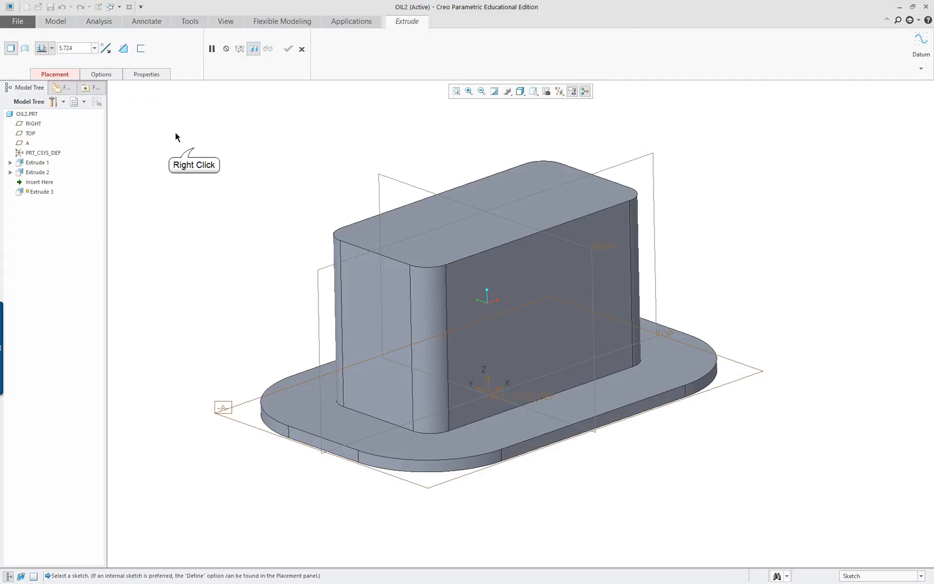
right_click(194, 146)
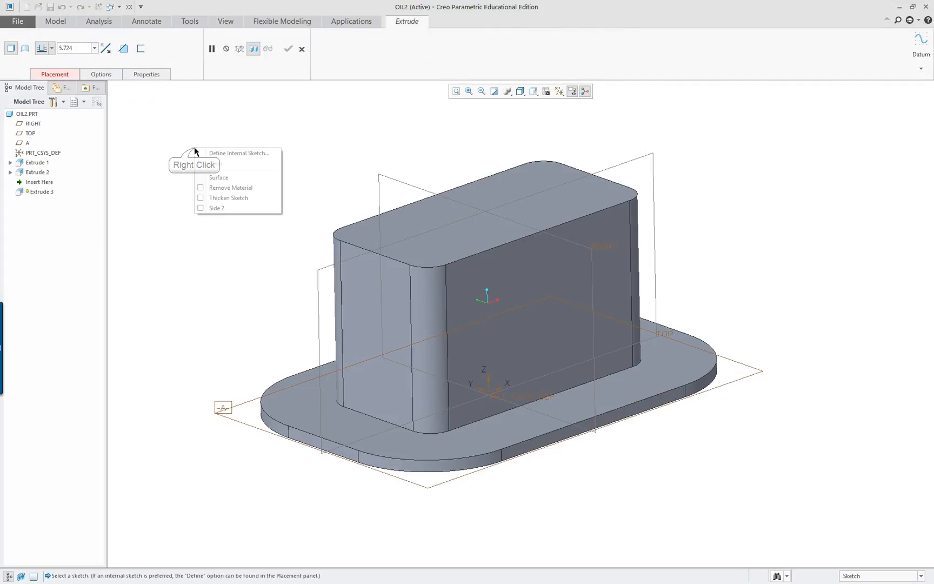
left_click(234, 188)
left_click(317, 276)
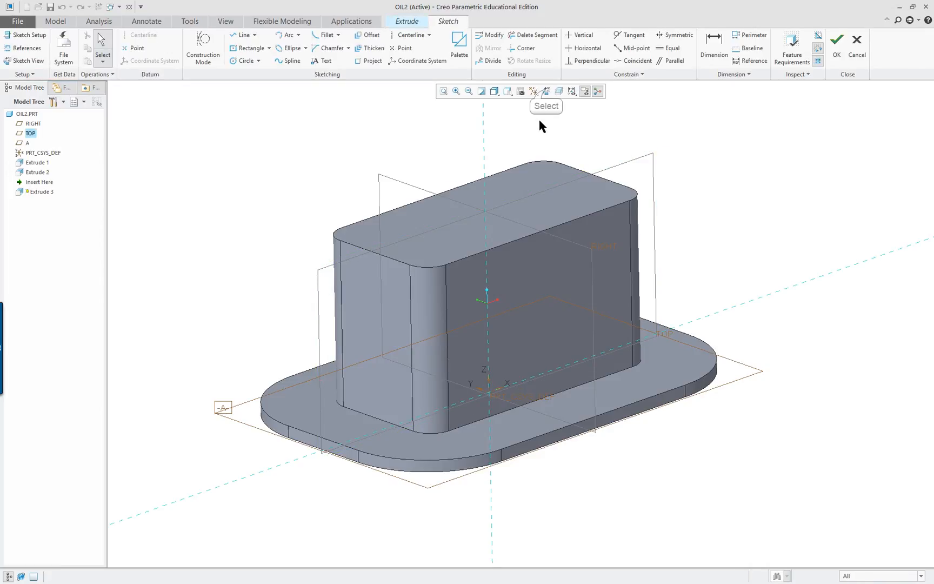
left_click(546, 91)
Reorient the cut's sketch by setting the RIGHT datum reference as its vertical reference
right_click(759, 304)
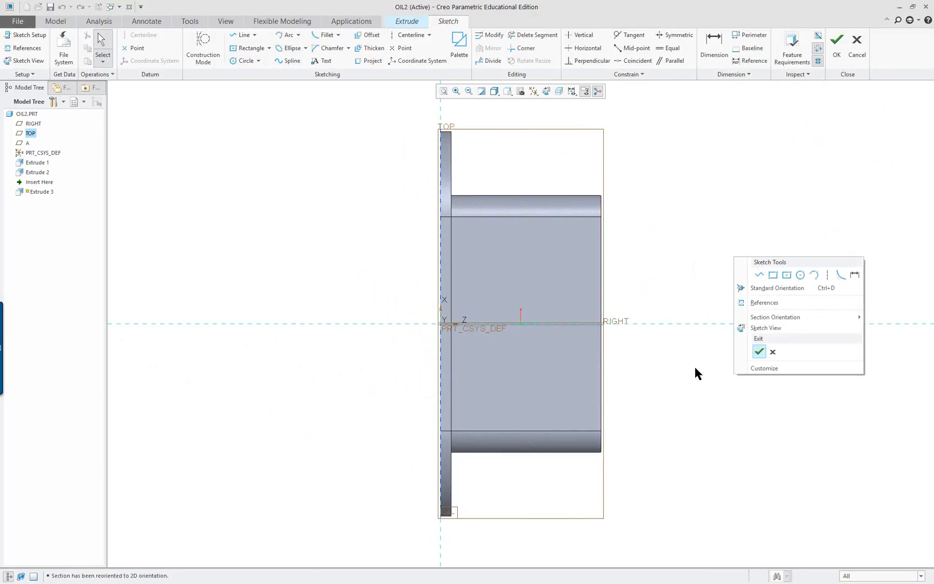
mouse_move(815, 316)
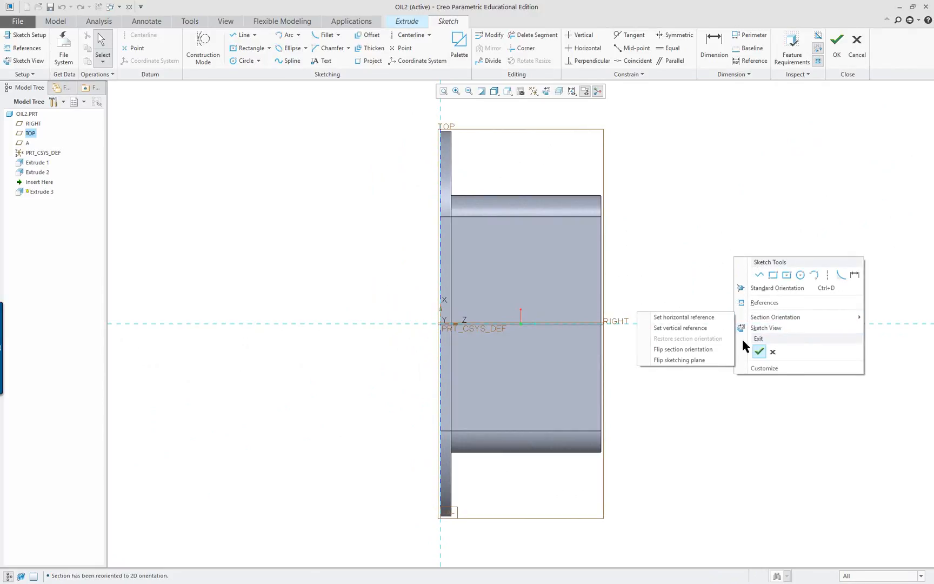
left_click(697, 361)
left_click(702, 328)
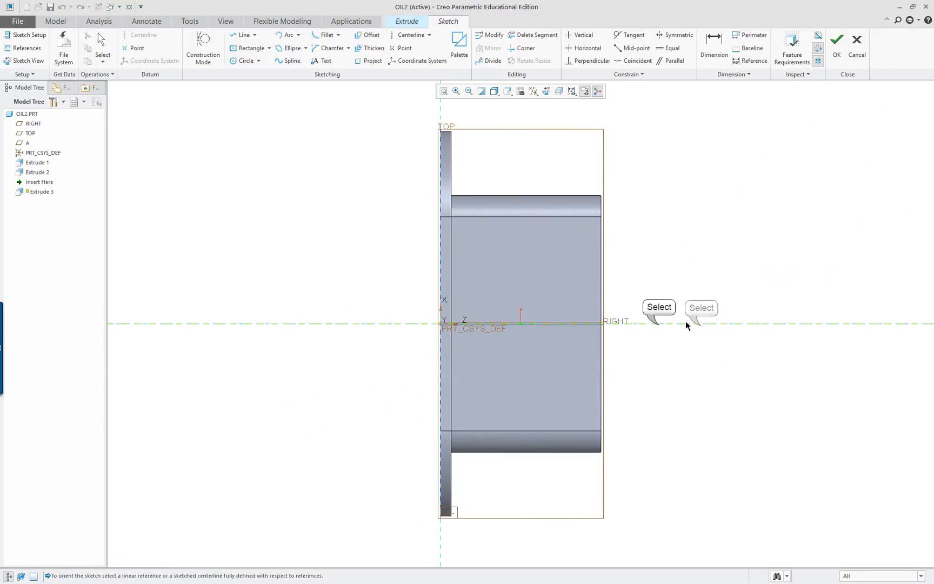
left_click(659, 324)
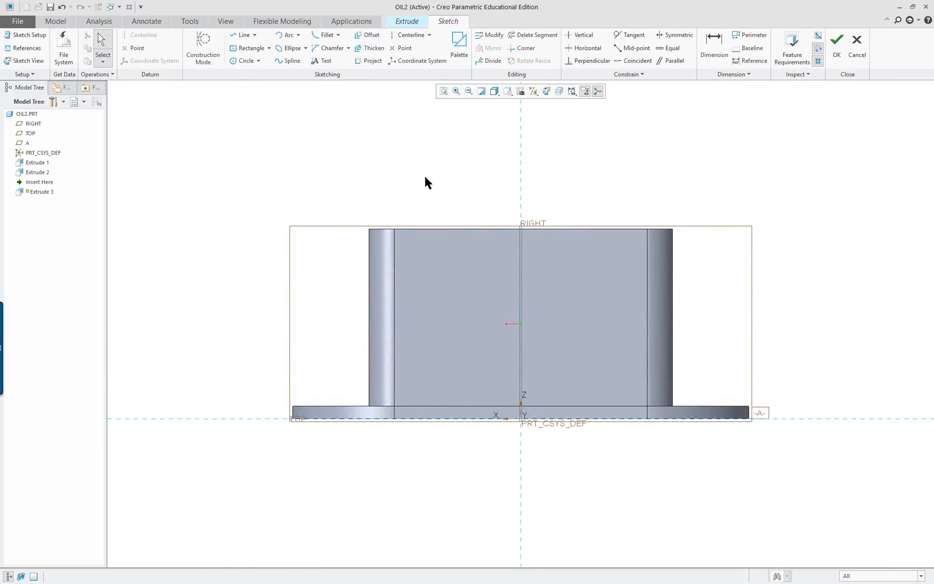
Sketch a rectangle about 4.6 by 3.07 for the cut, from the second extrusion's side edge to its upper edge
right_click(438, 154)
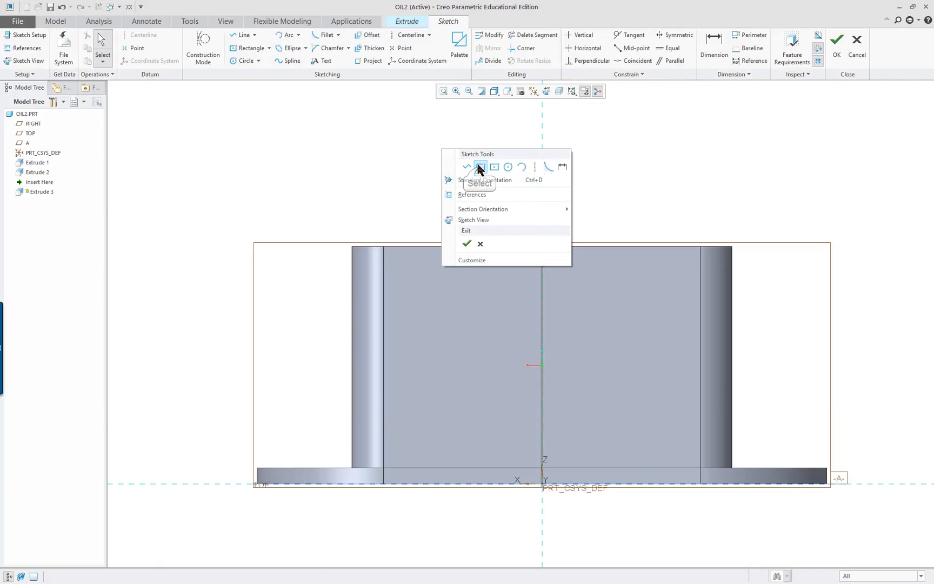
left_click(479, 168)
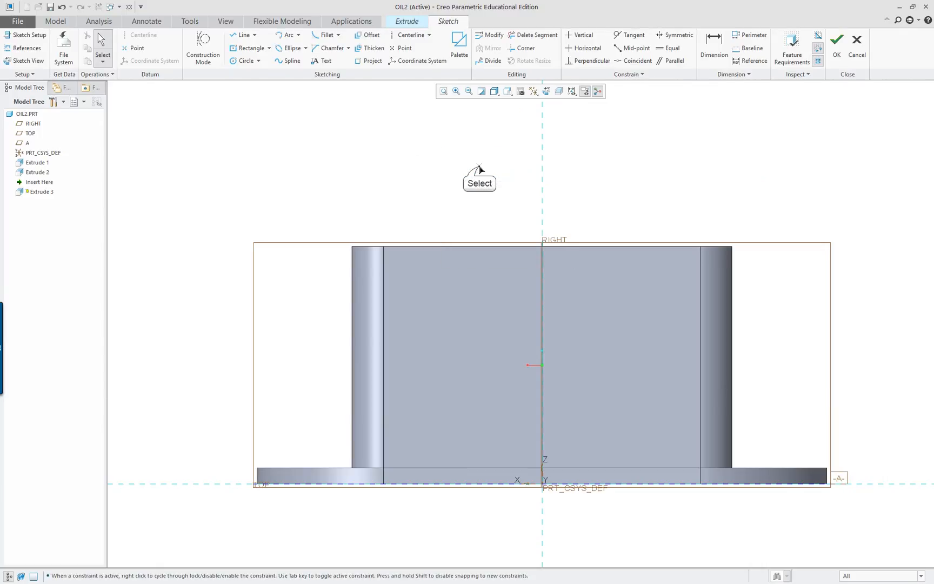
left_click(352, 345)
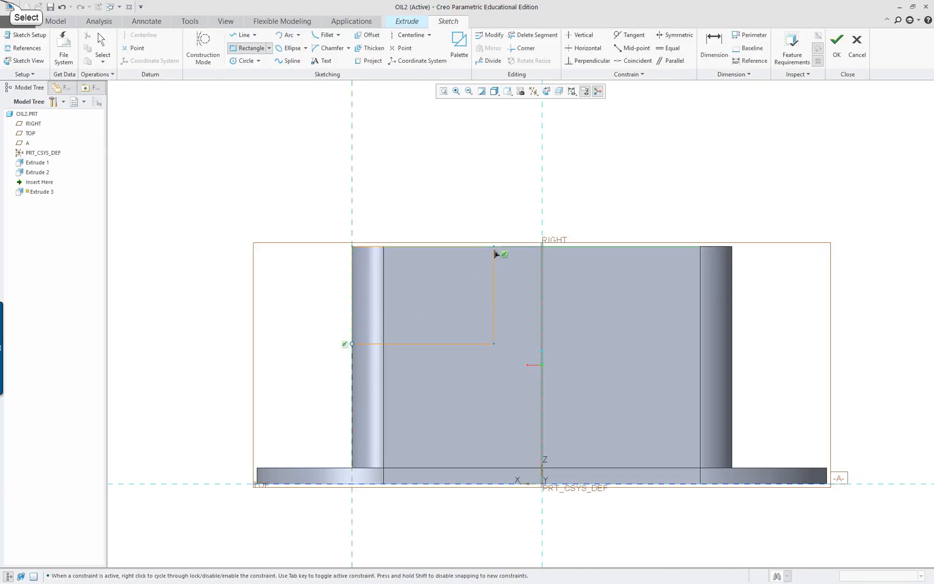
left_click(498, 248)
Dimension the rectangle's inner edge from the RIGHT reference and its lower edge from the base reference
right_click(439, 209)
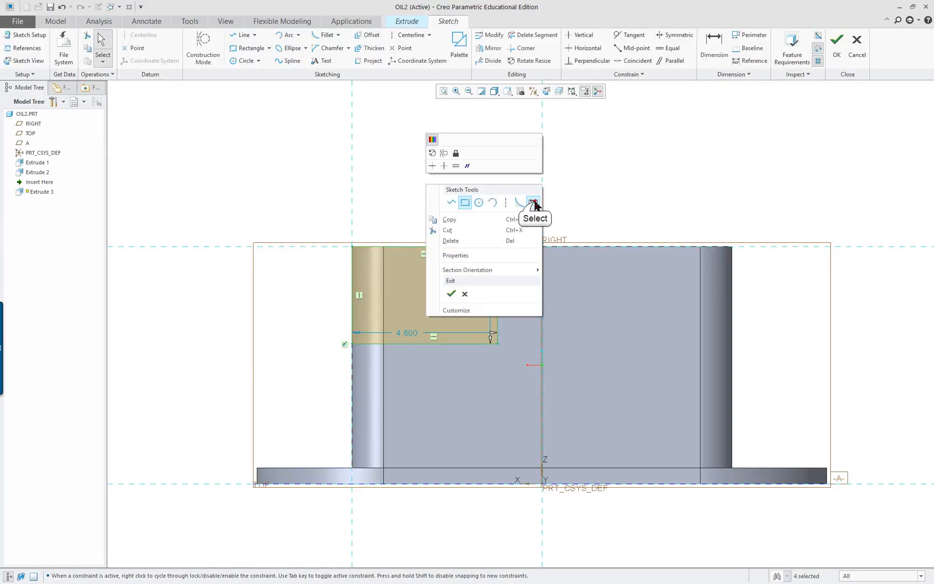
left_click(534, 203)
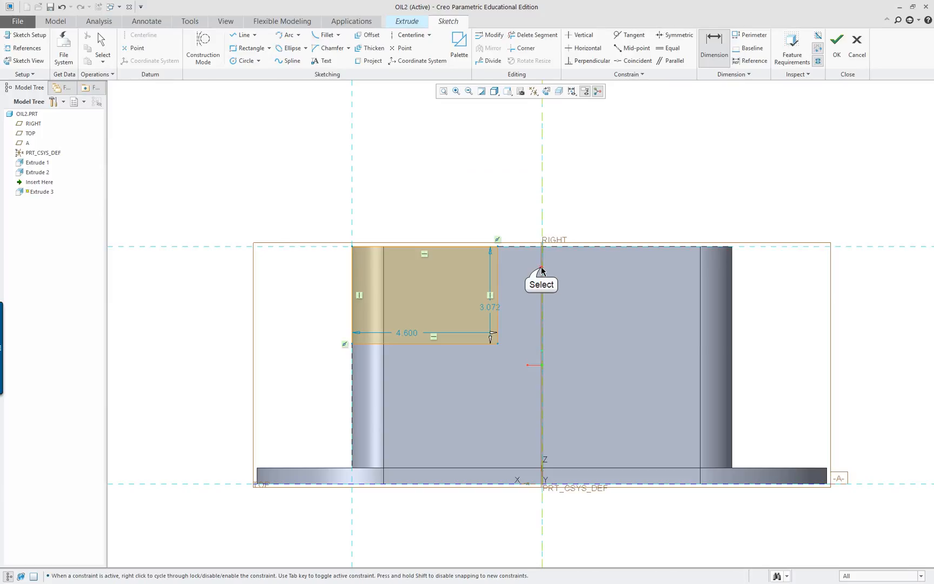
middle_click(591, 208)
key("Return")
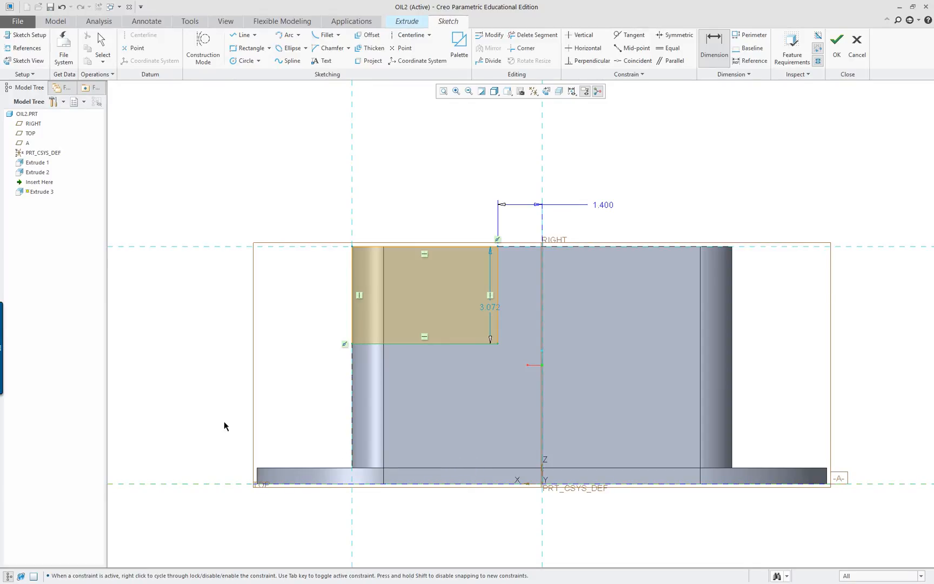
middle_click(184, 411)
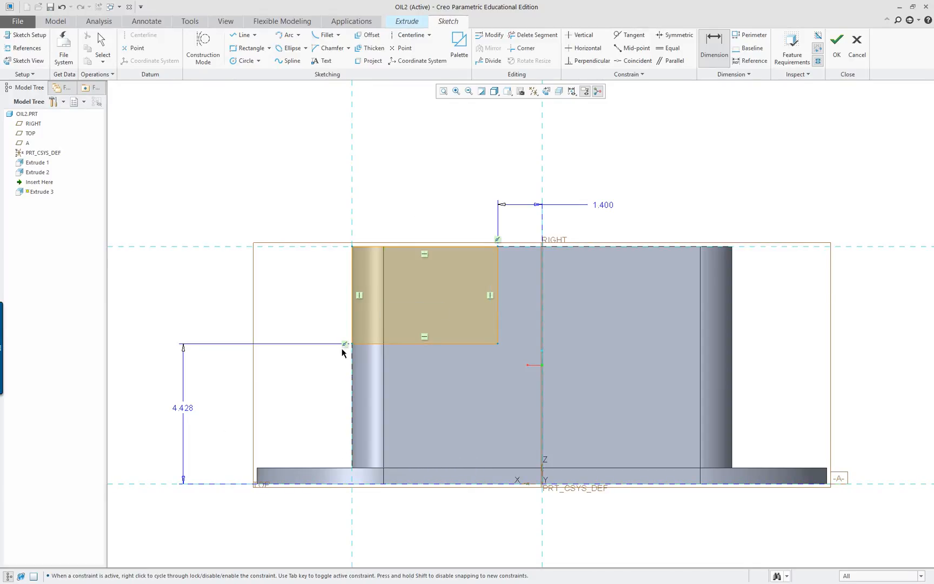
Set the rectangle's distance from the RIGHT reference to 0.75 and its height above the base to 4, checking the lesson PDF
double_click(606, 204)
key("BackSpace")
type(".75")
key("Return")
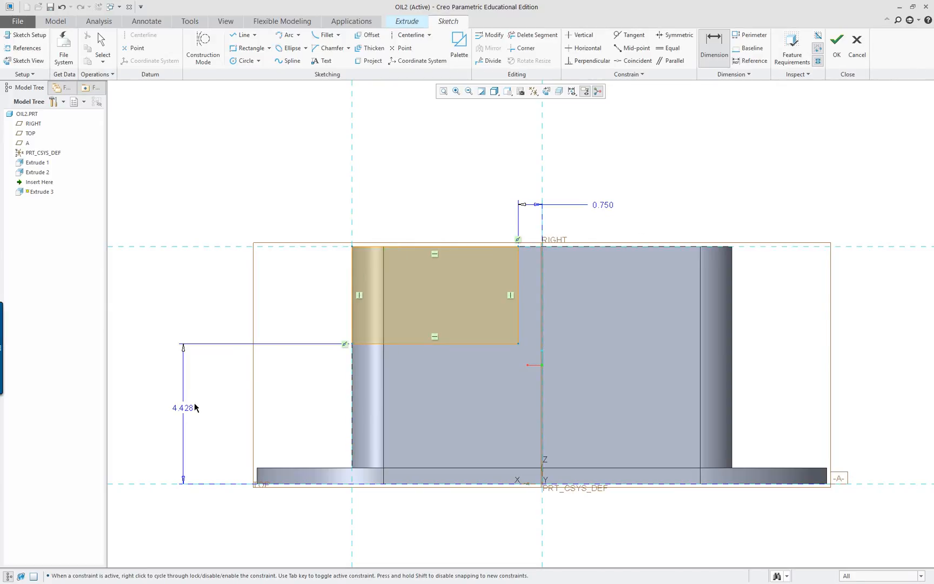
key("alt+Tab")
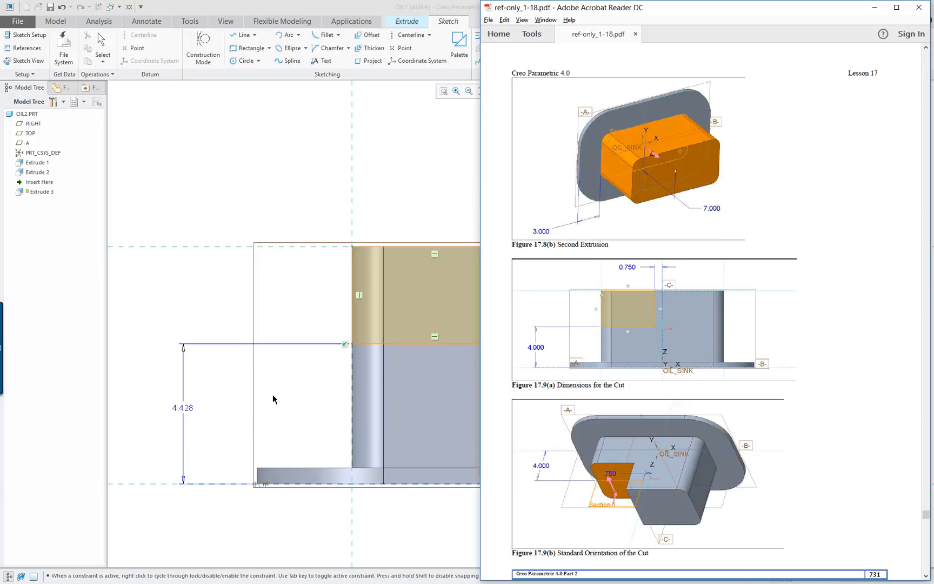
double_click(184, 407)
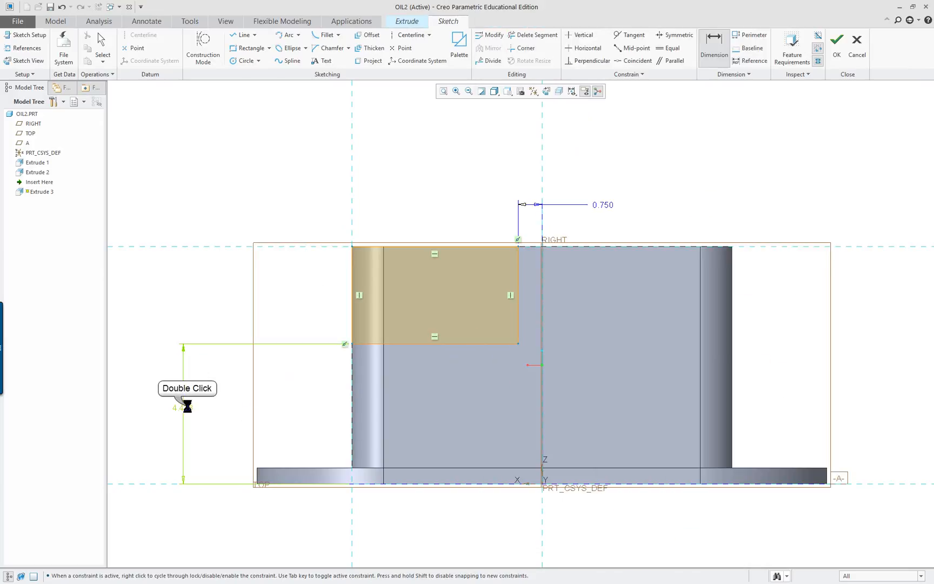
type("4")
key("Return")
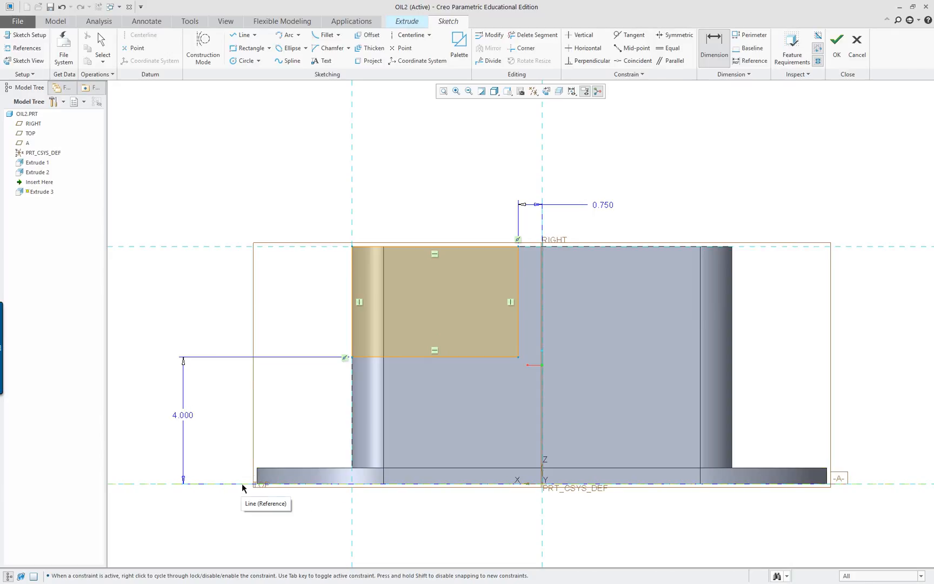
Finish the sketch and cut the profile through all material on both sides of the sketch plane
mouse_move(516, 352)
middle_mouse_down()
mouse_move(549, 330)
mouse_move(566, 378)
middle_mouse_up()
right_click(565, 378)
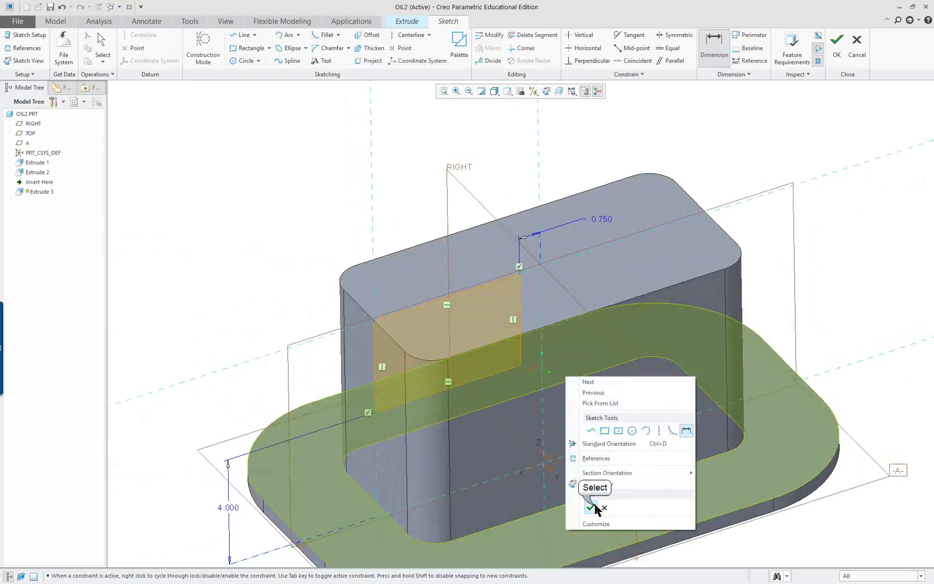
left_click(595, 427)
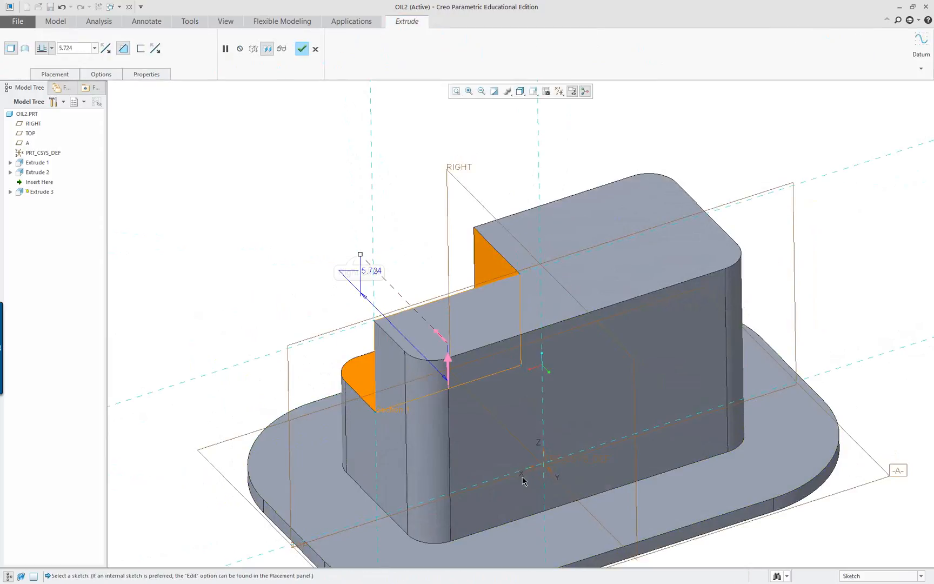
right_click(360, 255)
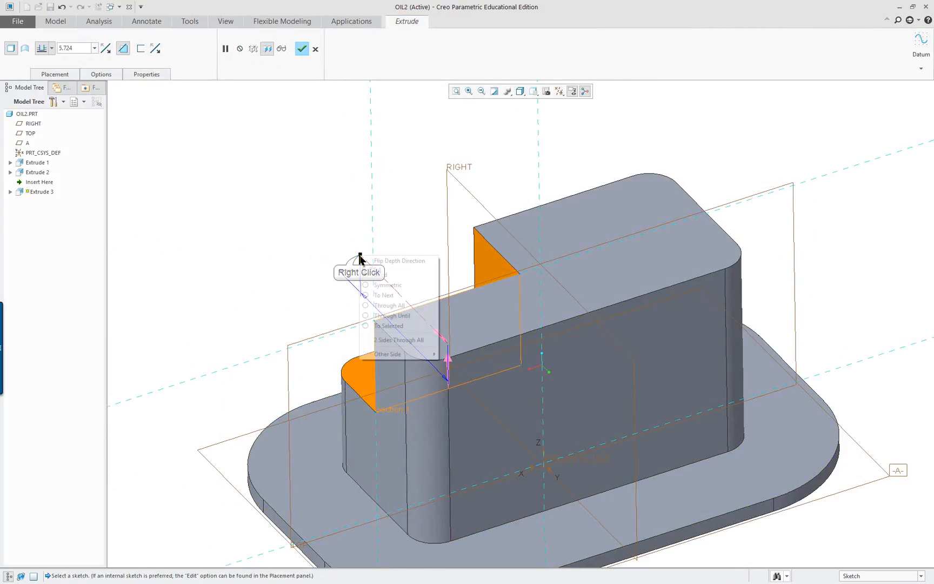
left_click(398, 341)
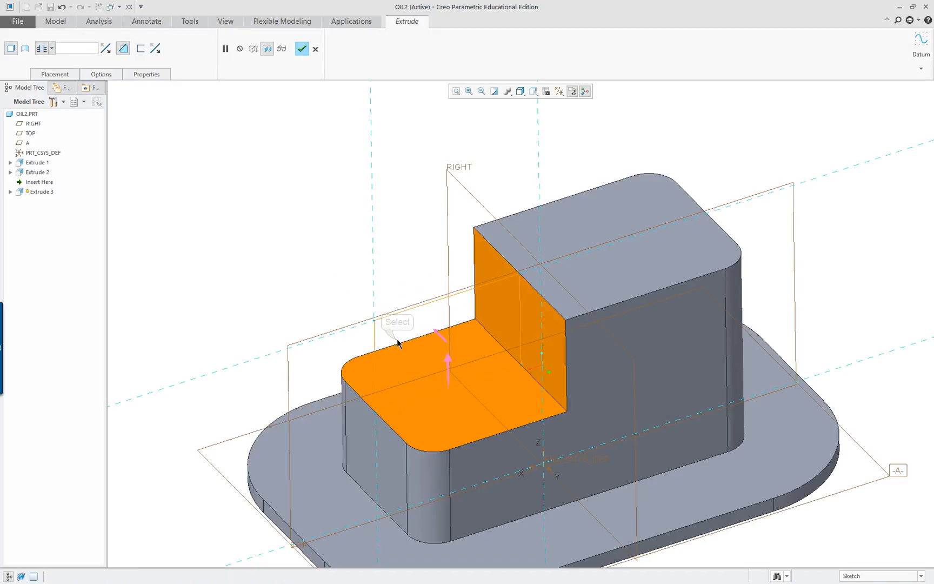
scroll(408, 346, "up", 2)
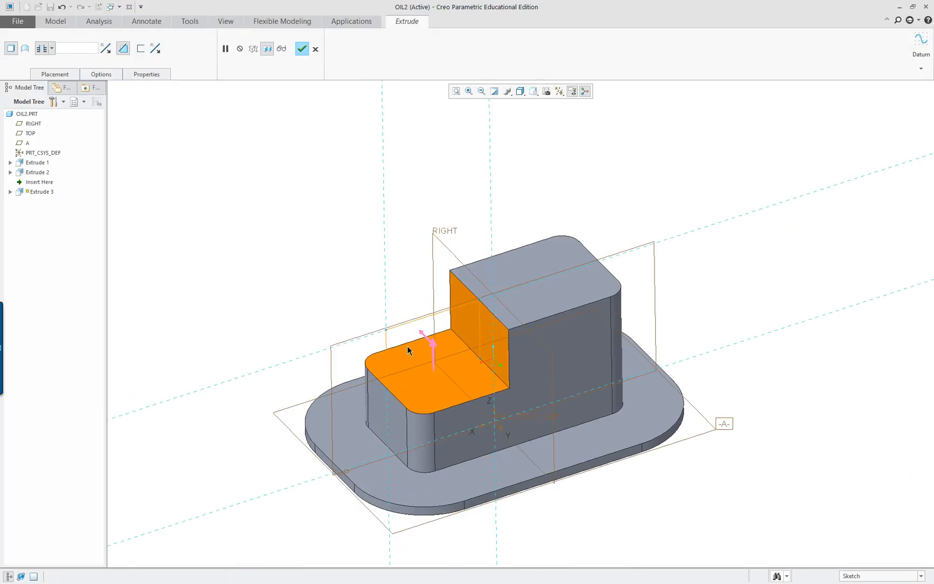
middle_click(358, 276)
Inspect the cut in 3D and check the round and draft instructions on the following lesson PDF page in Acrobat Reader
middle_click_drag(591, 390, 611, 383)
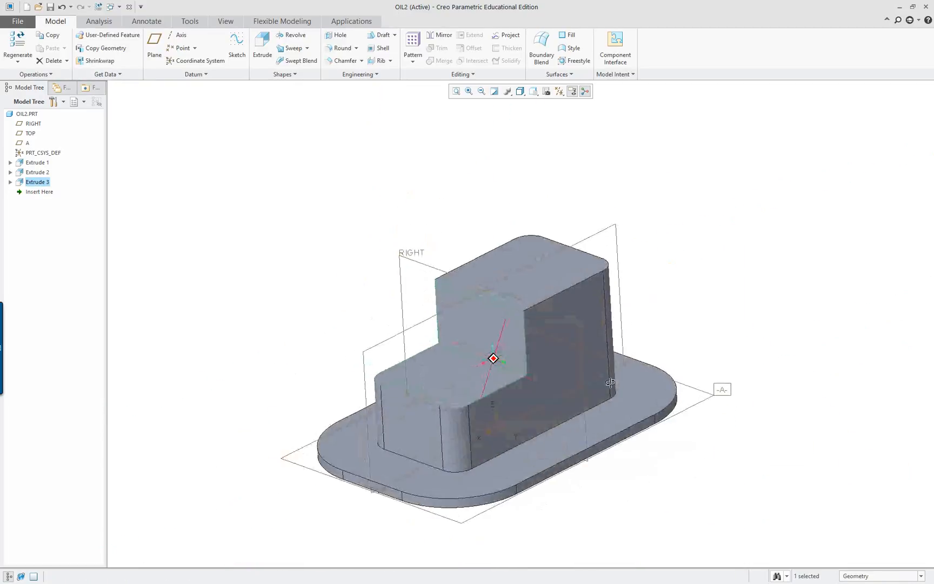
scroll(638, 502, "down", 2)
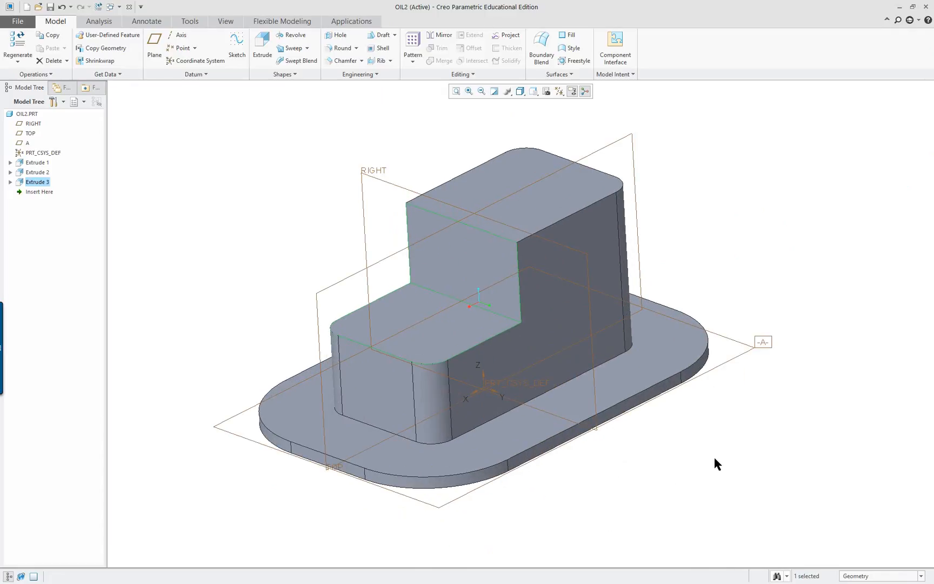
key("alt+Tab")
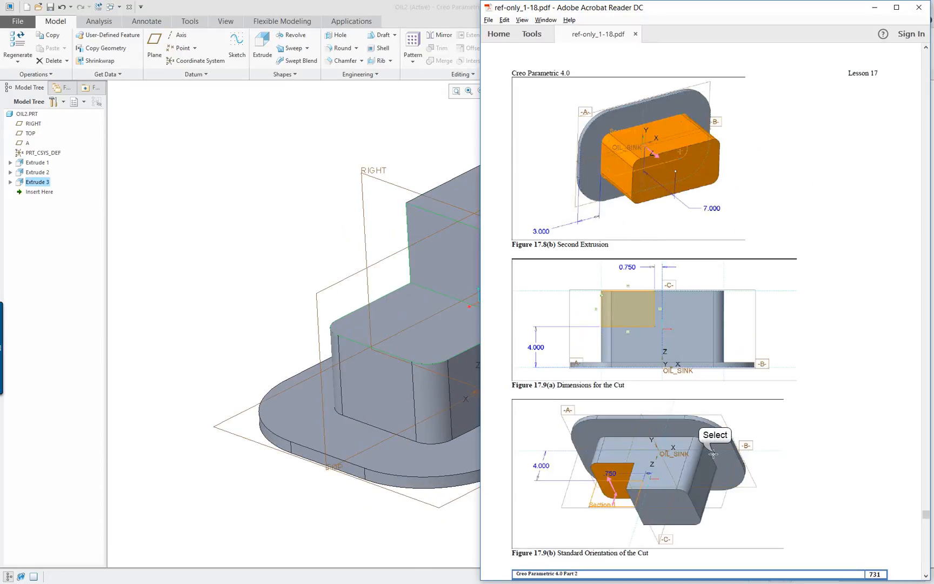
left_click(714, 452)
scroll(714, 452, "down", 5)
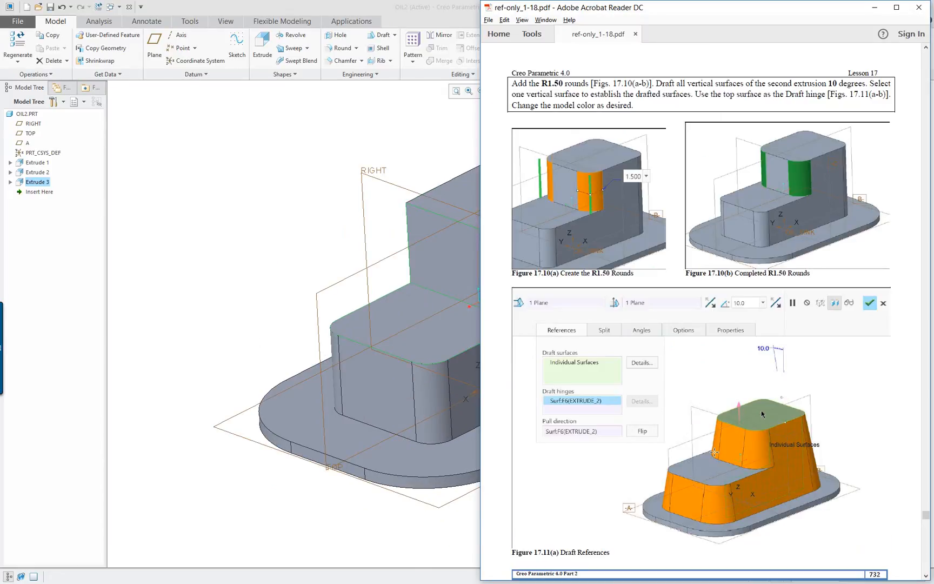
left_click(187, 234)
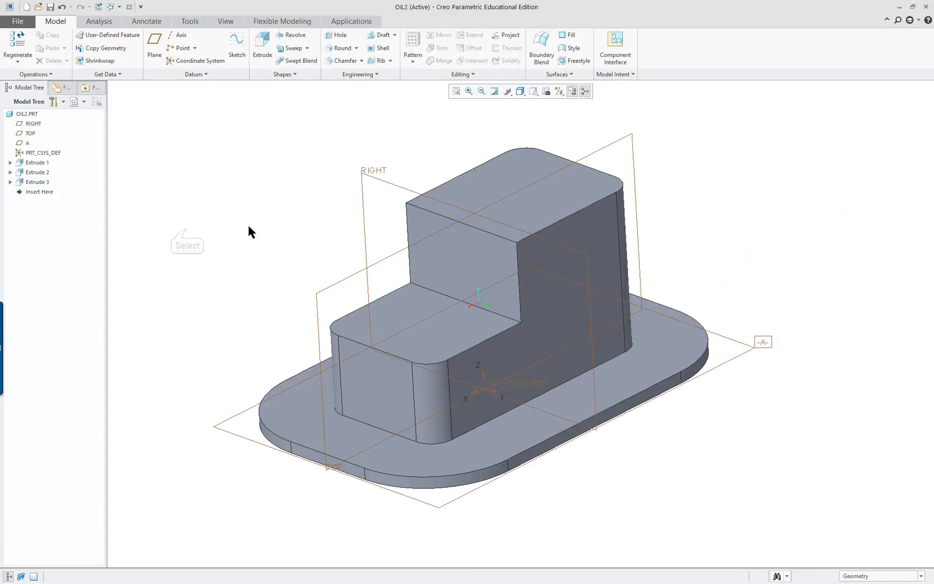
Round the two vertical edges of the cut's upright wall in Creo Parametric with a radius of 1.5
left_click(517, 263)
left_click(408, 232, "ctrl")
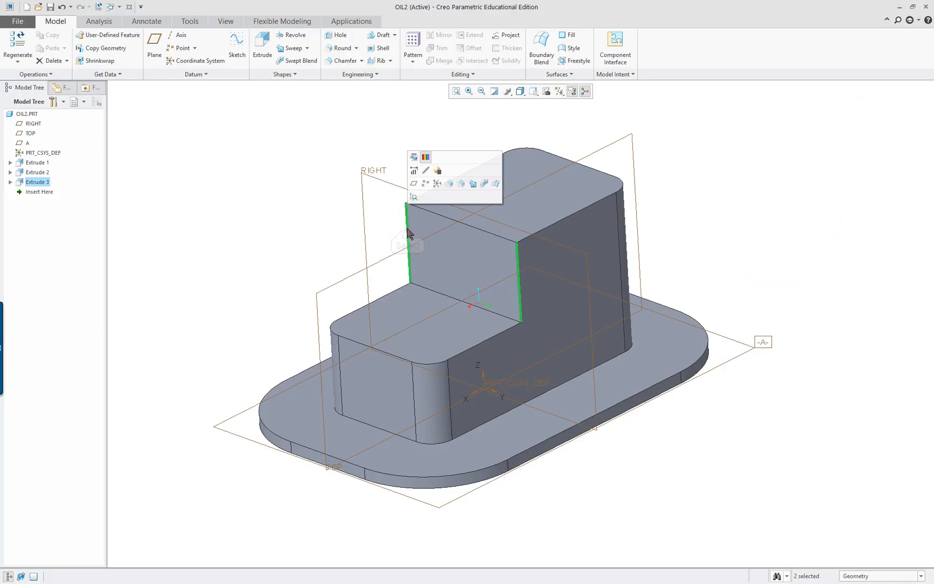
left_click(449, 184)
double_click(571, 262)
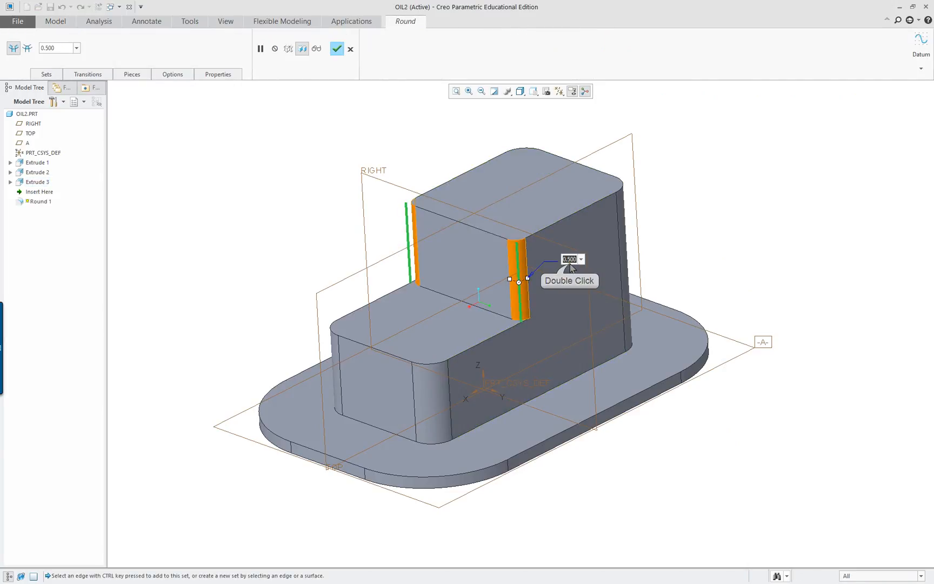
type("1.5")
key("Return")
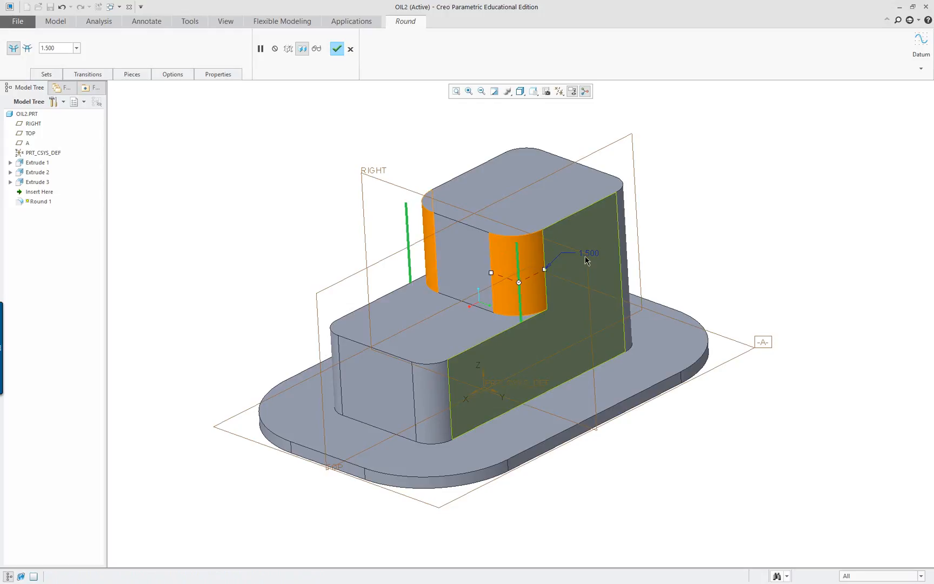
middle_click(720, 251)
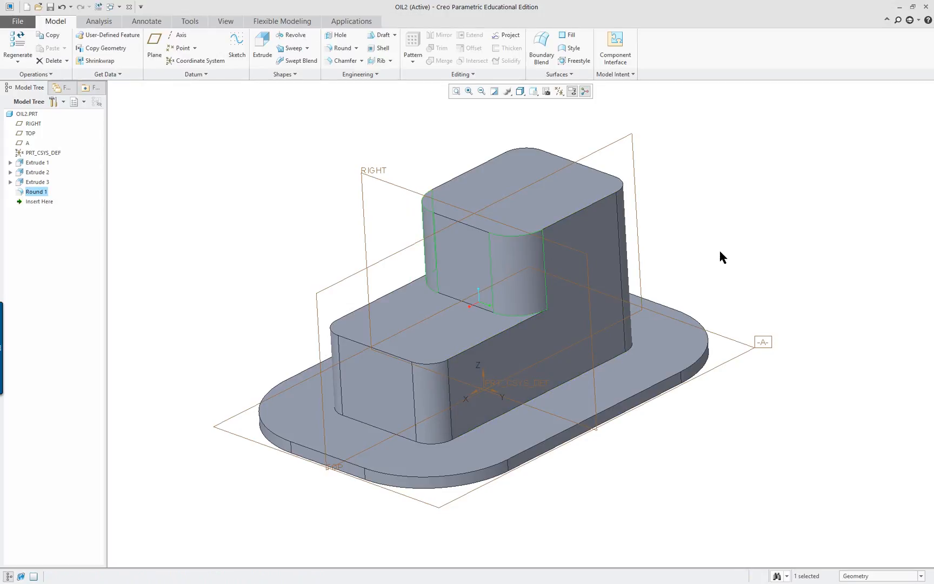
Check the lesson PDF's draft references and start a Draft in Creo Parametric, choosing the second extrusion's flat vertical faces, including hidden ones, as draft surfaces
key("alt+Tab")
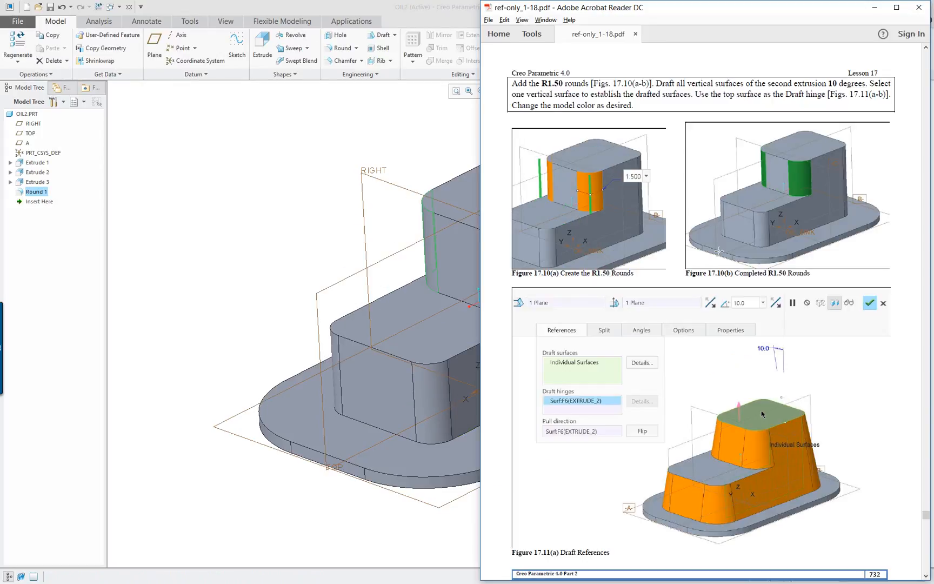
left_click(233, 185)
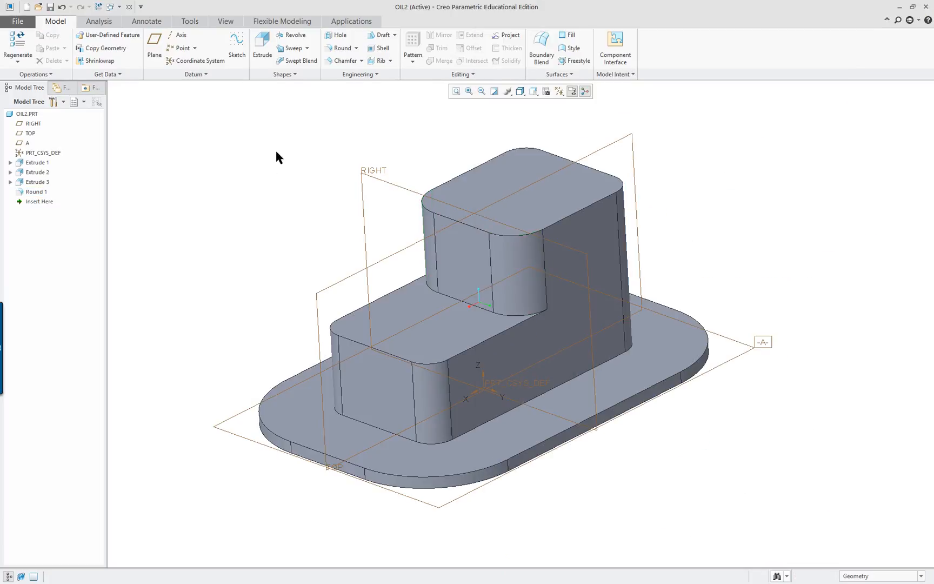
left_click(382, 34)
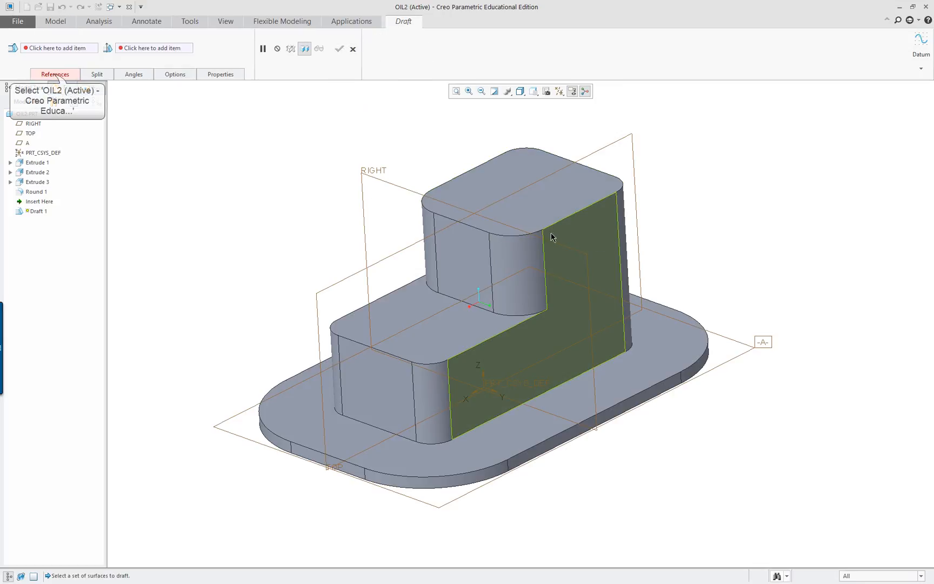
left_click(47, 78)
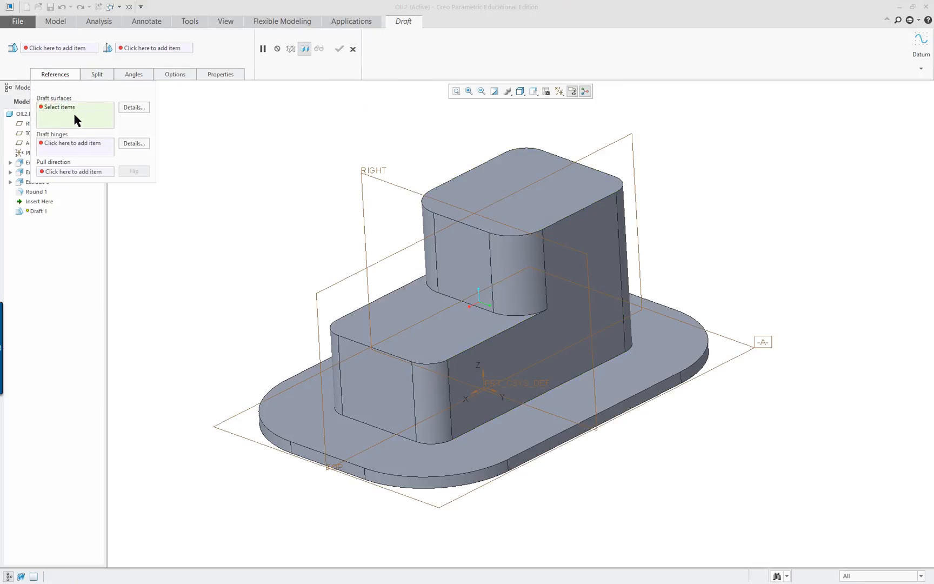
left_click(598, 234)
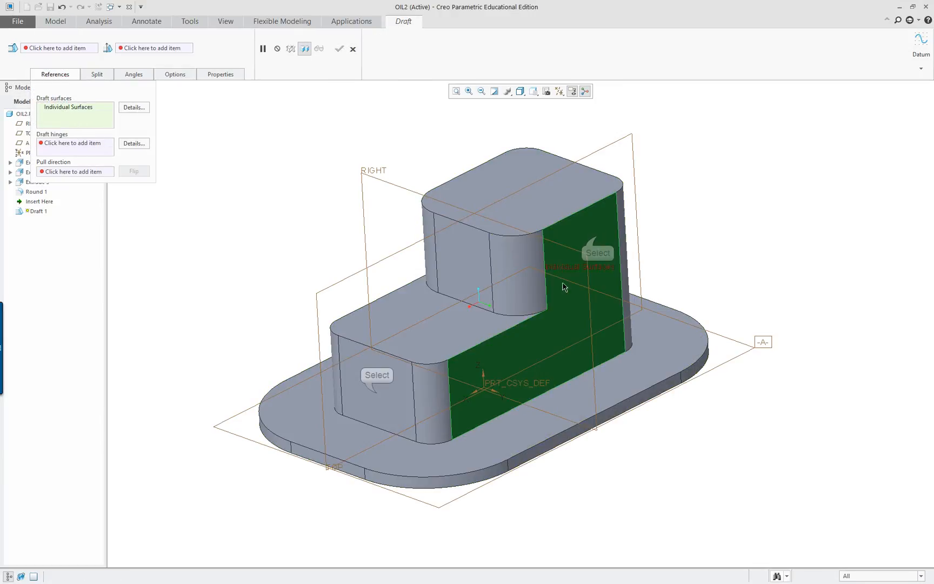
left_click(379, 392, "ctrl")
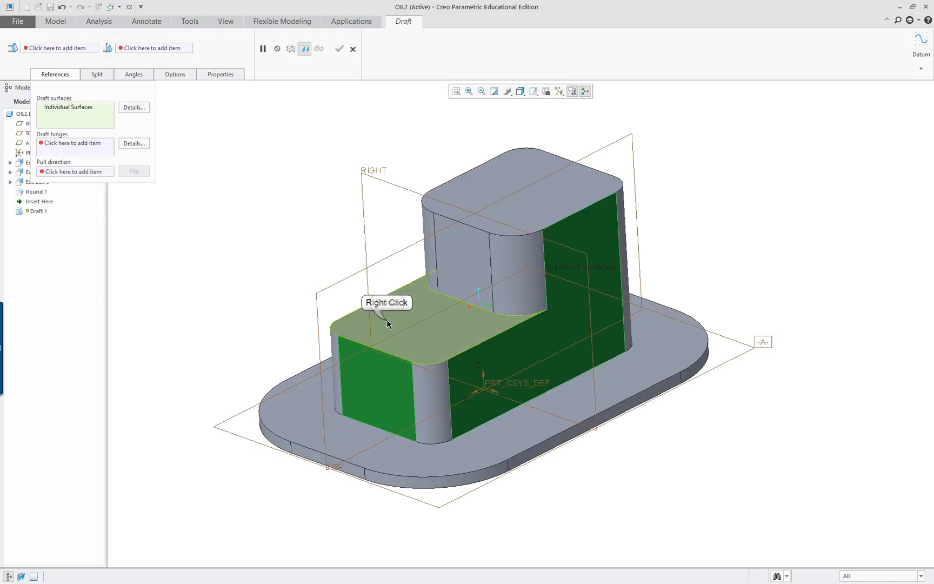
right_click(387, 320)
left_click(387, 320, "ctrl")
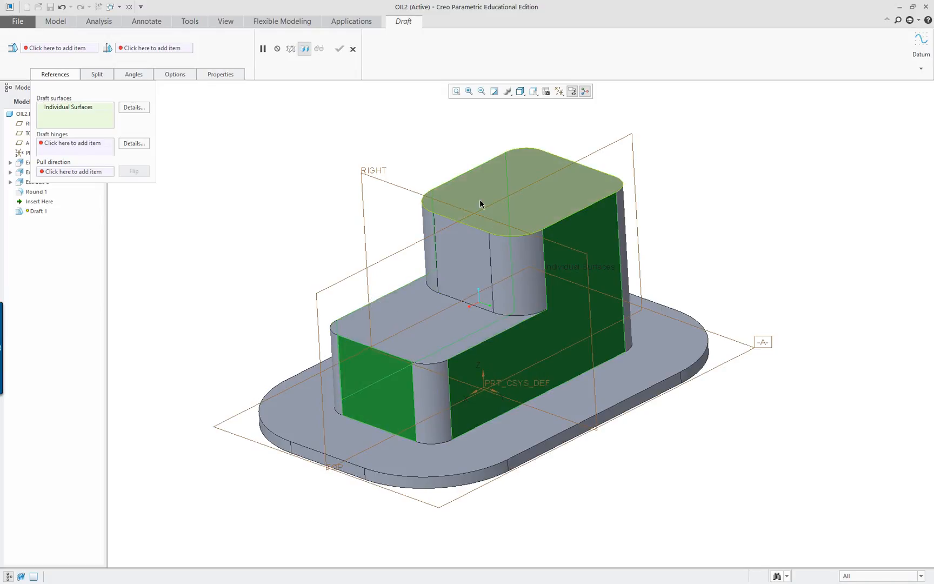
right_click(569, 182)
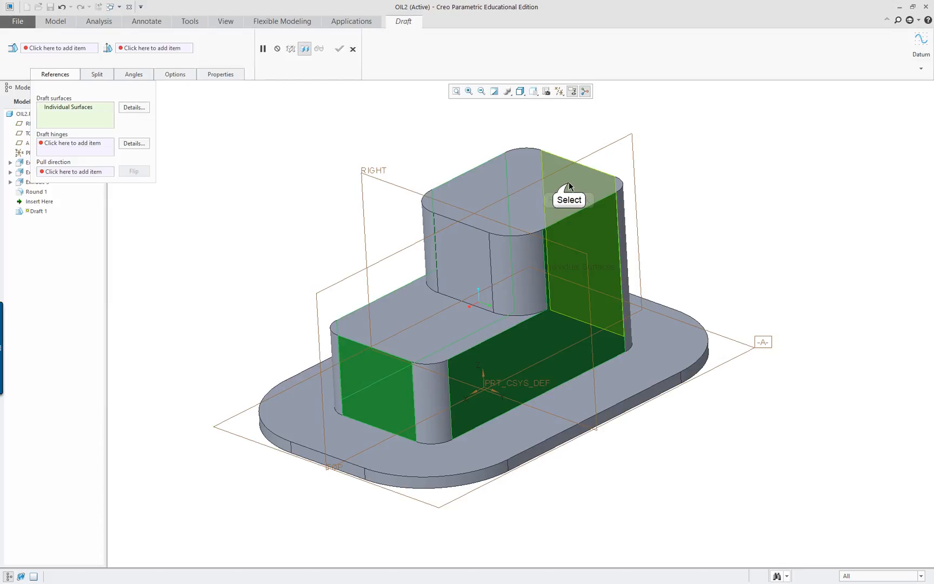
left_click(569, 181, "ctrl")
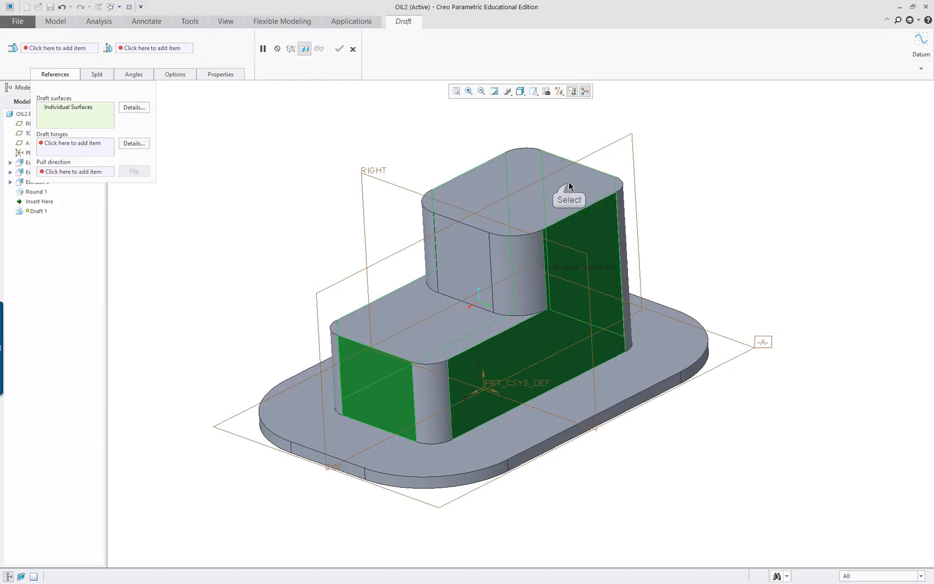
left_click(462, 245, "ctrl")
middle_click_drag(463, 245, 443, 383)
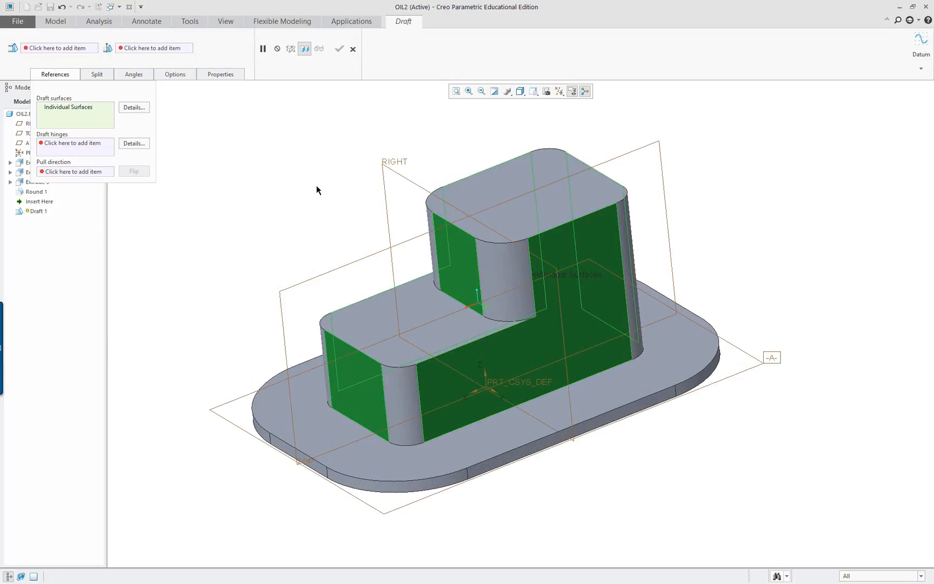
Use the flat top face of the second extrusion as the draft hinge
right_click(210, 167)
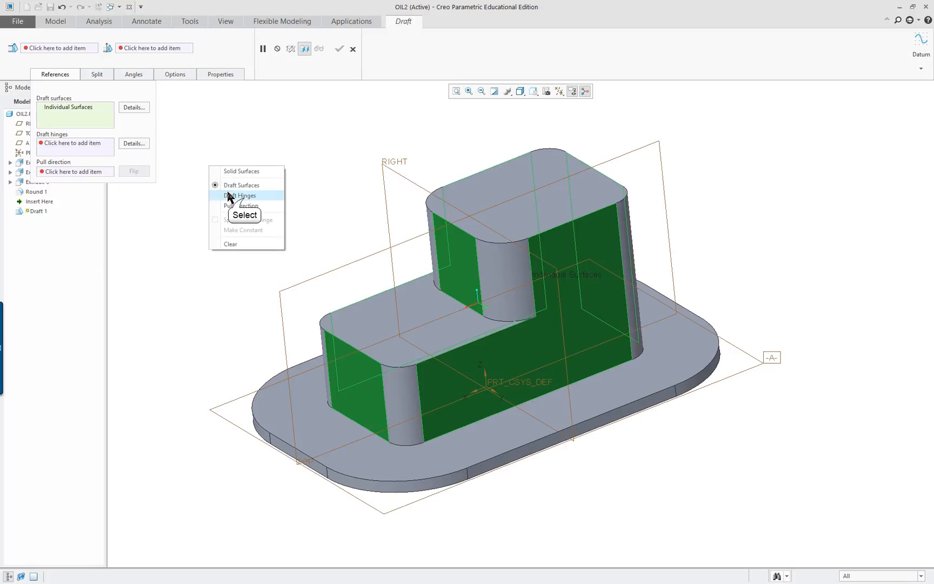
left_click(239, 195)
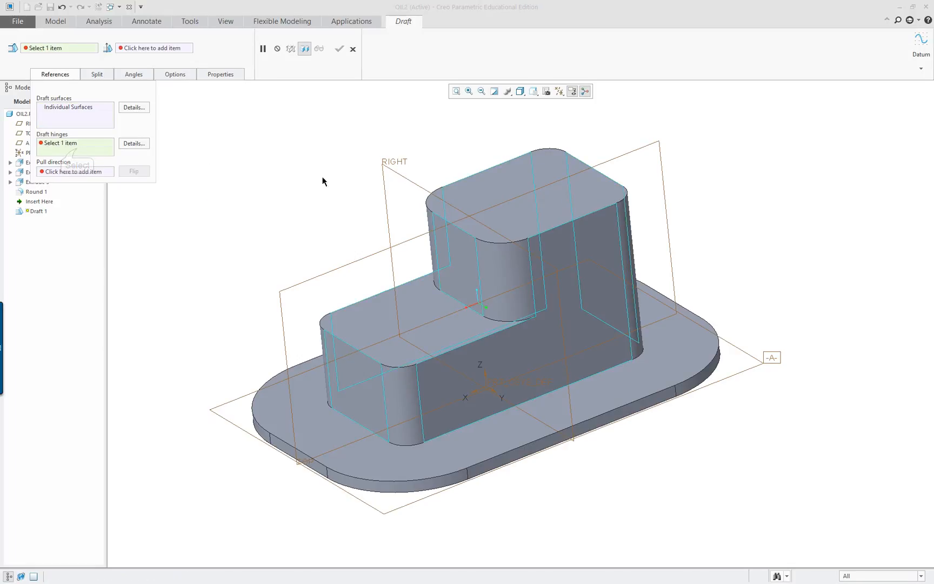
left_click(484, 187)
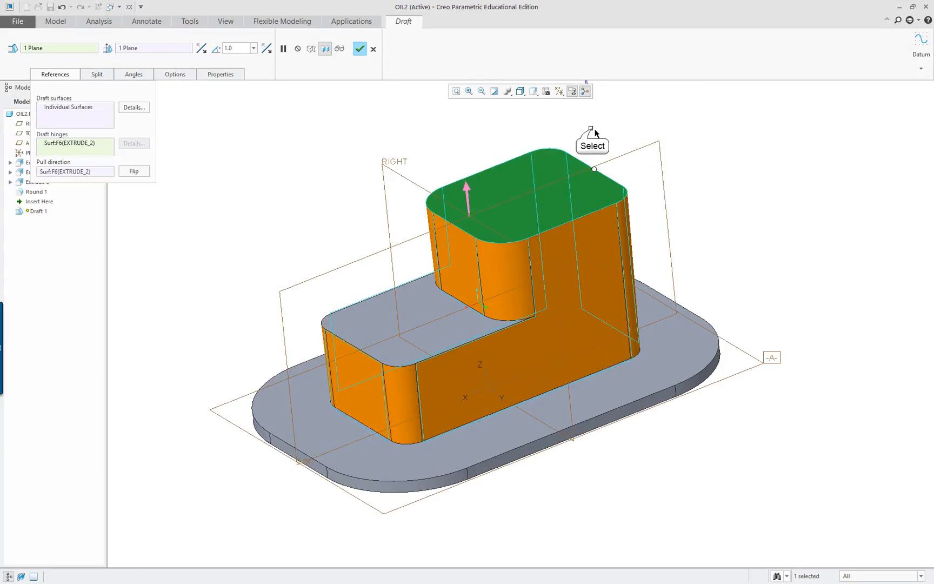
Set the draft angle to 10 degrees and complete the draft
left_click_drag(592, 132, 586, 127)
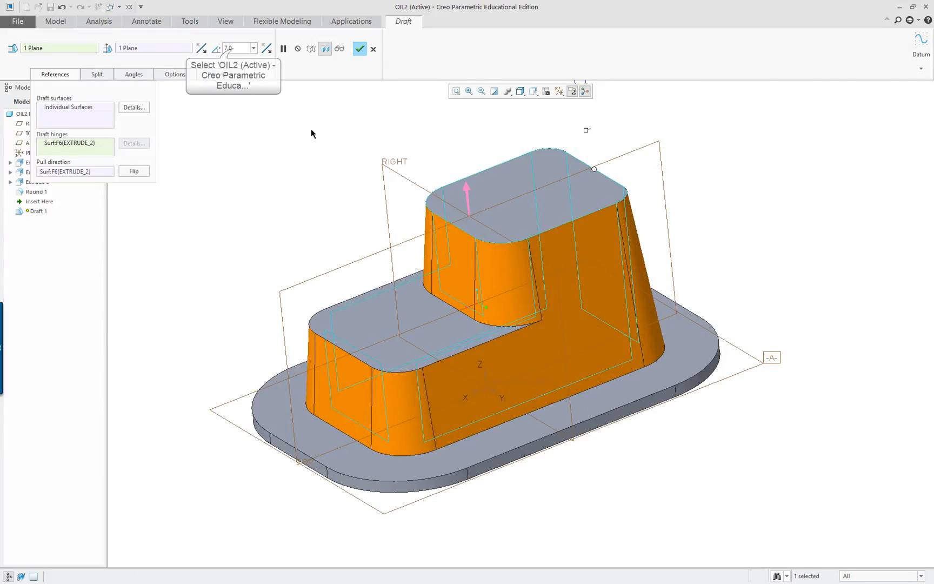
double_click(233, 49)
type("10")
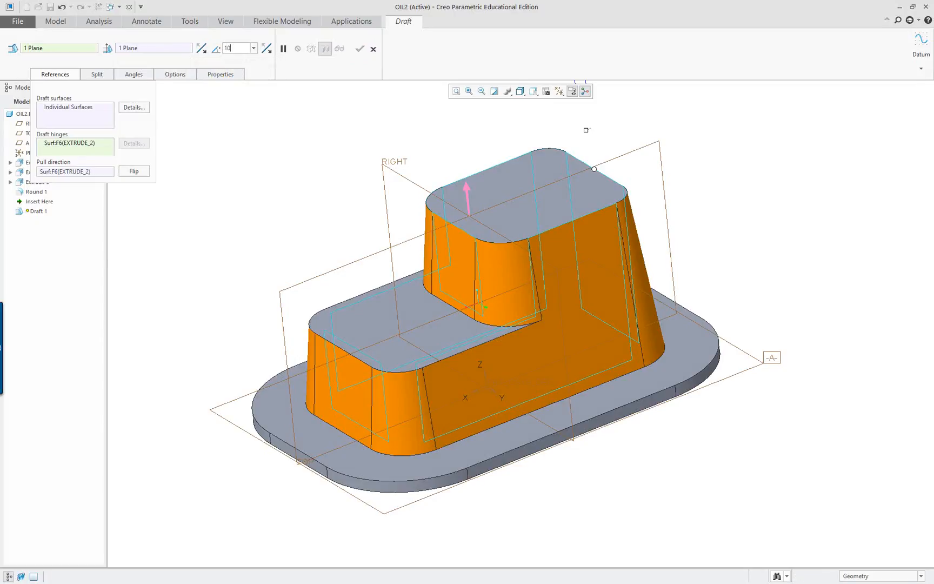
key("Return")
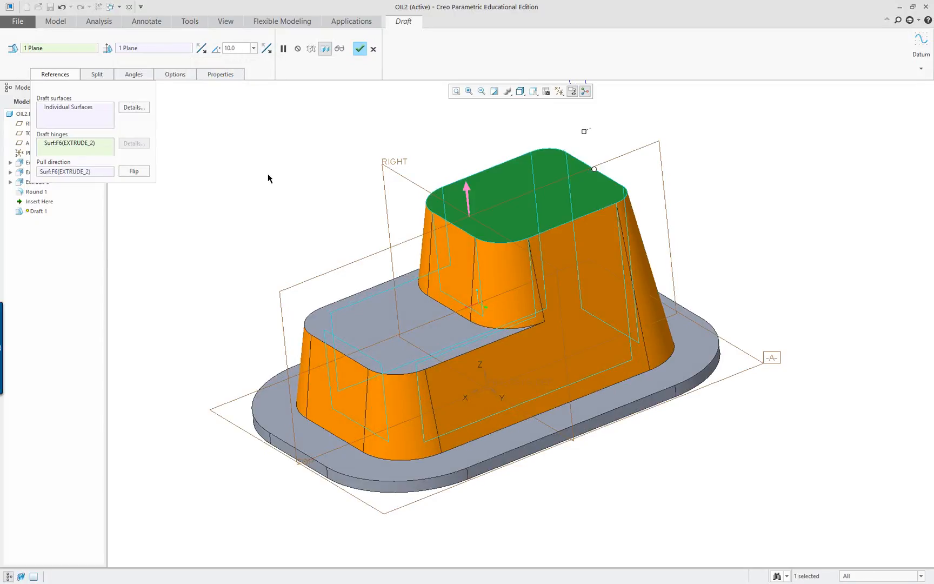
mouse_move(287, 168)
middle_mouse_down()
mouse_move(370, 162)
mouse_move(294, 160)
middle_mouse_up()
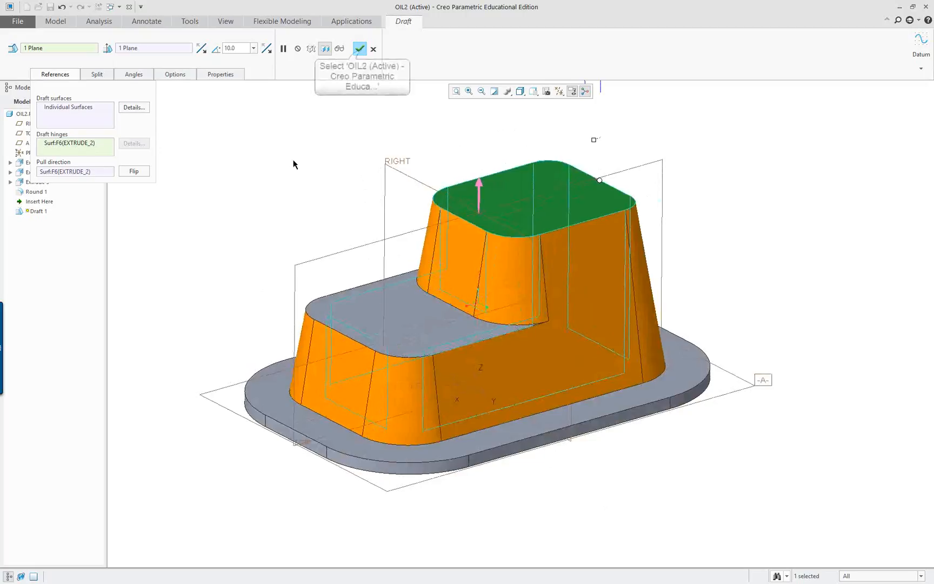
left_click(359, 49)
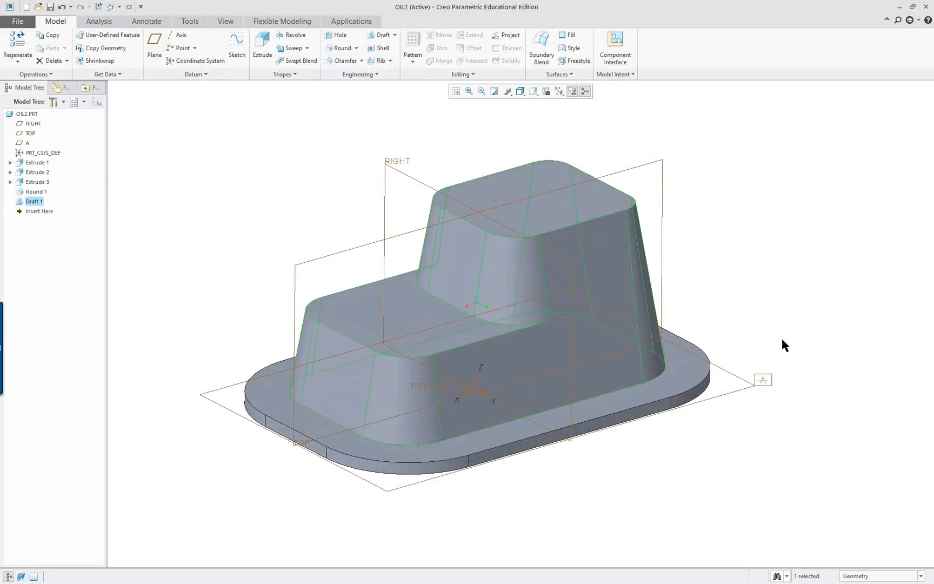
Check the drafted result and the Shell instructions on the following lesson PDF page in Acrobat Reader
key("alt+Tab")
left_click(786, 421)
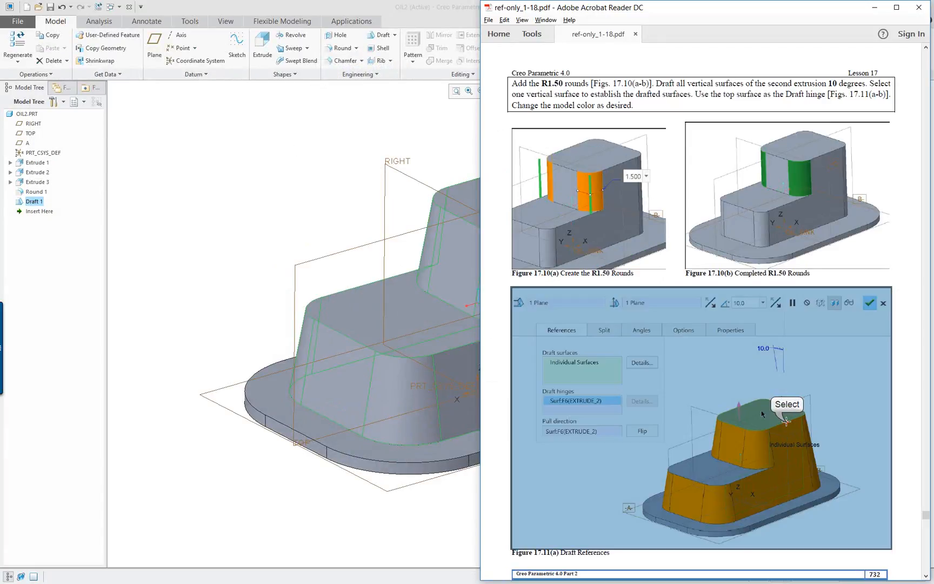
scroll(785, 421, "down", 1)
scroll(778, 422, "down", 5)
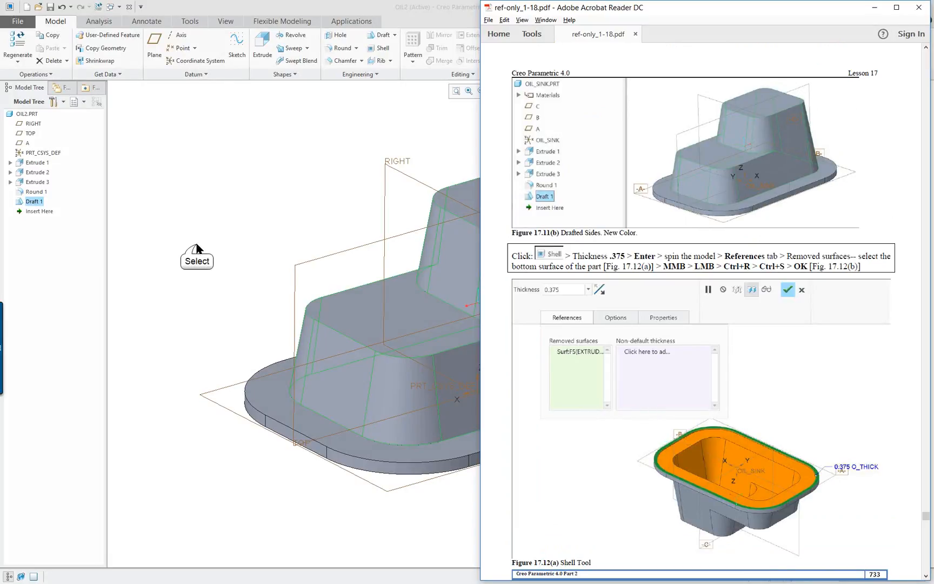
left_click(193, 254)
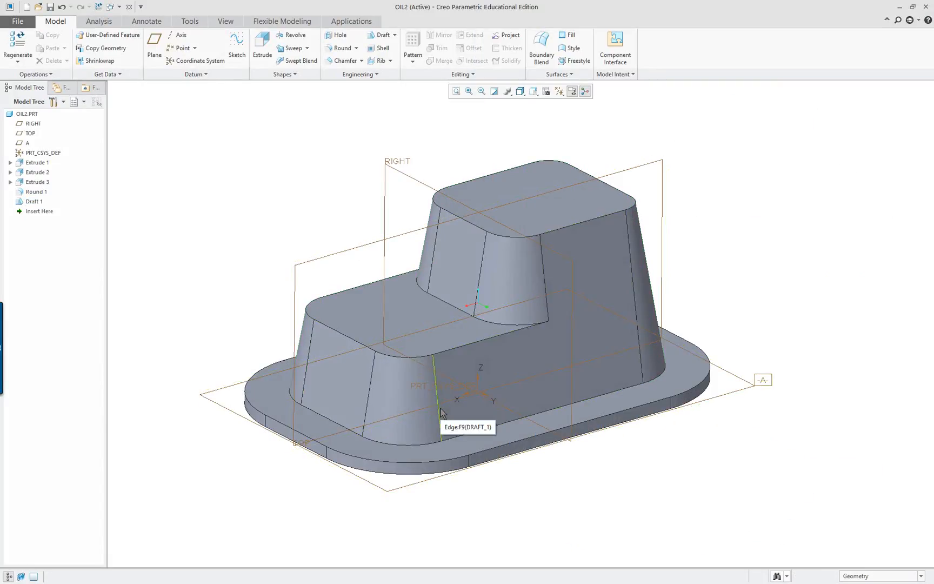
key("alt+Tab")
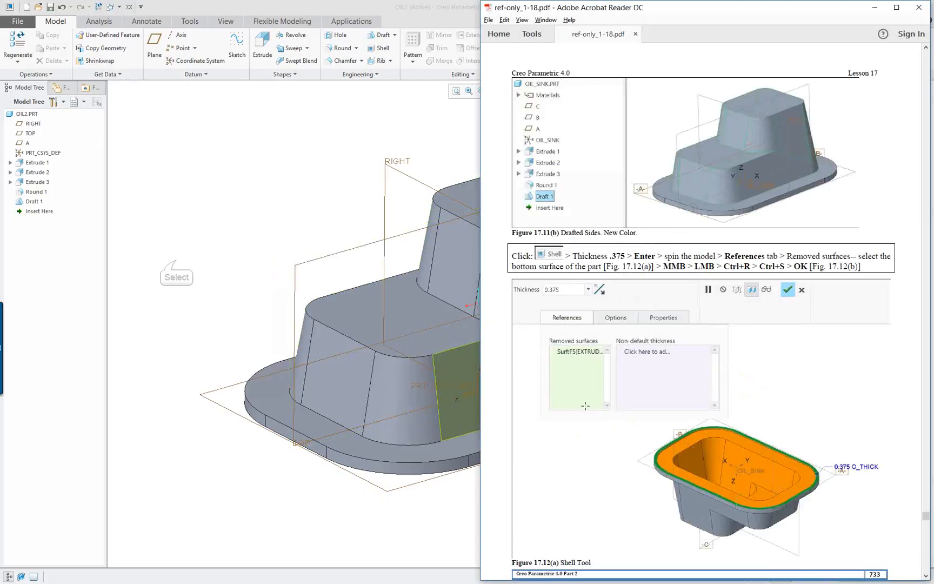
Shell the part in Creo Parametric with a thickness of .375, removing the bottom surface of the base flange
left_click(176, 261)
middle_click_drag(528, 484, 599, 289)
left_click(600, 289)
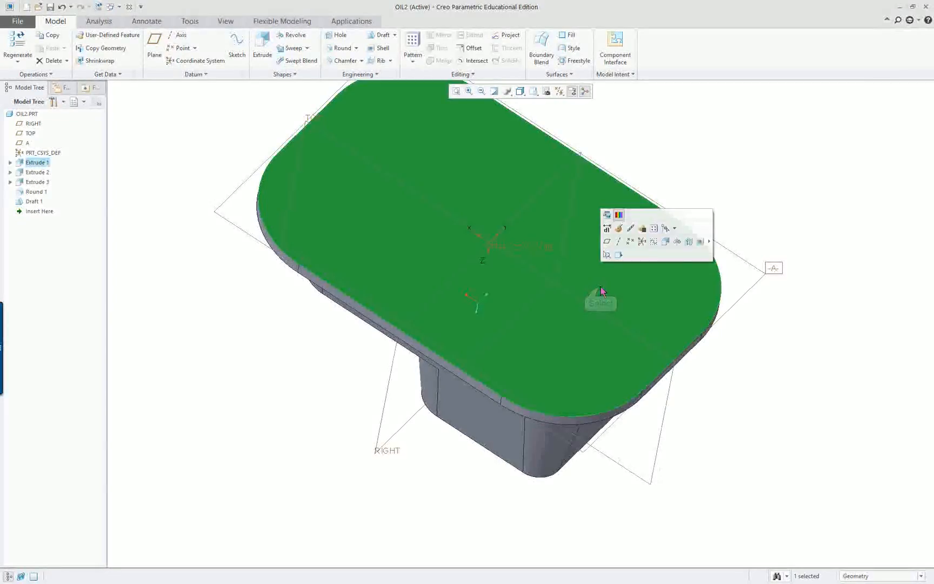
left_click(700, 243)
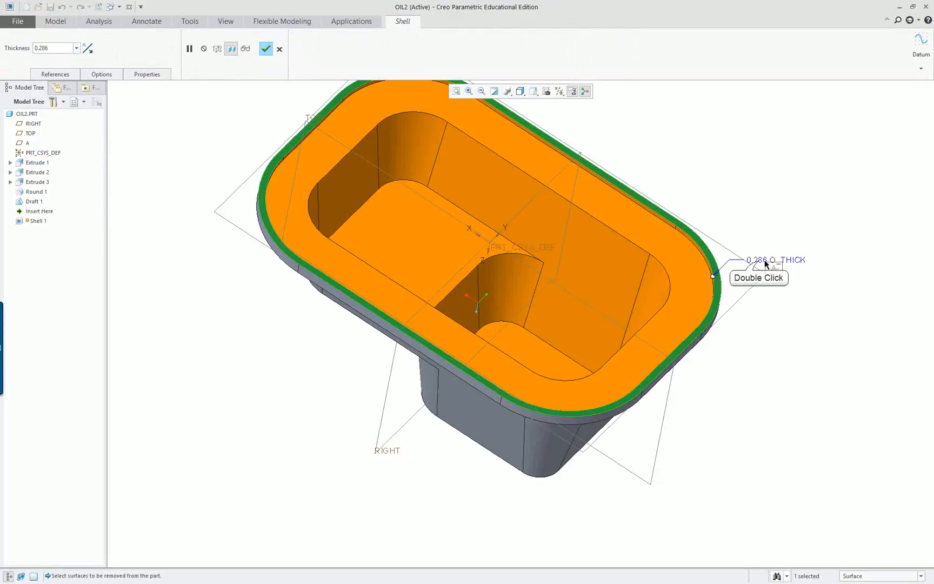
double_click(758, 260)
type(".3")
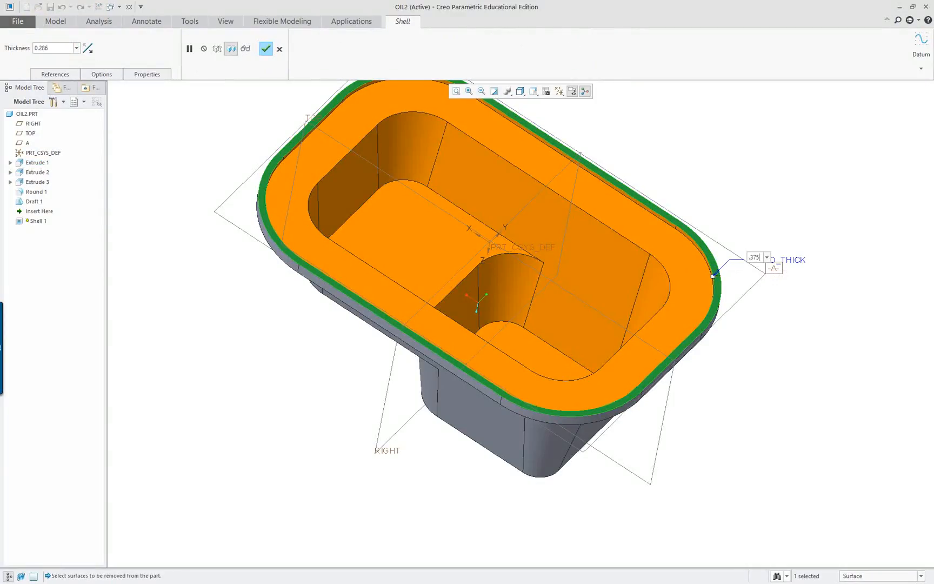
type("75")
key("Return")
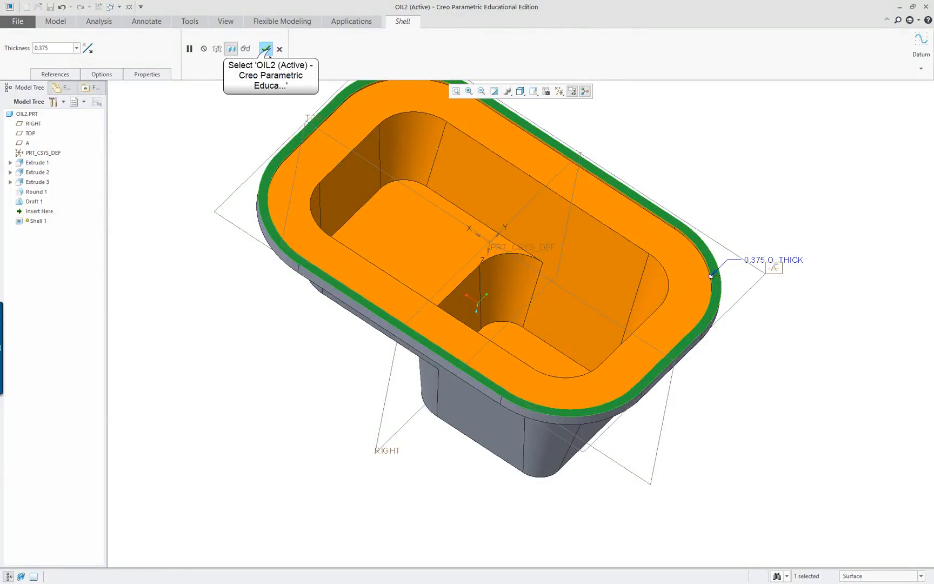
left_click(266, 49)
Inspect the shelled part in 3D and check the lip extrusion instructions on the next lesson PDF page in Acrobat Reader
middle_click_drag(670, 492, 252, 444)
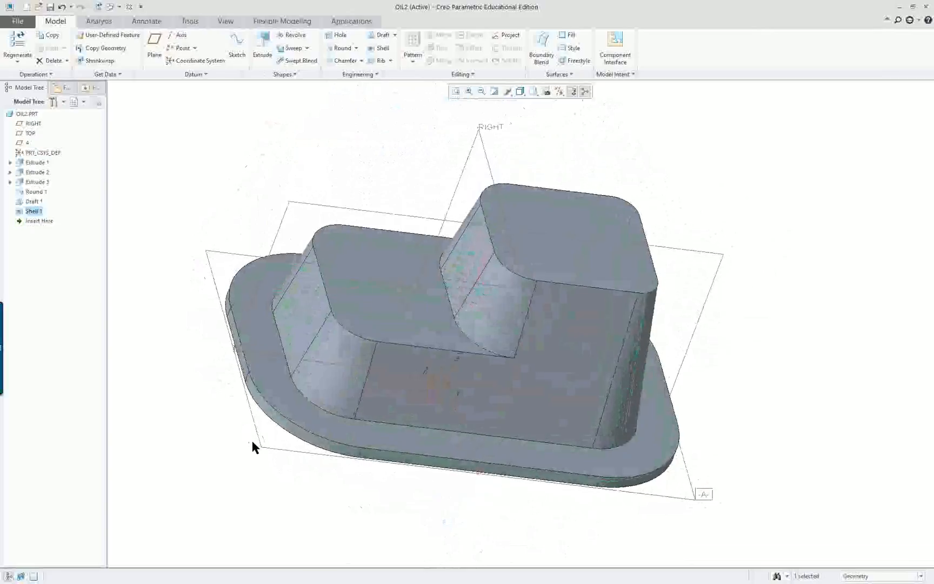
key("alt+Tab")
scroll(701, 312, "down", 5)
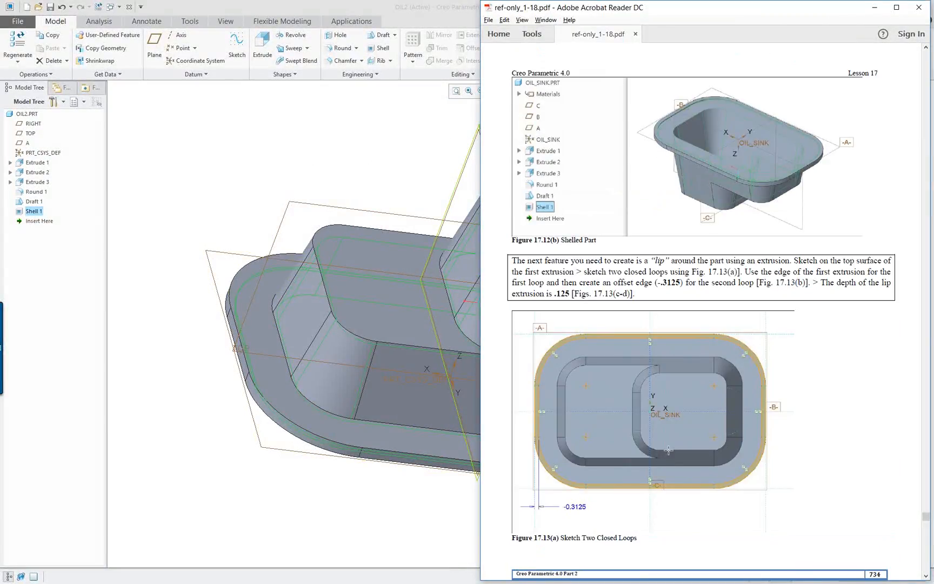
Start an extrusion sketch on the base flange's upper face in Creo Parametric, with the view oriented parallel to the sketch plane
middle_click_drag(392, 409, 408, 393)
left_click(745, 488)
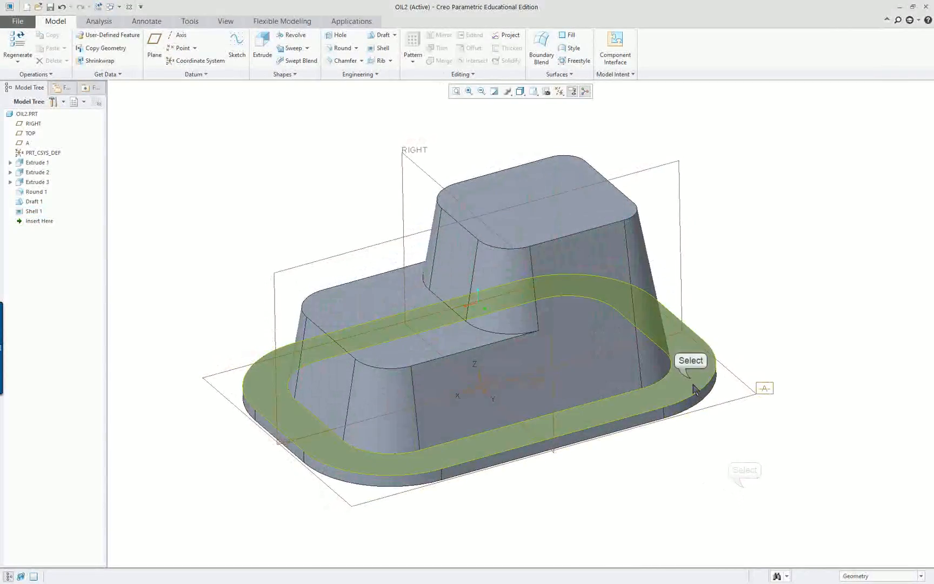
left_click(692, 382)
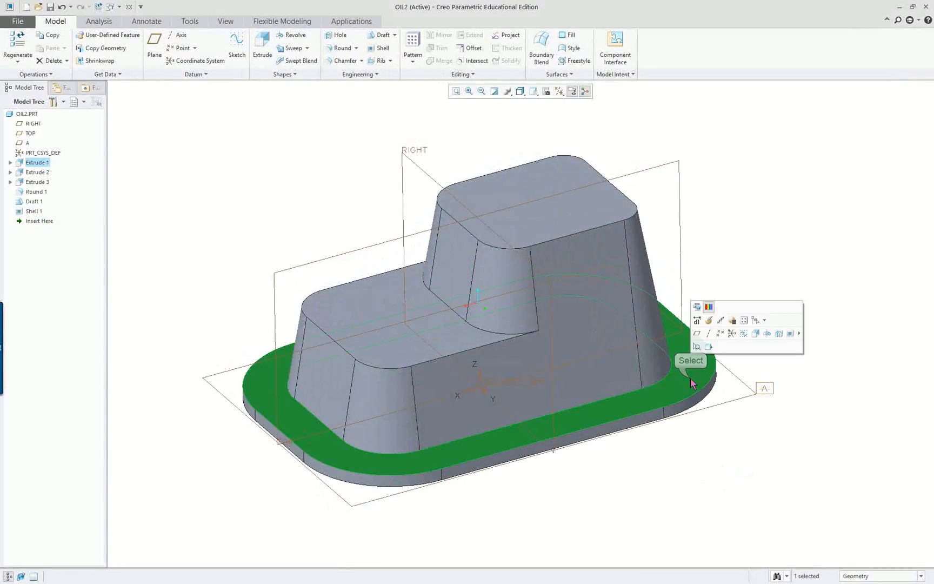
left_click(756, 333)
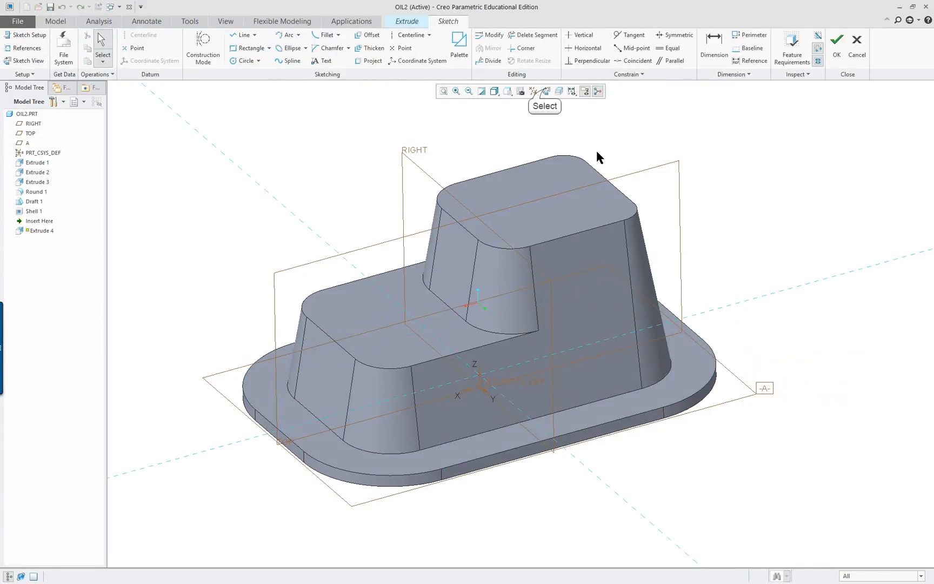
left_click(546, 92)
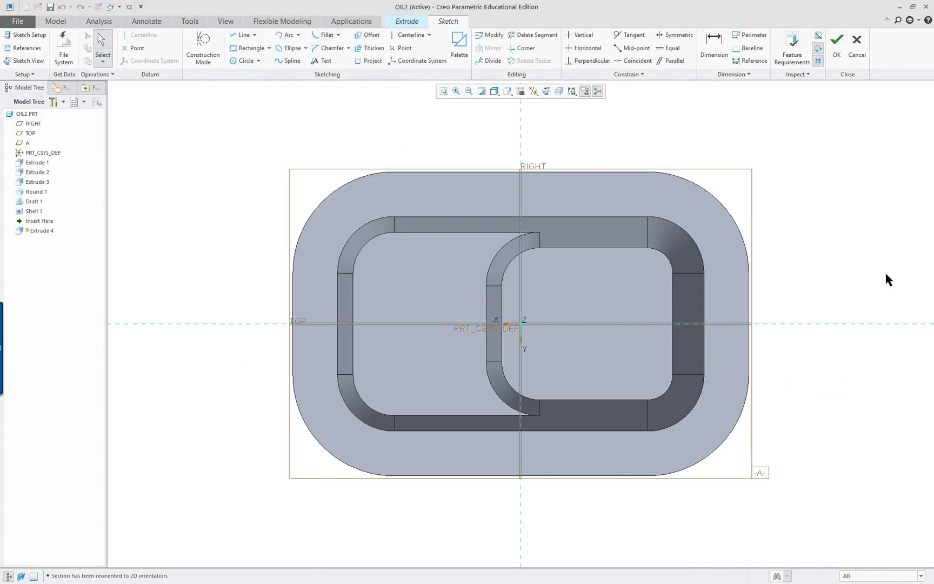
scroll(880, 274, "down", 2)
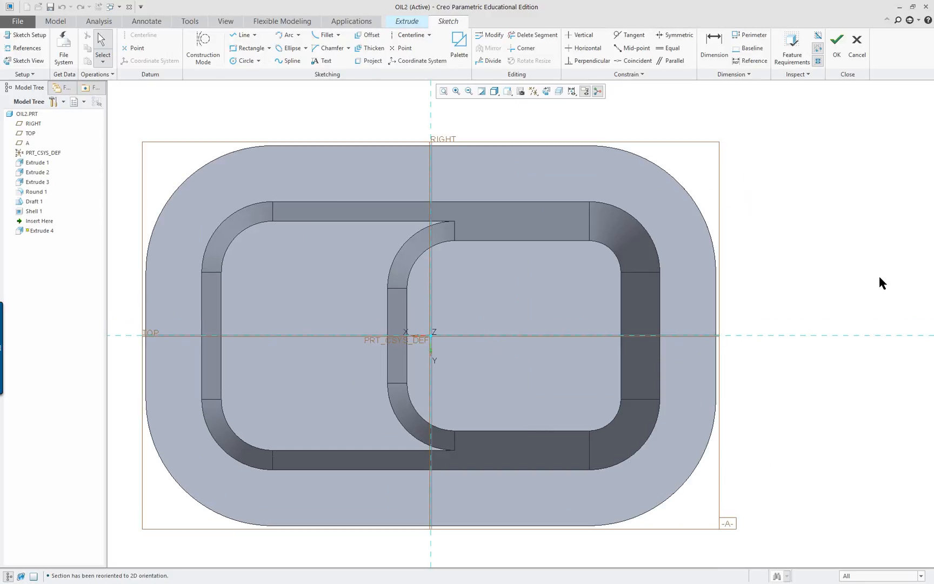
mouse_move(573, 427)
middle_mouse_down()
mouse_move(563, 417)
mouse_move(560, 425)
middle_mouse_up()
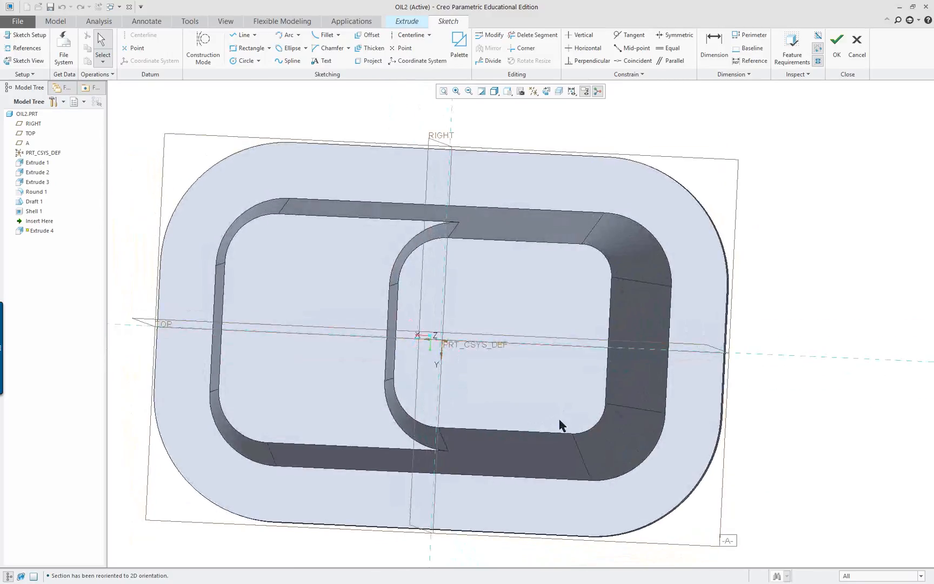
left_click(546, 93)
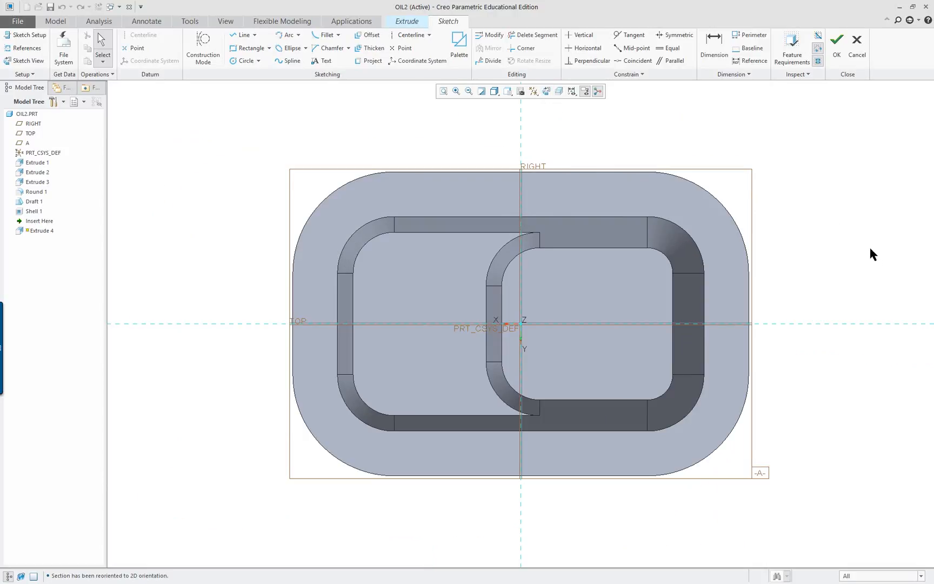
Project the flange's outer edge into the sketch as a complete loop
left_click(373, 61)
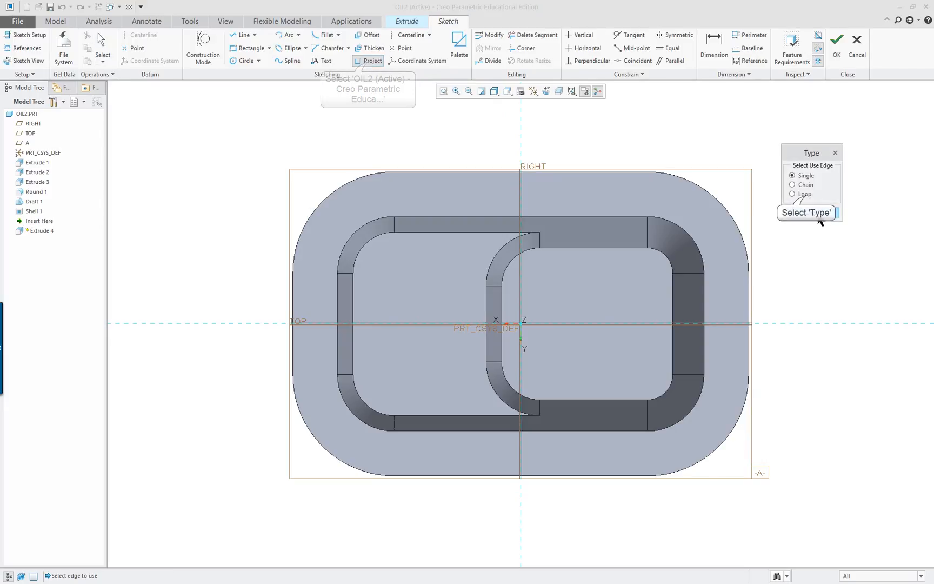
left_click(805, 194)
left_click(706, 212)
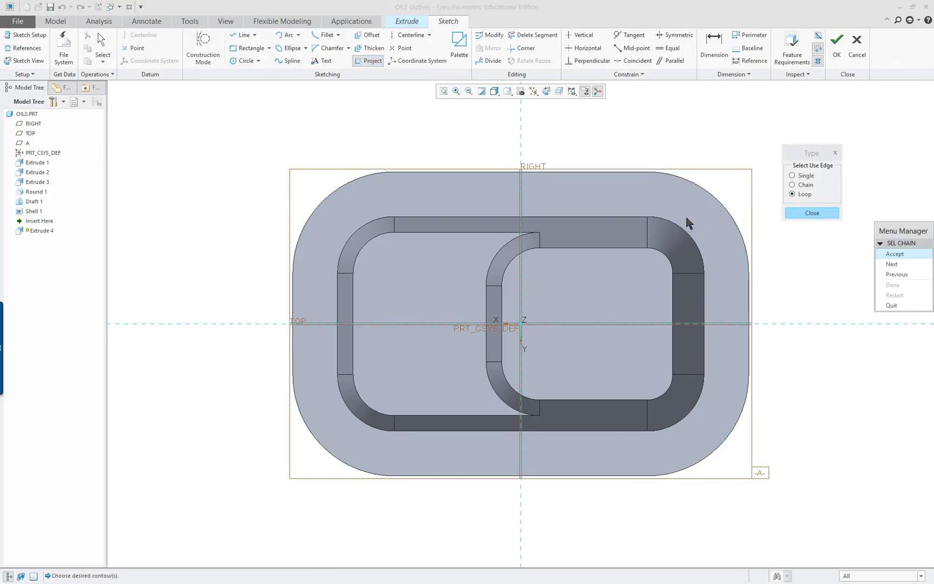
left_click(898, 264)
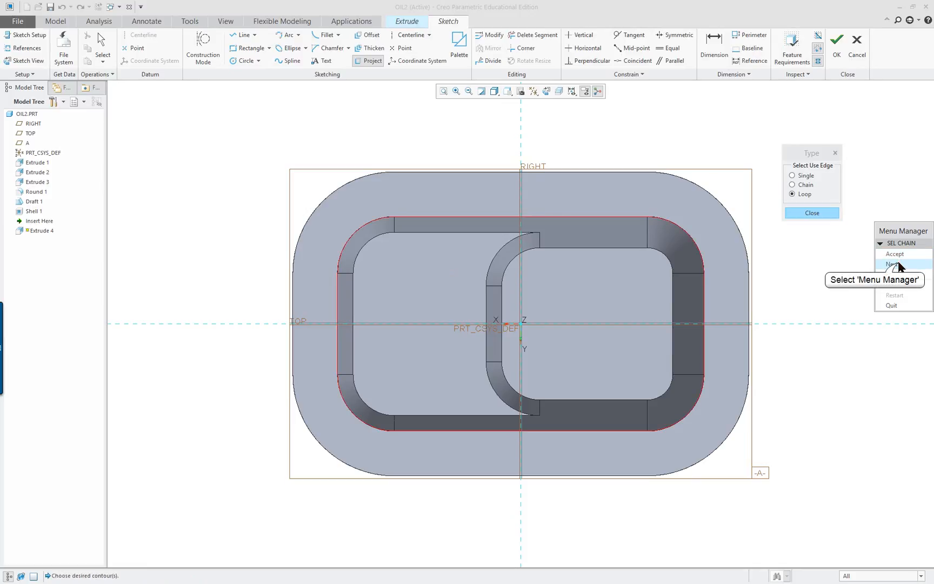
left_click(897, 265)
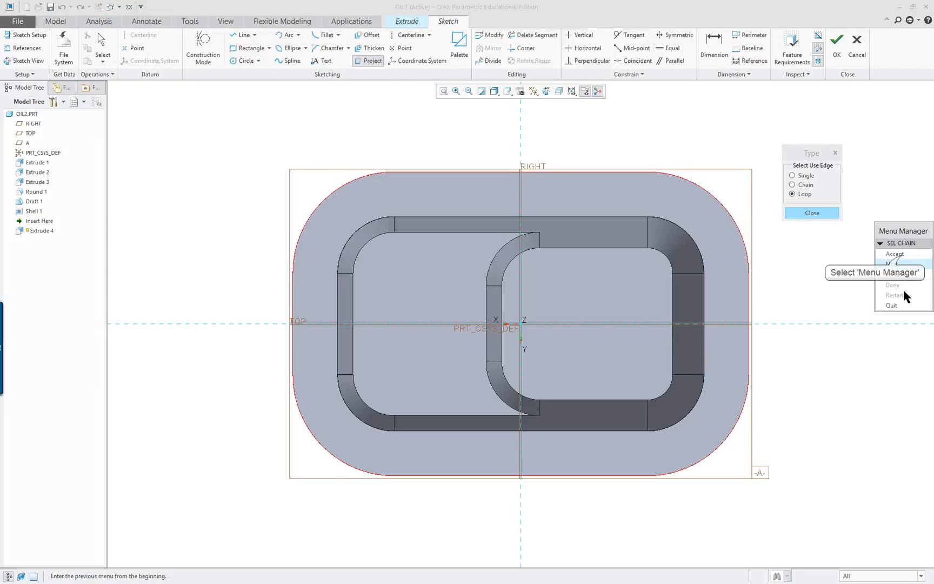
left_click(895, 253)
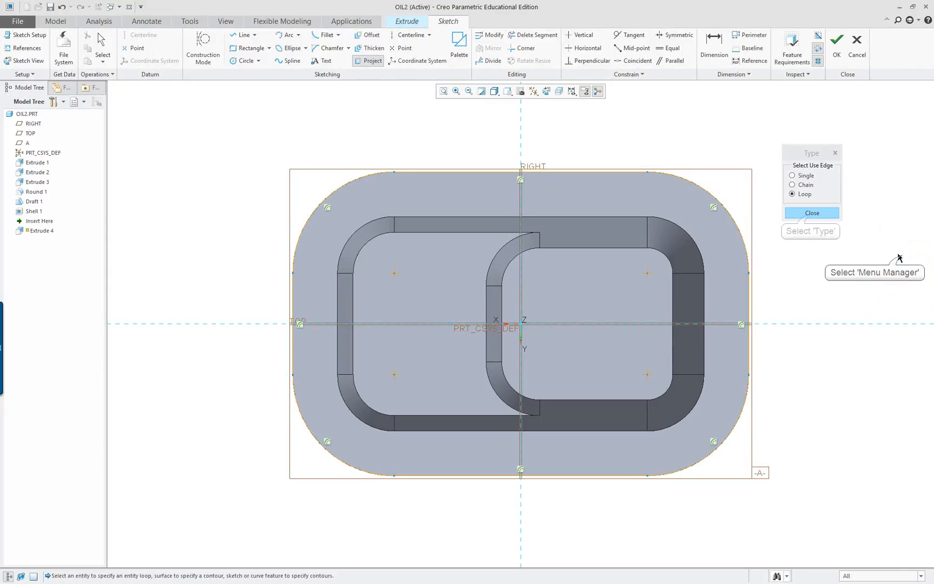
left_click(811, 213)
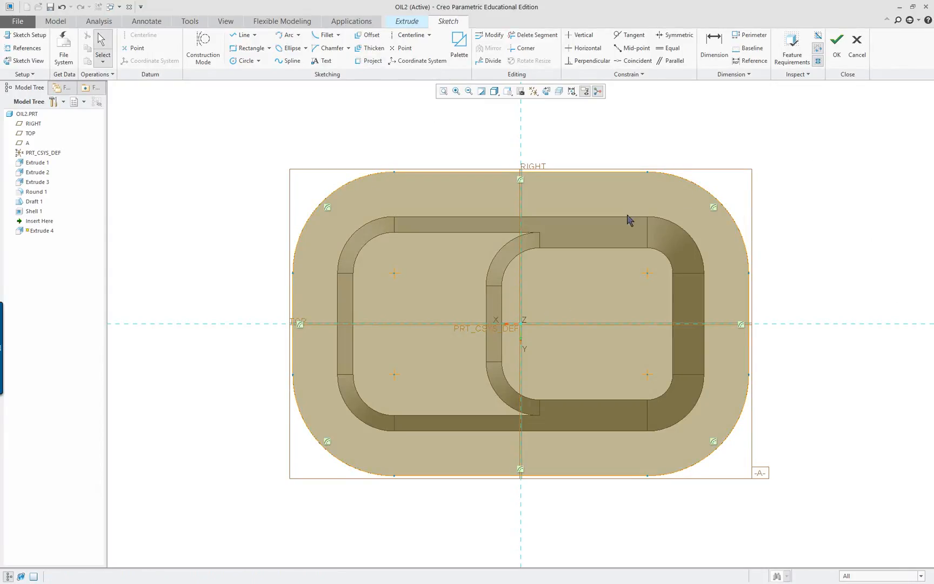
Offset the flange's outer edge loop by -.3125 in the lip sketch, checking the value in the lesson PDF in Acrobat Reader
left_click(369, 34)
left_click(792, 194)
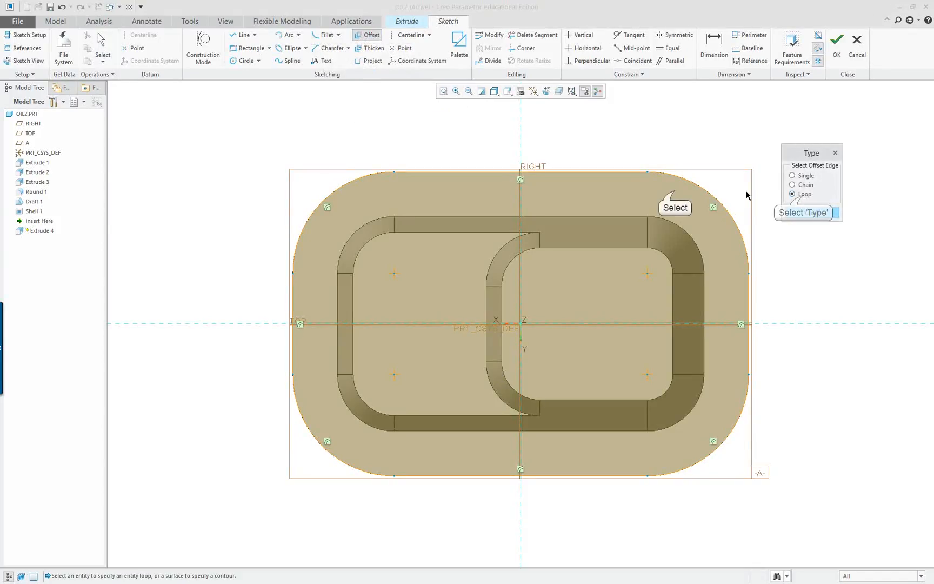
left_click(676, 193)
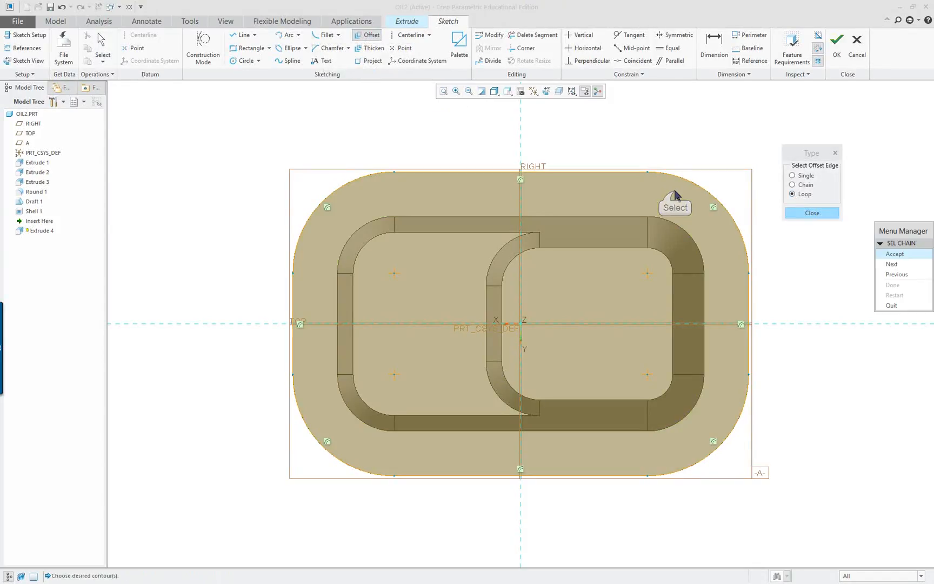
left_click(892, 264)
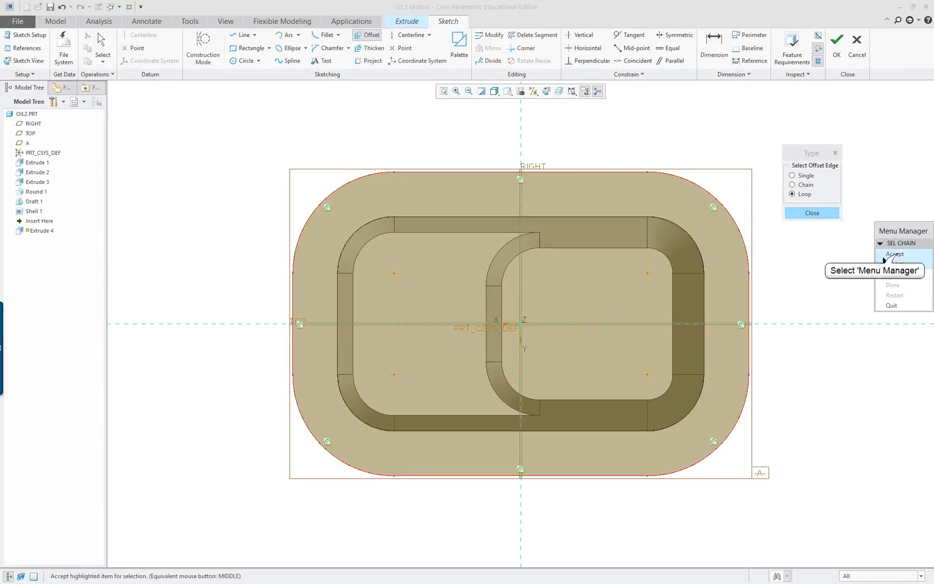
left_click(895, 254)
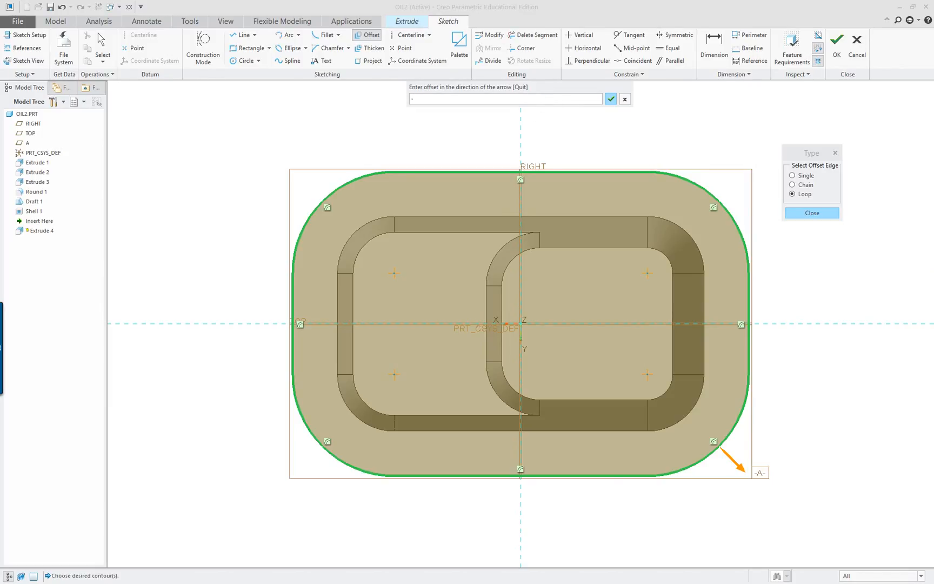
key("alt+Tab")
key("alt+Tab")
key("alt+Tab")
key("alt+Tab")
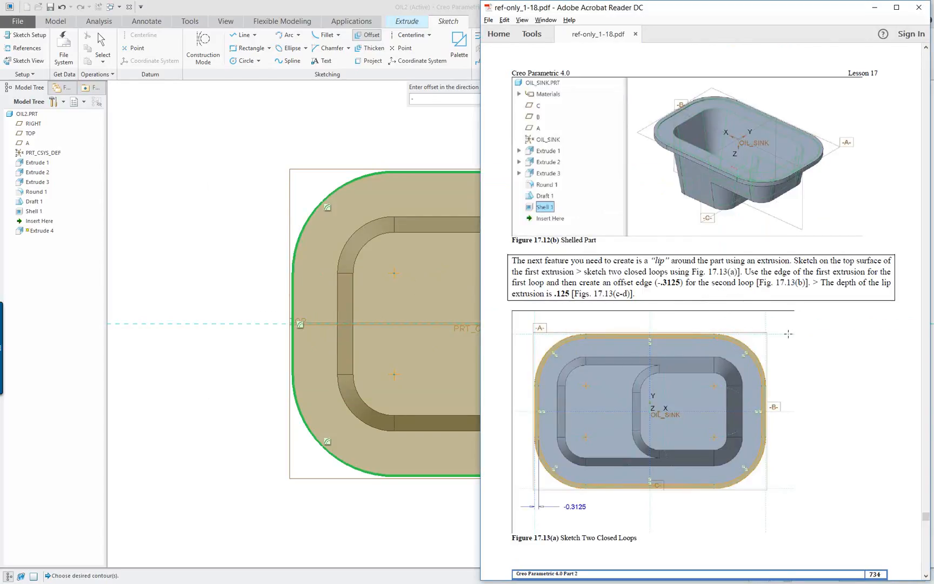
left_click(356, 8)
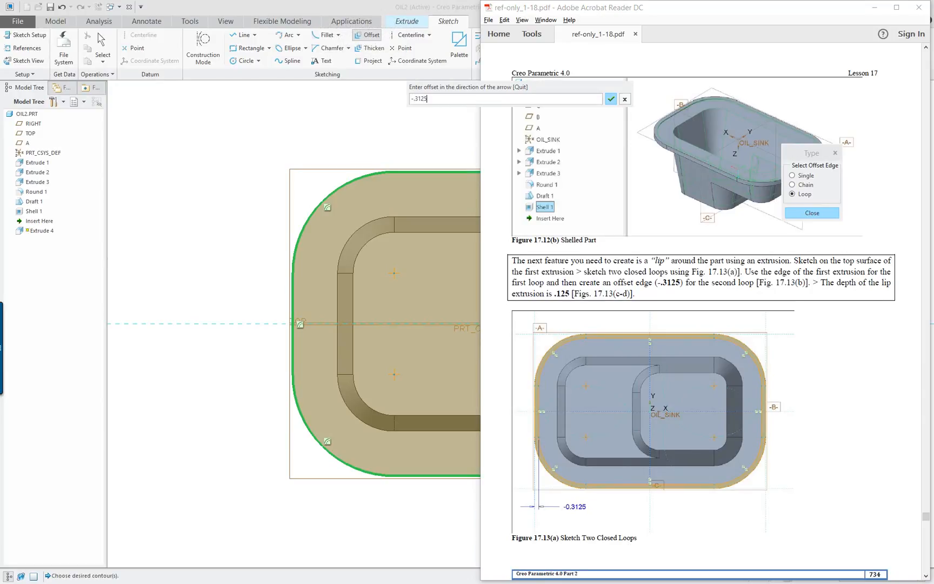
key("Return")
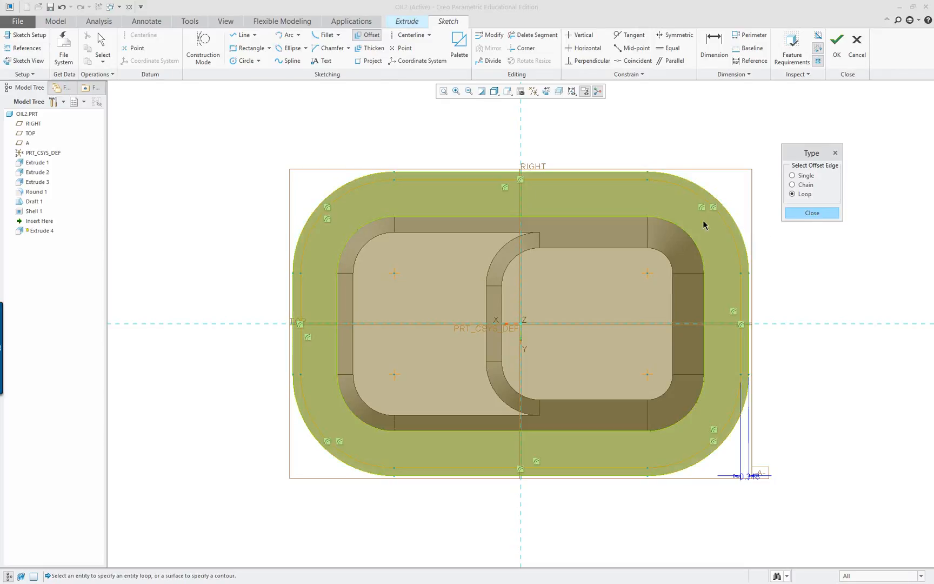
left_click(812, 212)
Finish the two-loop sketch and extrude the lip .125 up from the flange
mouse_move(762, 300)
middle_mouse_down()
mouse_move(776, 252)
mouse_move(779, 259)
middle_mouse_up()
scroll(786, 537, "down", 1)
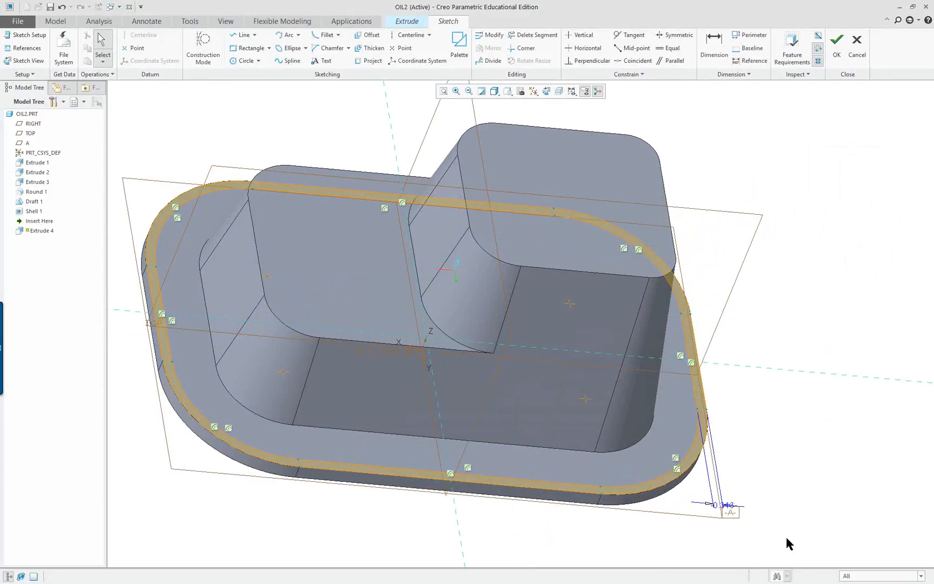
scroll(786, 538, "up", 1)
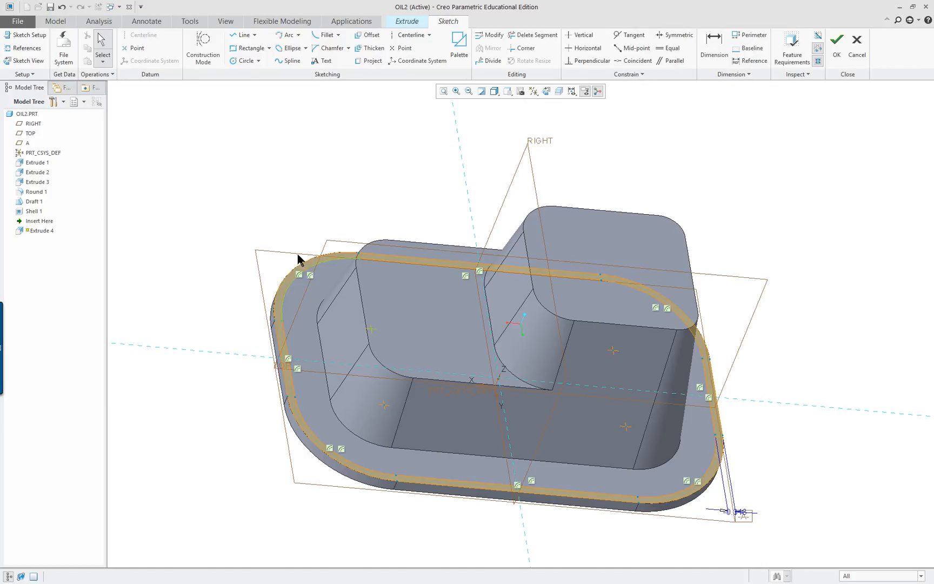
right_click(805, 182)
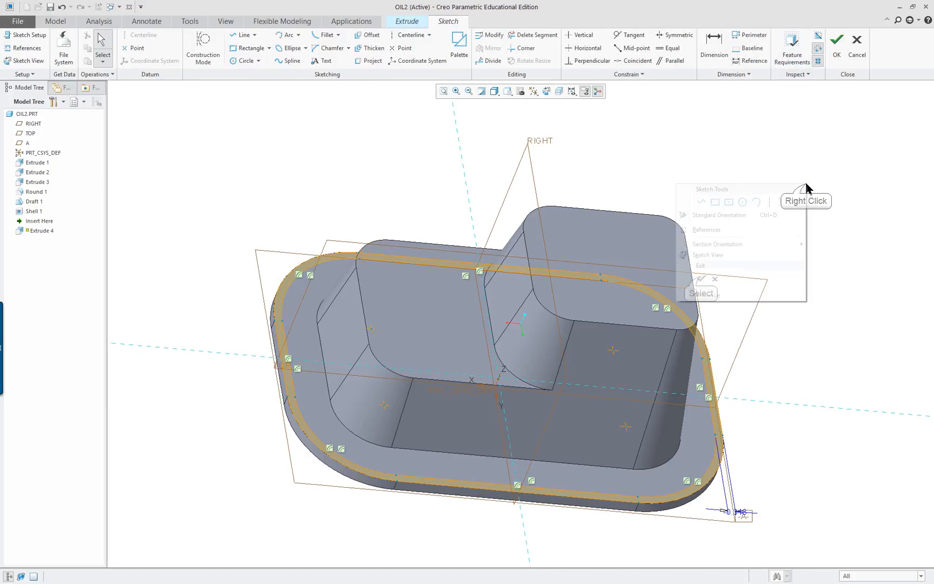
left_click(701, 279)
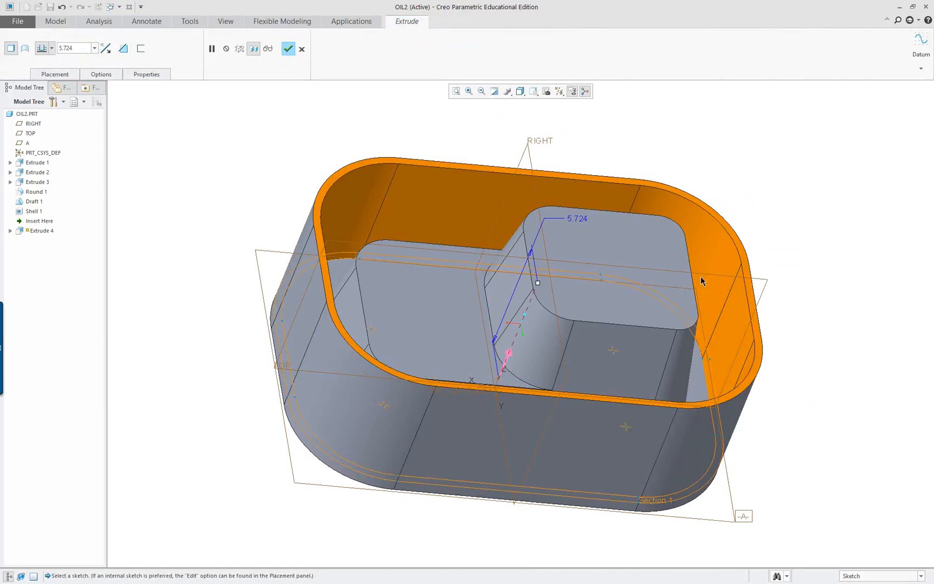
double_click(576, 219)
type(".125")
key("Return")
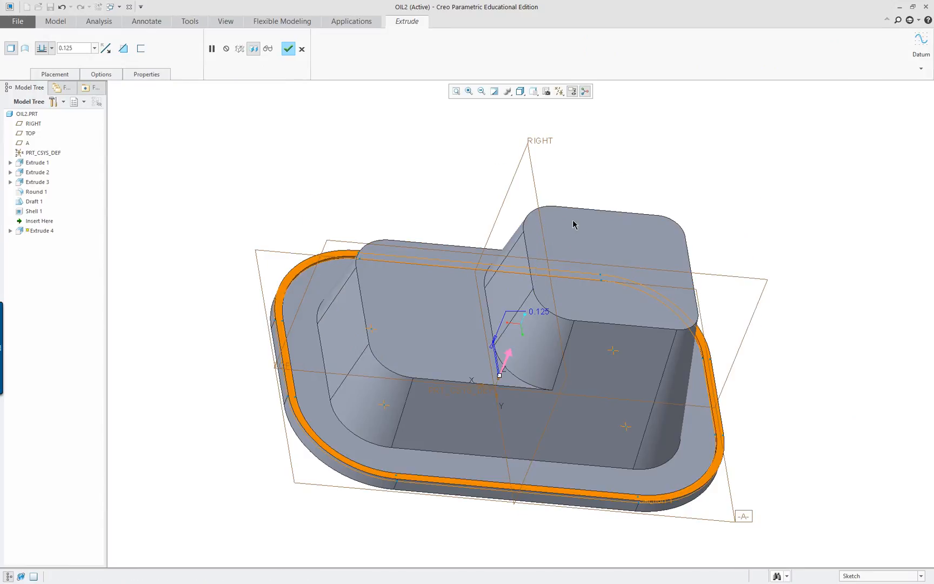
middle_click_drag(681, 362, 744, 428)
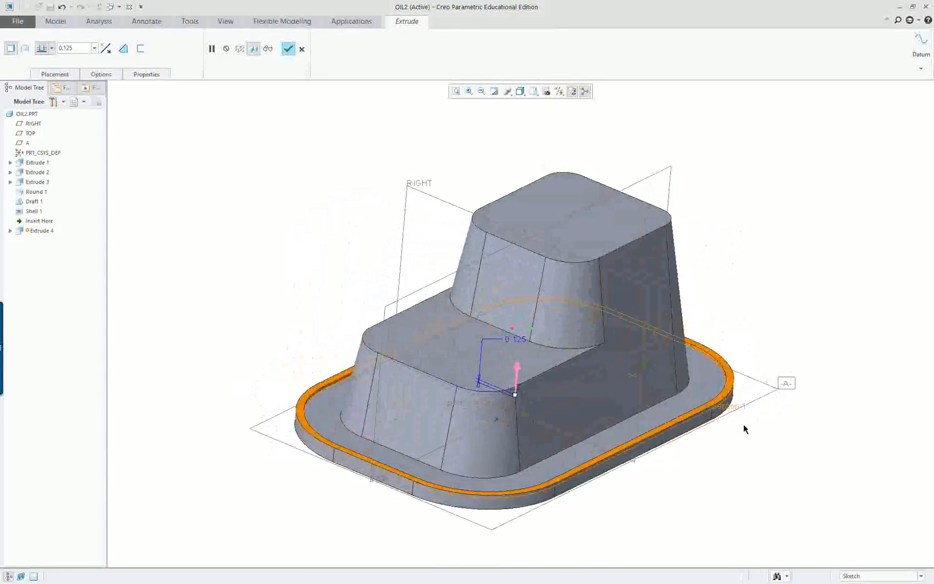
middle_click(802, 350)
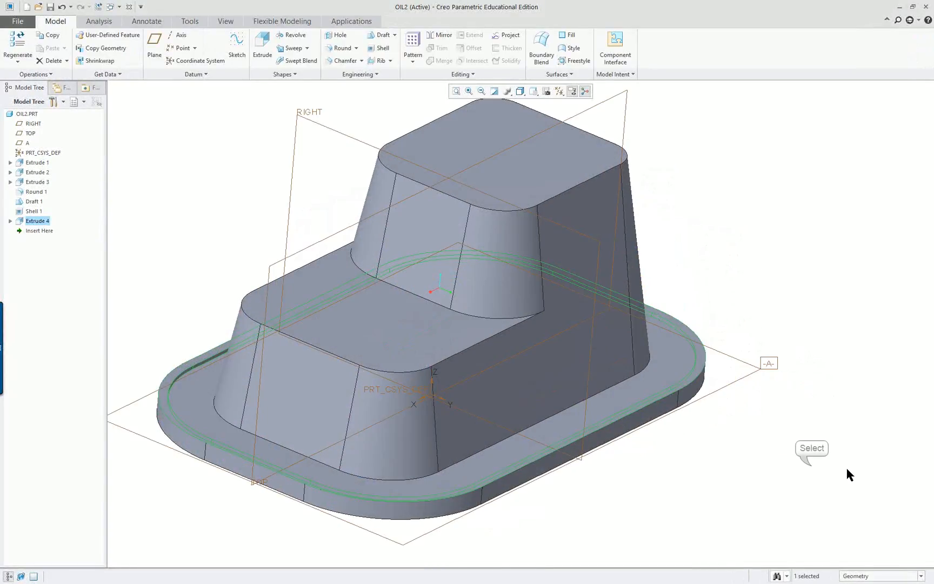
Inspect the extruded lip in 3D and read the lip figures and rounds instructions in the lesson PDF in Acrobat Reader
left_click(846, 464)
scroll(846, 464, "up", 2)
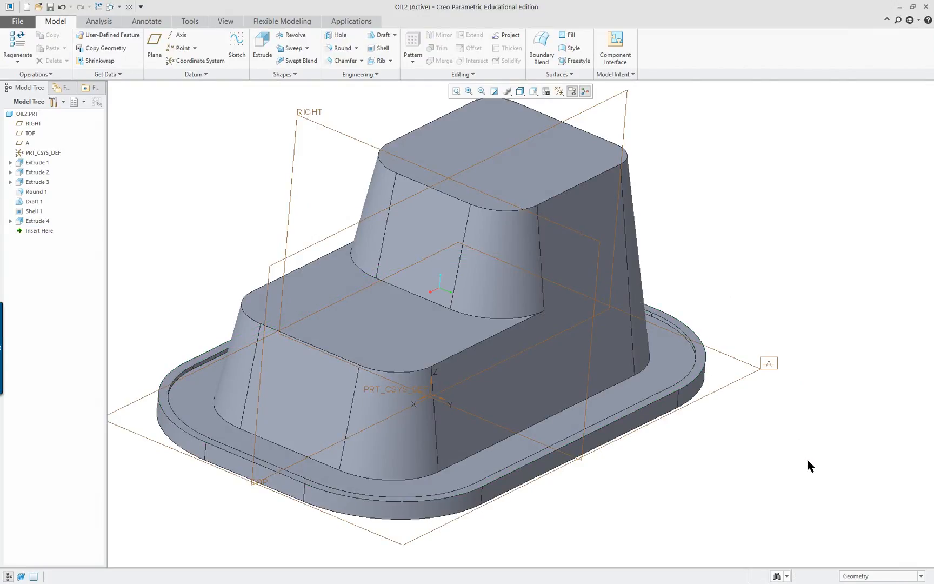
scroll(748, 448, "down", 2)
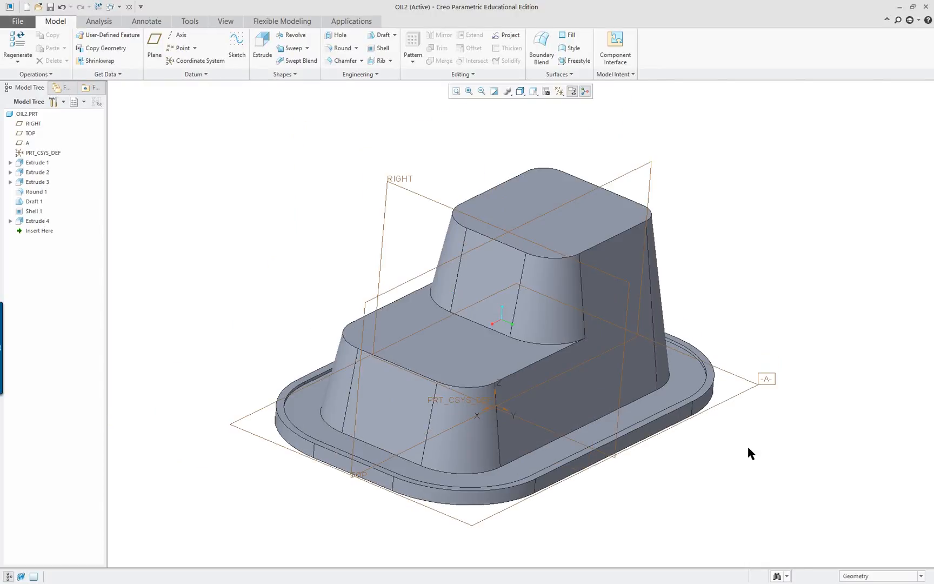
middle_click_drag(748, 448, 741, 484)
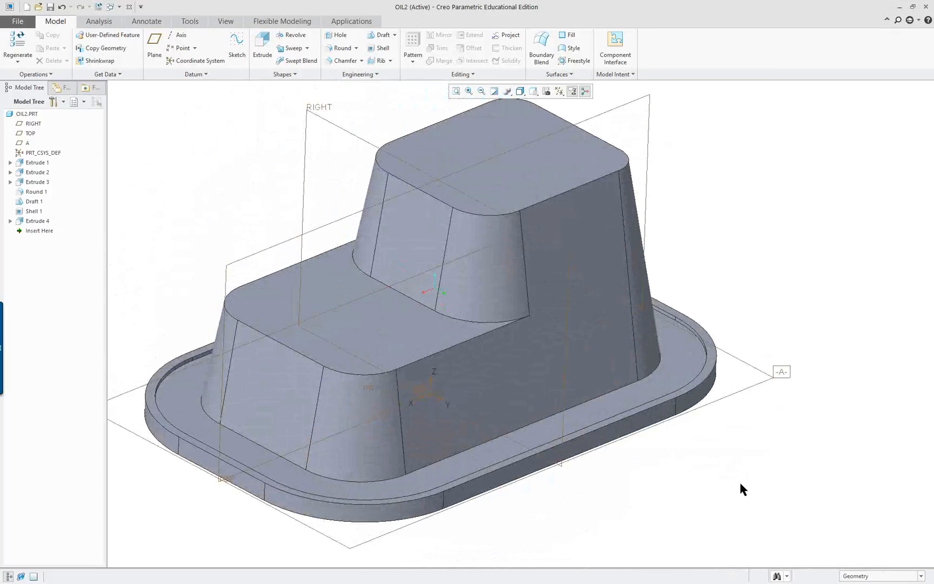
key("alt+Tab")
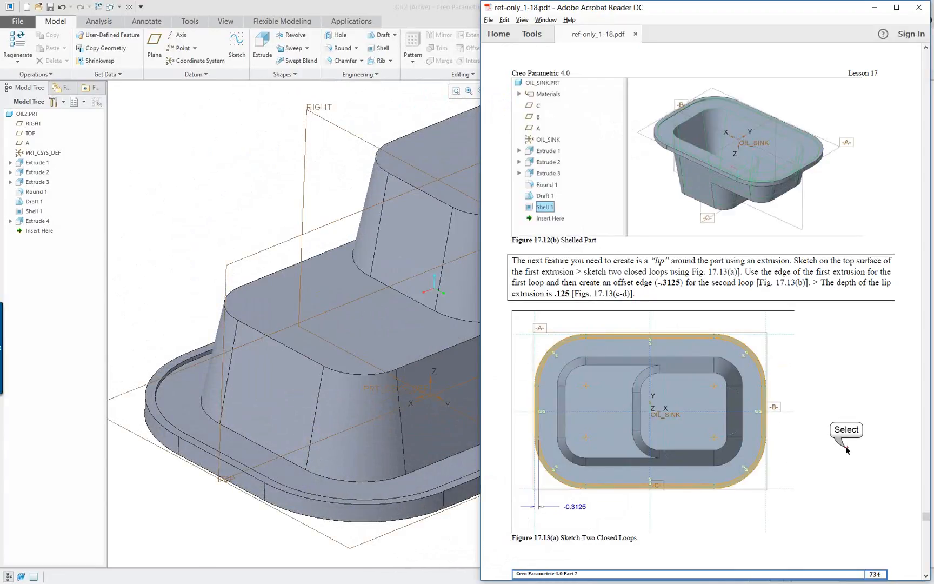
scroll(840, 452, "down", 1)
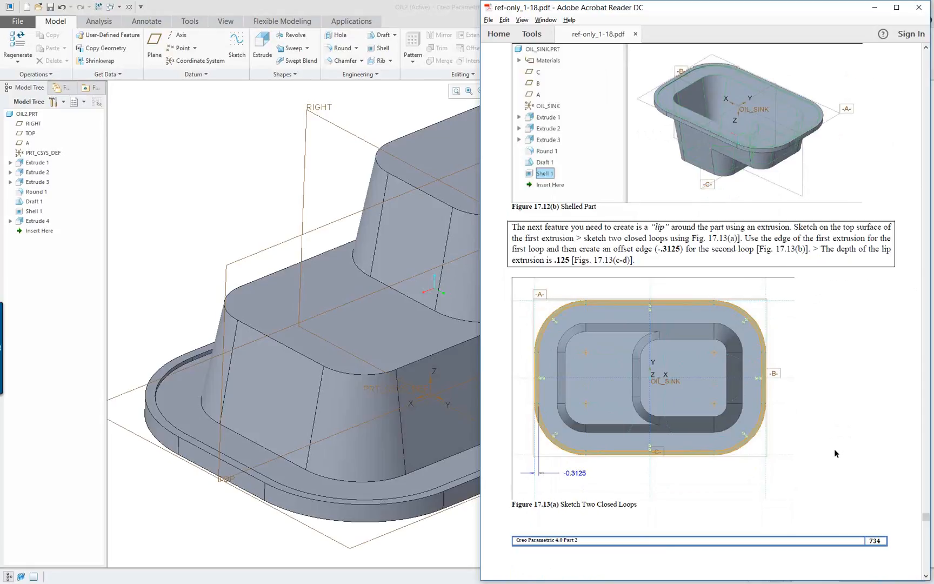
scroll(834, 452, "down", 2)
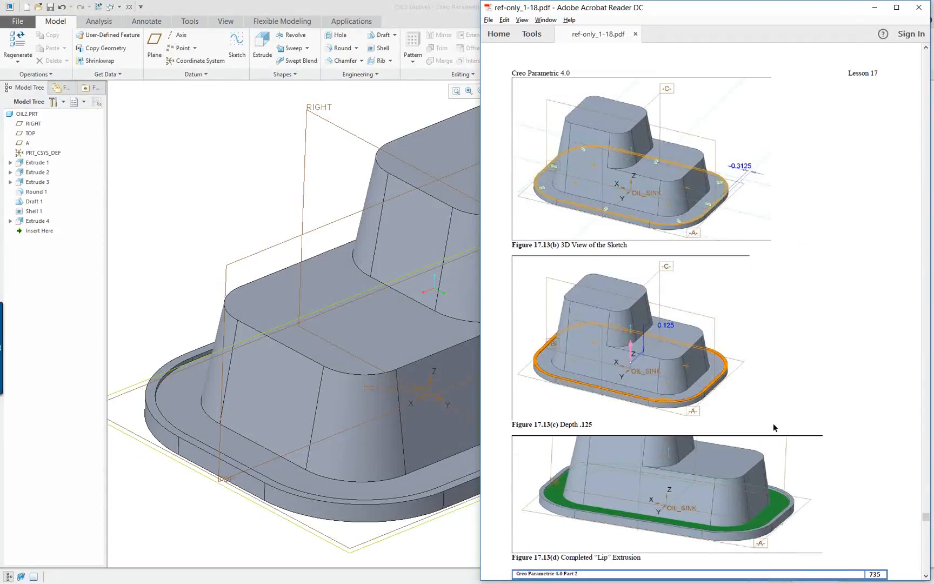
scroll(773, 427, "down", 1)
scroll(773, 424, "down", 3)
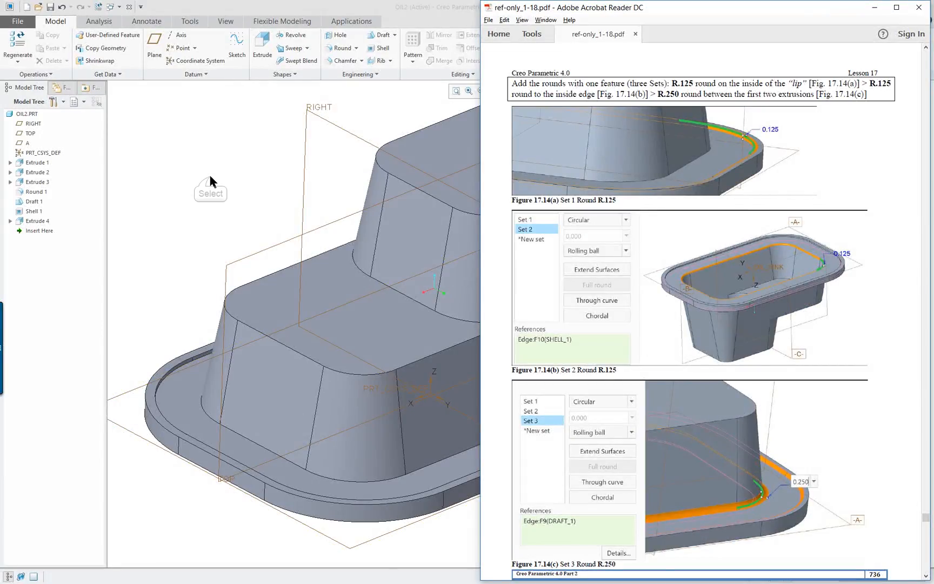
Round the edge where the lip's inner wall meets the flange with a .125 radius in Creo Parametric
left_click(231, 186)
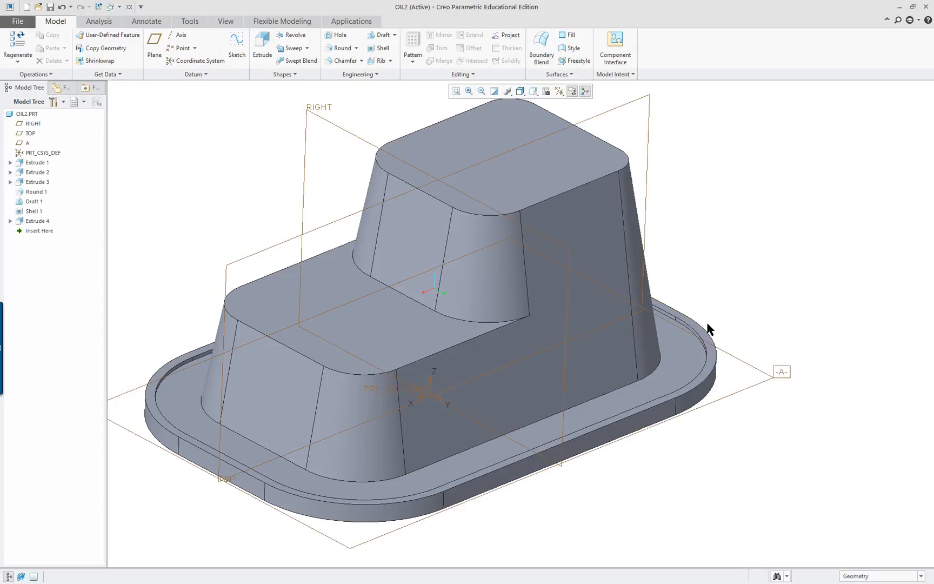
scroll(702, 335, "up", 5)
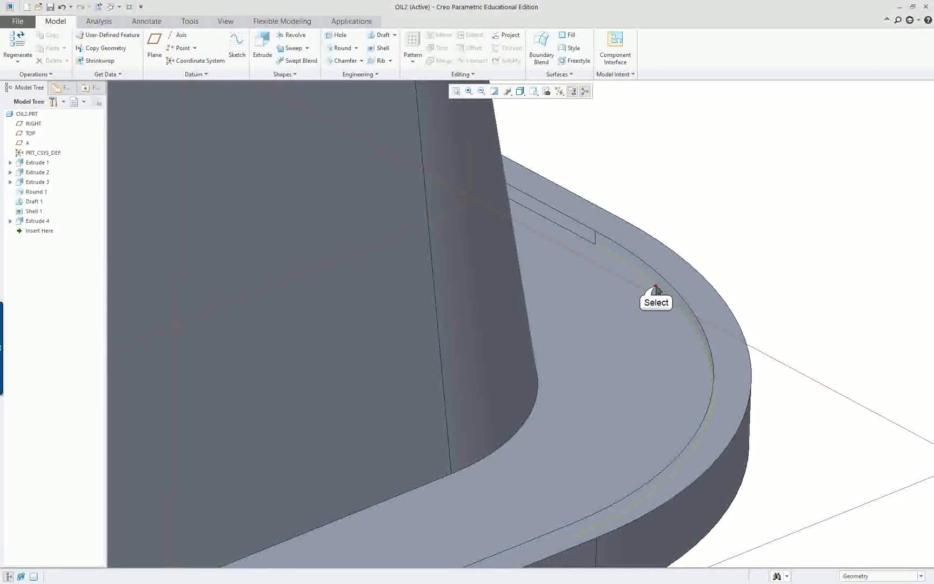
left_click(656, 288)
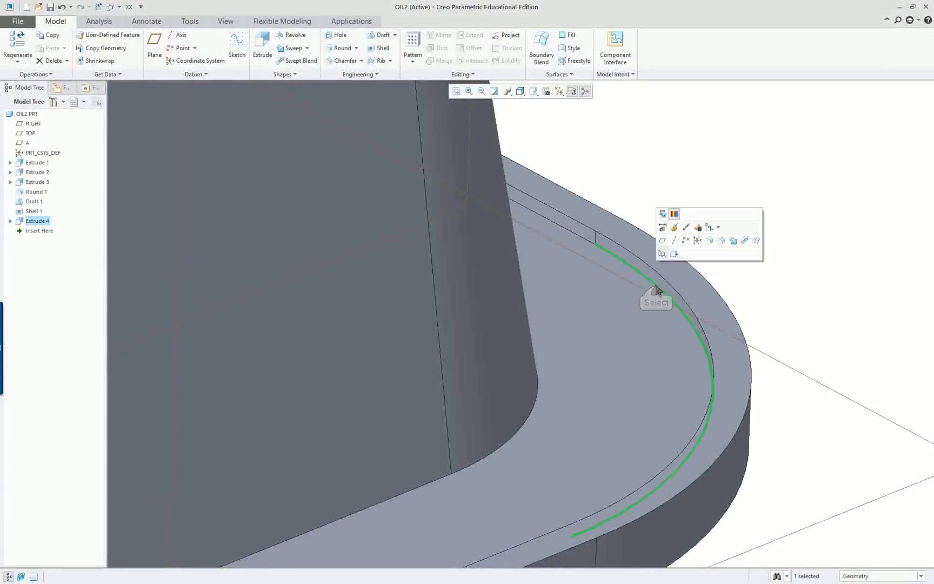
left_click(711, 239)
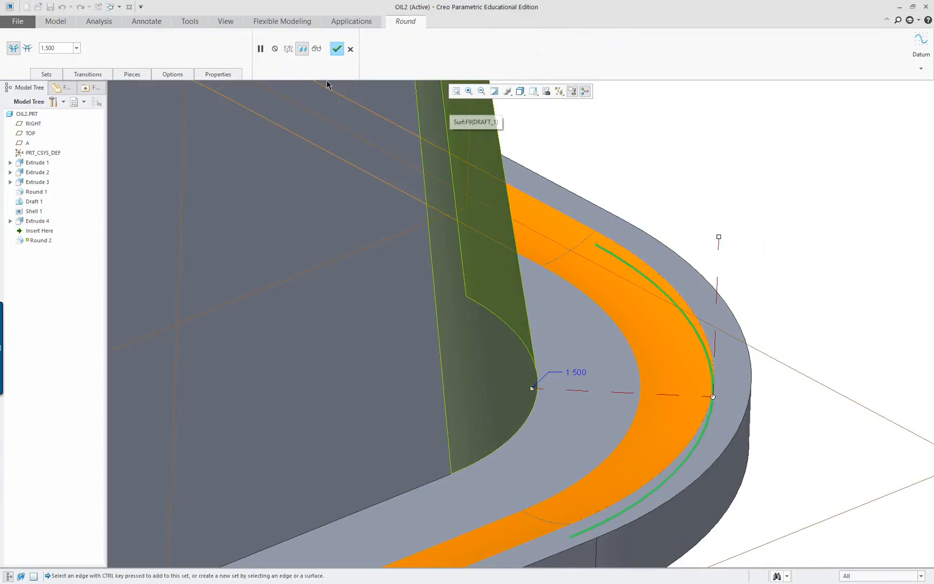
double_click(575, 372)
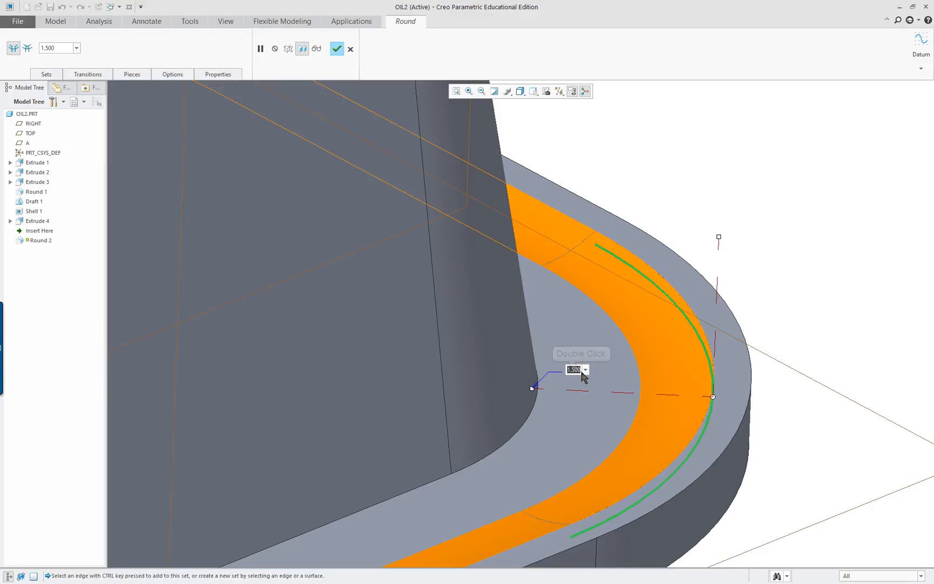
type(".125")
key("Return")
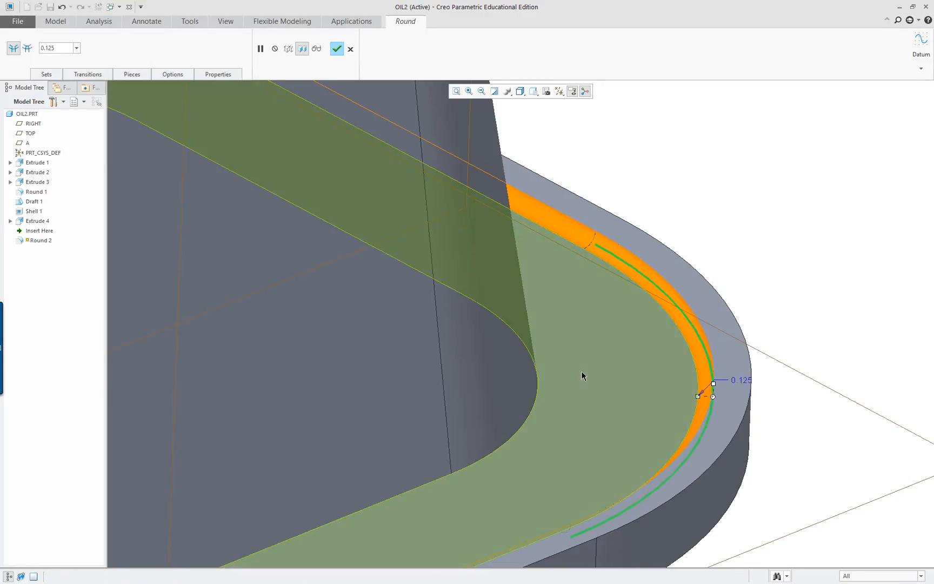
Add the inside edge around the sink opening on the flange's underside to the same .125 round set
scroll(711, 287, "down", 5)
middle_click_drag(672, 386, 686, 237)
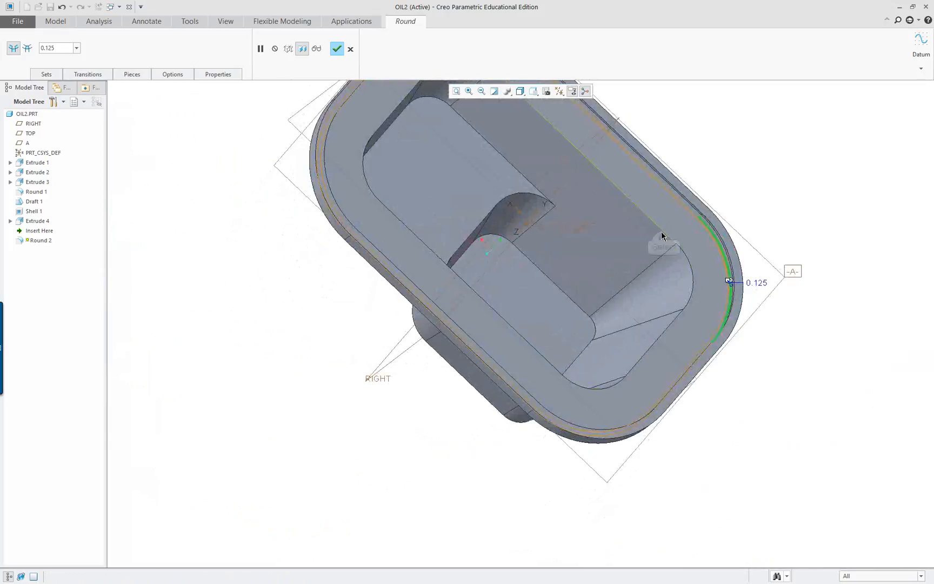
left_click(664, 230, "ctrl")
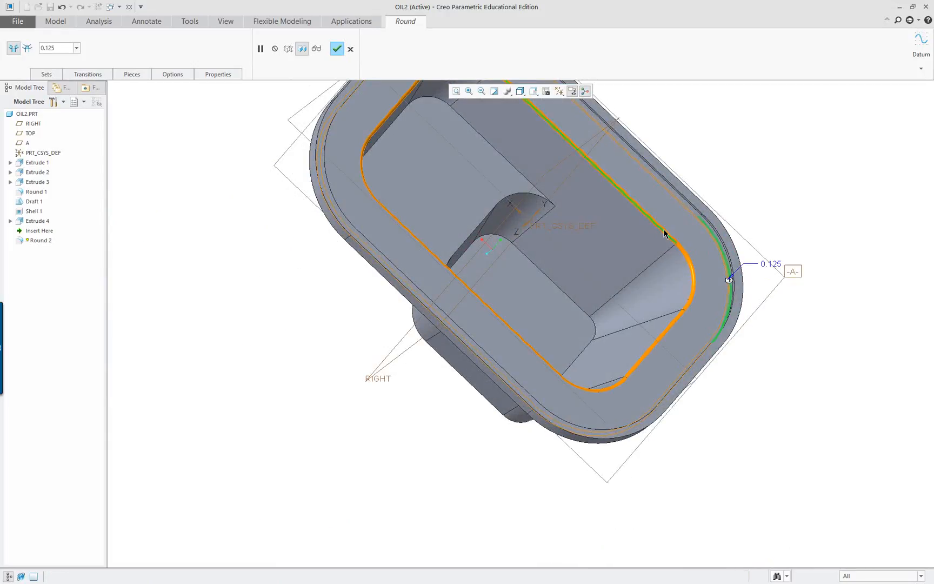
Add a second set to the round feature and read the third round's radius and edge in the lesson PDF in Acrobat Reader
right_click(121, 208)
left_click(145, 238)
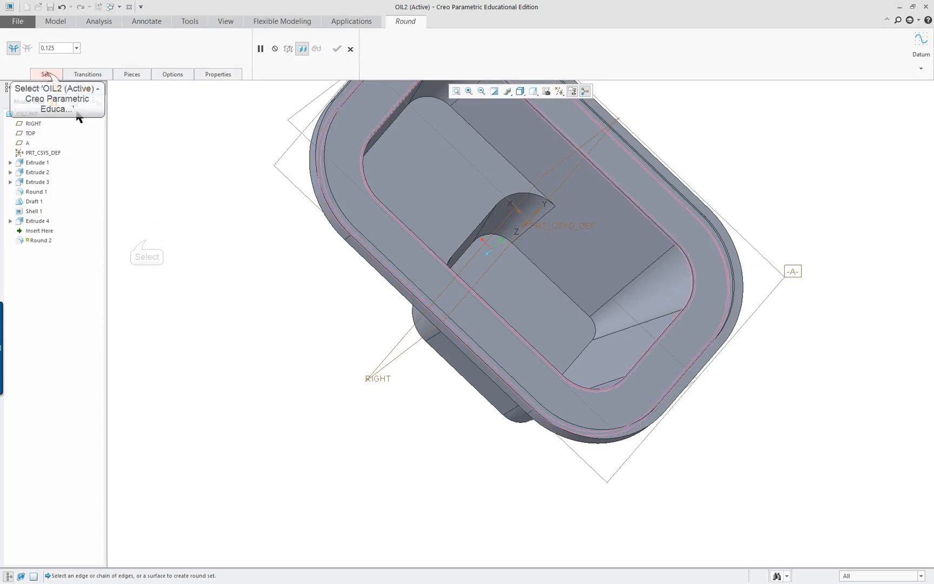
left_click(46, 75)
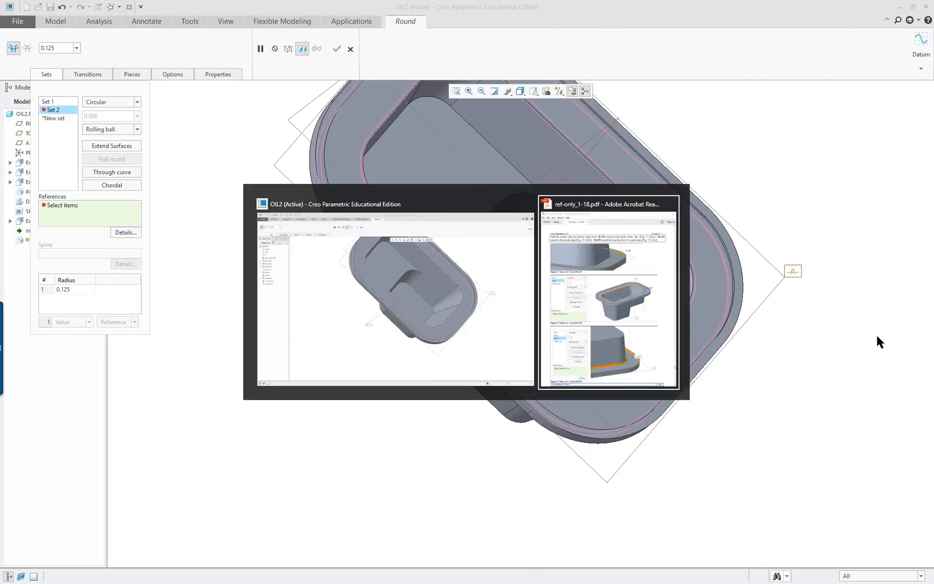
key("alt+Tab")
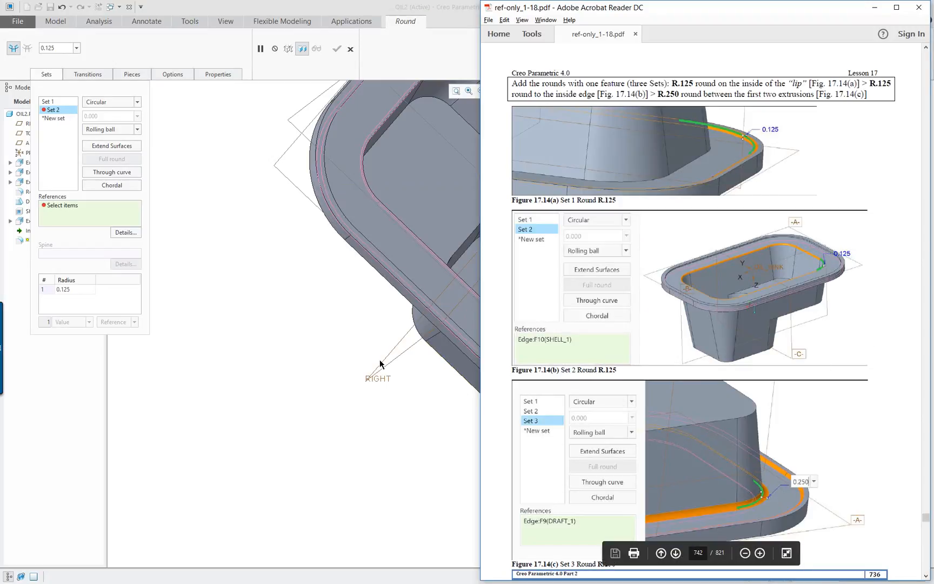
In Creo Parametric, round the edge where the drafted sink body meets the flange with a .25 radius and complete the round feature
left_click(437, 47)
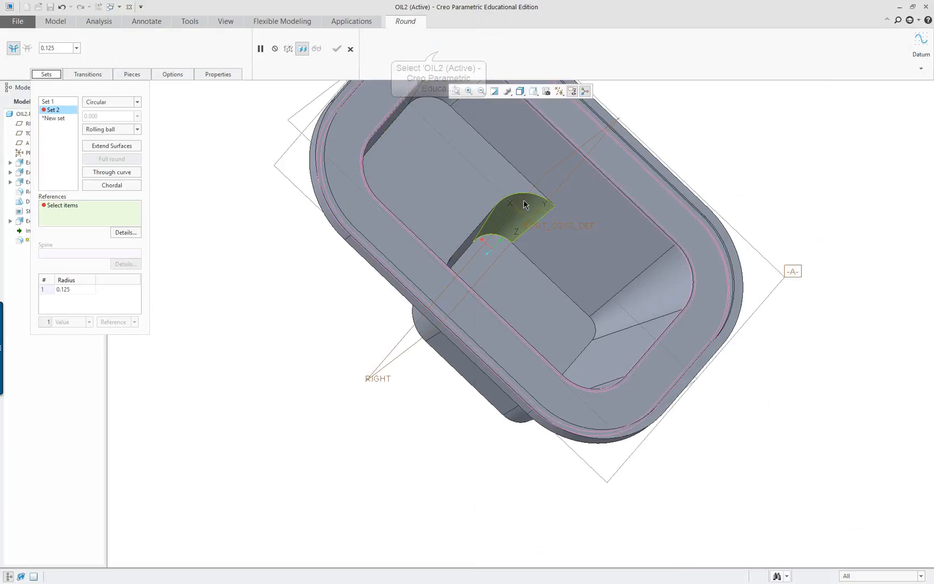
middle_click_drag(524, 205, 552, 338)
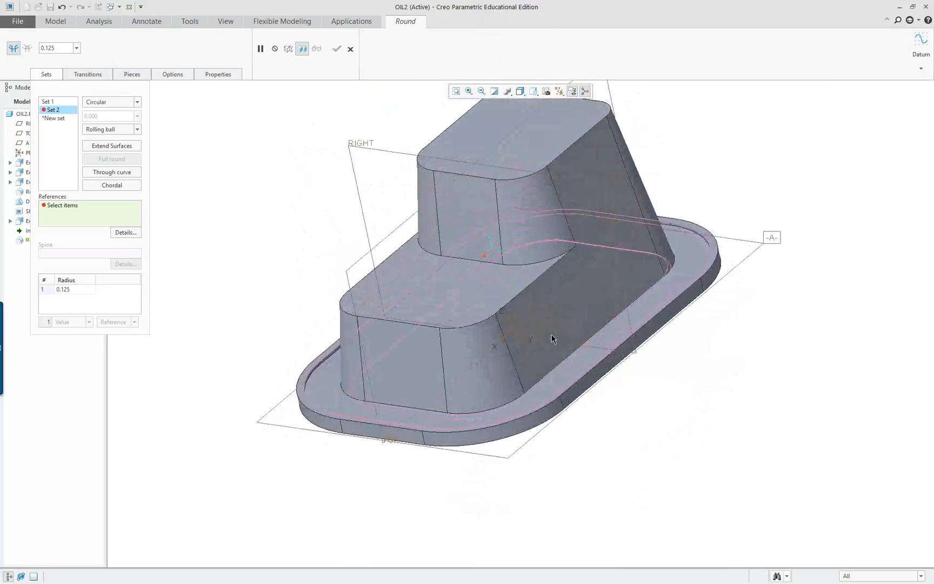
scroll(563, 334, "up", 3)
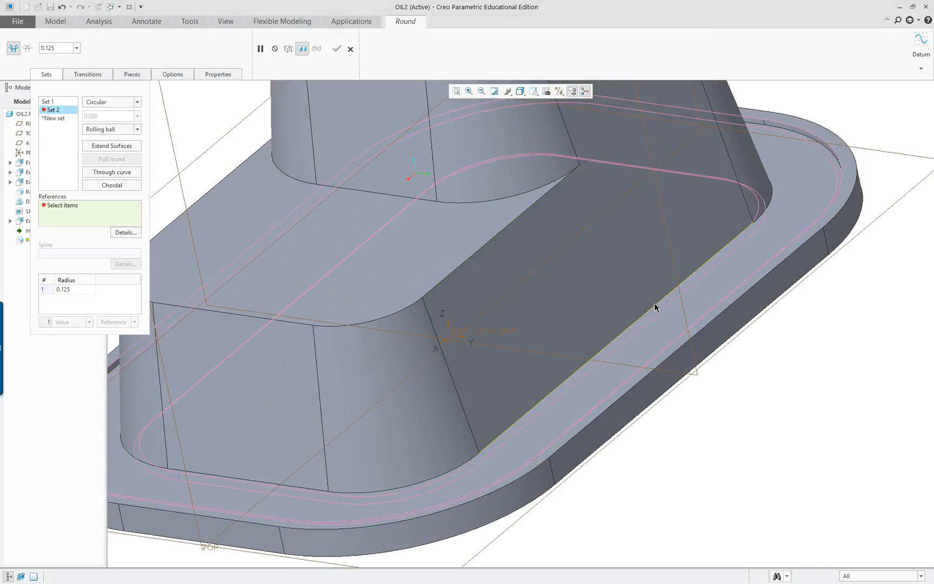
left_click(416, 482)
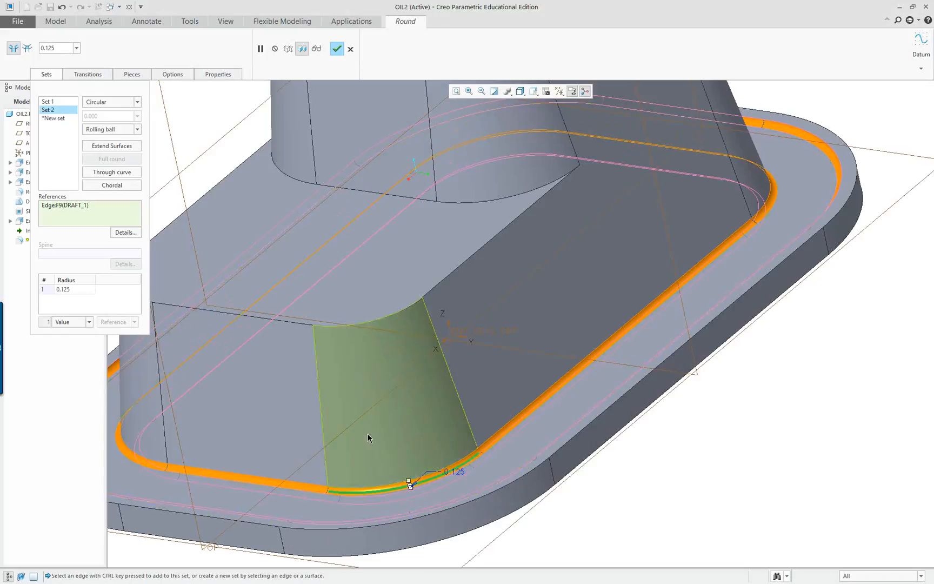
double_click(78, 291)
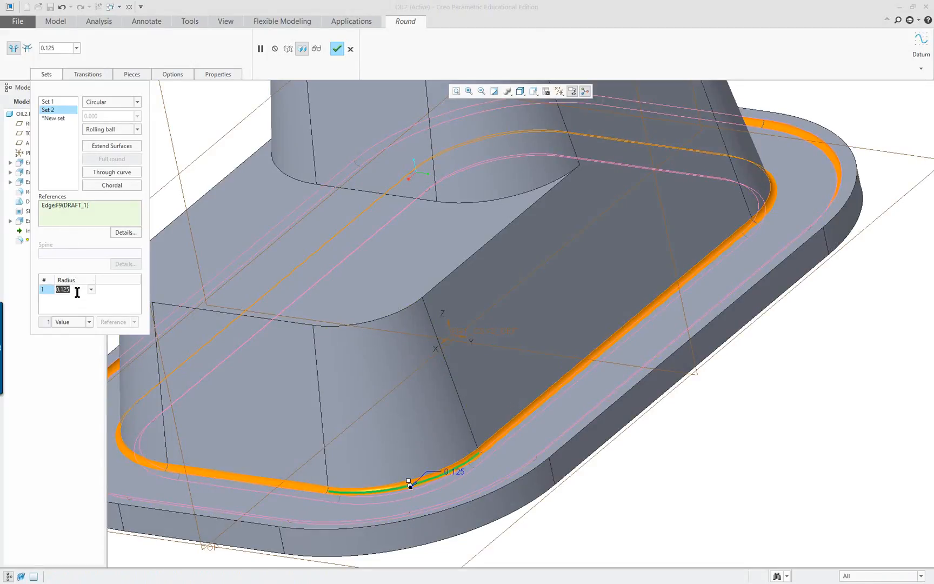
type(".25")
key("Return")
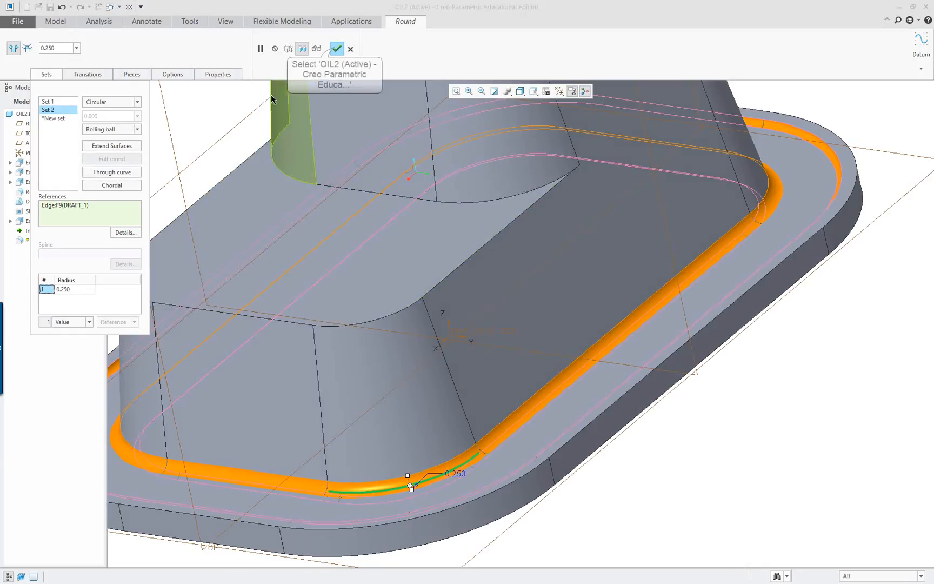
left_click(336, 49)
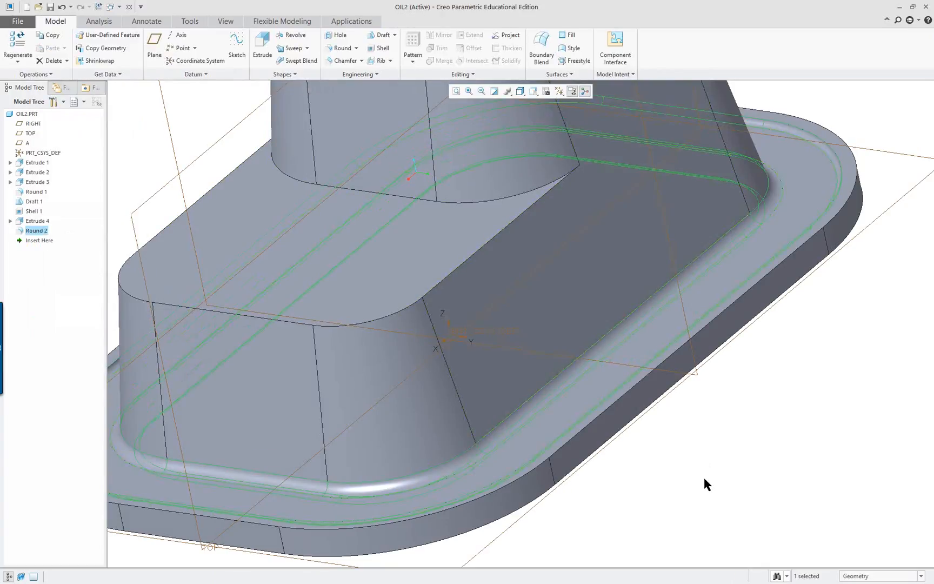
Start applying a gold-coloured metal appearance from the std-metals library to the inner wall surfaces of the sink
middle_click_drag(703, 477, 825, 281)
scroll(702, 474, "down", 5)
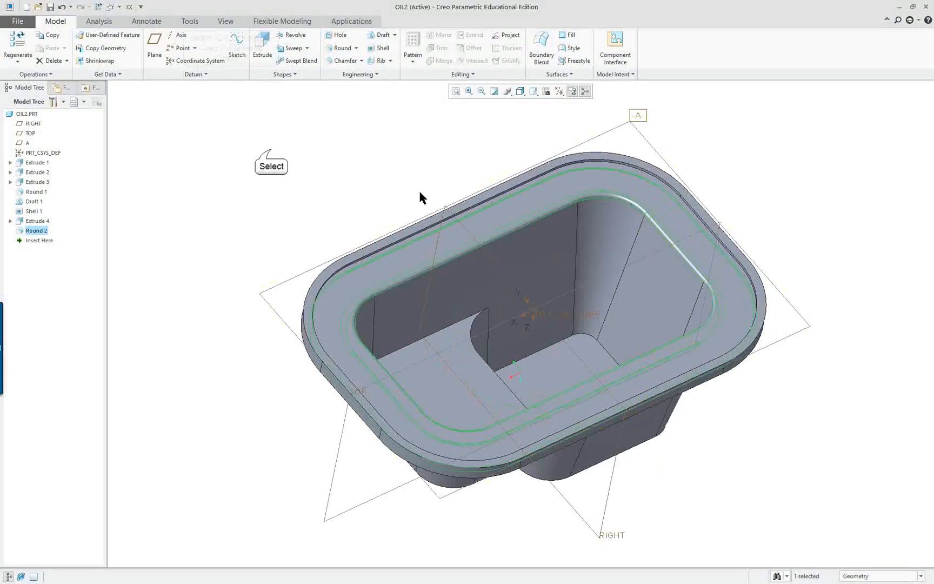
left_click(225, 21)
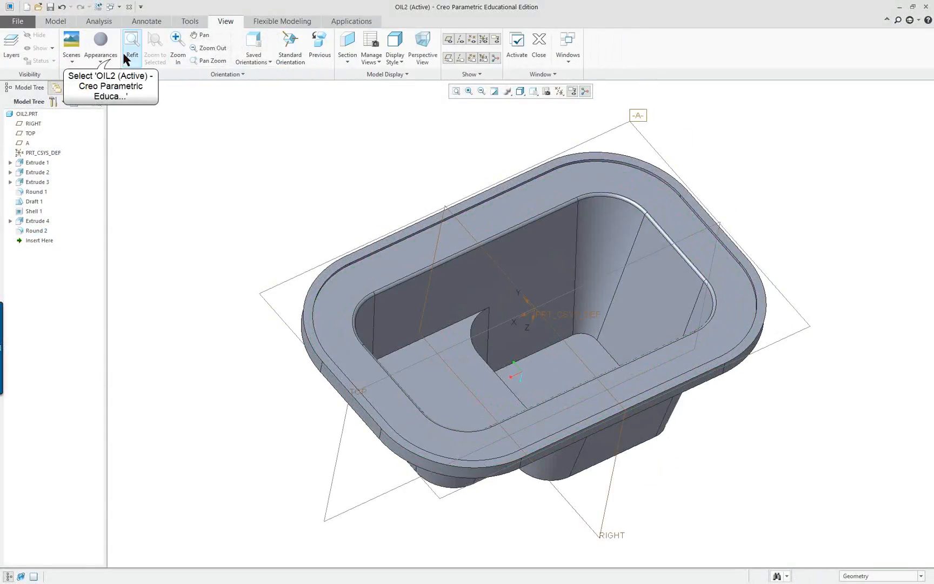
left_click(100, 55)
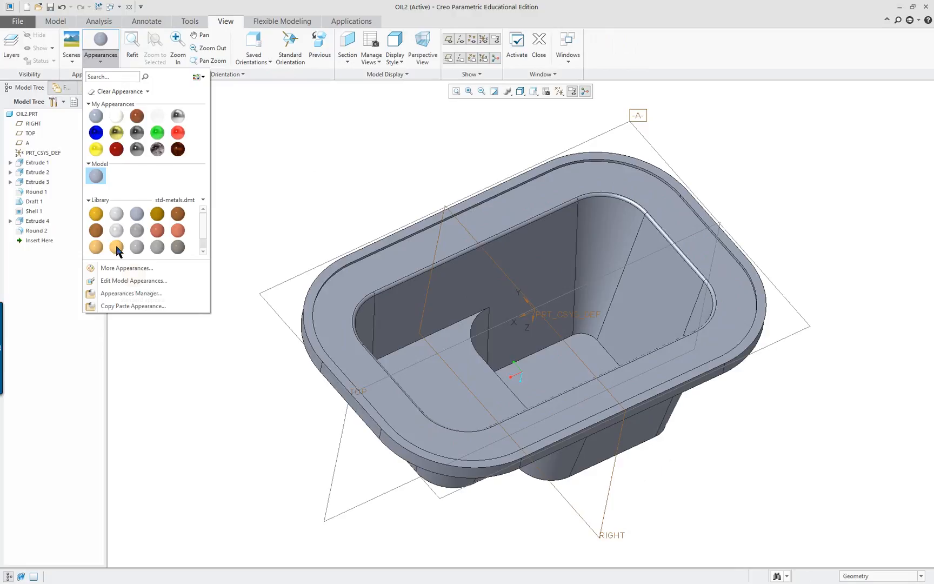
left_click(174, 237)
left_click(621, 254)
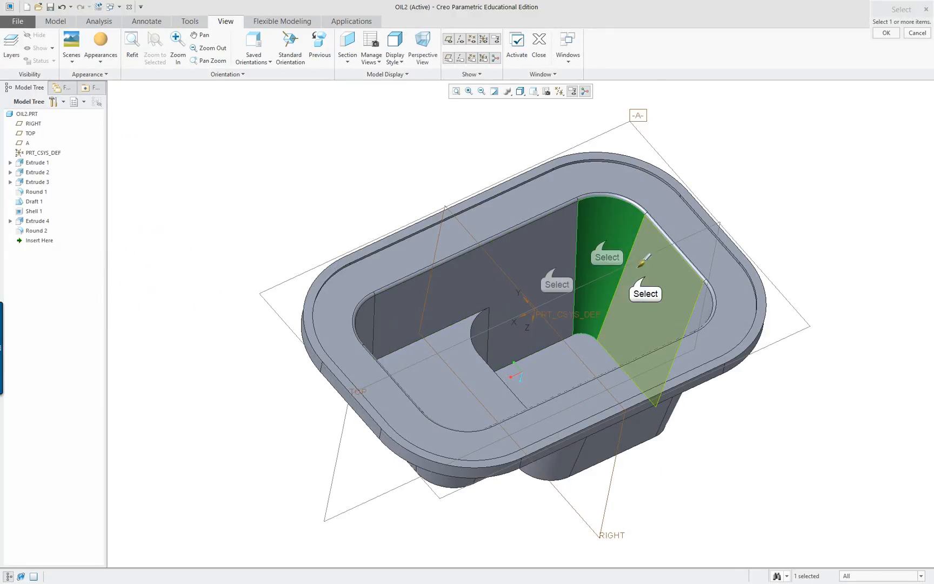
Apply the current golden appearance to the pan cavity's inner side walls, rounded corners and shallow floor
left_click(643, 260, "ctrl")
left_click(556, 273, "ctrl")
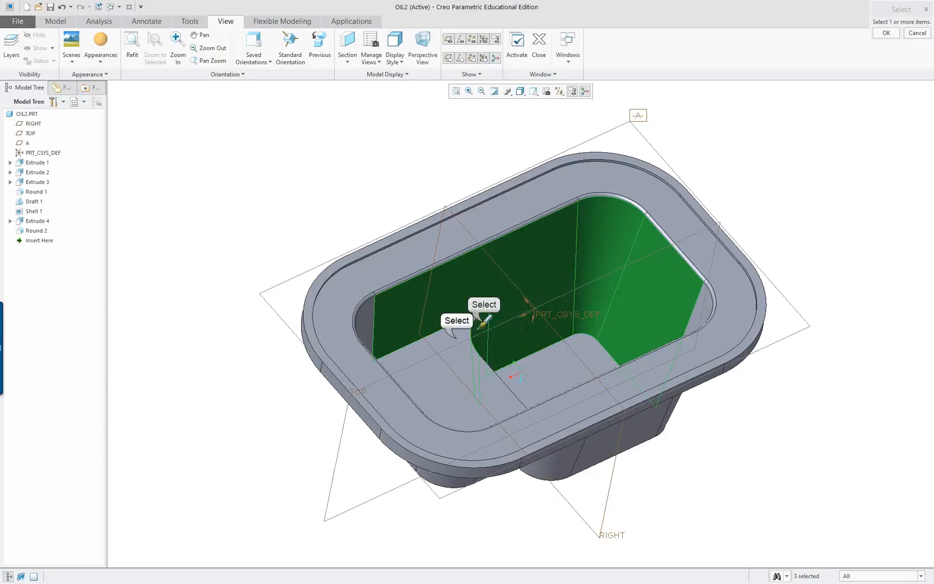
left_click(478, 328, "ctrl")
left_click(455, 338, "ctrl")
left_click(369, 319, "ctrl")
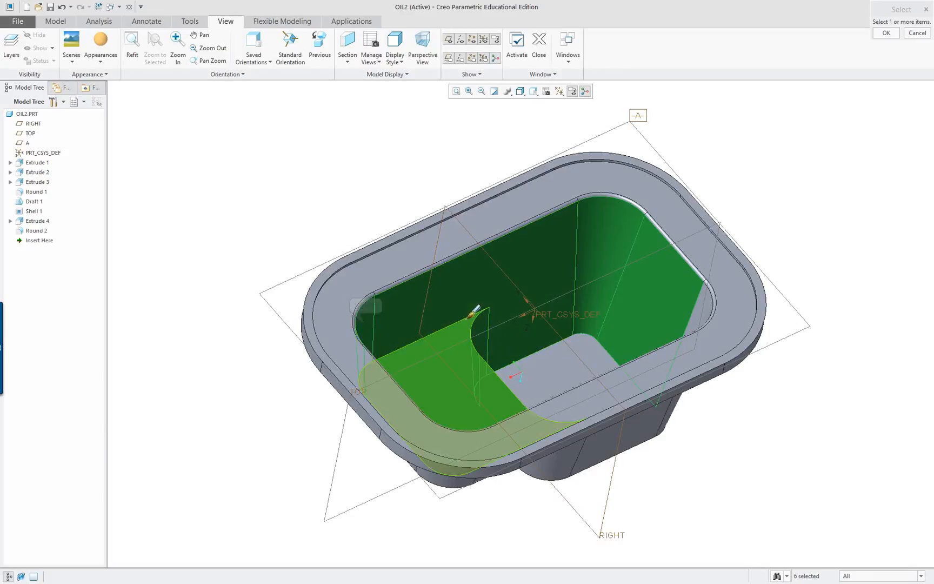
middle_click_drag(481, 312, 546, 392)
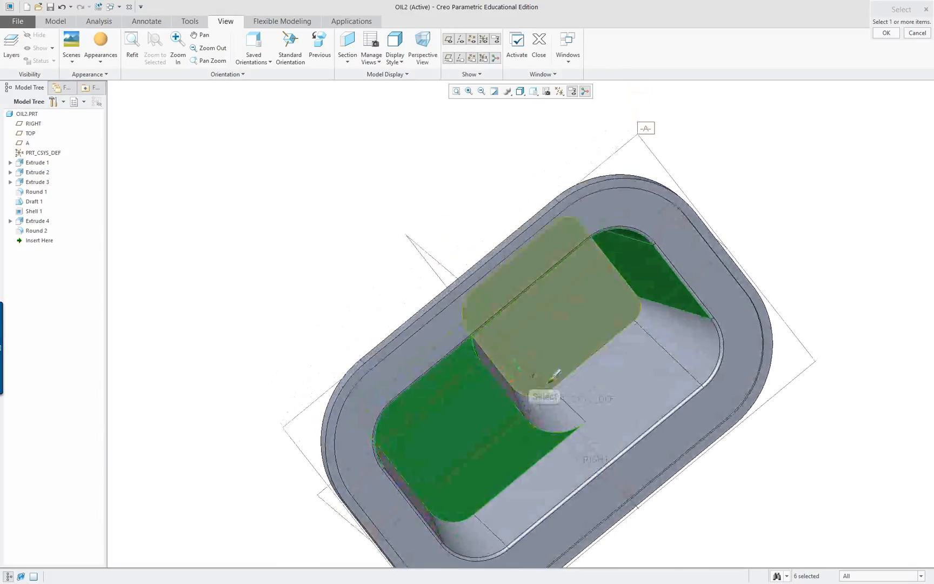
left_click(544, 412, "ctrl")
left_click(501, 375, "ctrl")
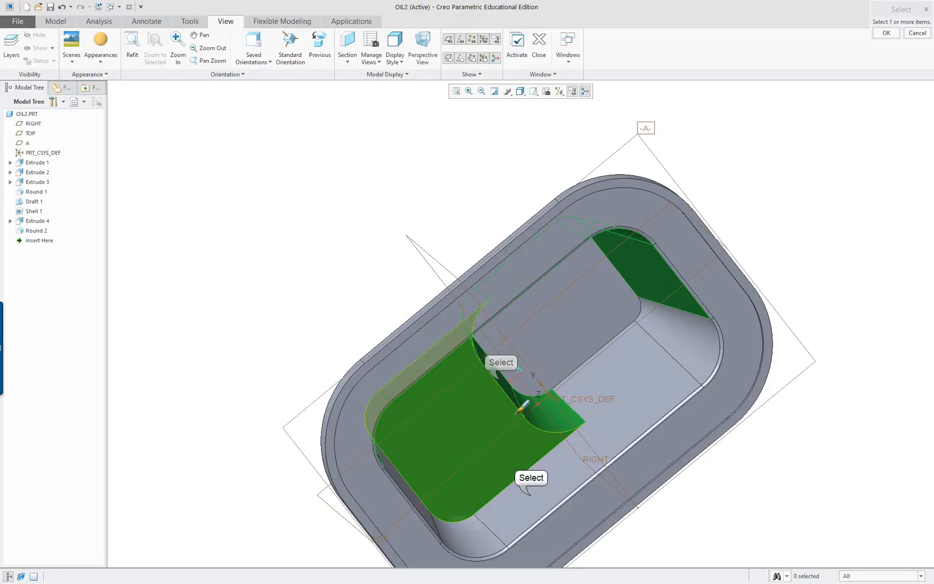
left_click(532, 493, "ctrl")
left_click(407, 488, "ctrl")
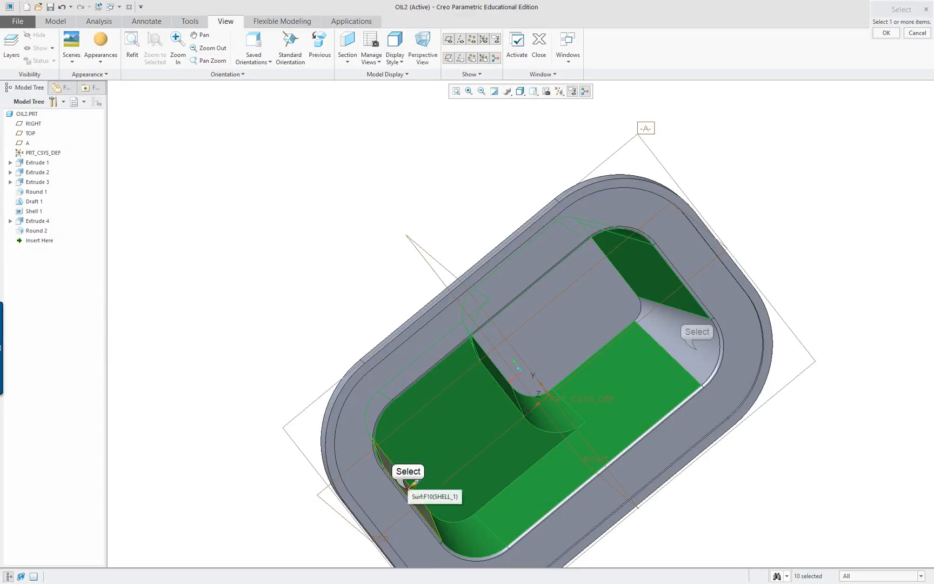
left_click(409, 489, "ctrl")
left_click(696, 350, "ctrl")
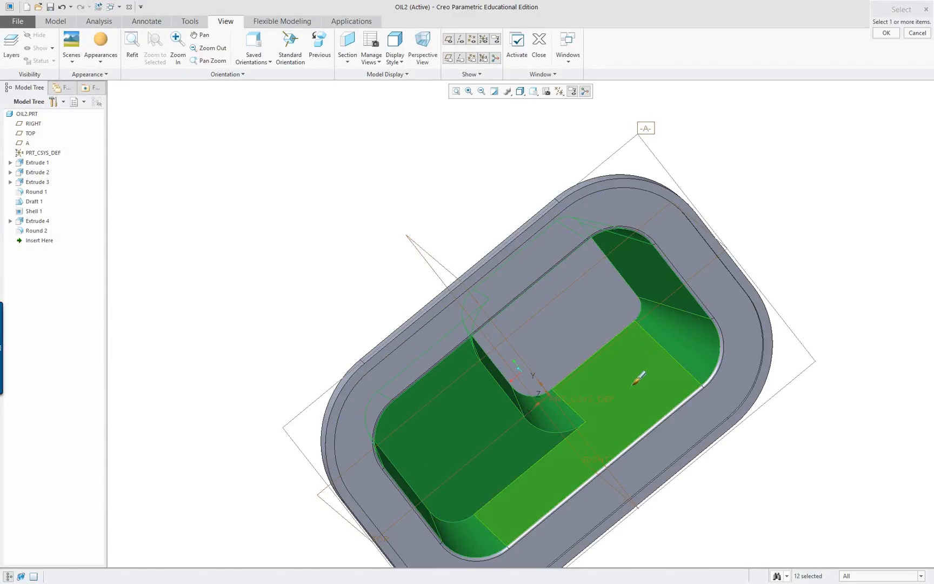
mouse_move(639, 377)
middle_mouse_down()
mouse_move(611, 344)
mouse_move(618, 326)
middle_mouse_up()
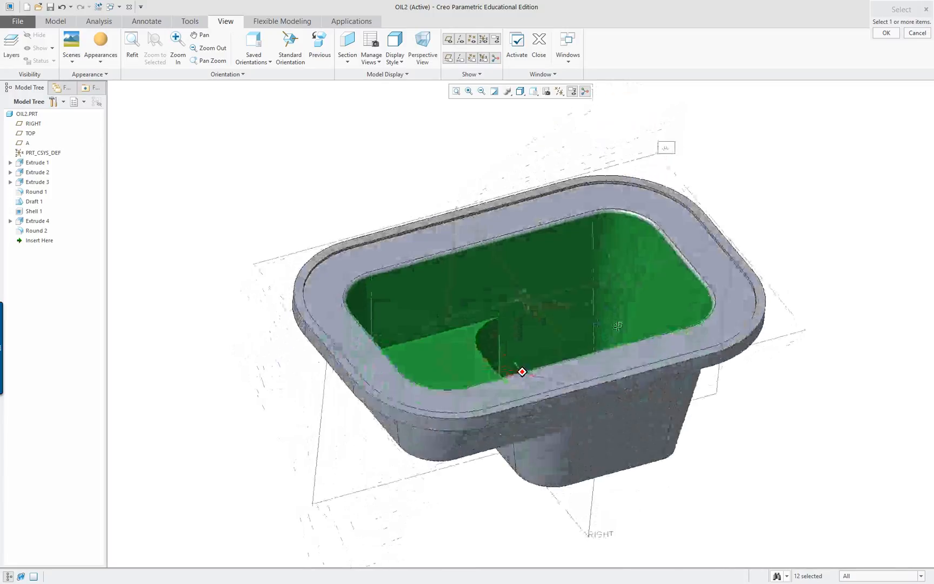
middle_click(768, 215)
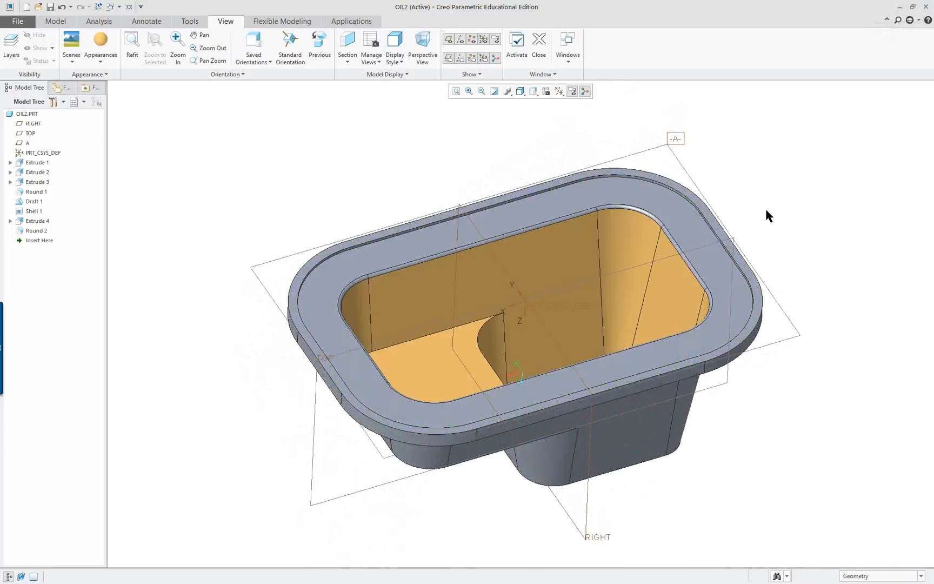
Turn the pan upside down, then switch to Acrobat Reader and consult the countersunk hole page in ref-only_1-18.pdf
mouse_move(640, 271)
middle_mouse_down()
mouse_move(625, 364)
mouse_move(426, 192)
mouse_move(392, 138)
mouse_move(415, 224)
mouse_move(381, 175)
mouse_move(368, 176)
mouse_move(386, 146)
middle_mouse_up()
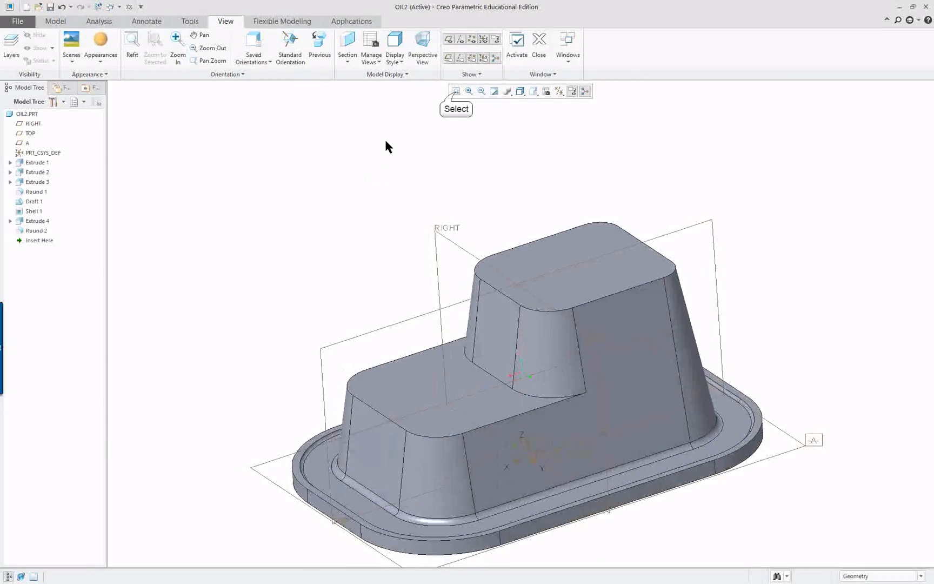
left_click(455, 93)
middle_click_drag(716, 423, 564, 418, "shift")
key("alt+Tab")
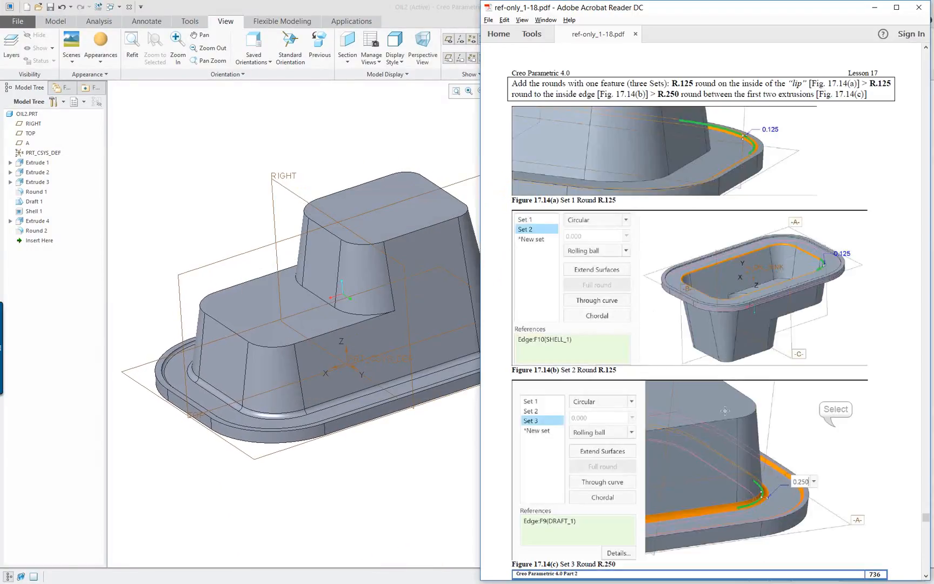
left_click(834, 425)
scroll(833, 427, "down", 5)
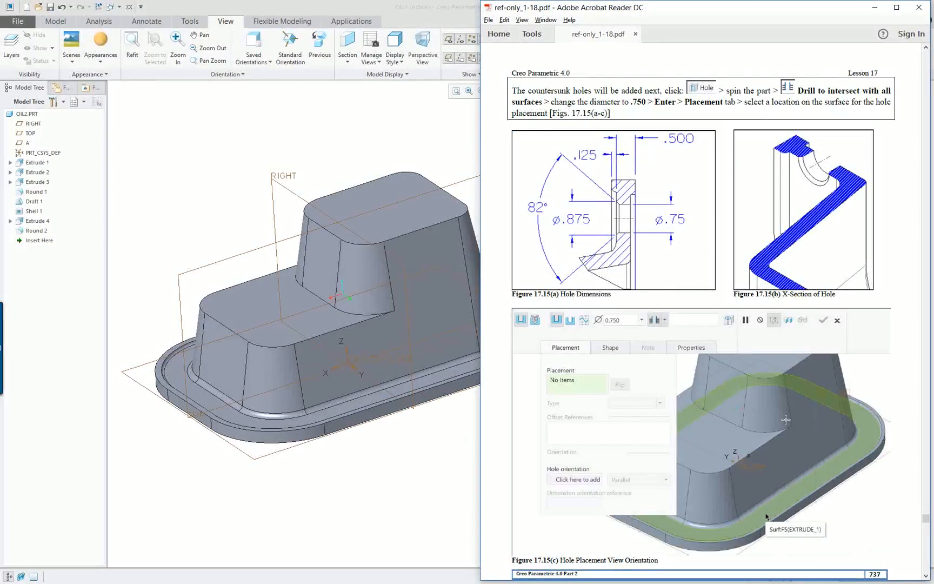
Return to Creo Parametric and start a Hole on the flange's recessed surface, near the long side's rounded corner
left_click(457, 457)
mouse_move(334, 431)
middle_mouse_down()
mouse_move(340, 415)
mouse_move(347, 434)
middle_mouse_up()
scroll(331, 457, "down", 2)
scroll(361, 463, "down", 2)
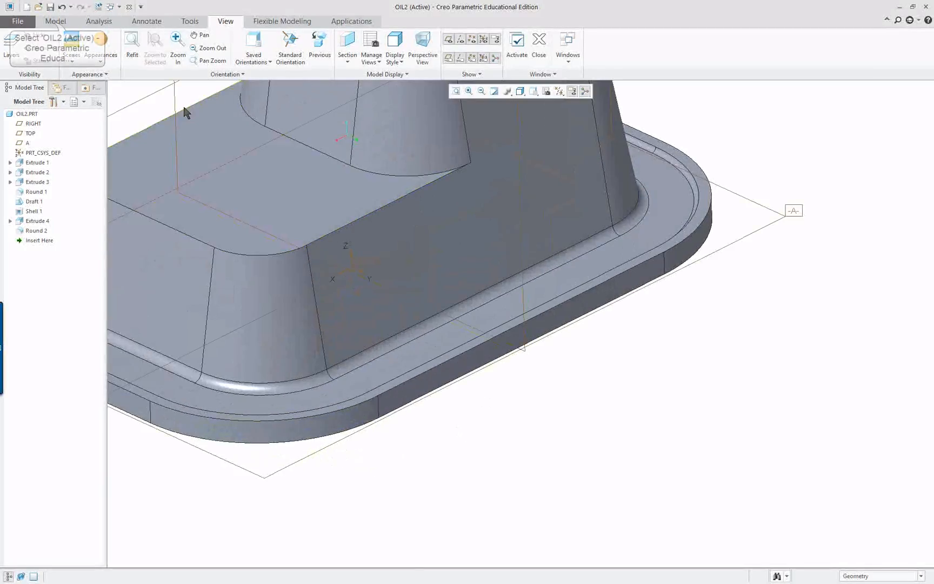
left_click(55, 21)
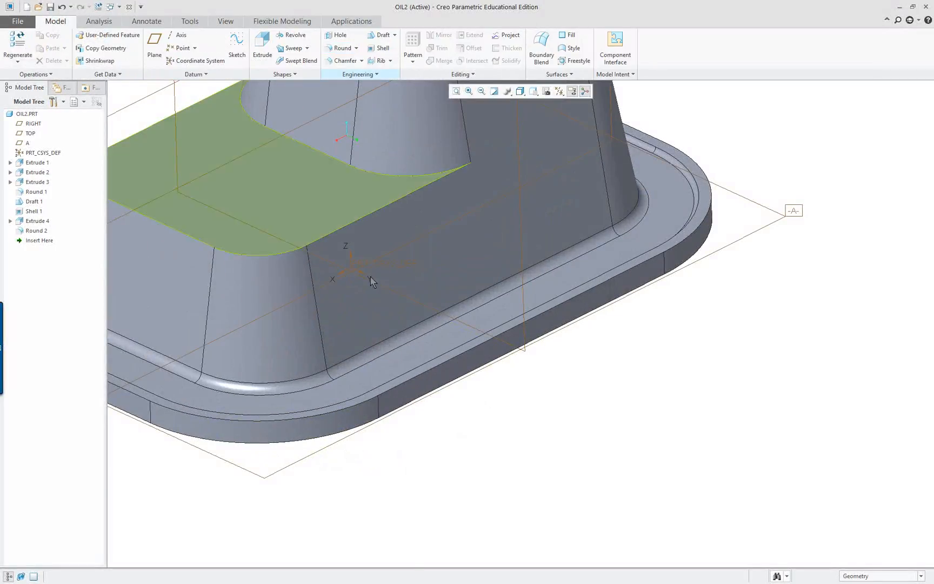
left_click(395, 370)
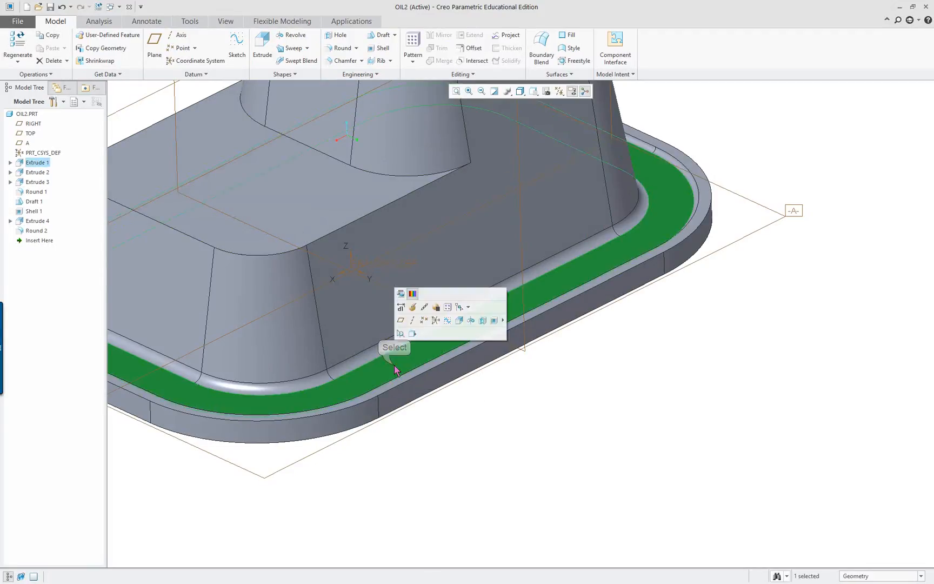
left_click(483, 322)
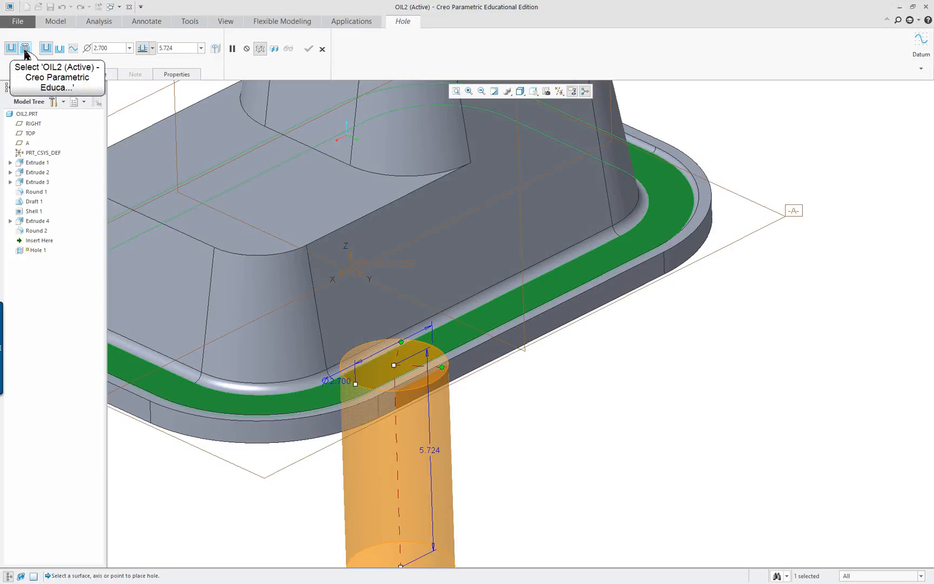
Define the hole as a standard untapped UNC 3/4-10 clearance hole with a countersink, drilled to intersect all surfaces
left_click(24, 50)
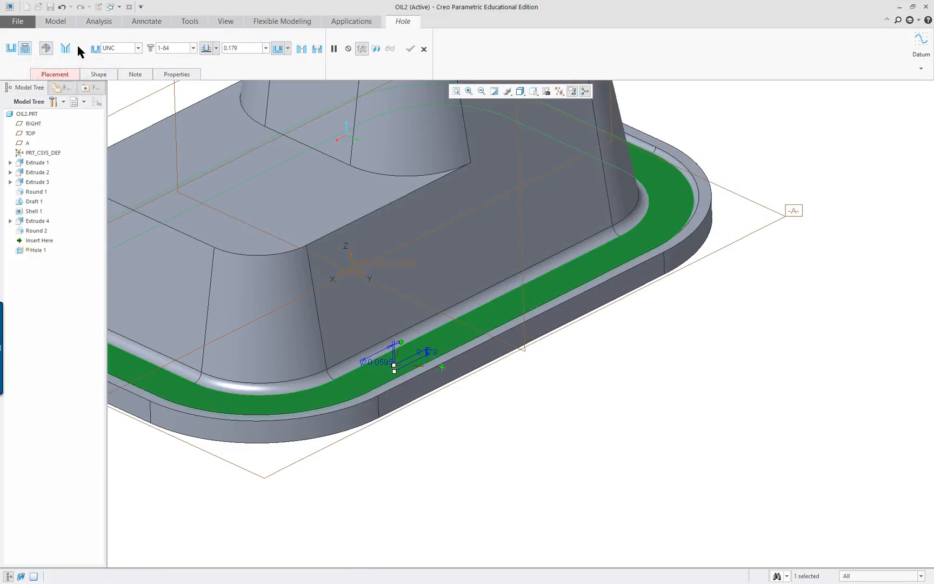
left_click(46, 48)
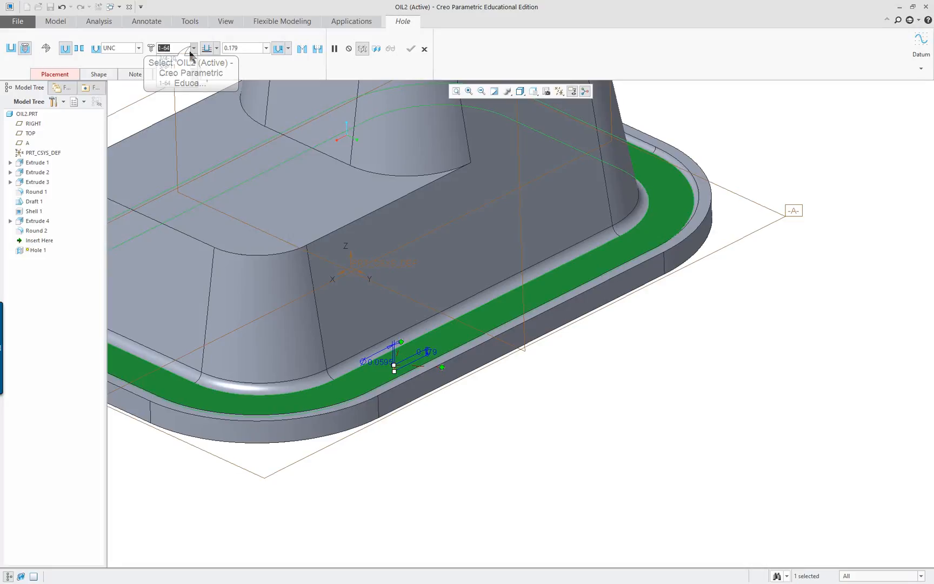
left_click(192, 49)
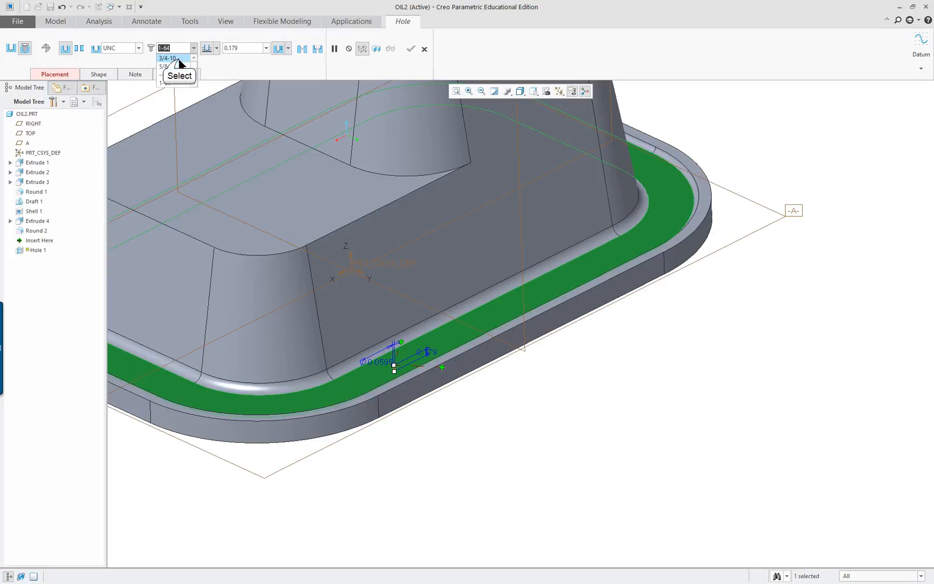
left_click(179, 59)
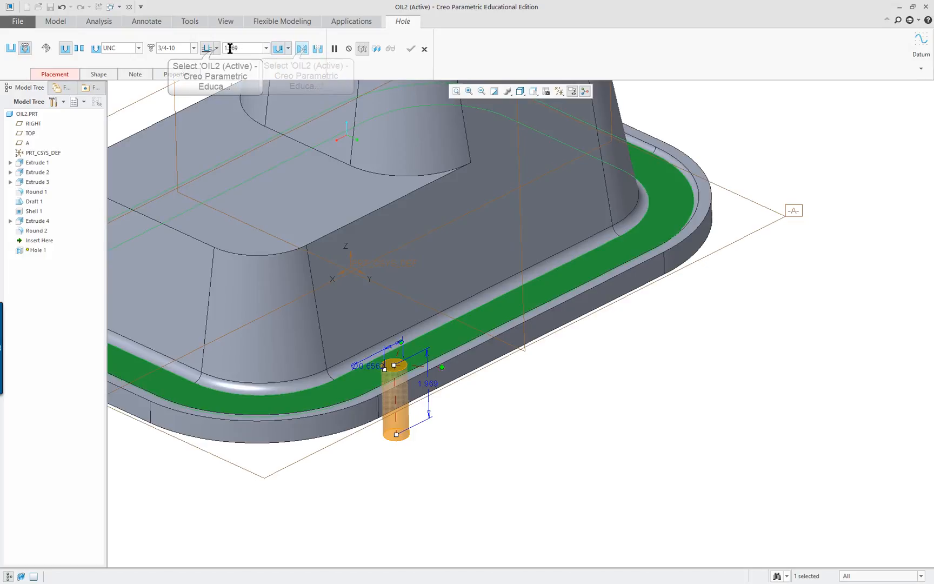
left_click(210, 48)
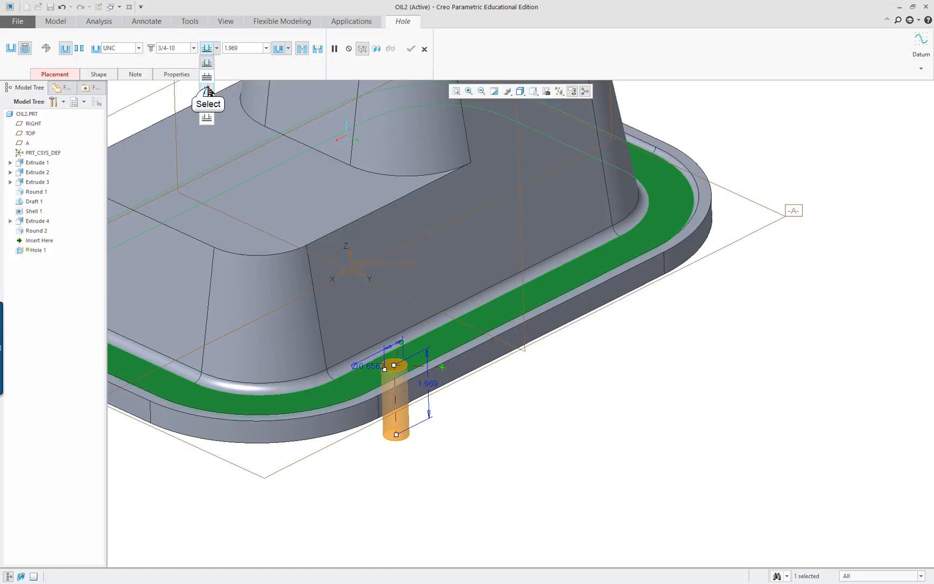
left_click(207, 77)
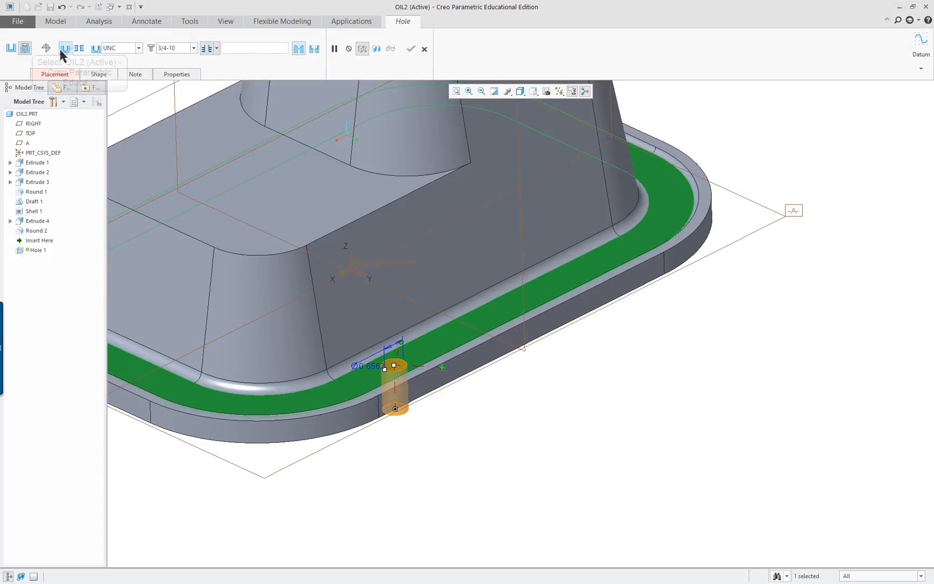
left_click(80, 49)
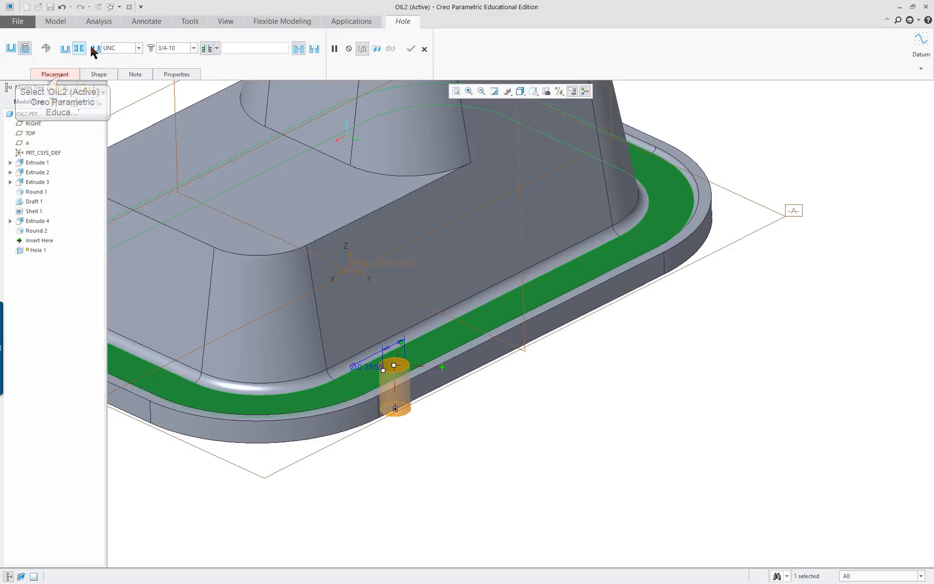
Assign the RIGHT and TOP datum planes as the hole's linear offset references
left_click(61, 74)
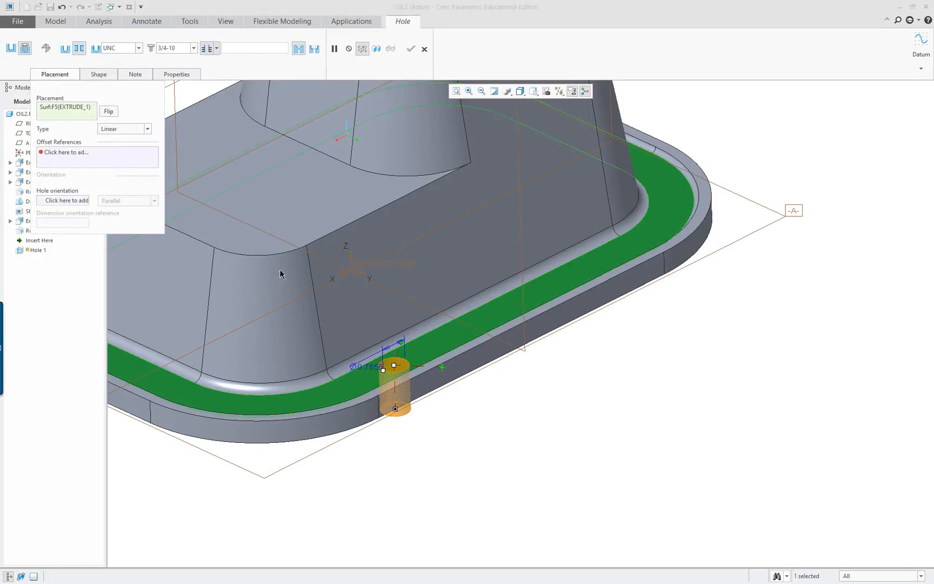
middle_click_drag(471, 405, 429, 408)
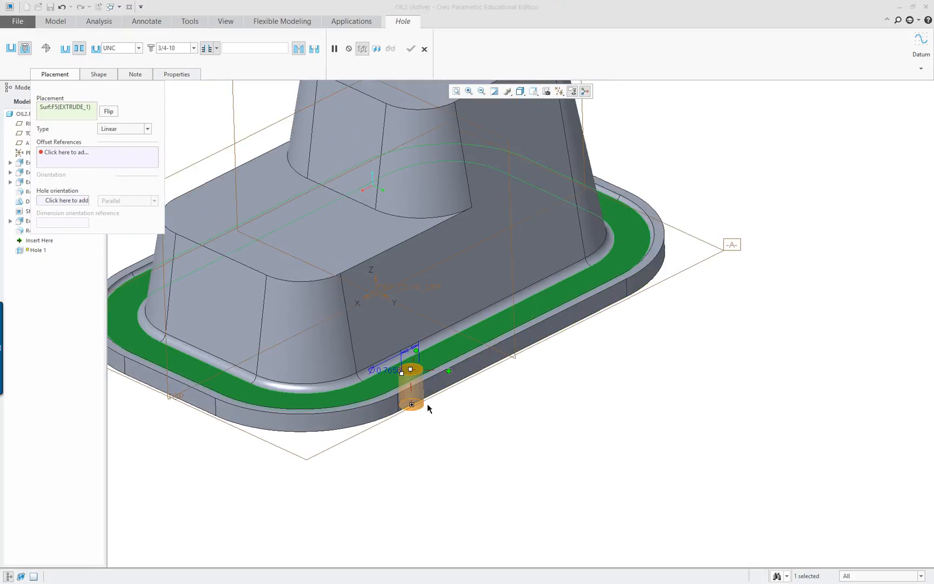
scroll(181, 347, "down", 3)
left_click(60, 153)
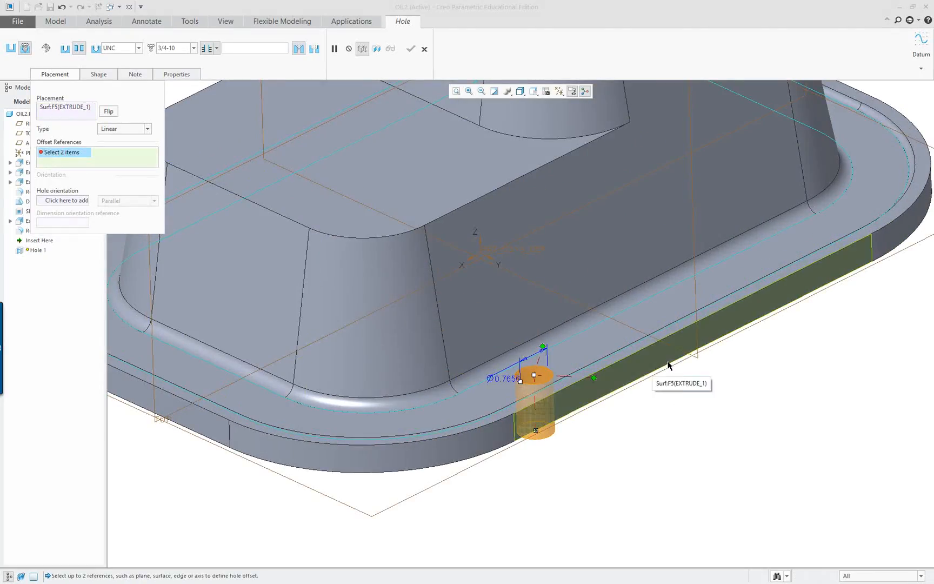
left_click(699, 359)
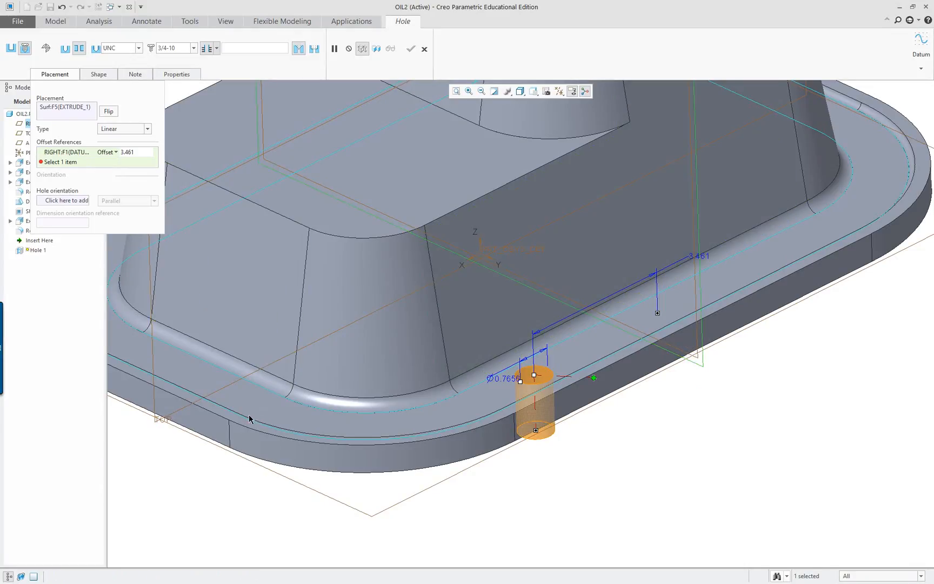
left_click(155, 418)
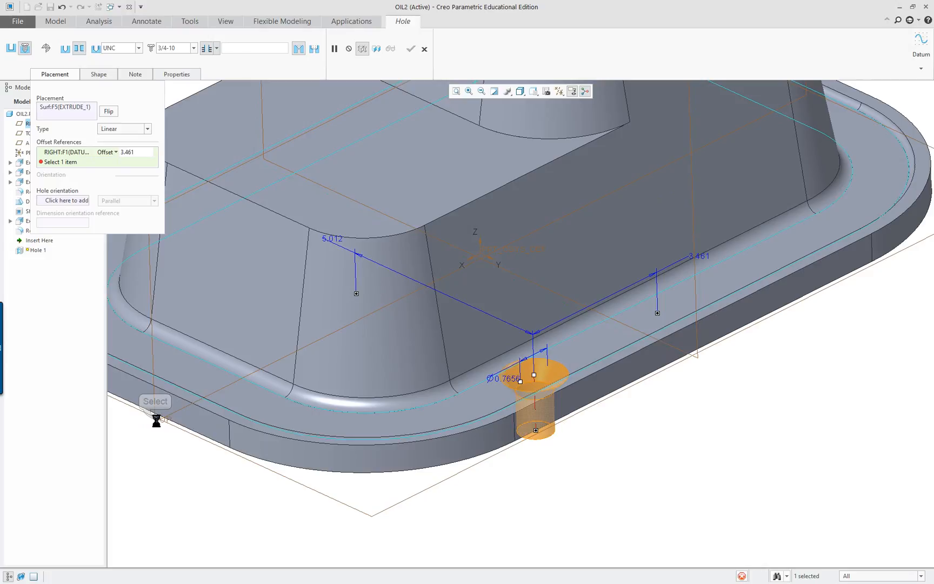
Set the hole's offsets to 4.000 from the RIGHT plane and 5.000 from the TOP plane
double_click(699, 255)
type("4")
key("Return")
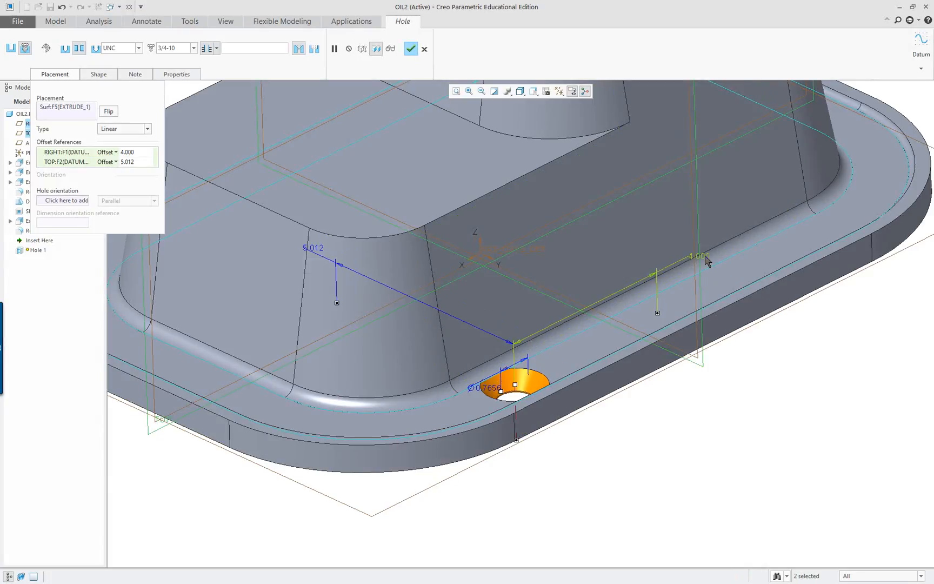
double_click(310, 248)
double_click(313, 247)
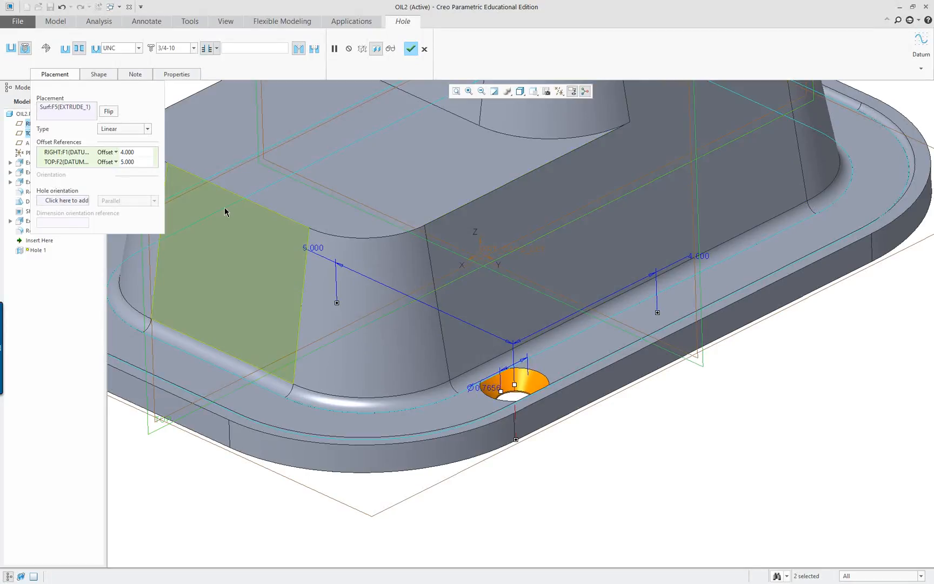
Set the hole's countersink diameter to 0.850 and inspect the hole on the flange
scroll(598, 414, "up", 2)
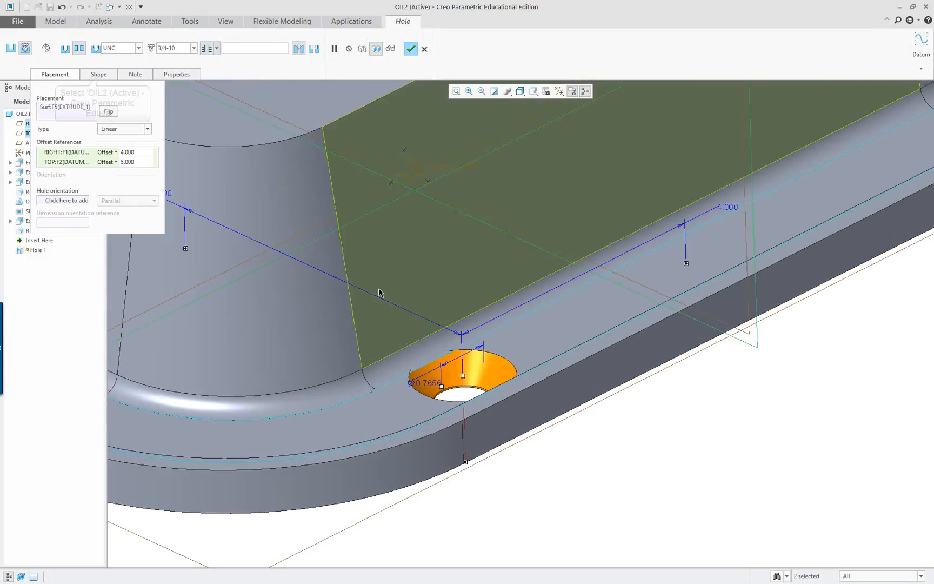
left_click(102, 75)
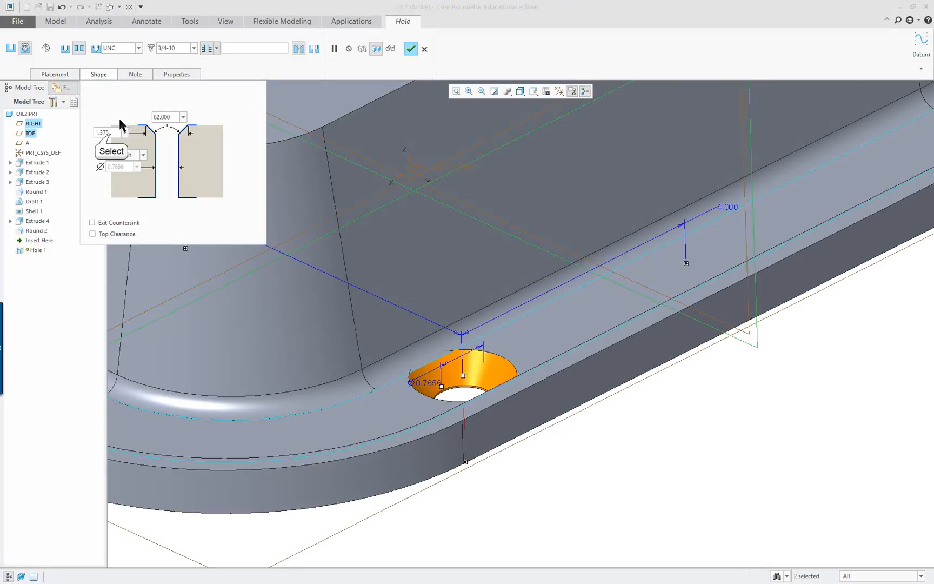
key("BackSpace")
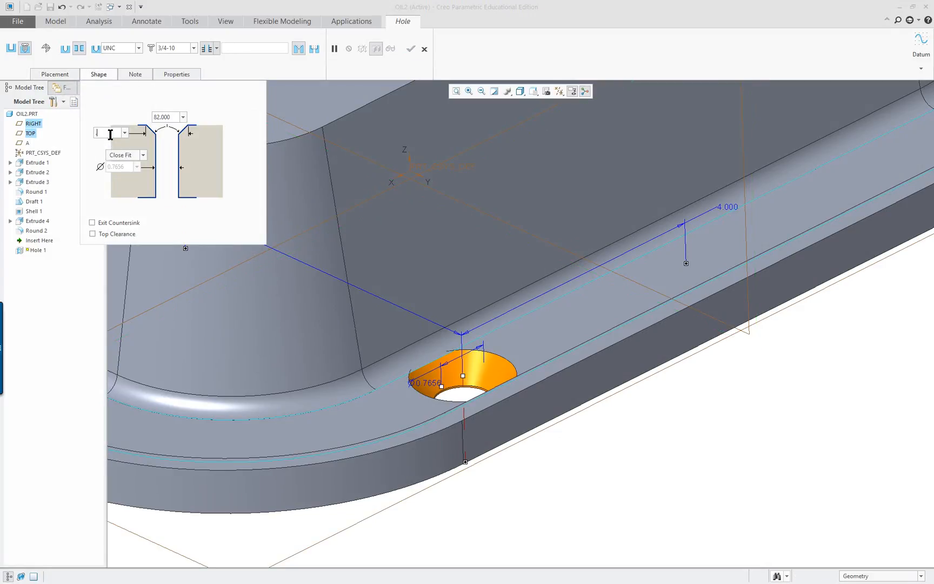
type(".85")
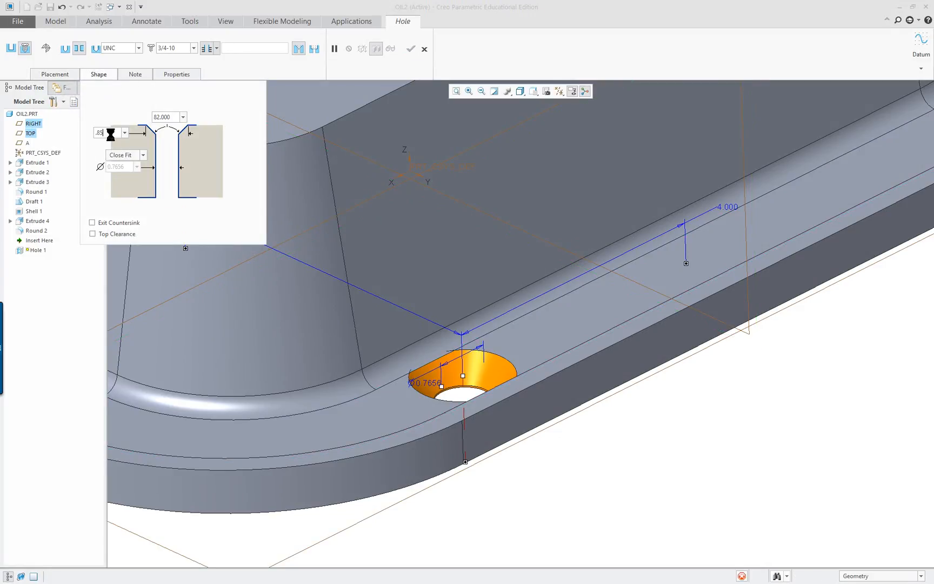
key("Return")
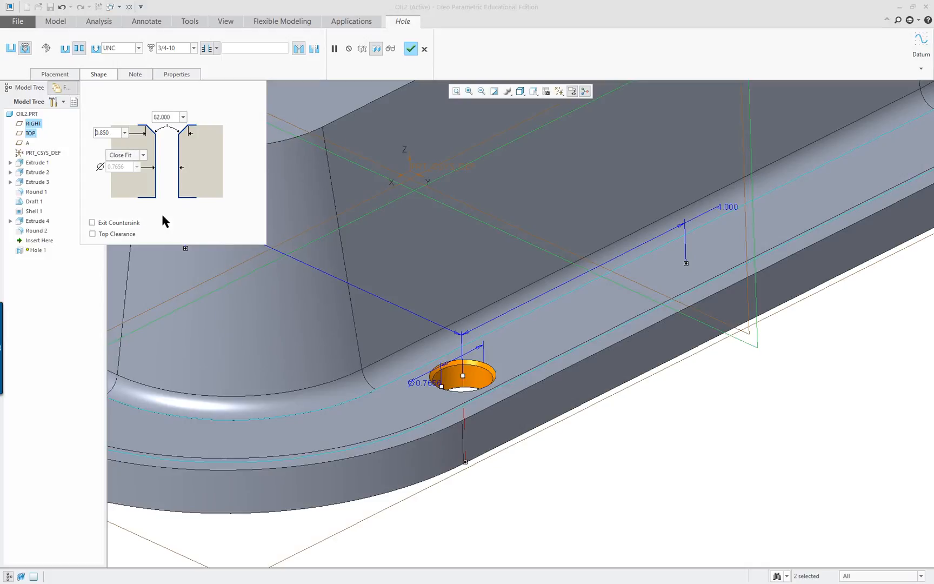
middle_click_drag(441, 374, 551, 184)
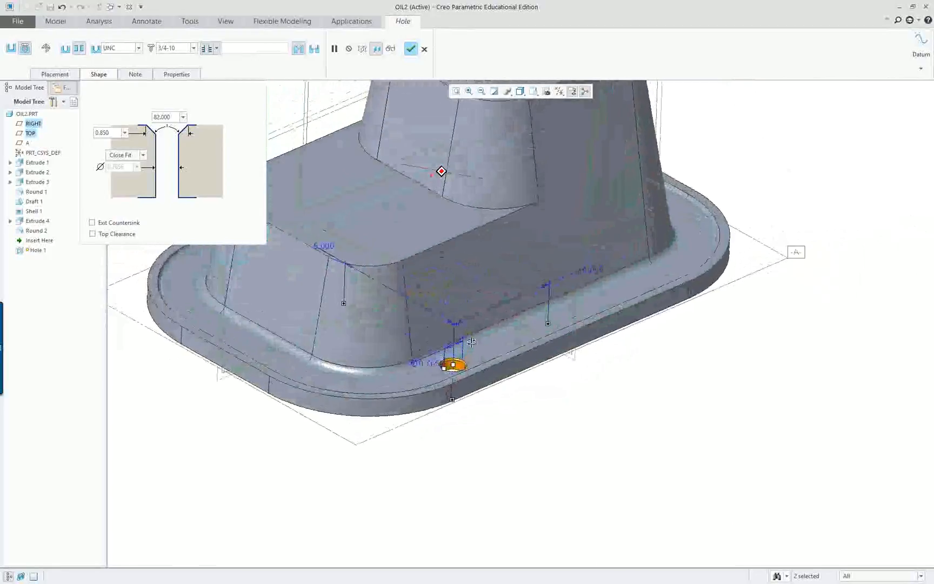
Turn off the spin center display, then inspect and complete the countersunk hole on the flange
left_click(586, 93)
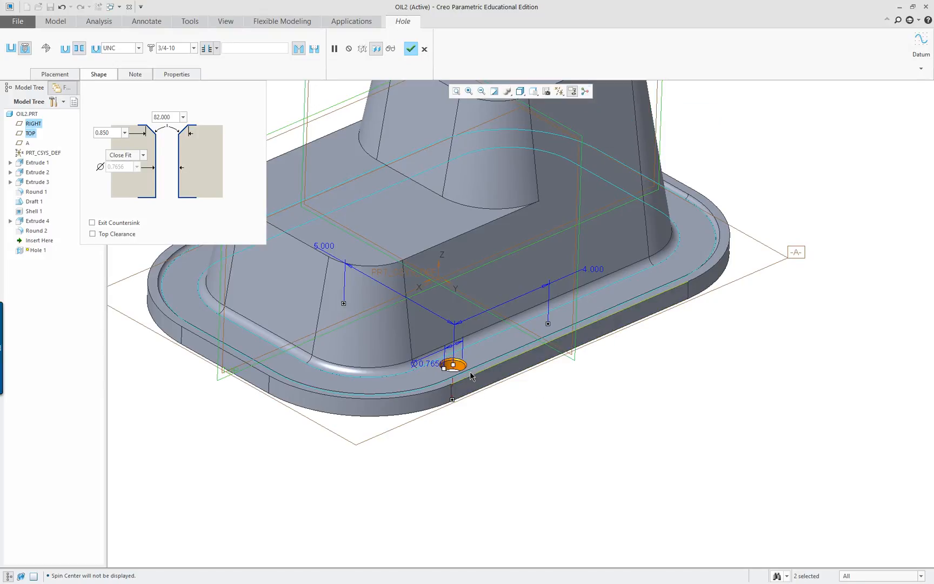
middle_click_drag(470, 375, 491, 327)
scroll(481, 355, "down", 5)
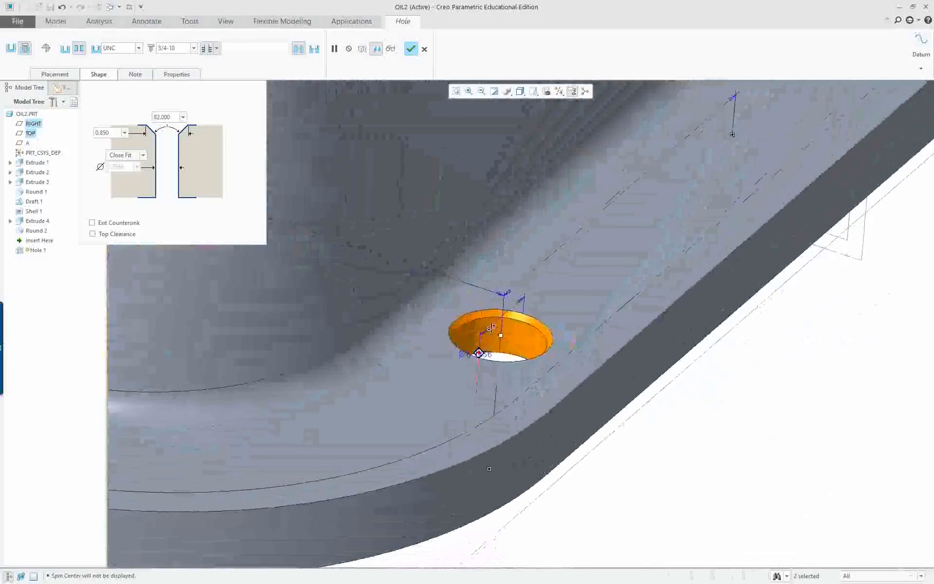
scroll(487, 328, "down", 8)
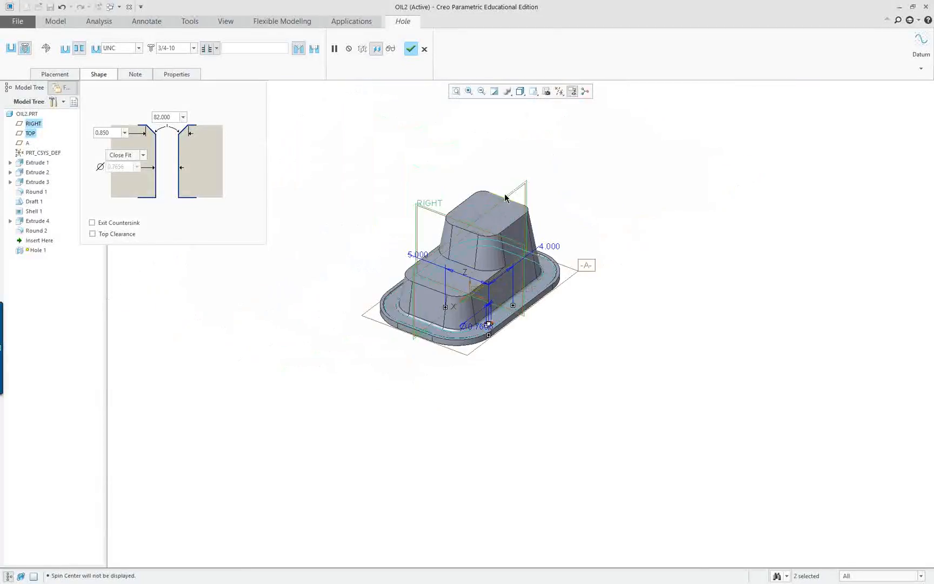
scroll(505, 198, "up", 4)
middle_click_drag(498, 283, 494, 287)
scroll(499, 295, "up", 2)
middle_click(627, 236)
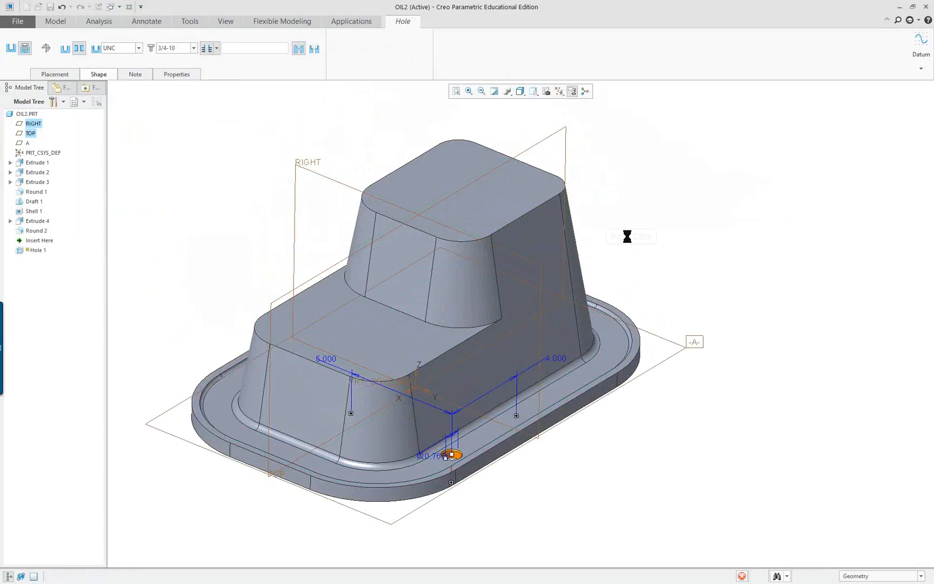
Start a table pattern of the hole using its 4.000 and 5.000 offset dimensions as the table dimensions
right_click(631, 222)
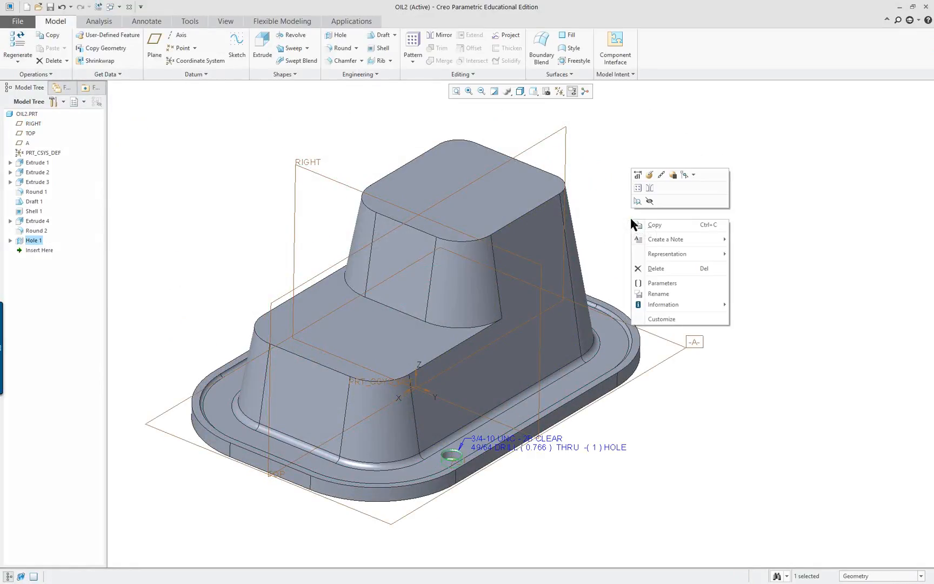
left_click(635, 189)
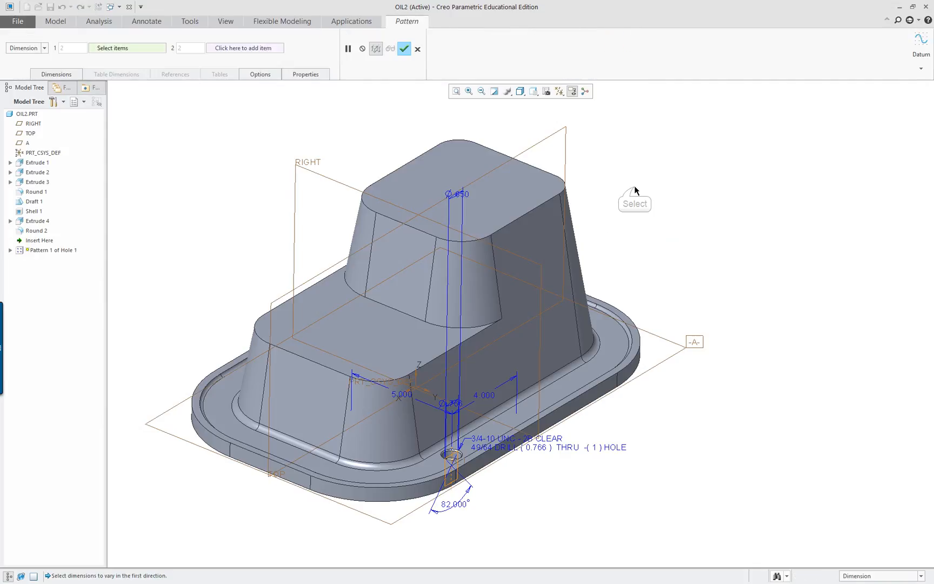
left_click(33, 49)
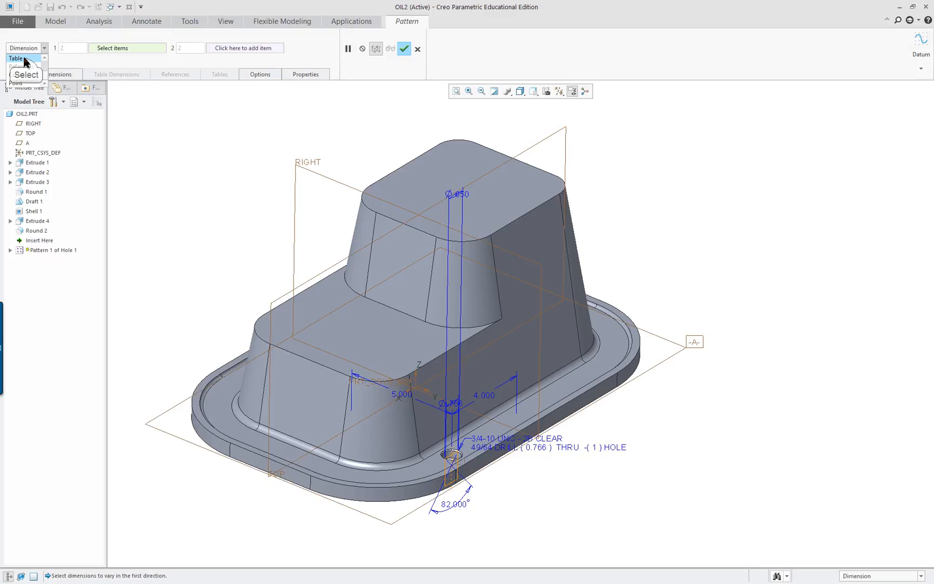
left_click(24, 58)
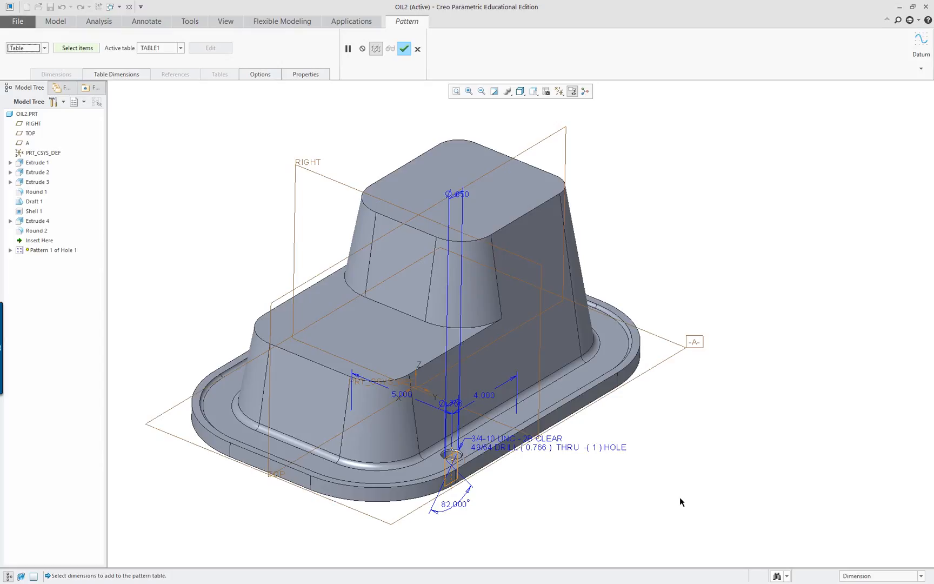
left_click(483, 397)
left_click(395, 397, "ctrl")
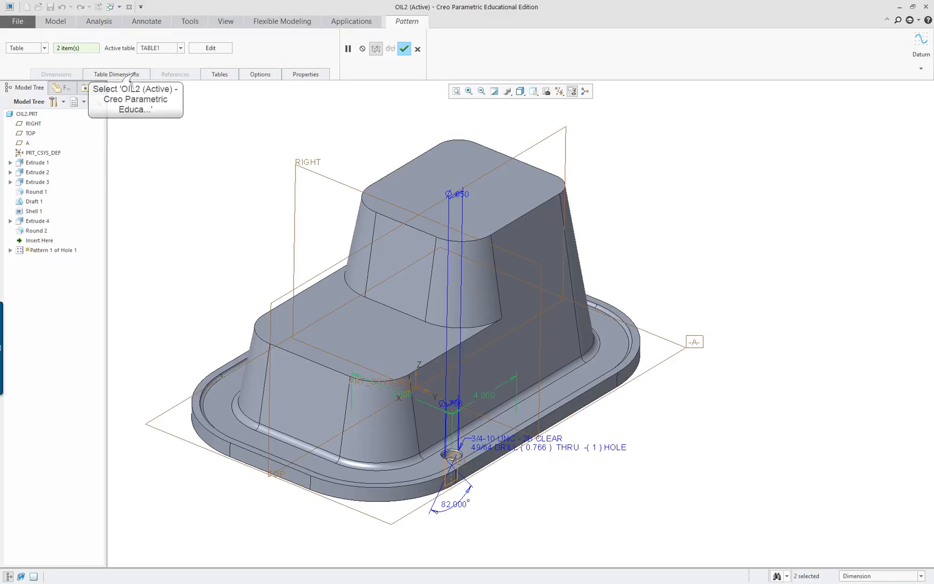
left_click(116, 74)
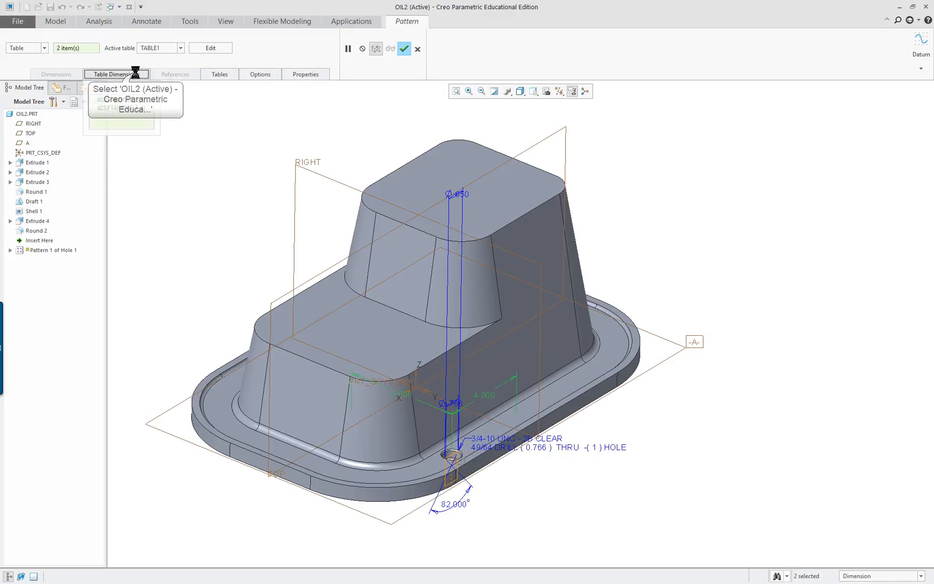
Open pattern table TABLE1 for editing and move its window clear of the pattern settings
left_click(210, 48)
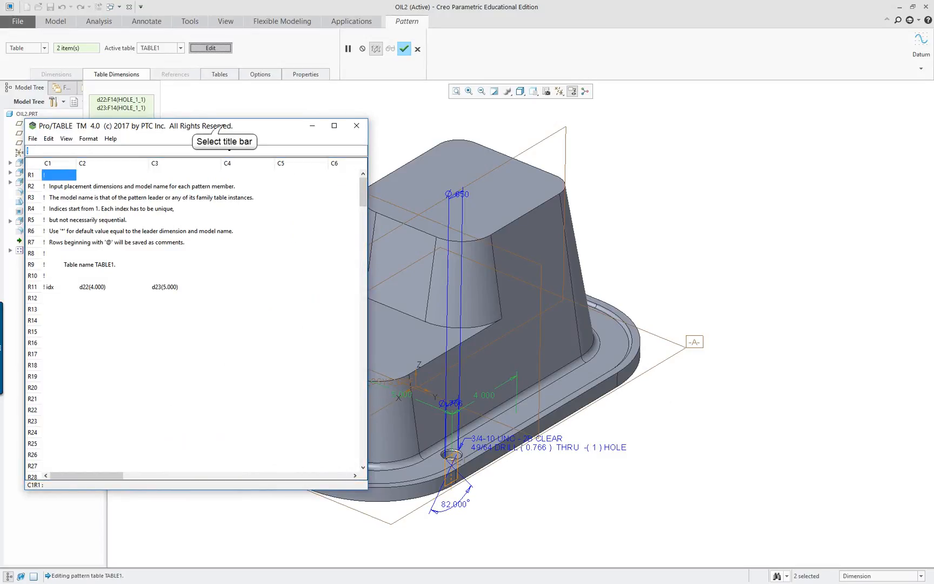
left_click_drag(225, 128, 280, 156)
left_click_drag(288, 164, 305, 175)
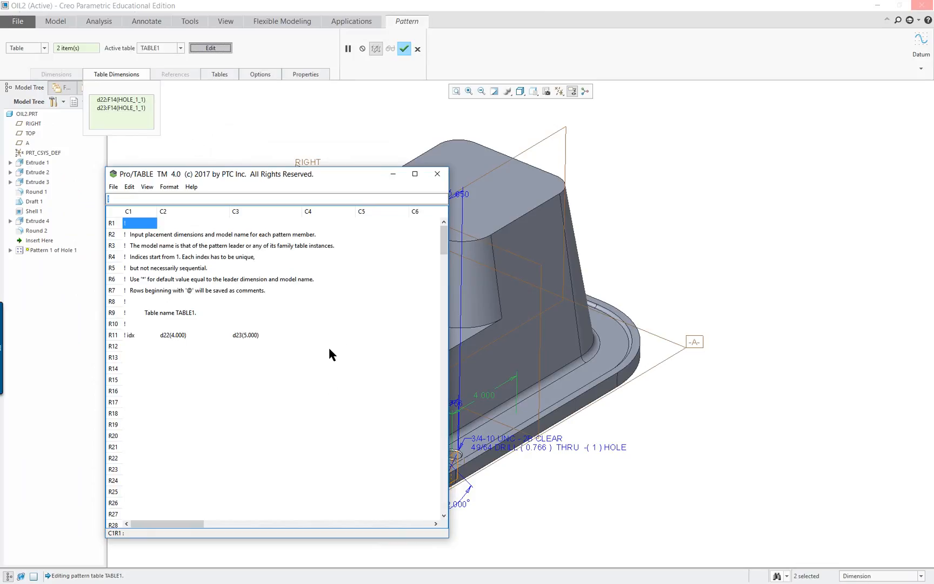
Switch to the ref-only_1-18.pdf reference in Adobe Acrobat Reader and examine the pattern table values in Figures 17.16(d) to 17.16(g)
key("alt+F4")
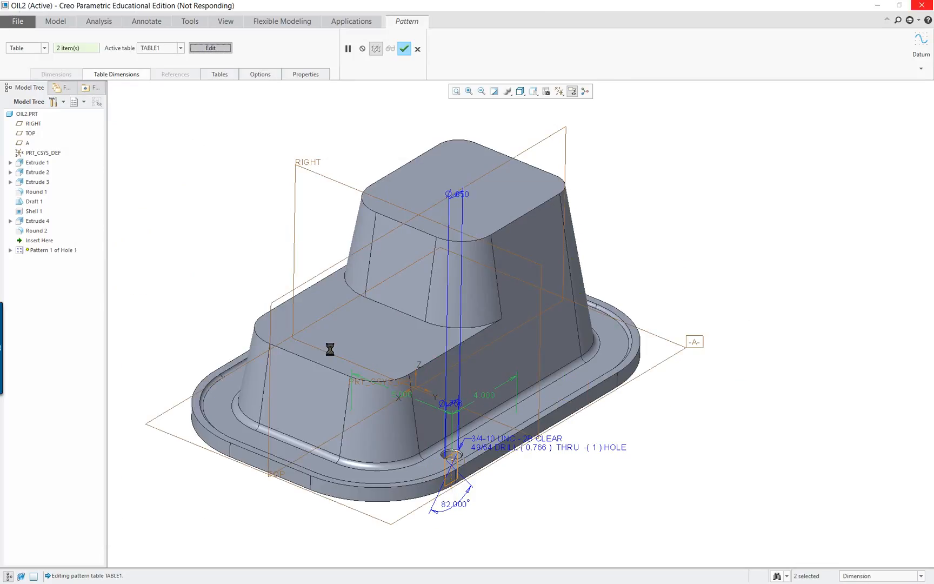
key("alt+Tab")
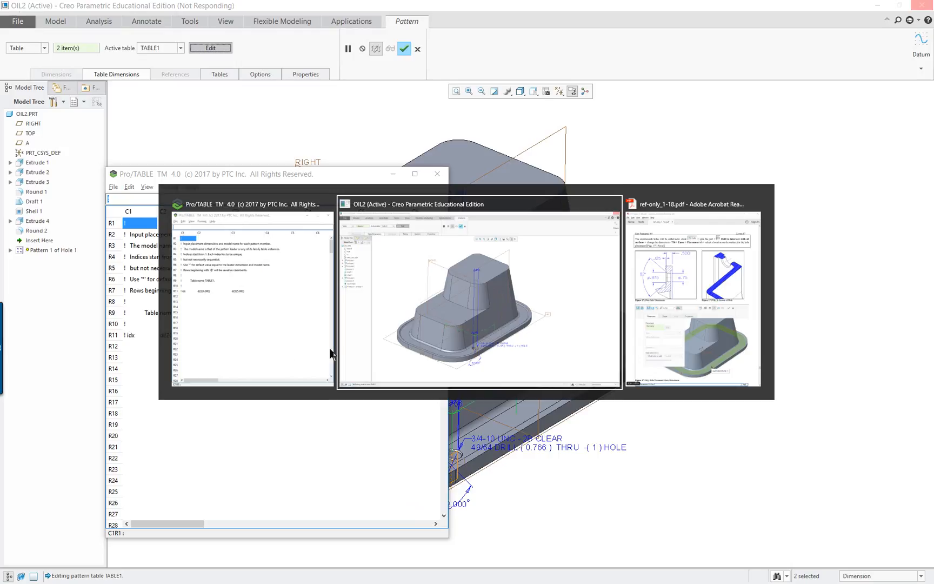
key("alt+Tab")
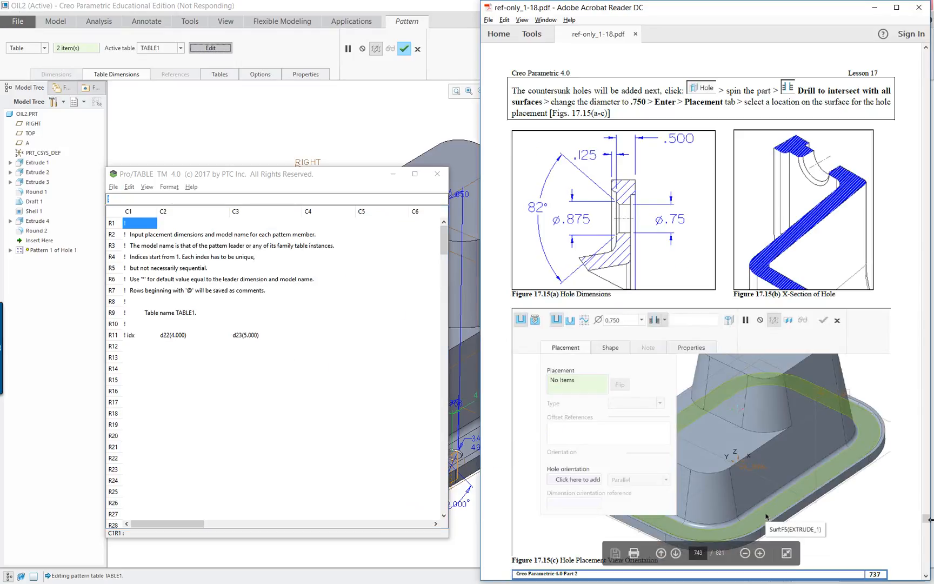
double_click(926, 552)
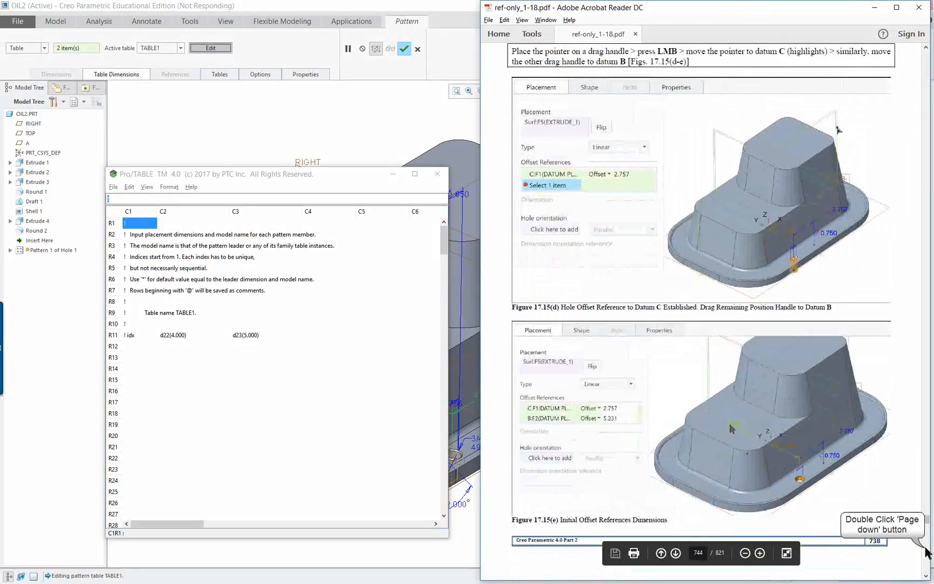
left_click(926, 553)
left_click(925, 553)
left_click(925, 553)
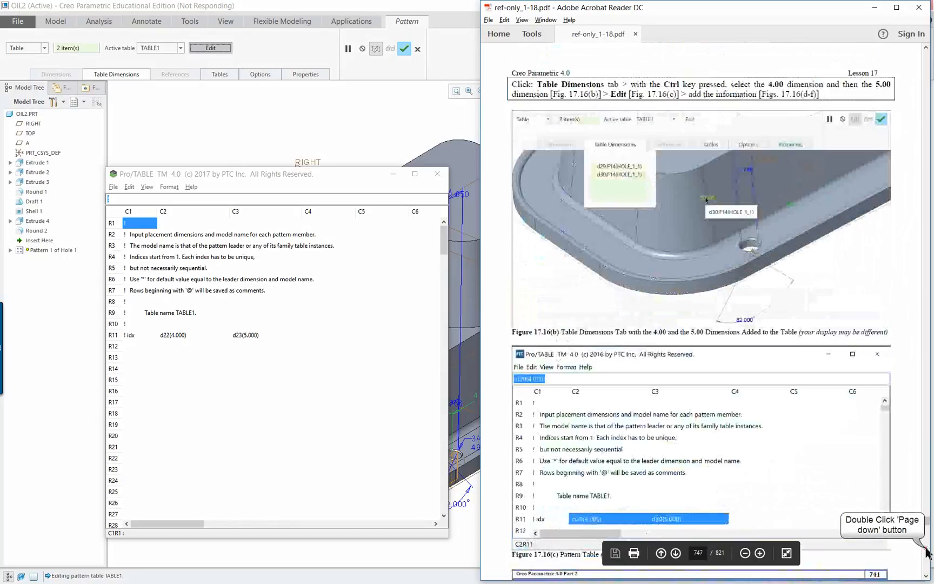
left_click(926, 553)
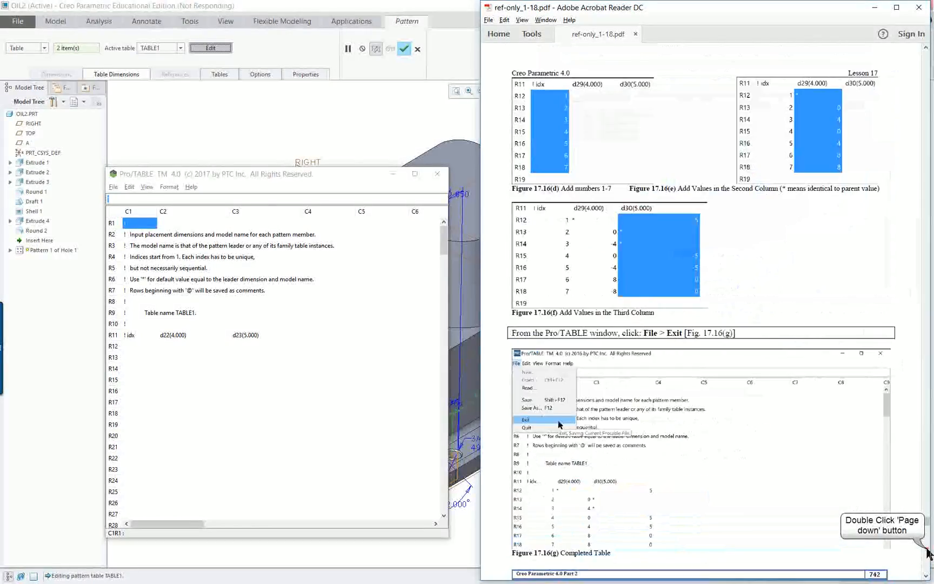
left_click(925, 553)
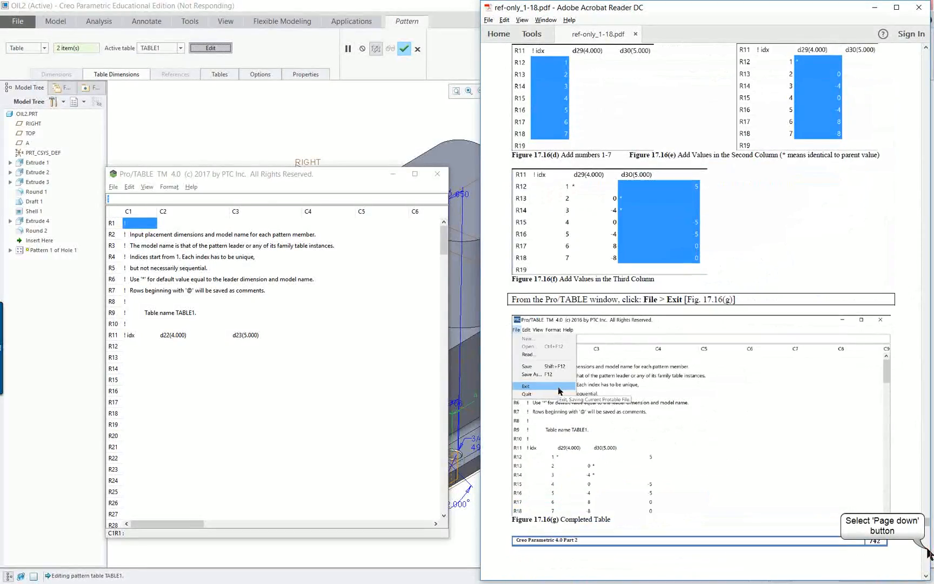
left_click(926, 553)
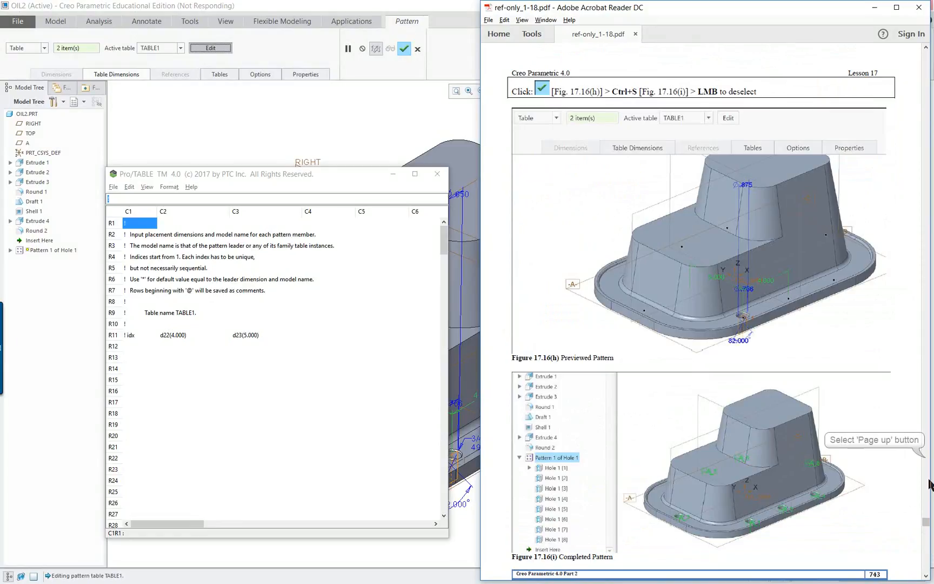
left_click(925, 462)
scroll(777, 447, "down", 1)
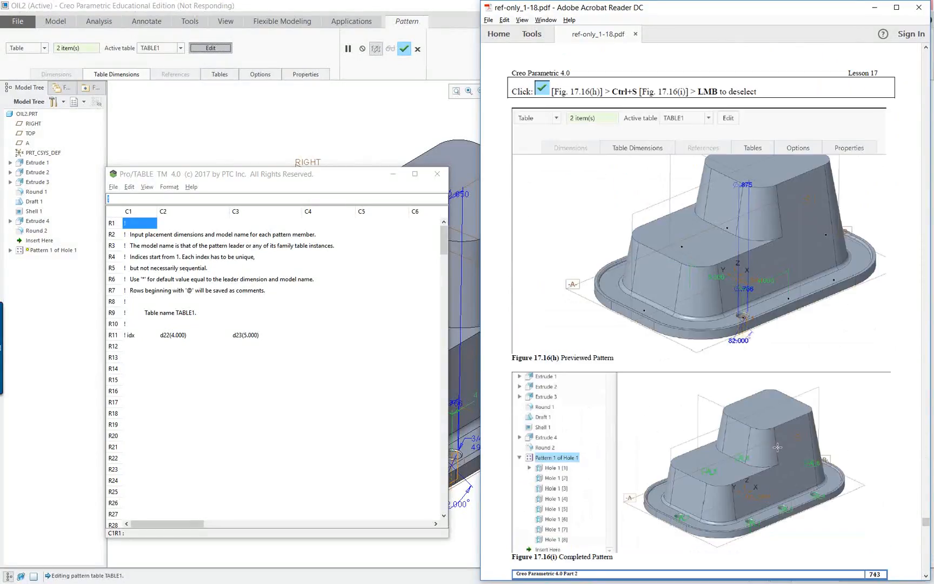
scroll(777, 447, "up", 1)
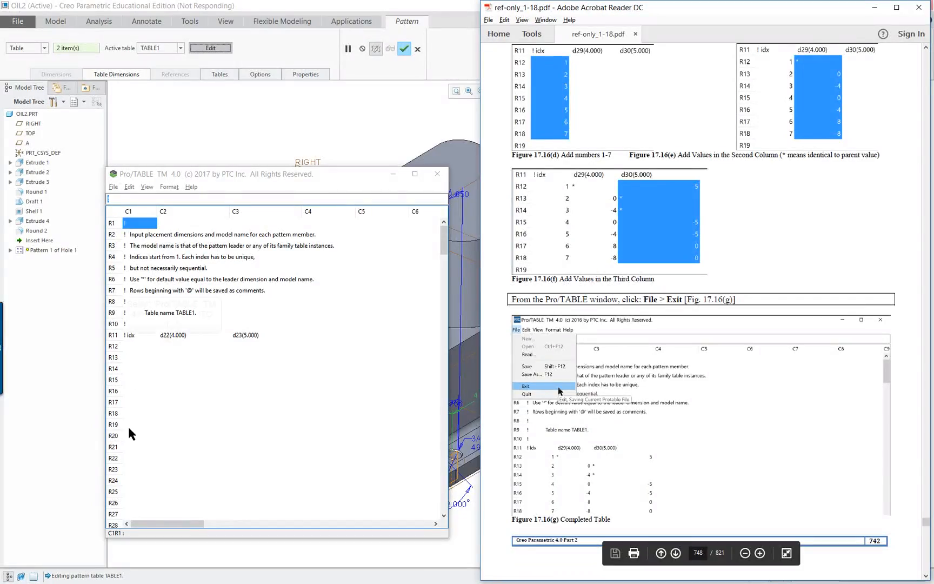
In the Pro/TABLE window, enter the index numbers 1 through 8 in the idx column, rows R12 to R19
left_click(163, 345)
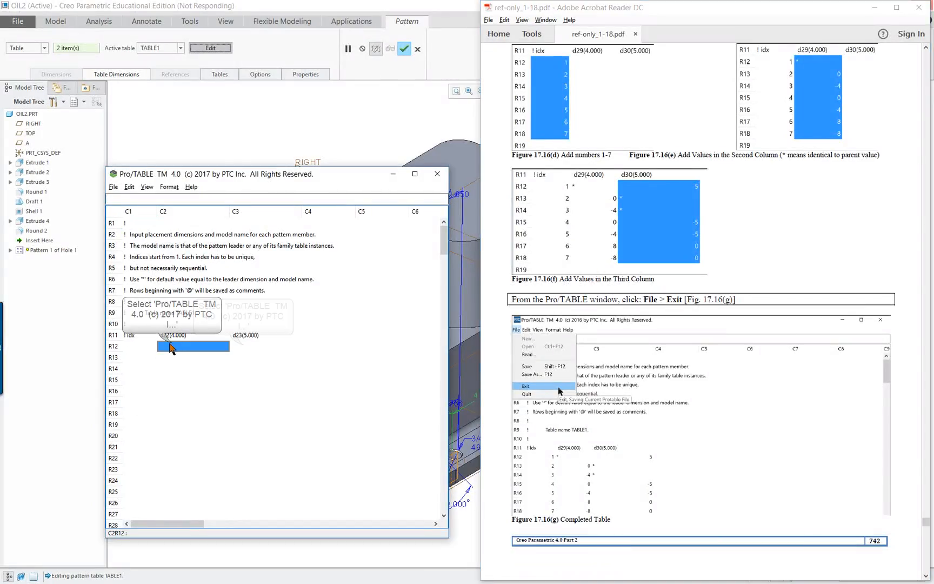
left_click(138, 350)
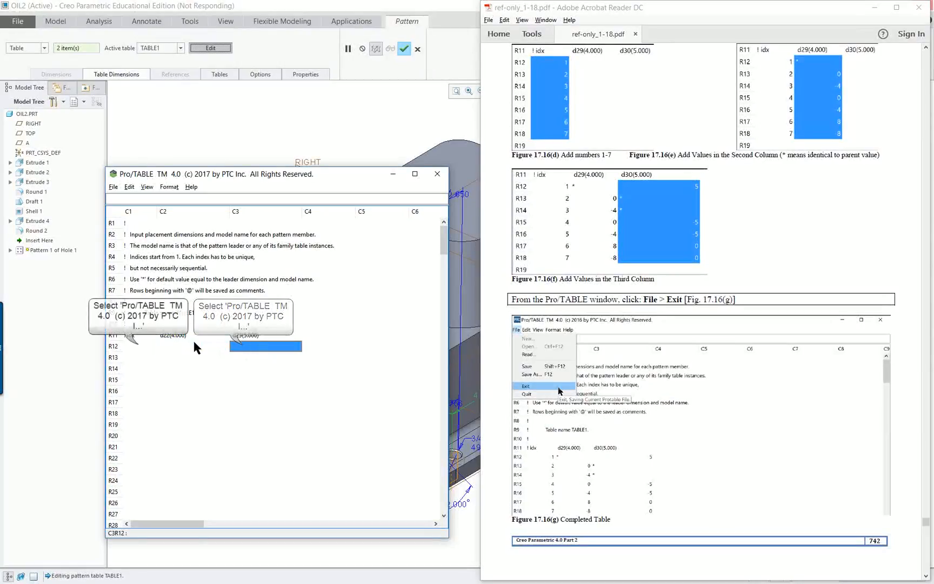
type("1")
left_click(129, 361)
type("2")
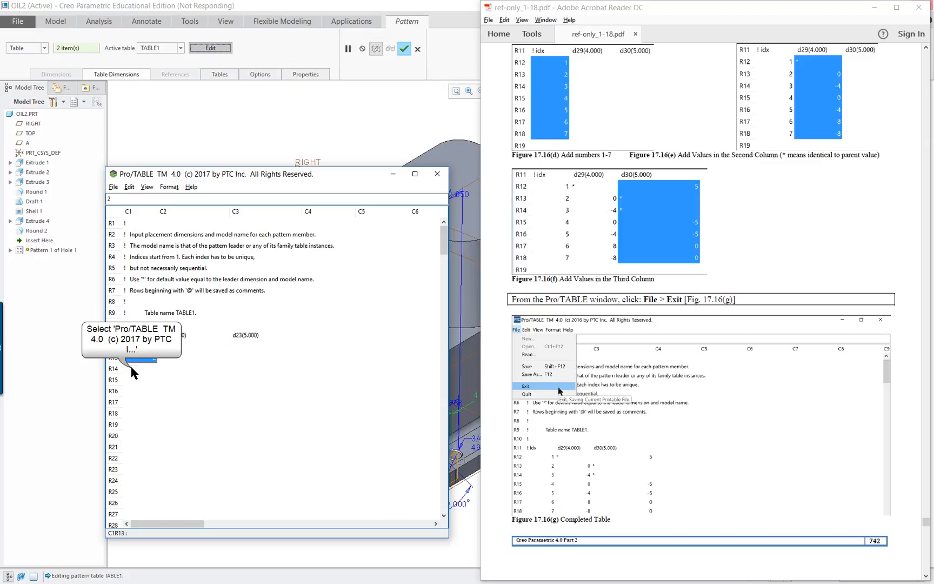
left_click(133, 370)
type("3")
left_click(140, 381)
type("4")
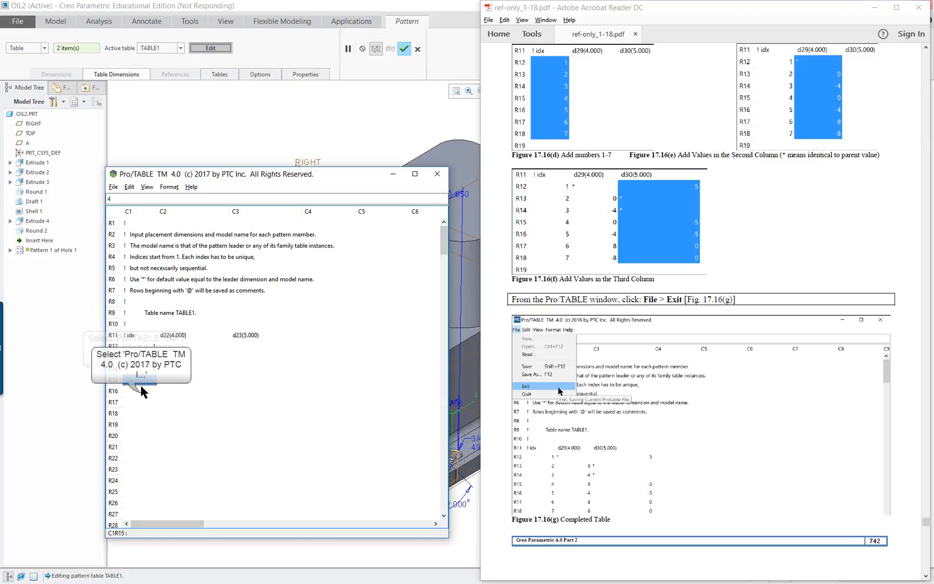
left_click(141, 390)
type("5 ")
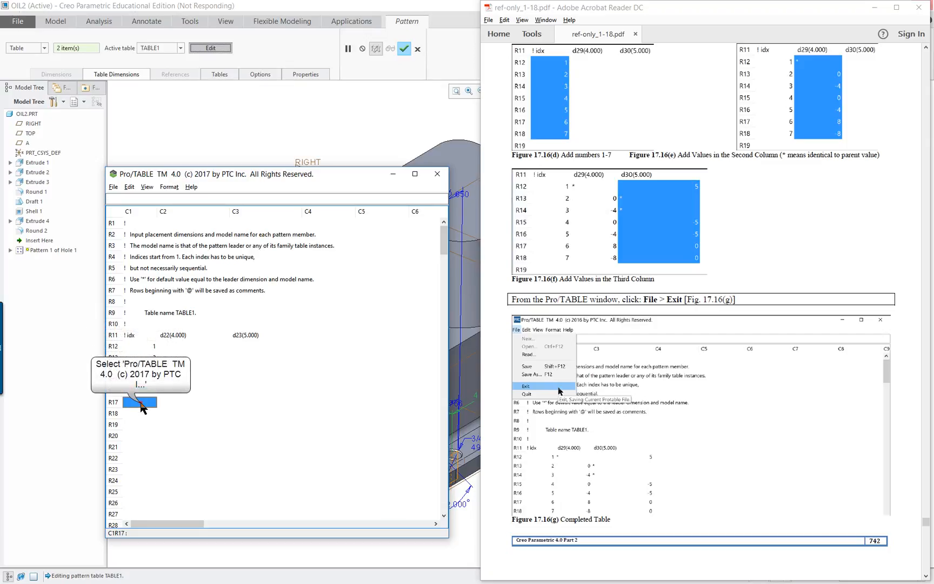
type("6")
left_click(136, 410)
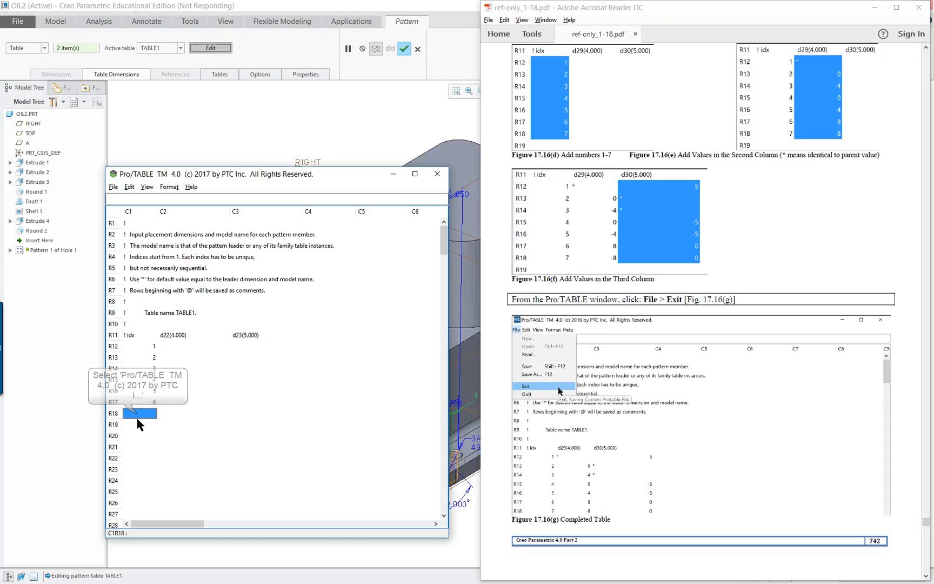
type("7")
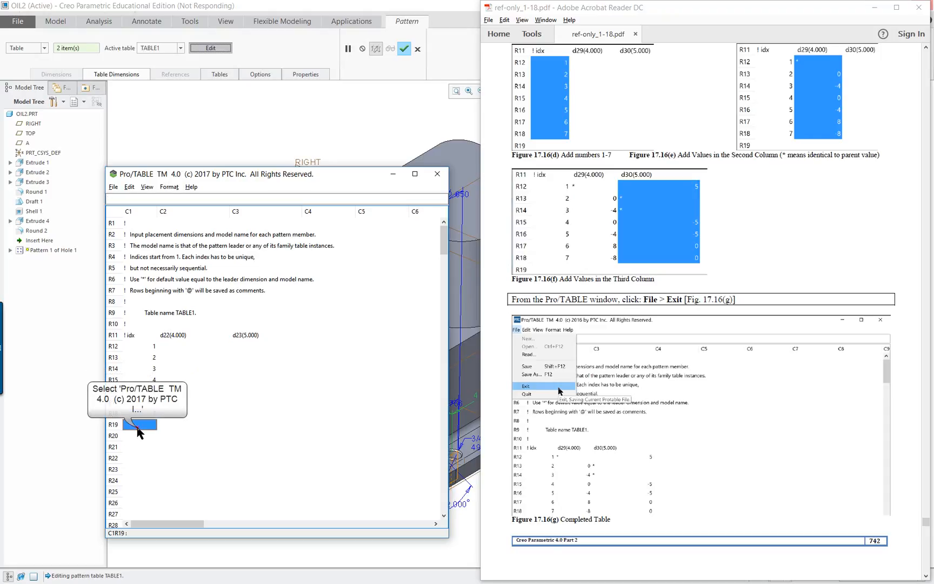
type("8")
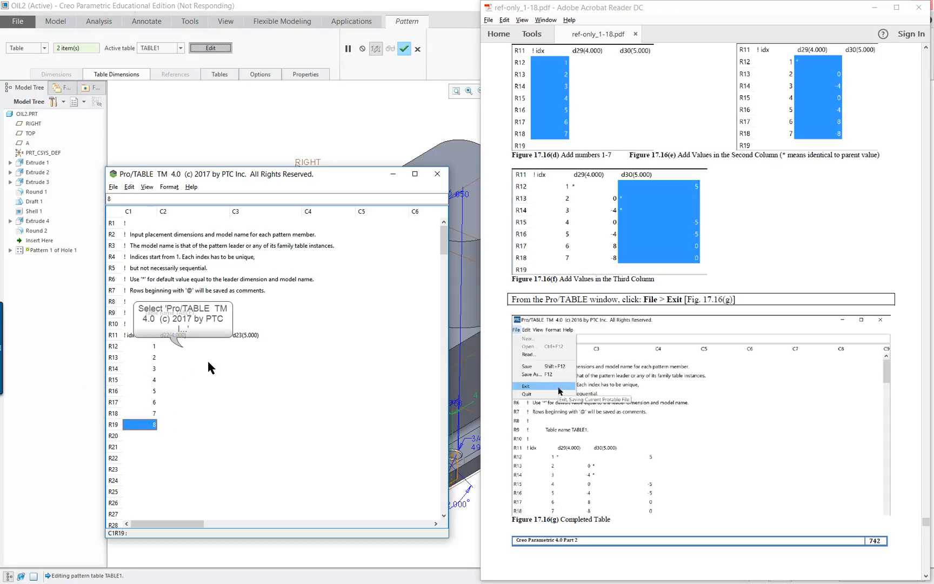
Fill the d22(4.000) column, rows R12 to R19, with *, 0, -4, 0, -4, 8, -8 and 0
left_click(183, 347)
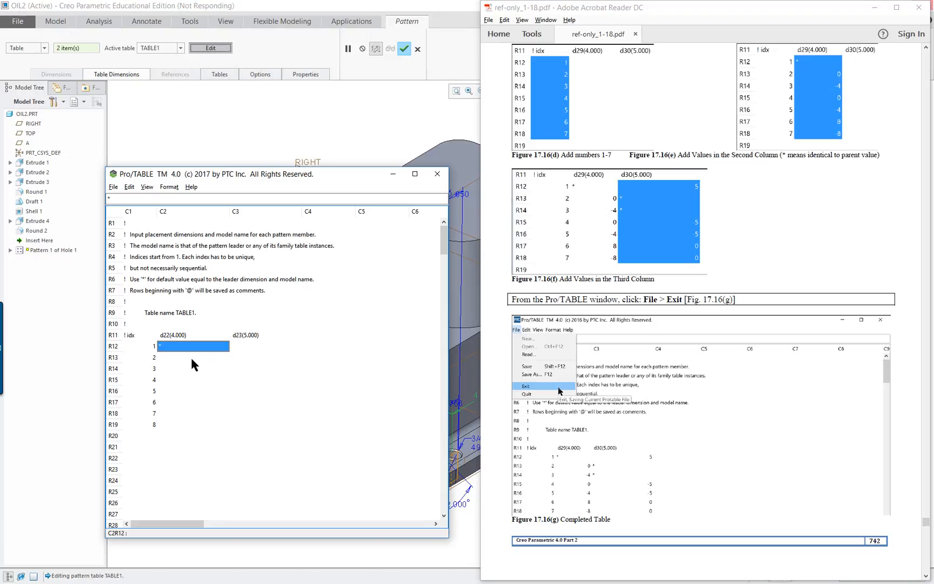
left_click(191, 359)
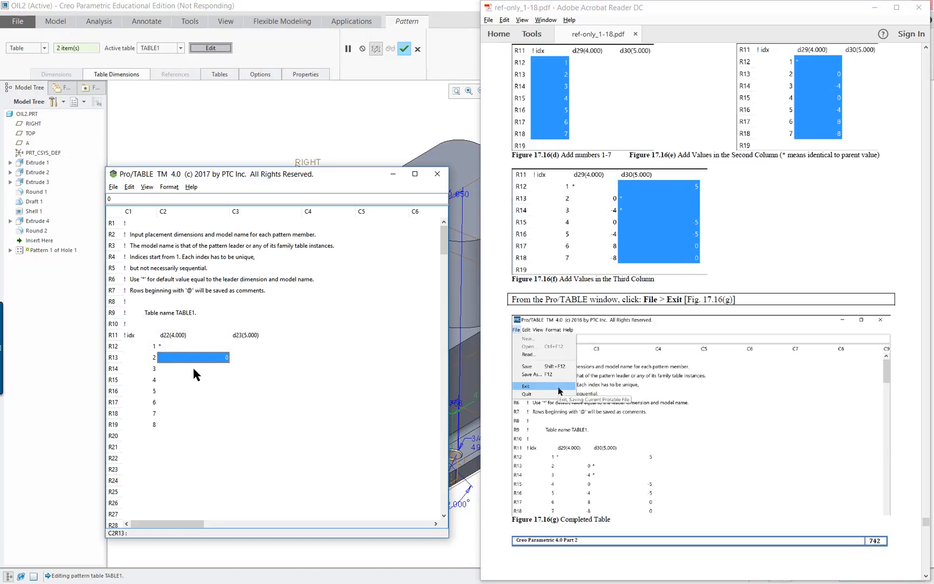
left_click(193, 369)
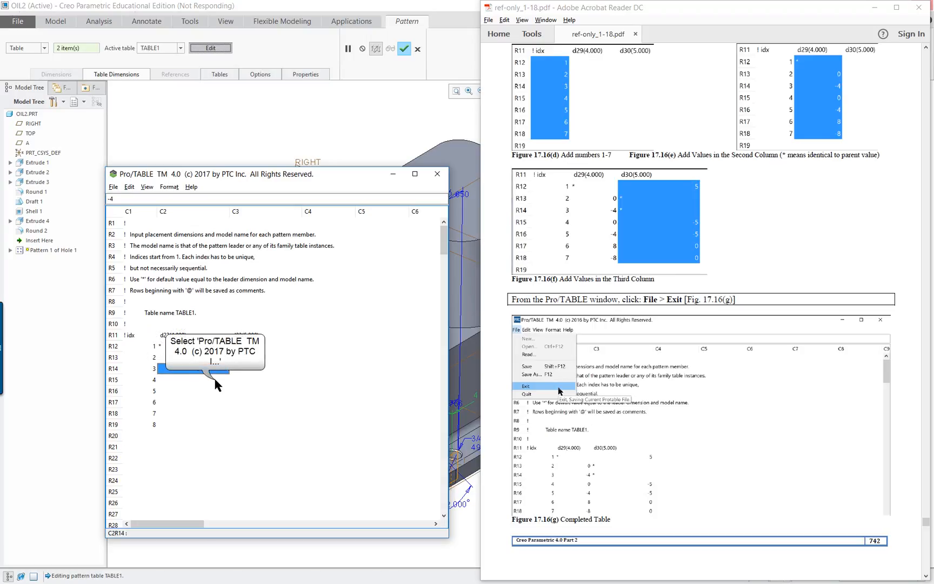
left_click(215, 381)
left_click(215, 390)
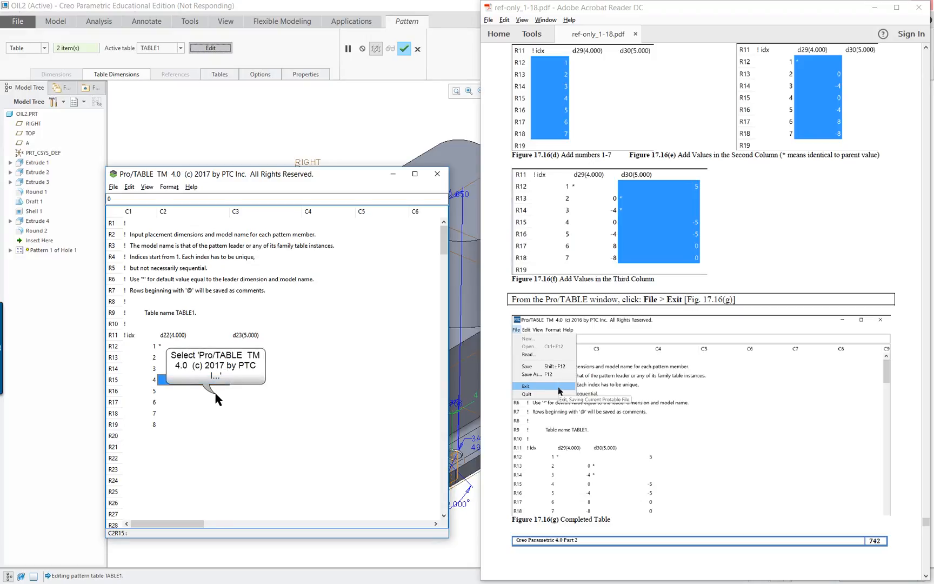
type("-4")
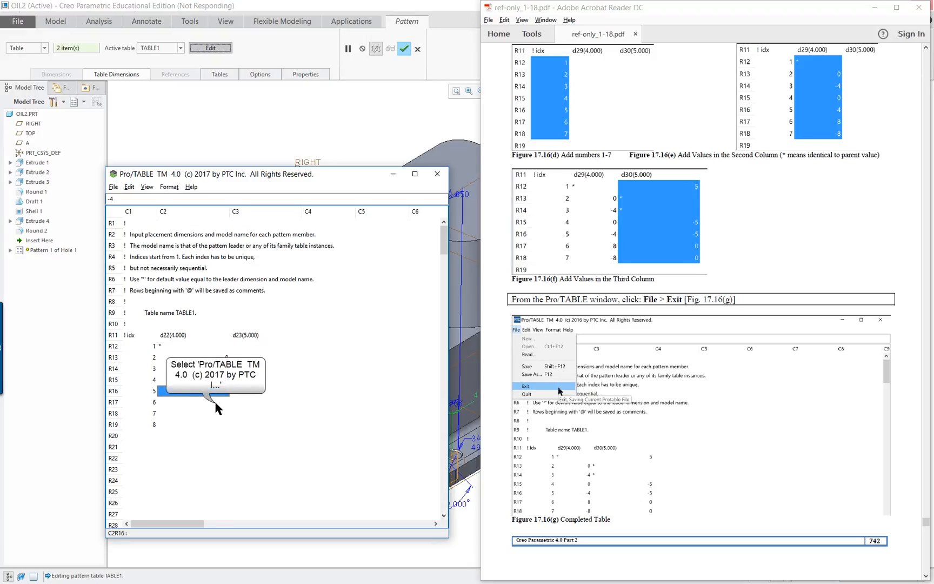
left_click(215, 402)
type("8")
left_click(214, 413)
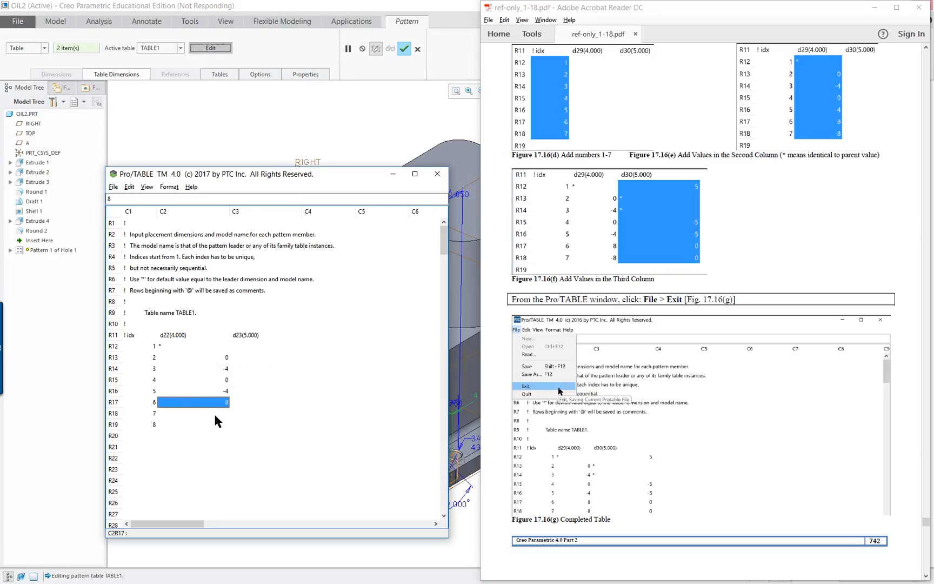
type("-8")
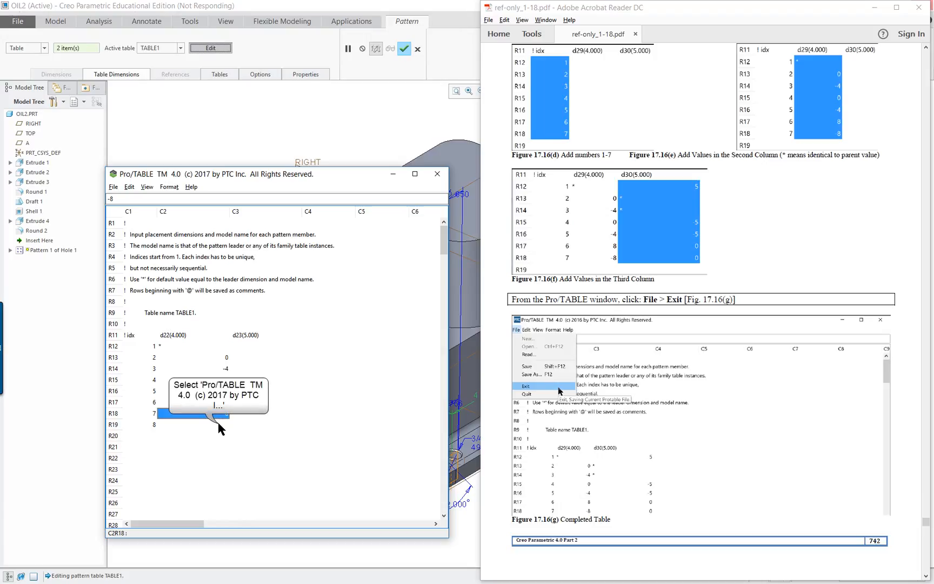
left_click(218, 425)
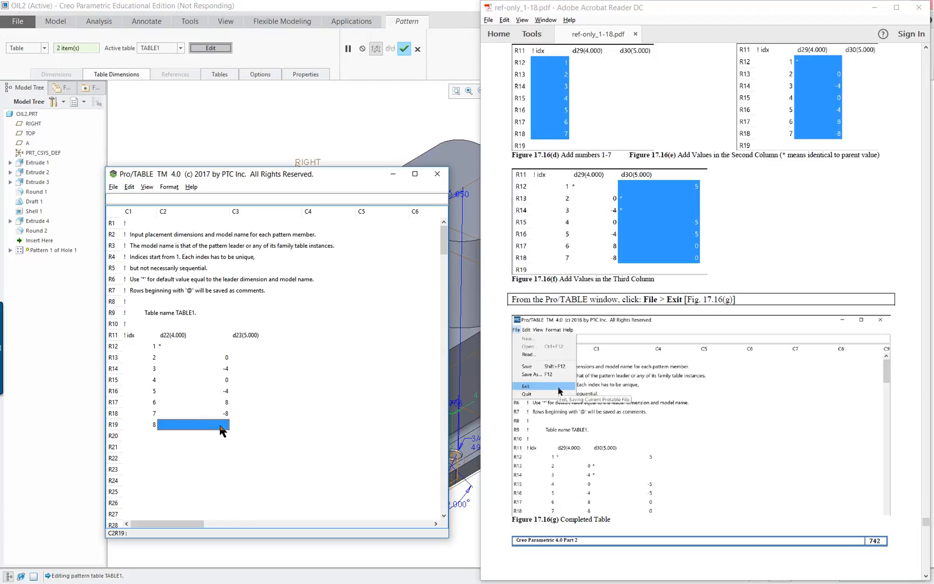
type("0")
Enter 5, 8 and * in the d23(5.000) column, rows R12 to R14
left_click(258, 347)
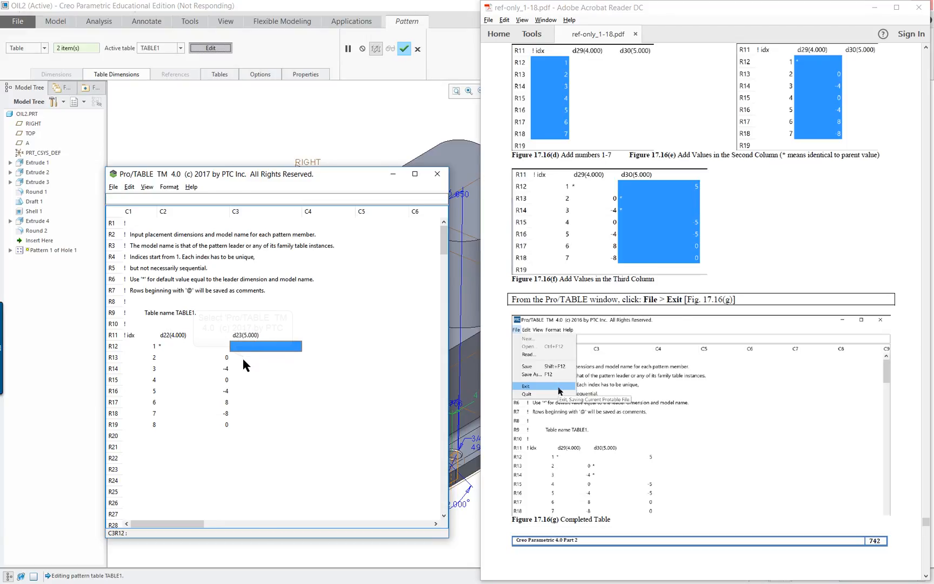
type("5")
key("Return")
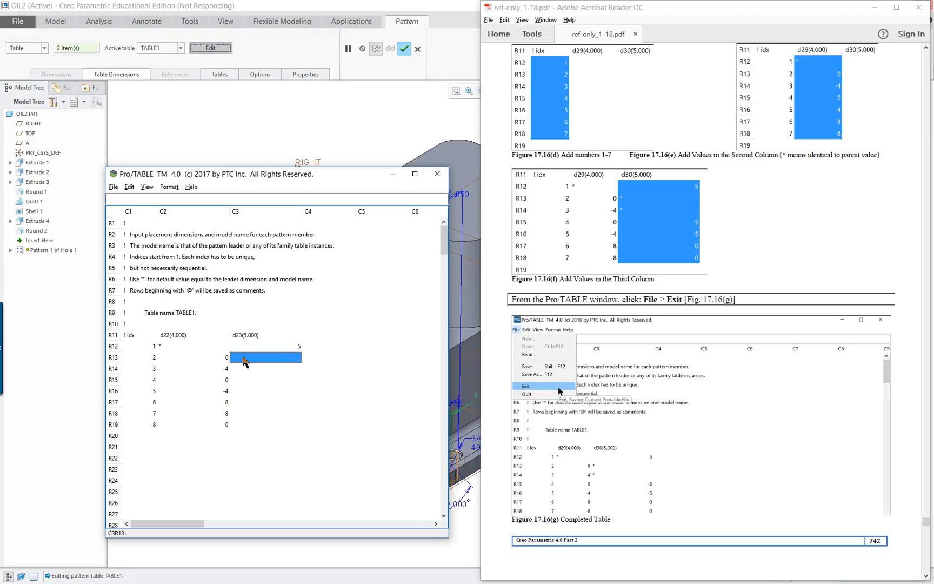
type("8")
left_click(257, 372)
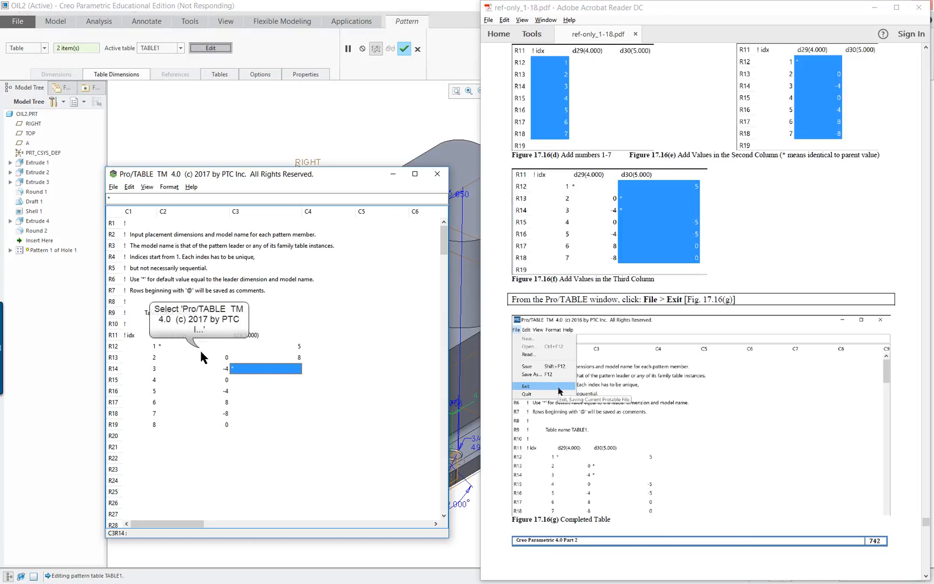
Continue the d23(5.000) column with * in R15, -5 in R16 and R17, and 0 in R18 and R19
left_click(284, 348)
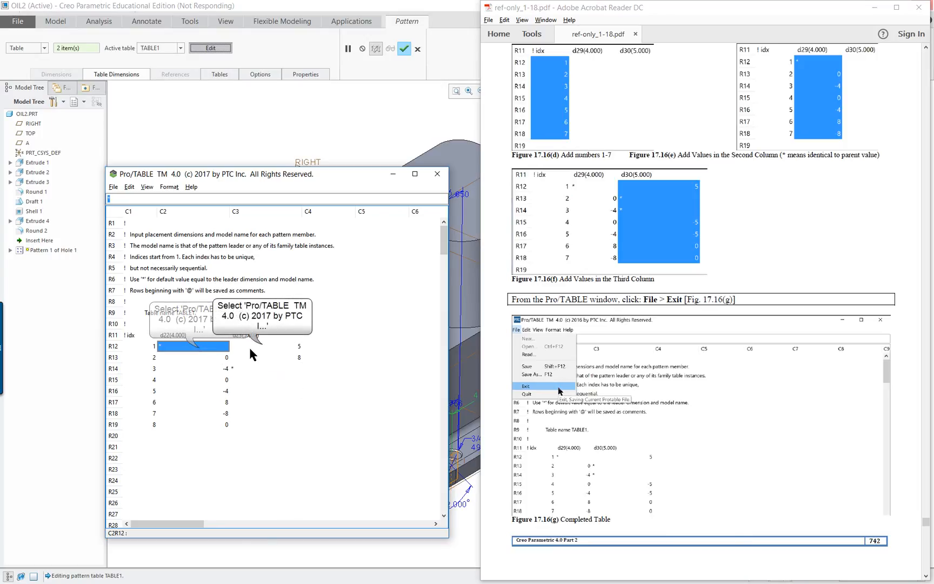
left_click(286, 365)
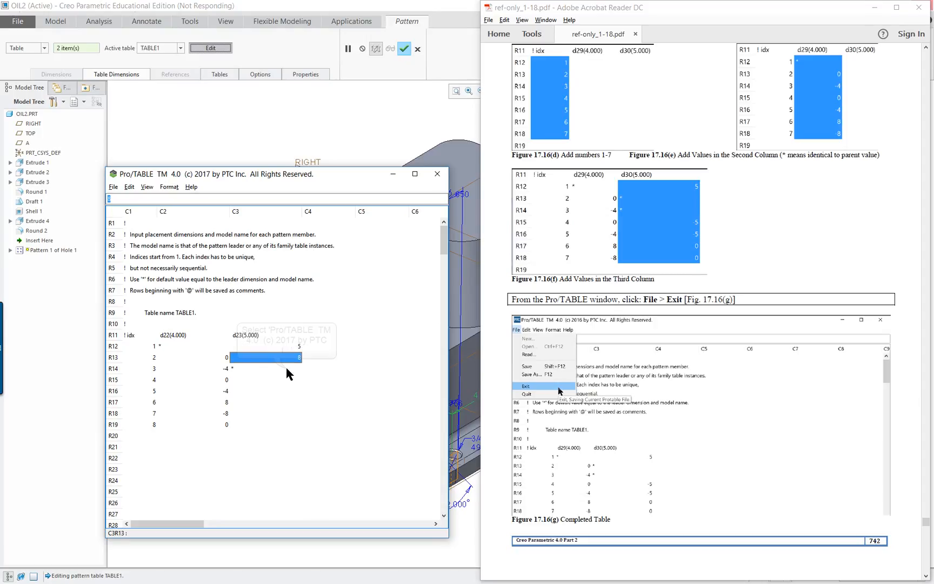
left_click(281, 380)
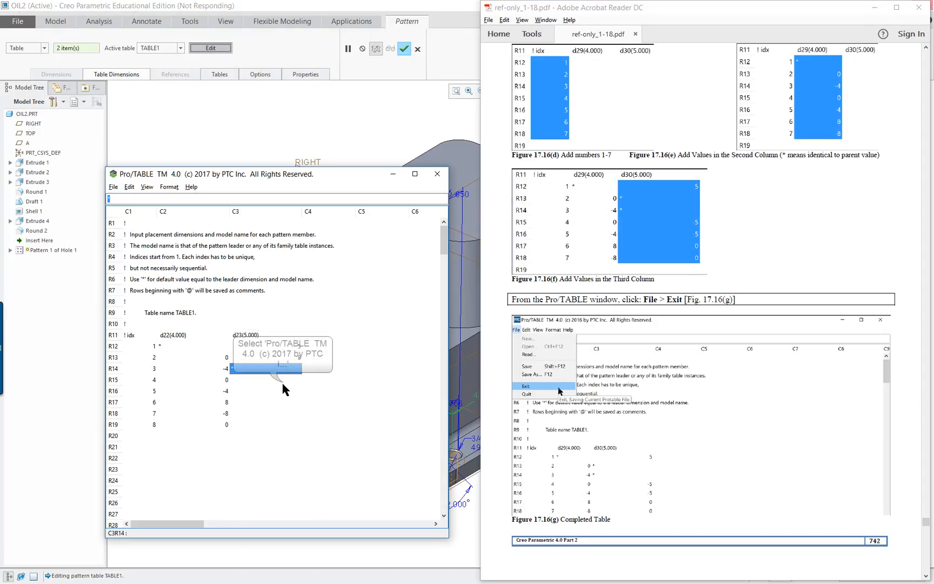
left_click(283, 380)
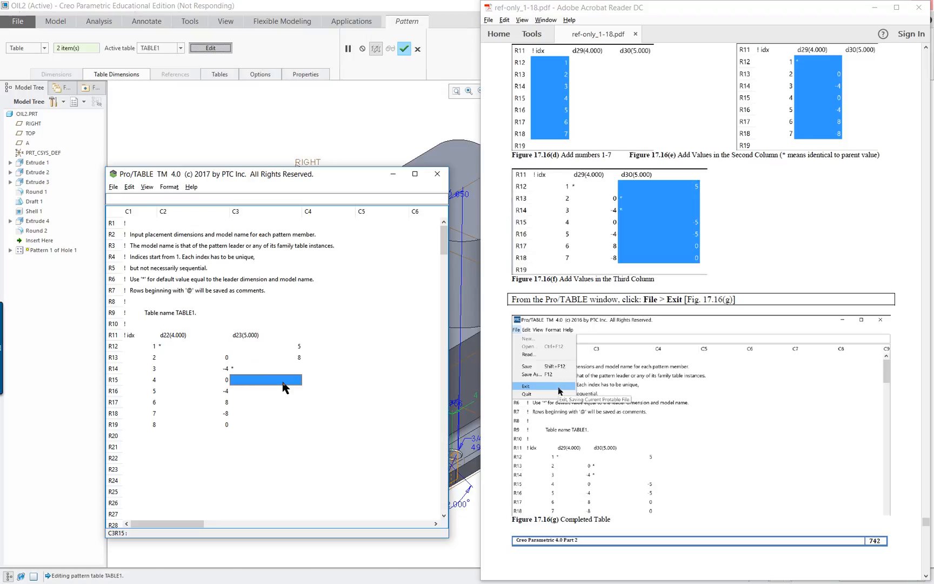
left_click(288, 391)
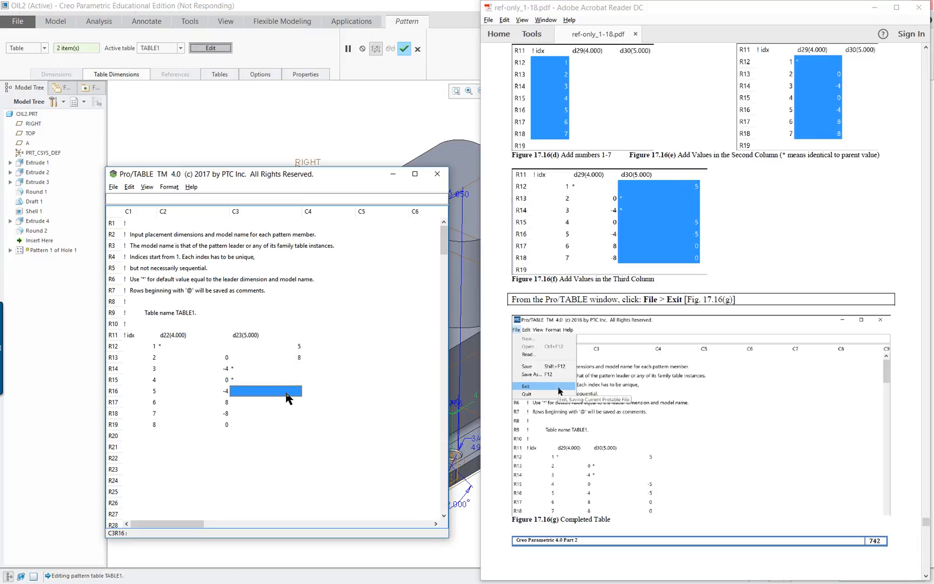
type("-5")
left_click(282, 405)
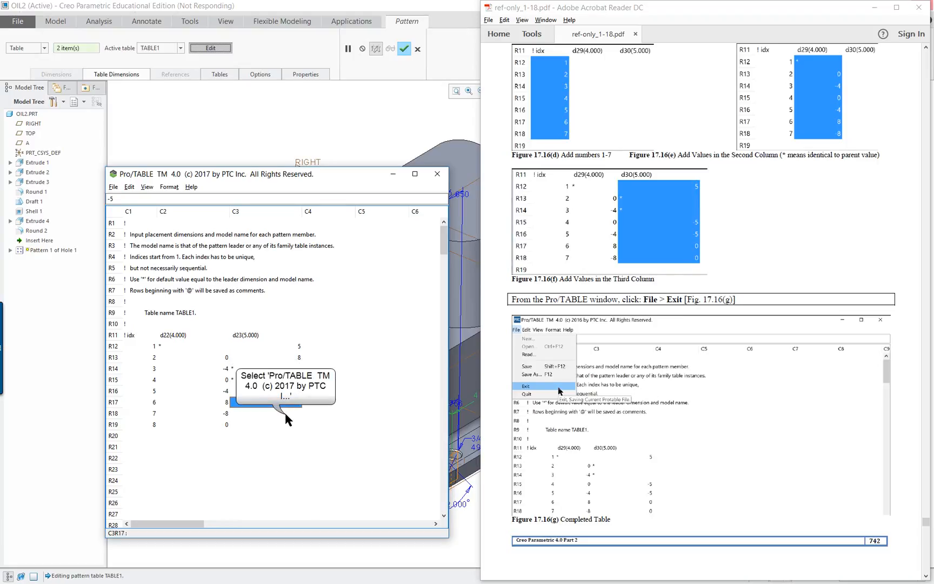
left_click(285, 412)
type("0")
left_click(284, 420)
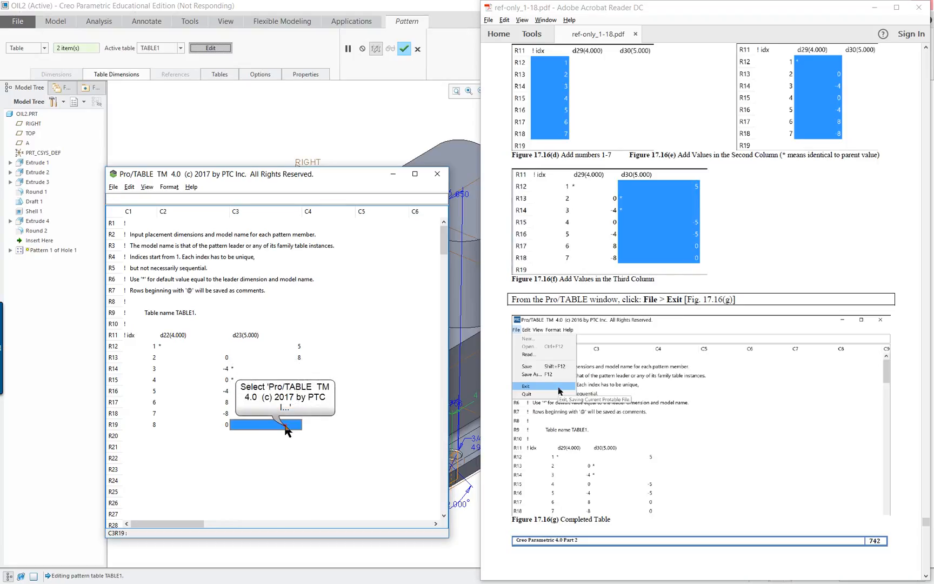
type("0")
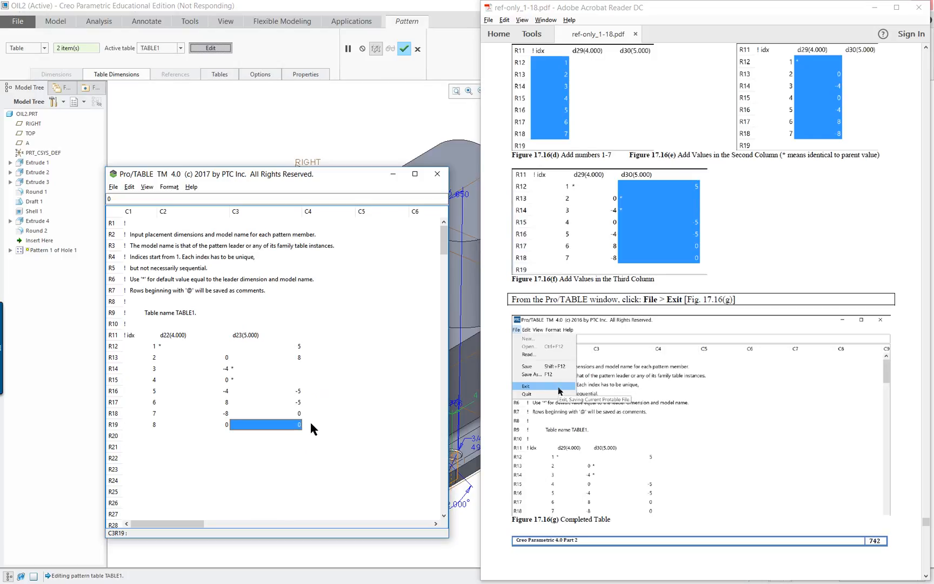
Correct the d23(5.000) column to * in R13, -5 in R15, 0 in R17 and -5 in R19
left_click(304, 380)
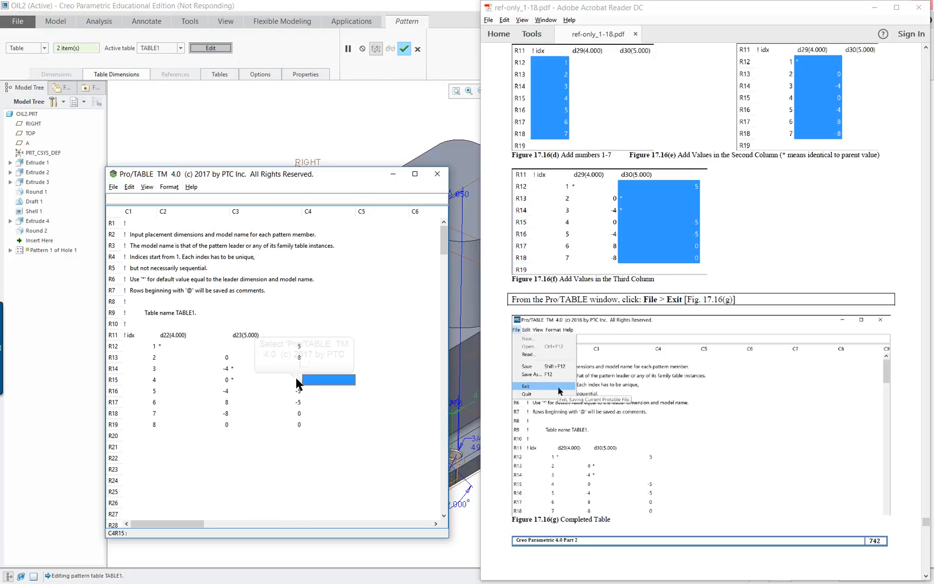
left_click(300, 349)
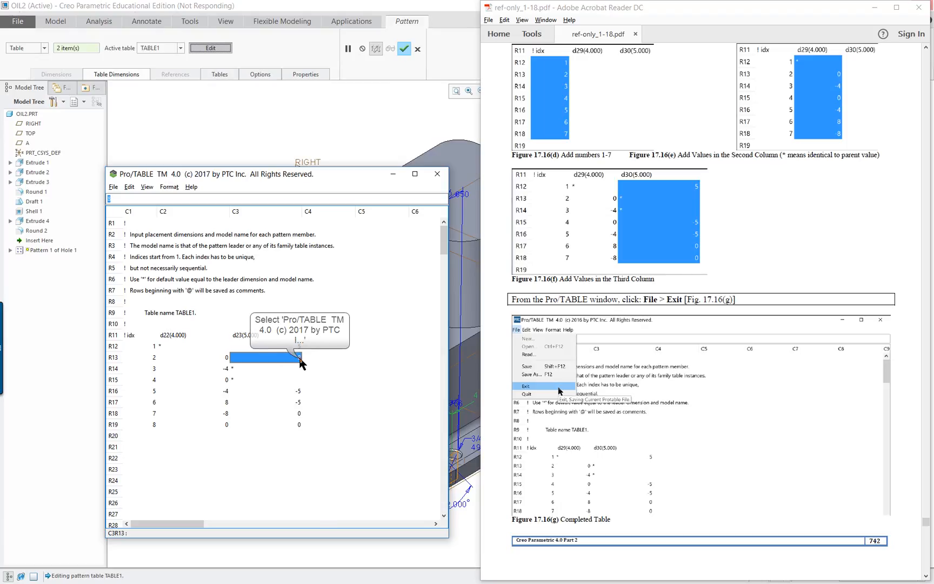
left_click(300, 357)
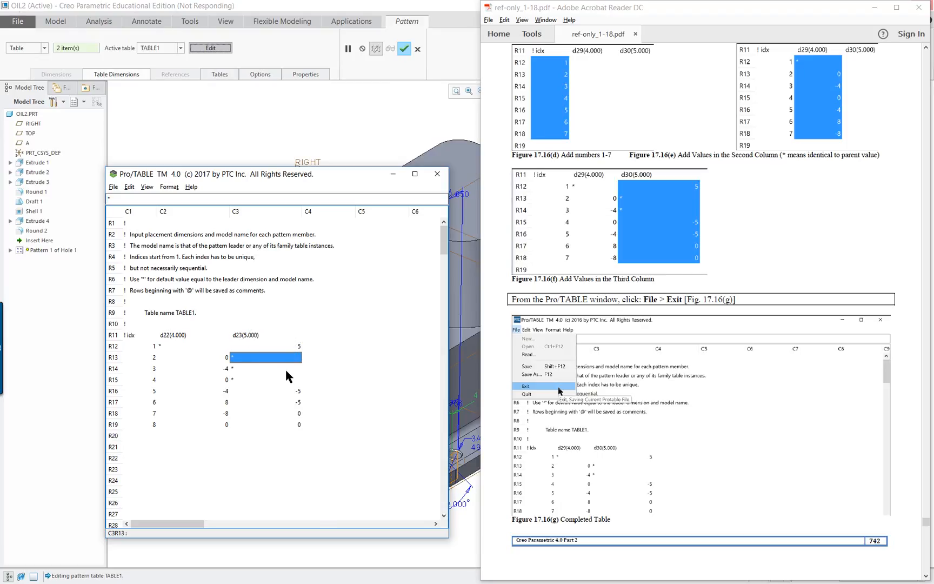
left_click(286, 370)
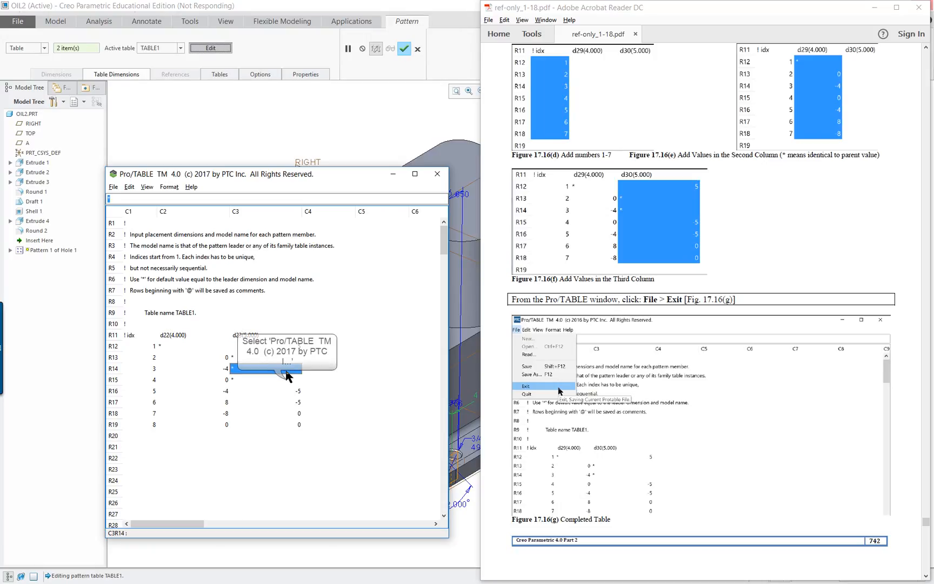
left_click(287, 381)
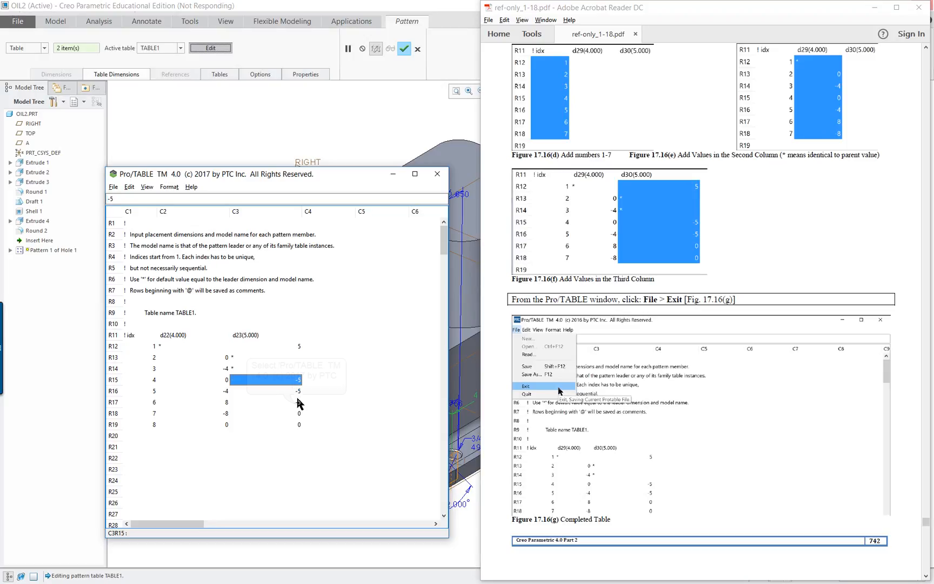
left_click(297, 403)
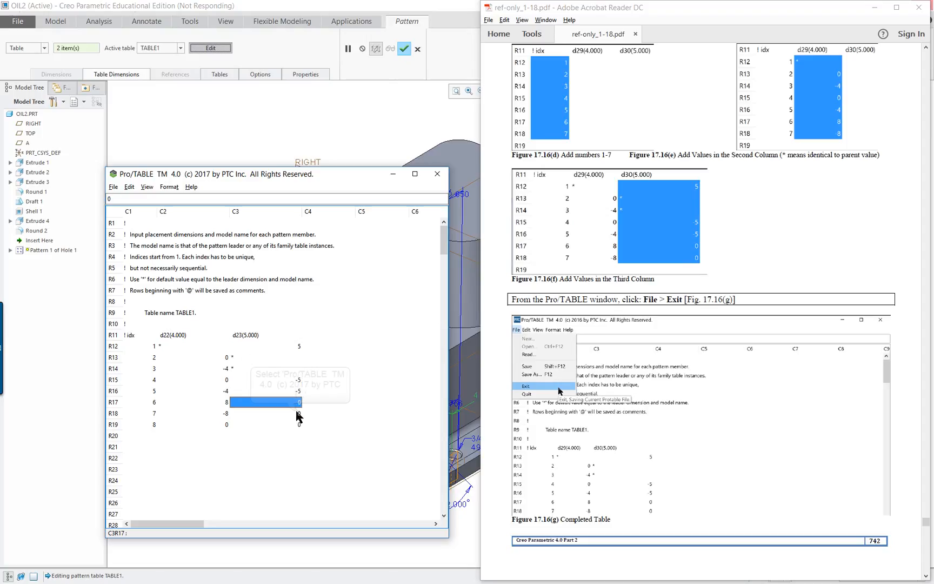
left_click(298, 415)
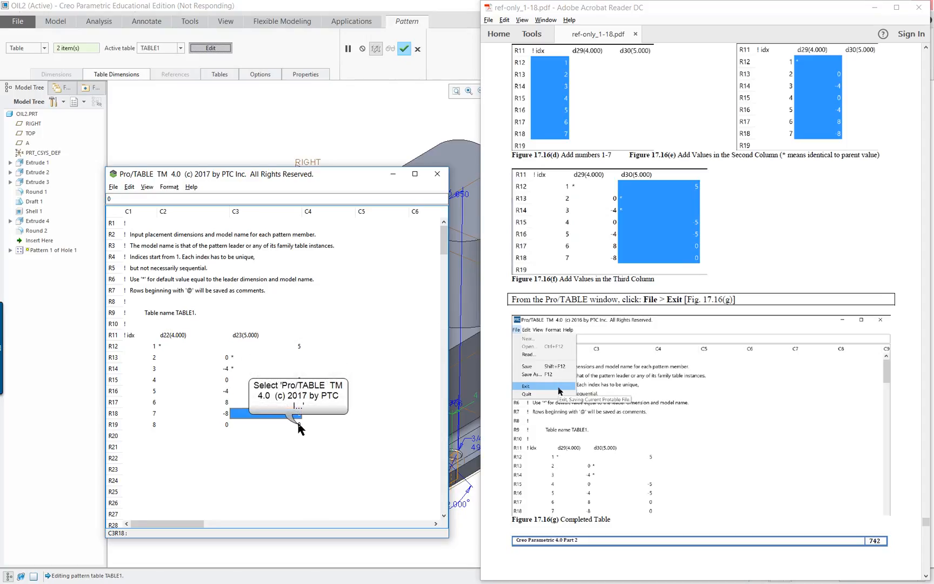
left_click(298, 424)
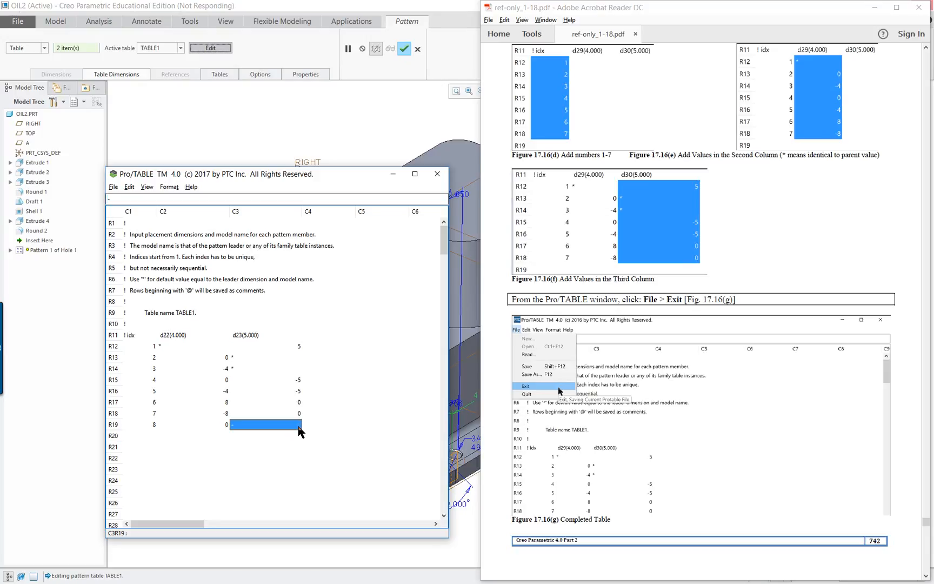
left_click(283, 456)
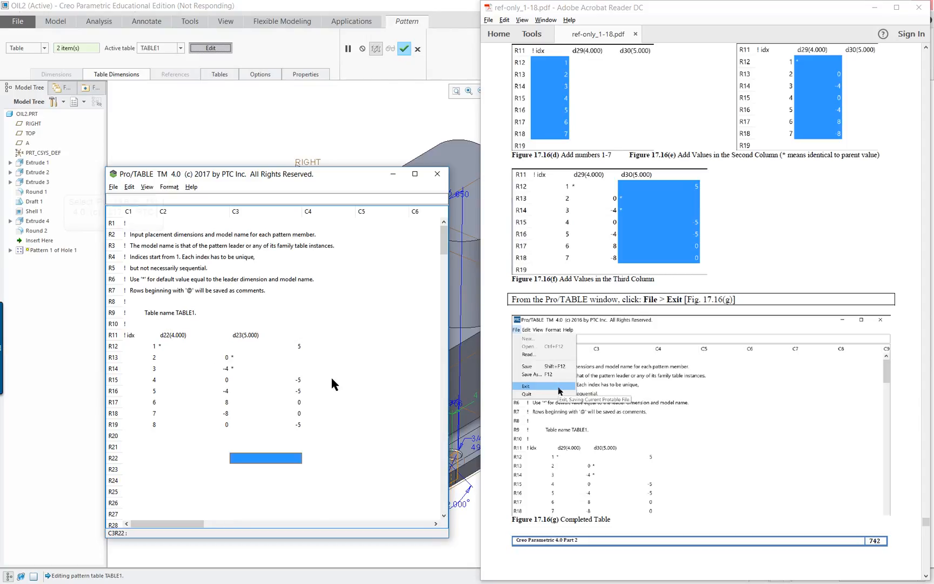
Exit Pro/TABLE saving TABLE1, and complete the table pattern of the hole
left_click(113, 186)
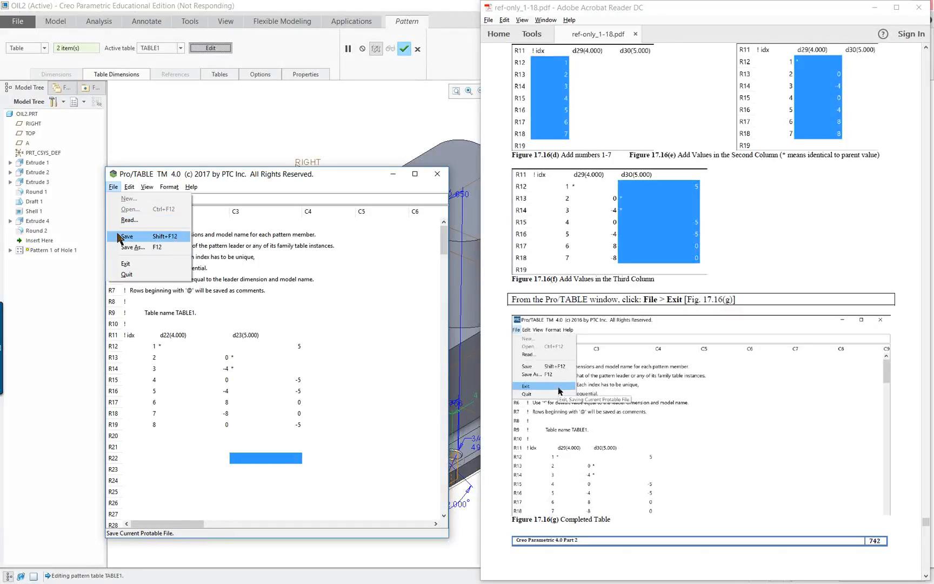
left_click(132, 265)
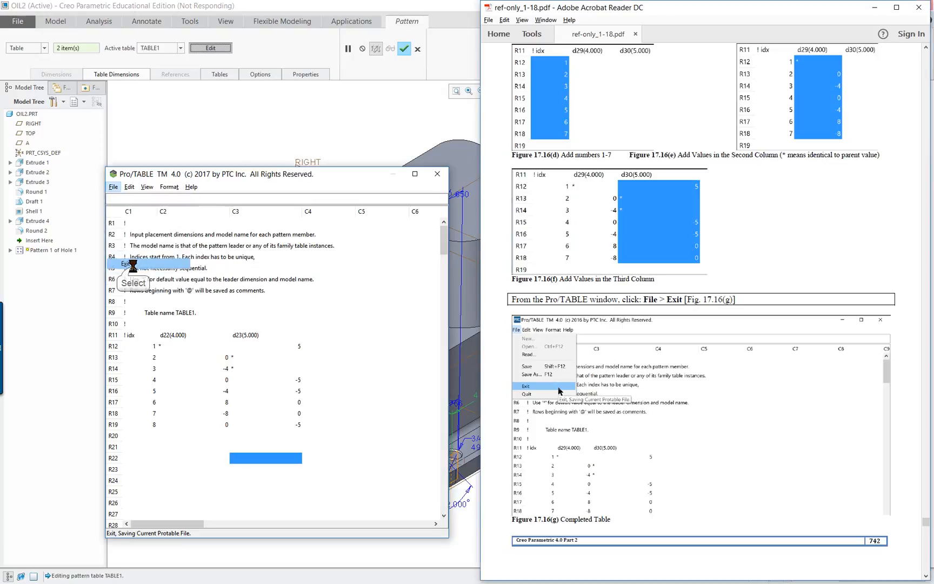
scroll(360, 355, "down", 3)
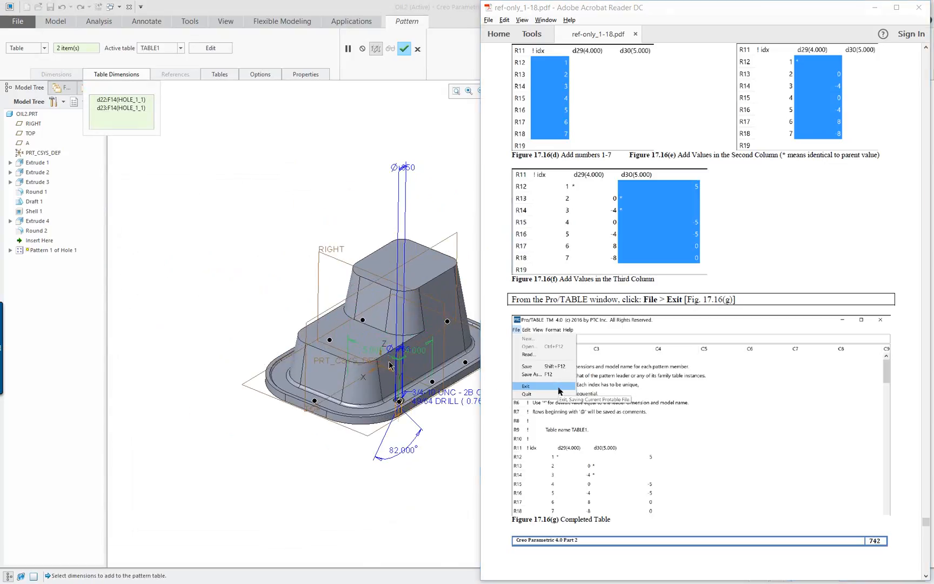
mouse_move(398, 345)
middle_mouse_down()
mouse_move(437, 350)
mouse_move(465, 394)
mouse_move(443, 387)
mouse_move(393, 395)
middle_mouse_up()
scroll(442, 386, "up", 5)
scroll(437, 384, "down", 3)
left_click(404, 48)
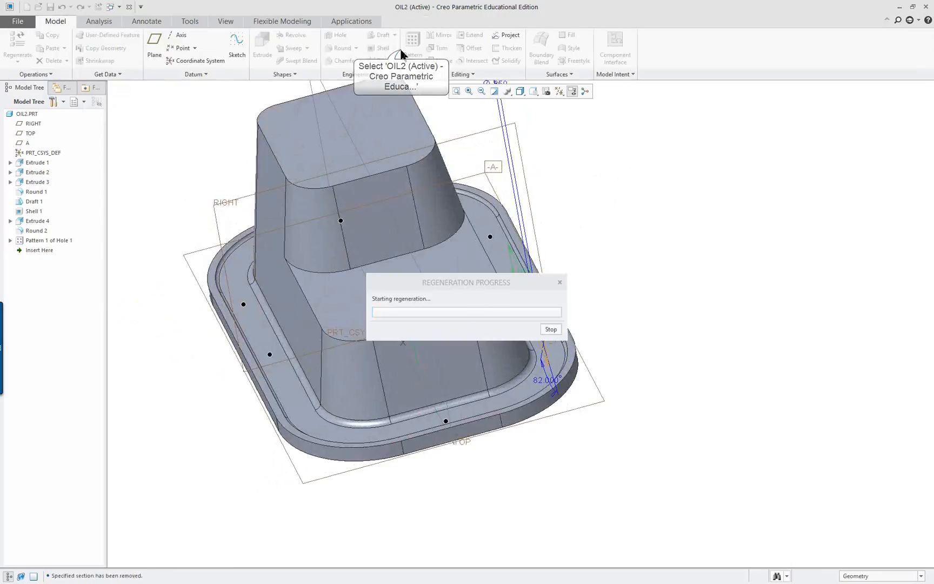
middle_click_drag(481, 375, 529, 375)
right_click(528, 374)
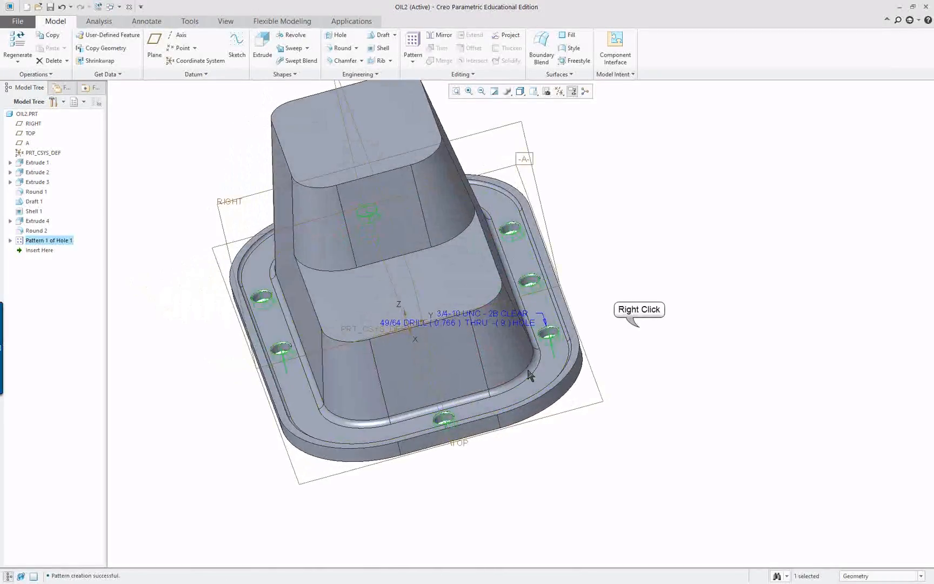
right_click(638, 327)
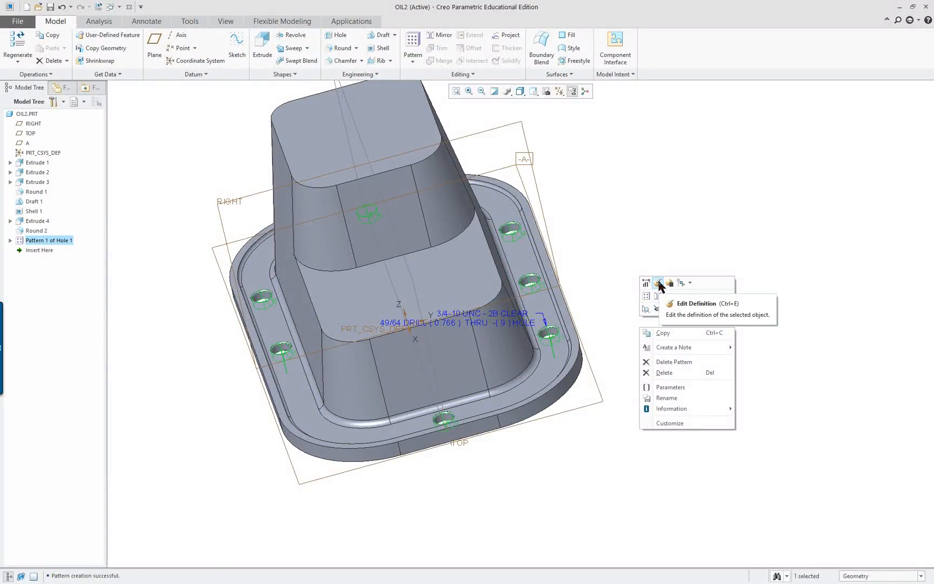
middle_click_drag(581, 341, 600, 334)
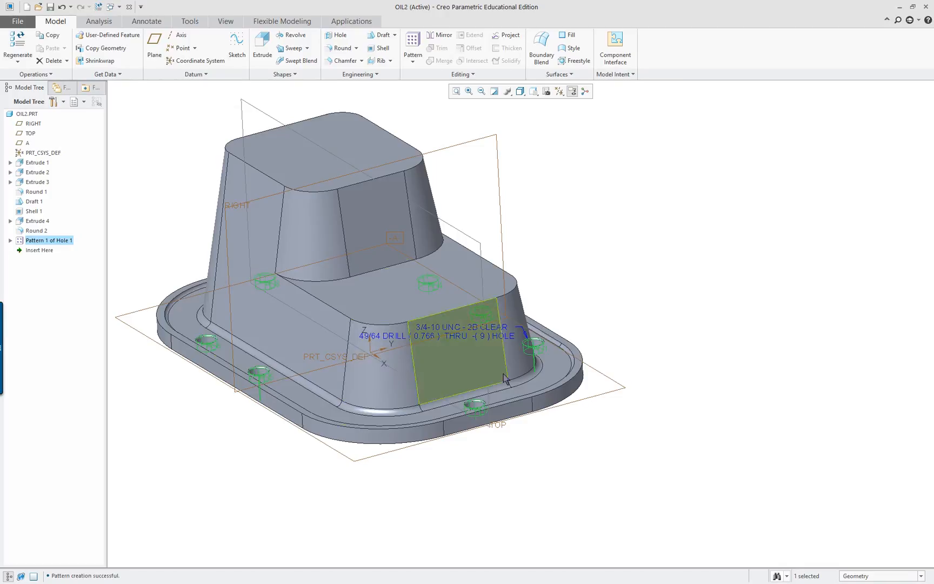
Redefine the hole pattern, set R19 in the d23(5.000) column of TABLE1 to 5, and exit Pro/TABLE saving the table
right_click(613, 341)
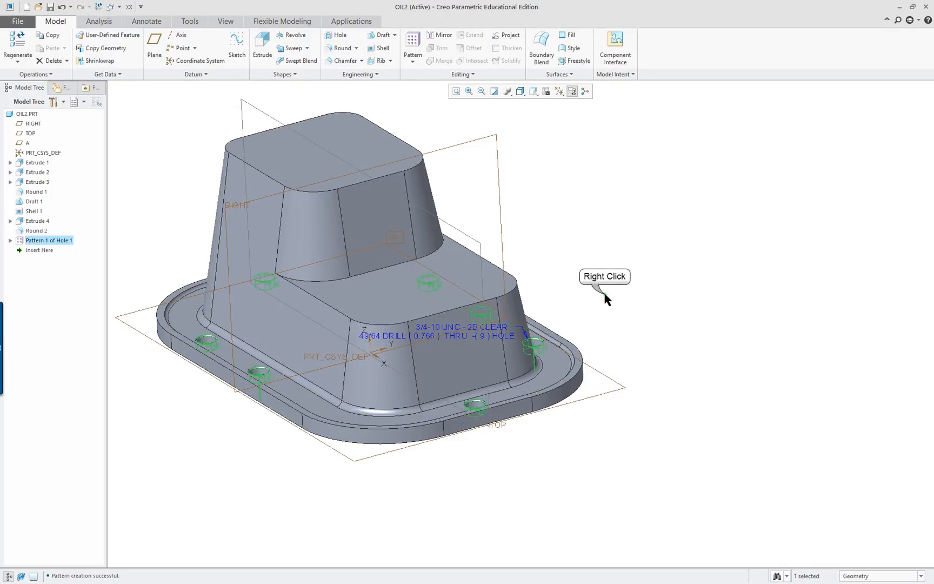
left_click(625, 250)
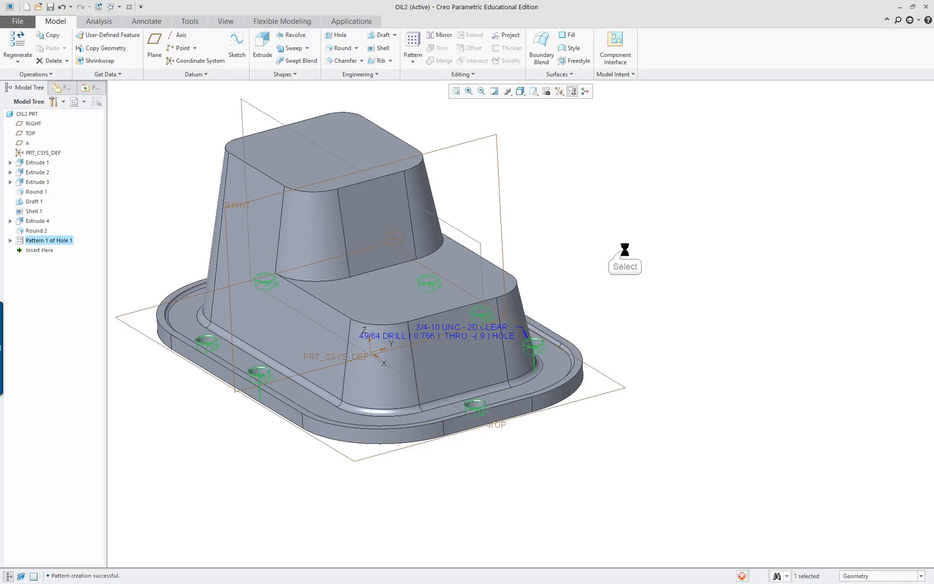
left_click(204, 49)
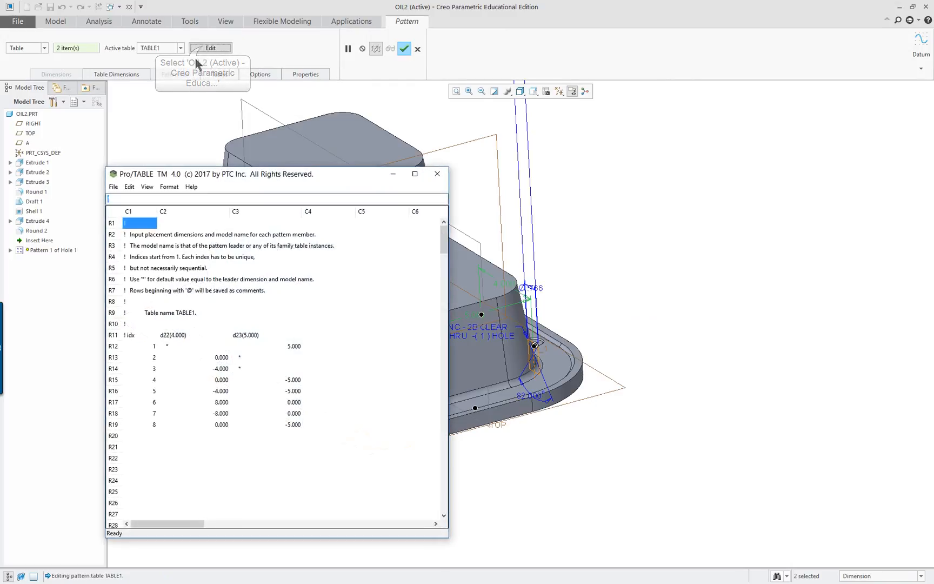
left_click(221, 426)
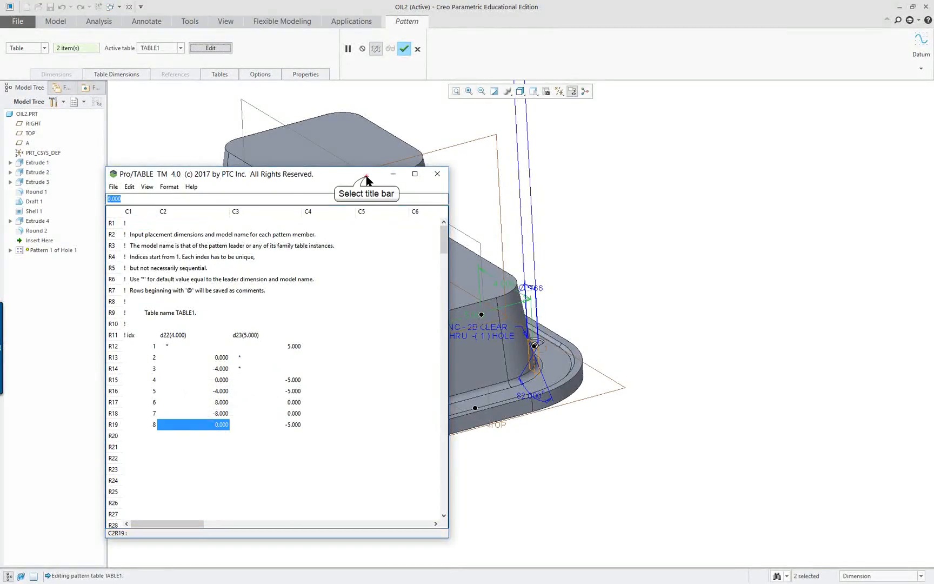
left_click_drag(366, 174, 823, 170)
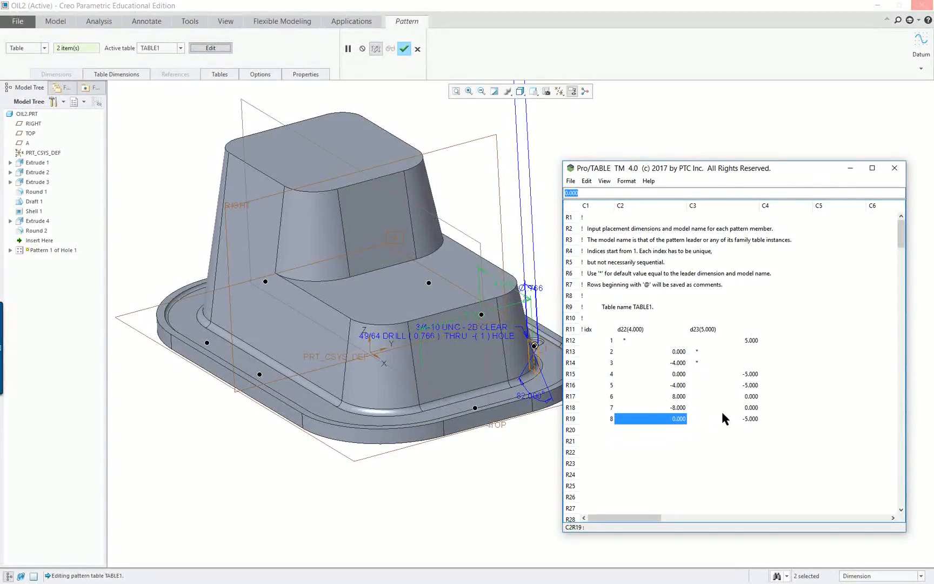
left_click(753, 420)
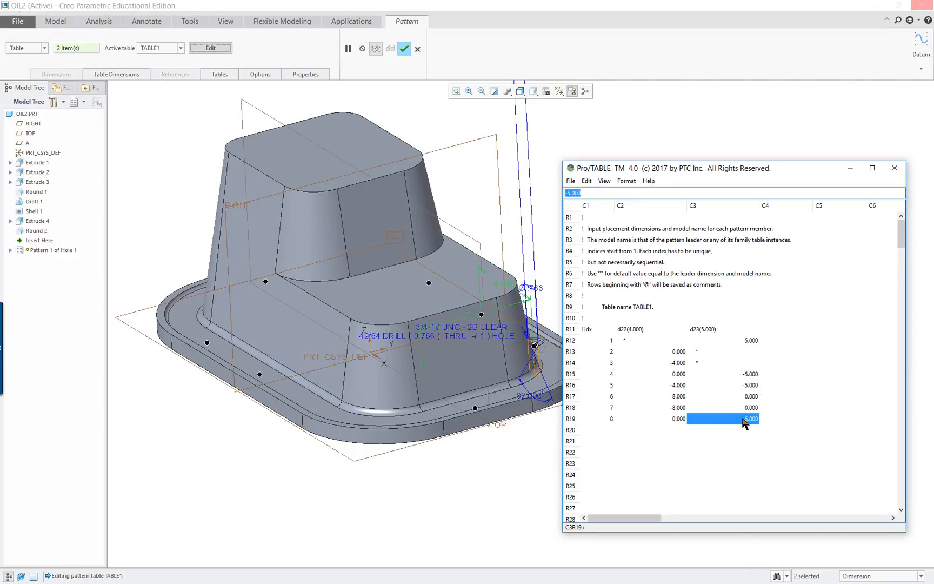
type("5")
left_click(568, 182)
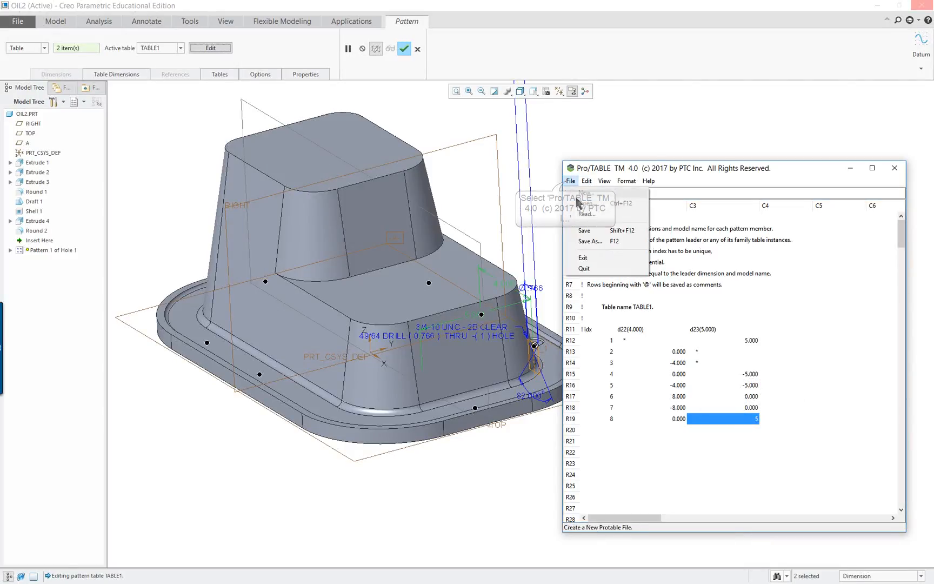
left_click(586, 258)
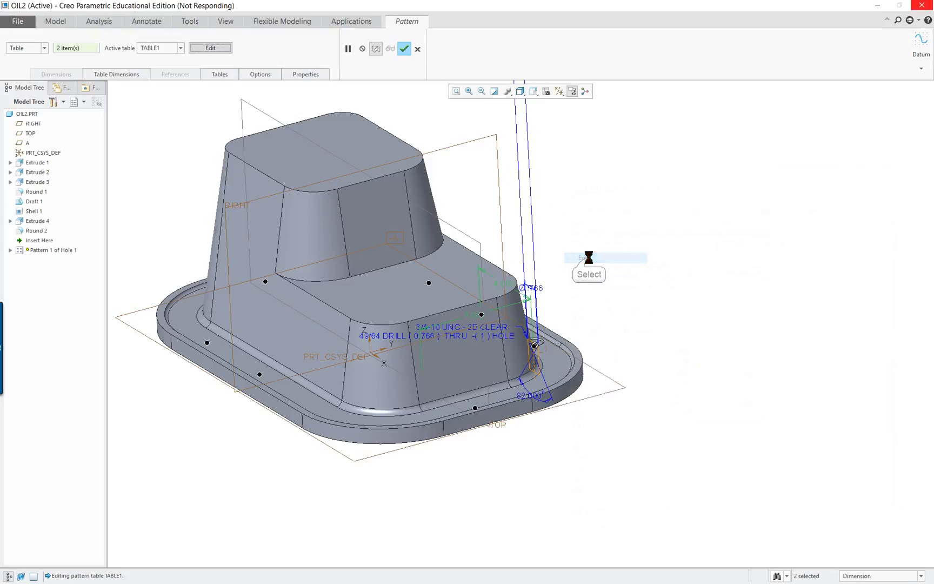
Check the hole positions around the flange and complete the redefined table pattern
middle_click_drag(586, 331, 507, 335)
scroll(755, 299, "down", 2)
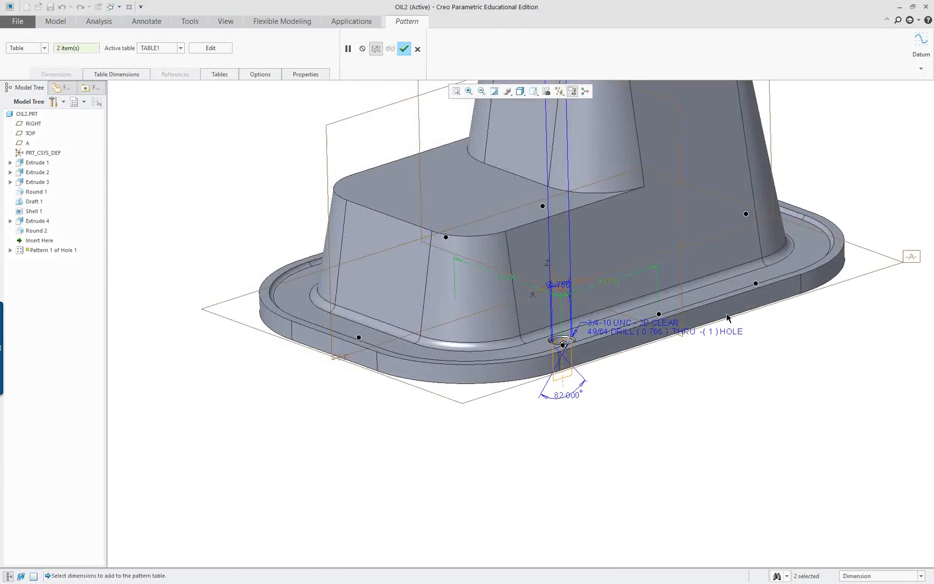
middle_click_drag(727, 318, 617, 368, "shift")
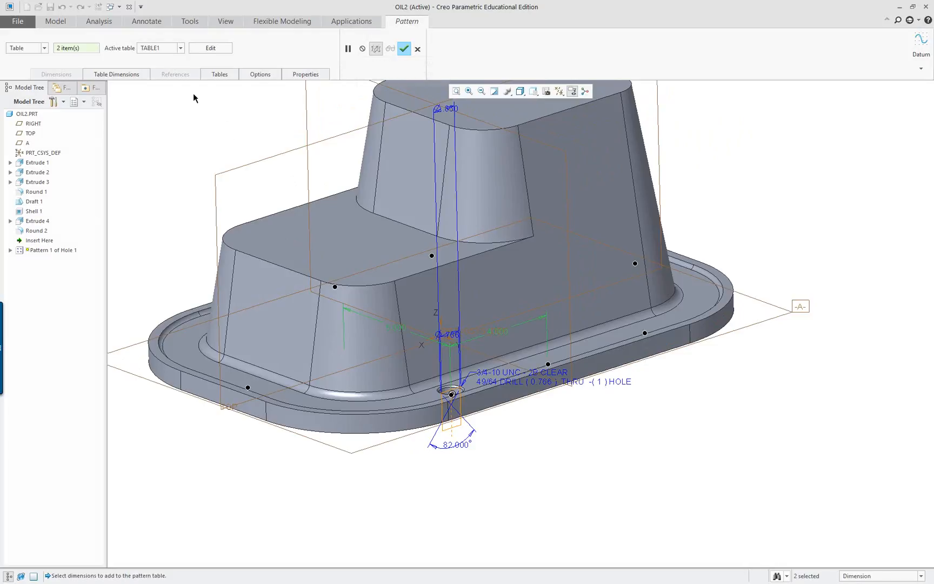
left_click(405, 48)
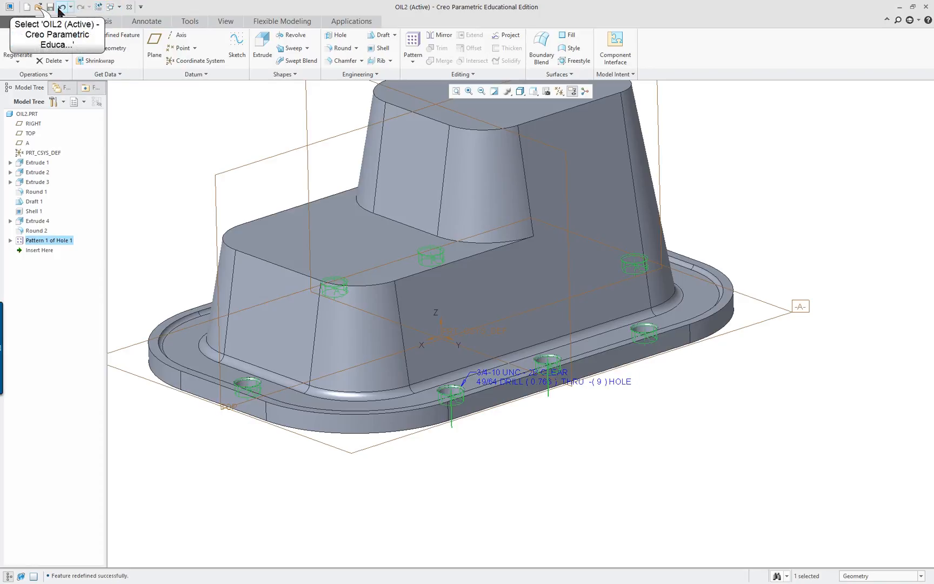
Open the OIL_SINK reference part from the models in session
left_click(38, 8)
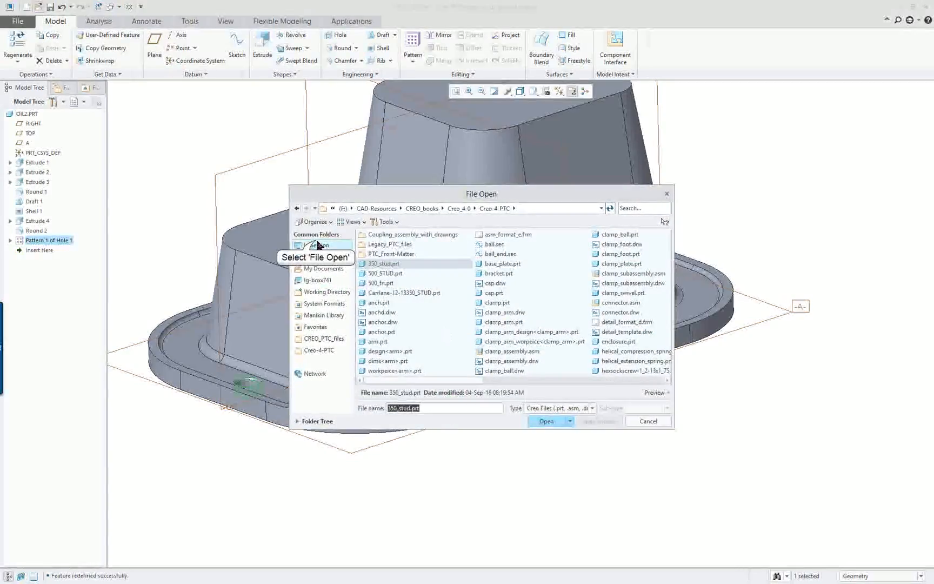
left_click(344, 248)
double_click(393, 255)
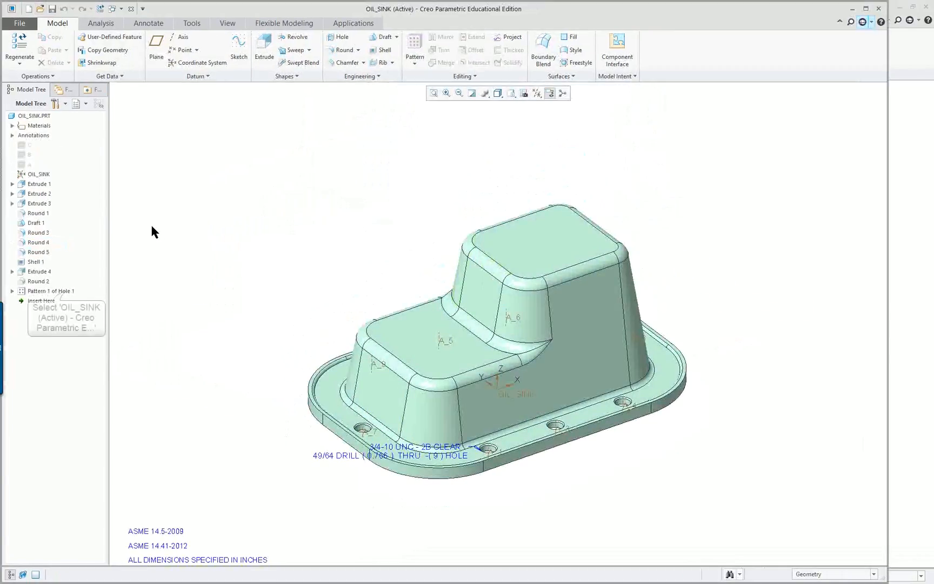
Suppress the hole pattern in OIL_SINK and resume it together with its holes
right_click(65, 291)
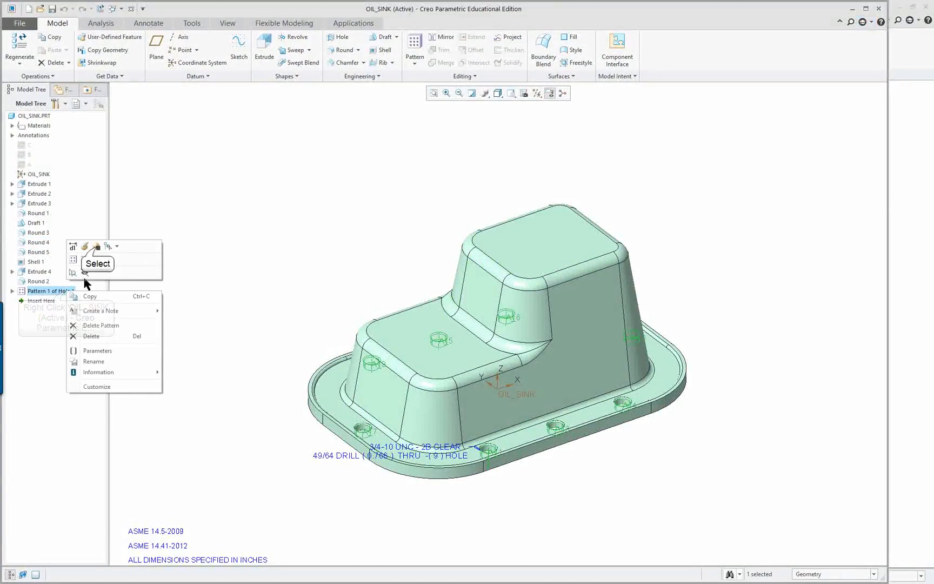
left_click(97, 248)
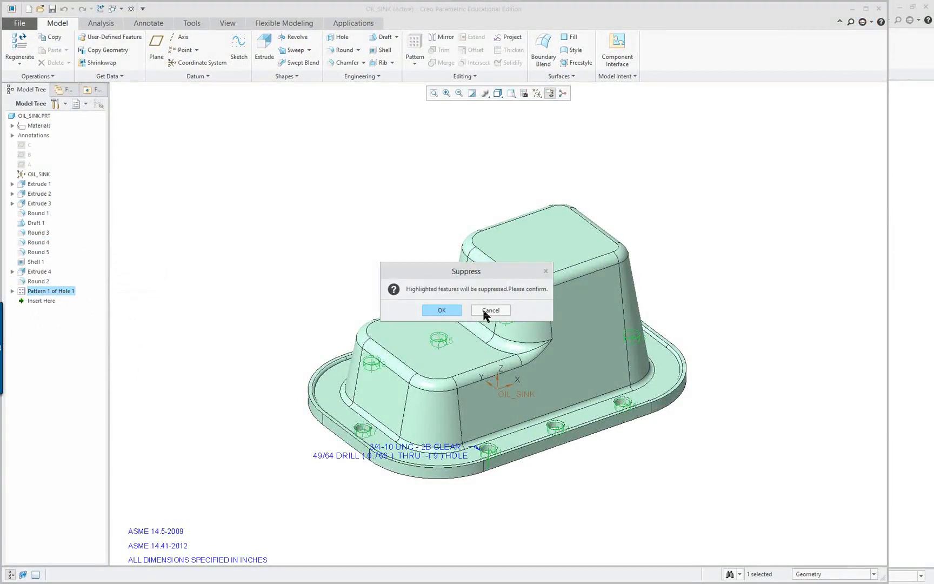
left_click(441, 311)
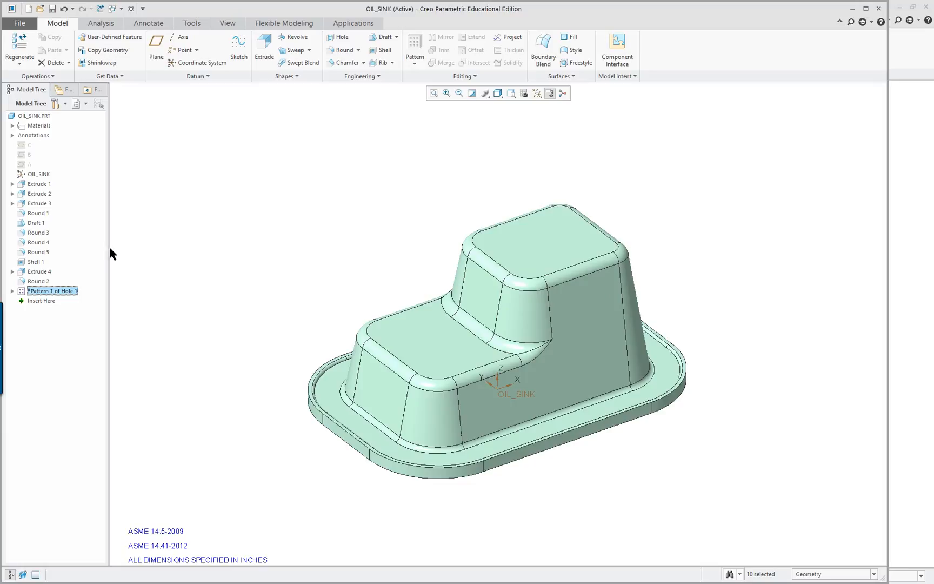
left_click(12, 291)
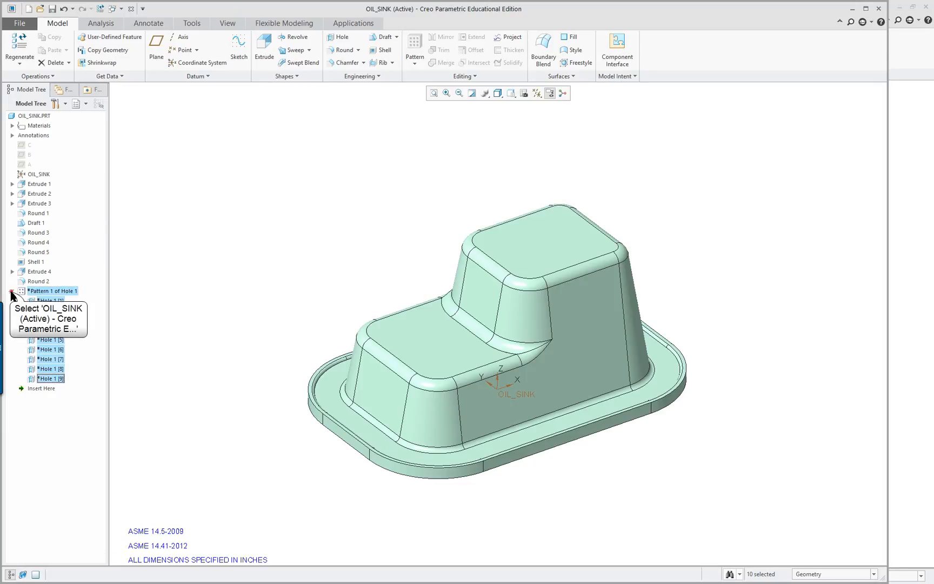
right_click(46, 295)
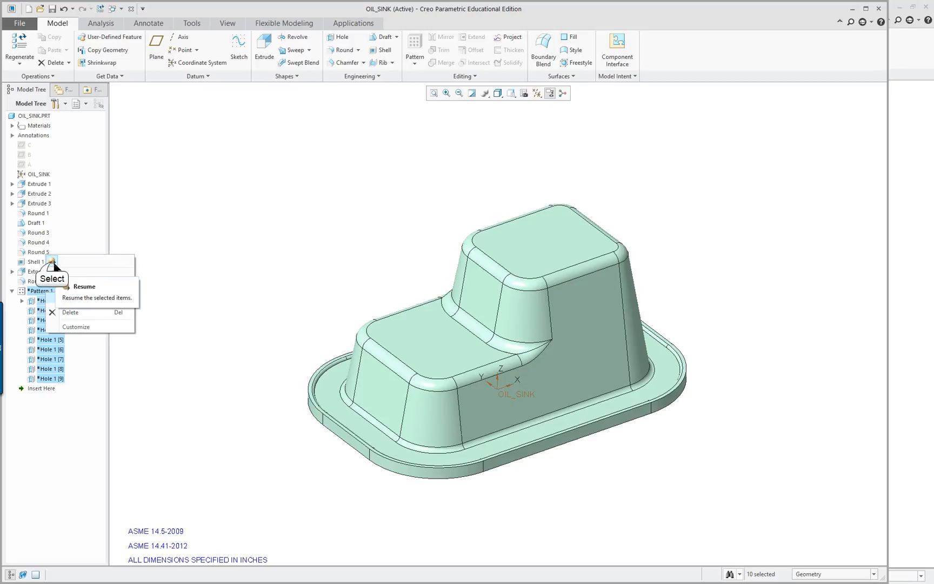
left_click(52, 261)
Open TABLE1 from the OIL_SINK hole pattern's definition and examine the R19 entries in the d29(4.000) and d30(5.000) columns
right_click(58, 293)
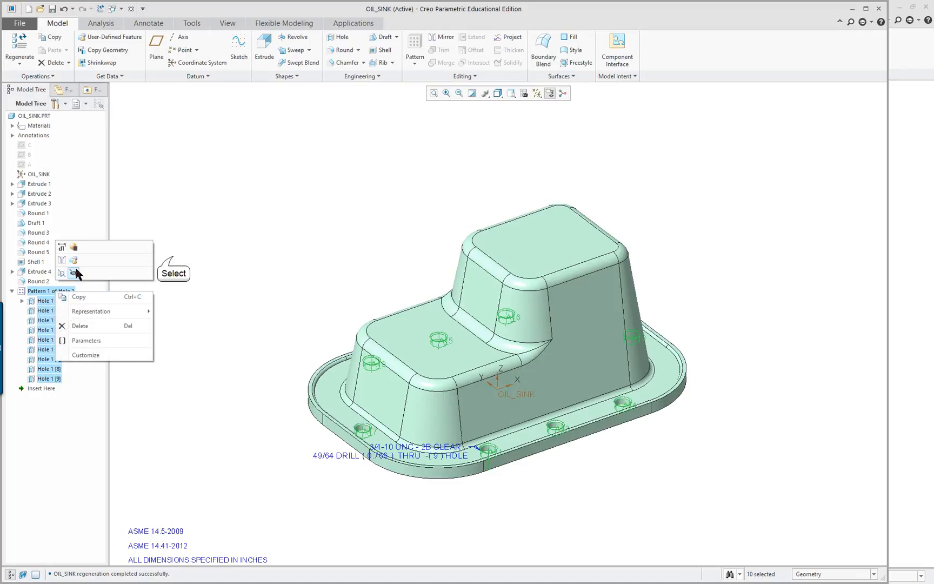
left_click(77, 274)
left_click(54, 294)
left_click(41, 307)
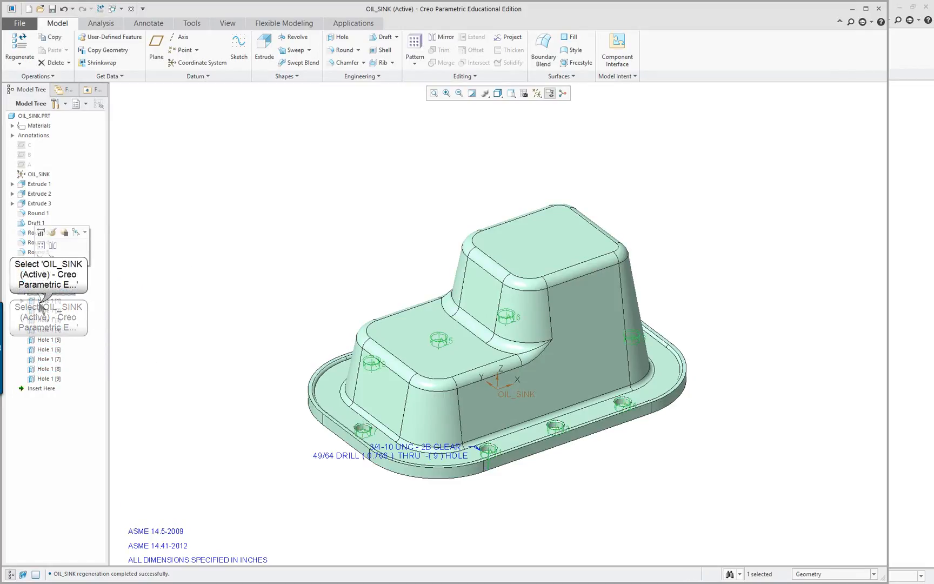
left_click(47, 292)
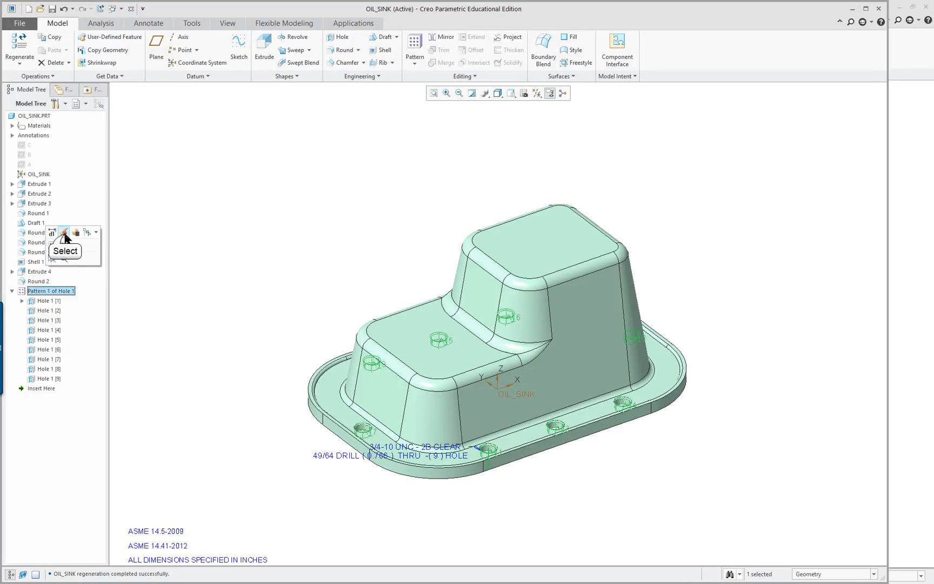
left_click(64, 234)
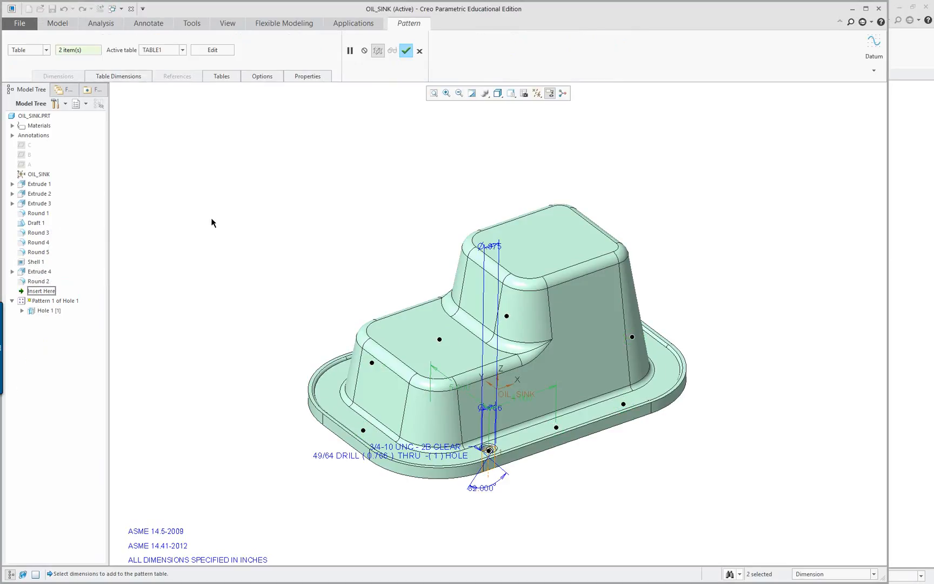
left_click(212, 50)
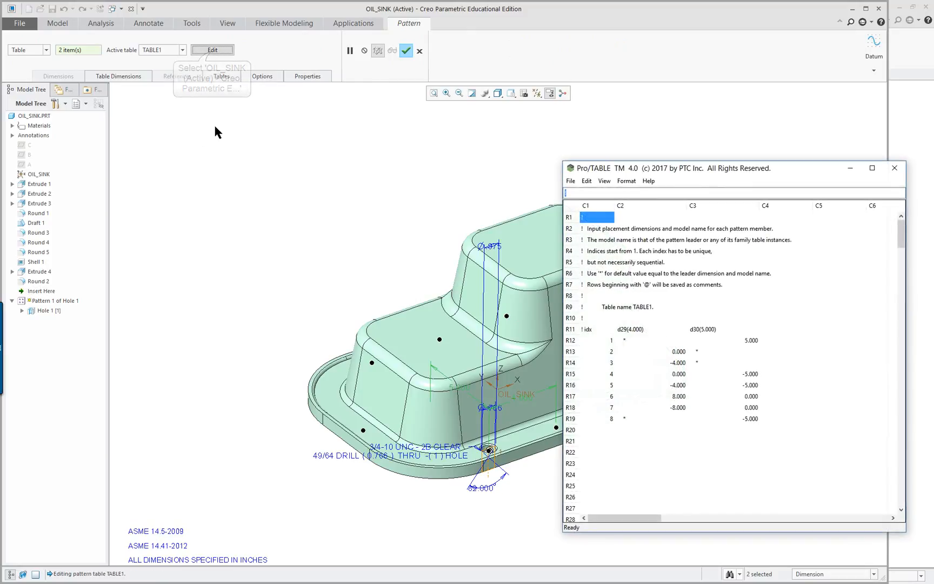
left_click_drag(688, 165, 265, 93)
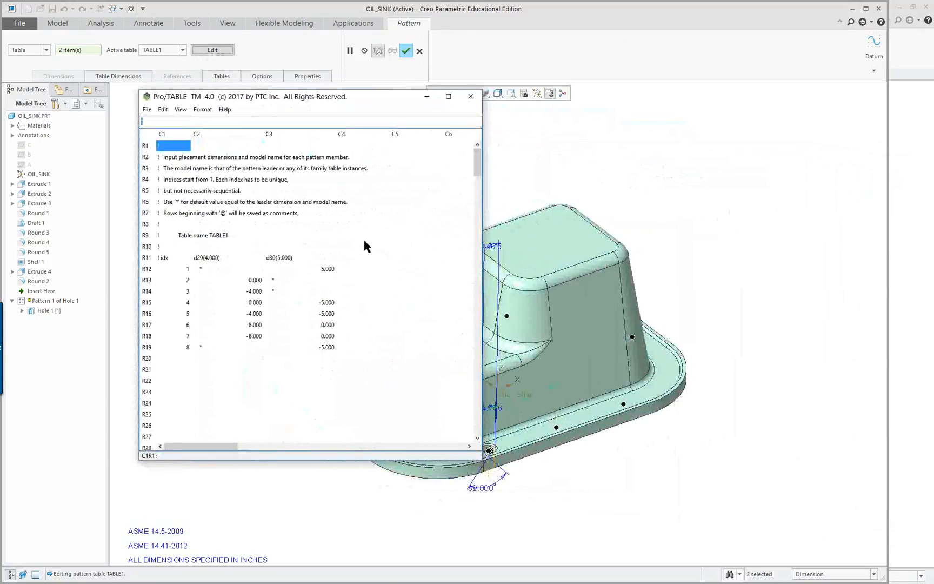
left_click(203, 347)
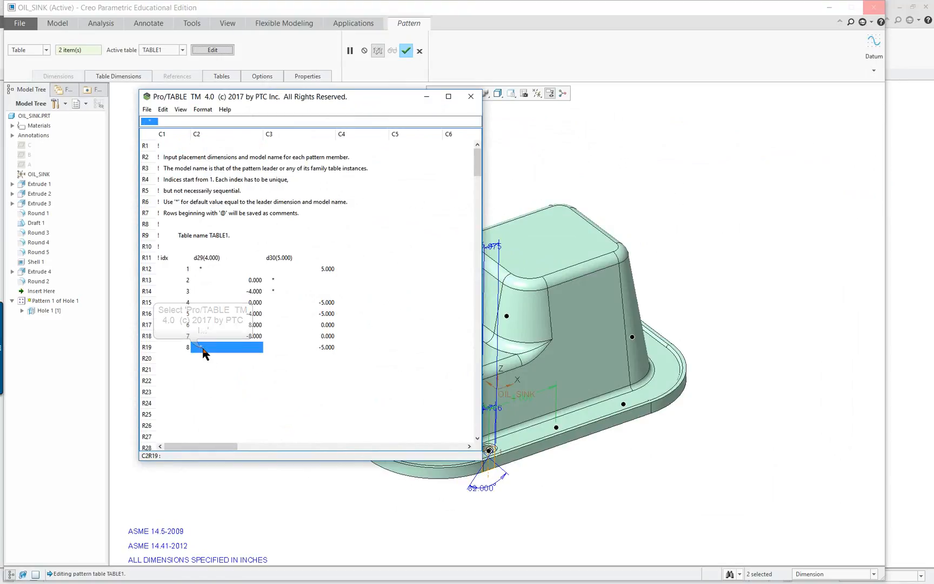
left_click(324, 349)
Close the reference table, leave the pattern definition, and close the OIL_SINK window to return to OIL2
left_click(471, 97)
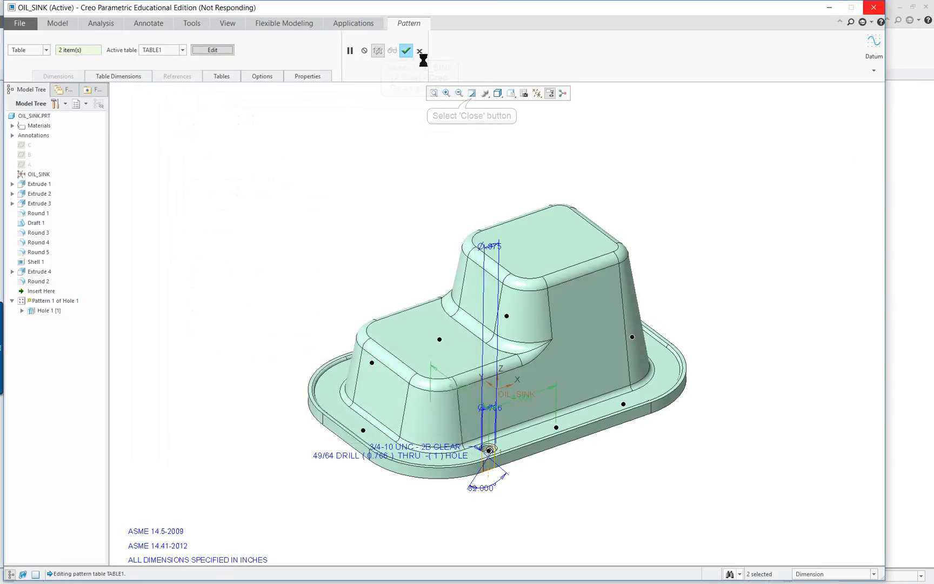
left_click(406, 50)
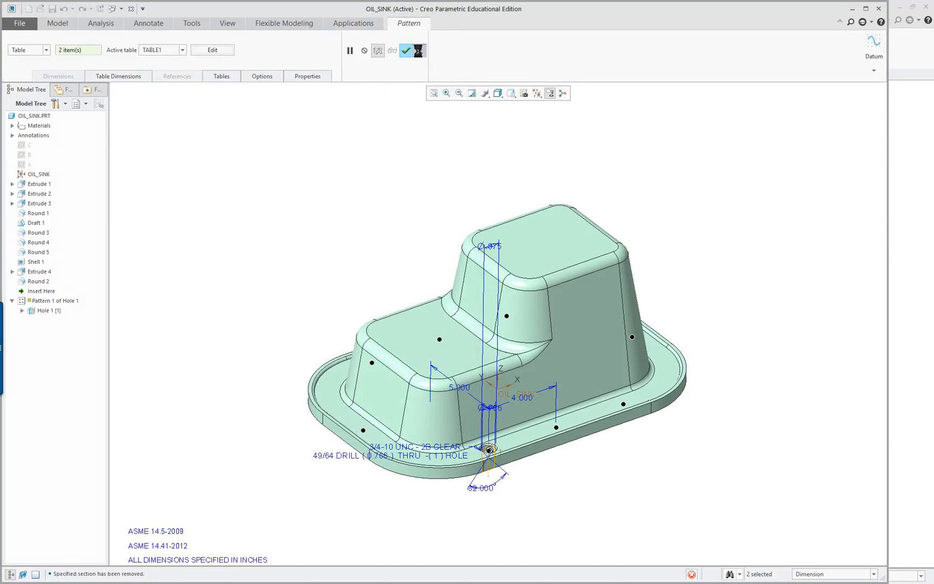
left_click(131, 9)
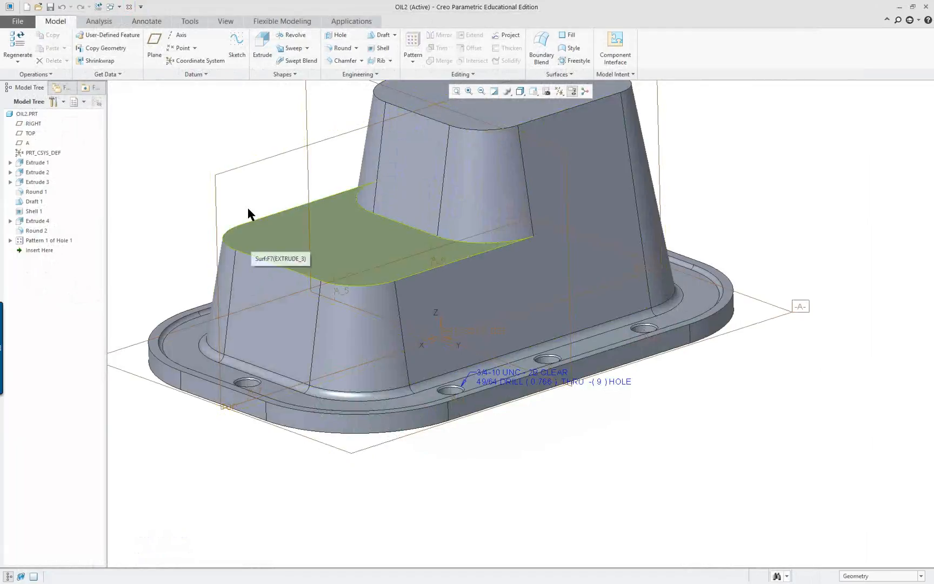
Redefine the OIL2 hole pattern, set R19 in the d22(4.000) column of TABLE1 to *, and exit Pro/TABLE saving the table
left_click(46, 241)
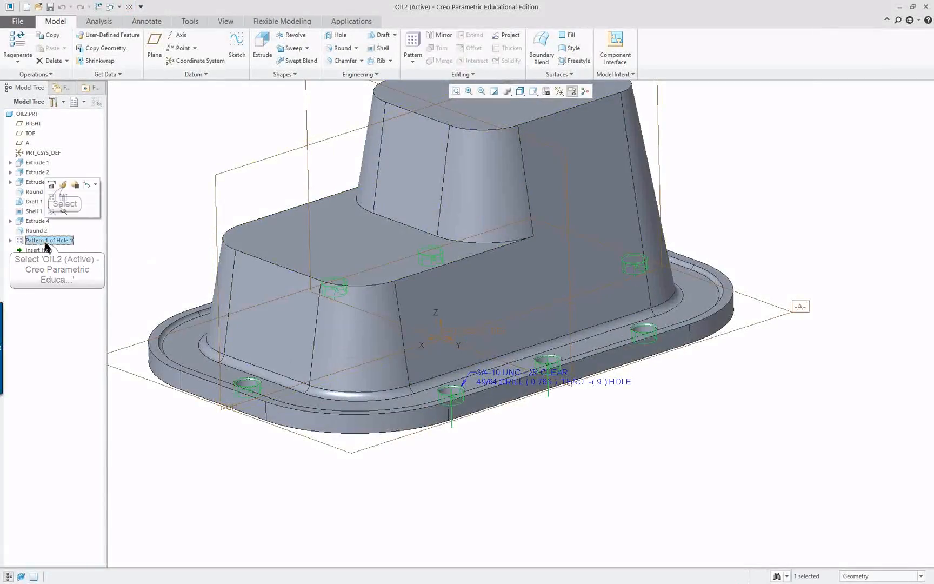
left_click(63, 185)
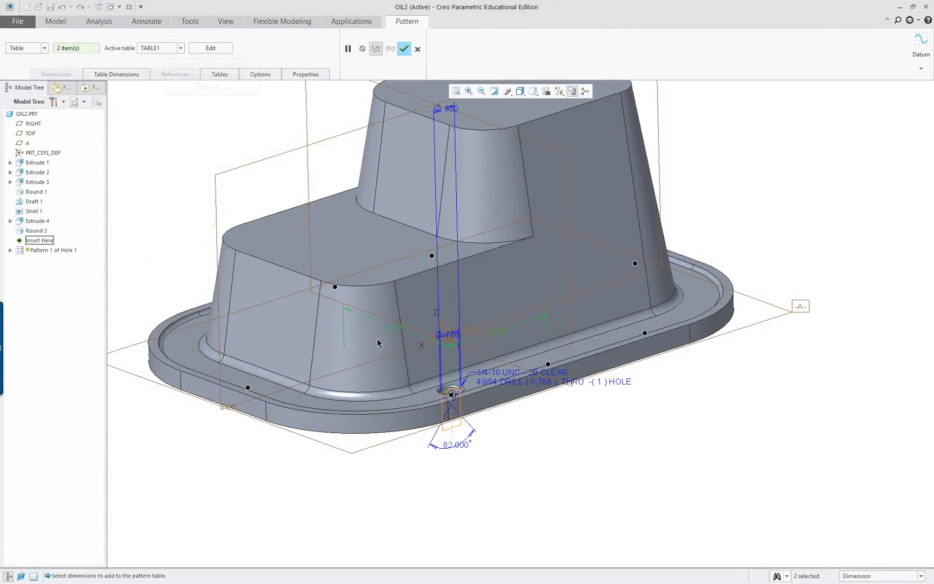
left_click(211, 48)
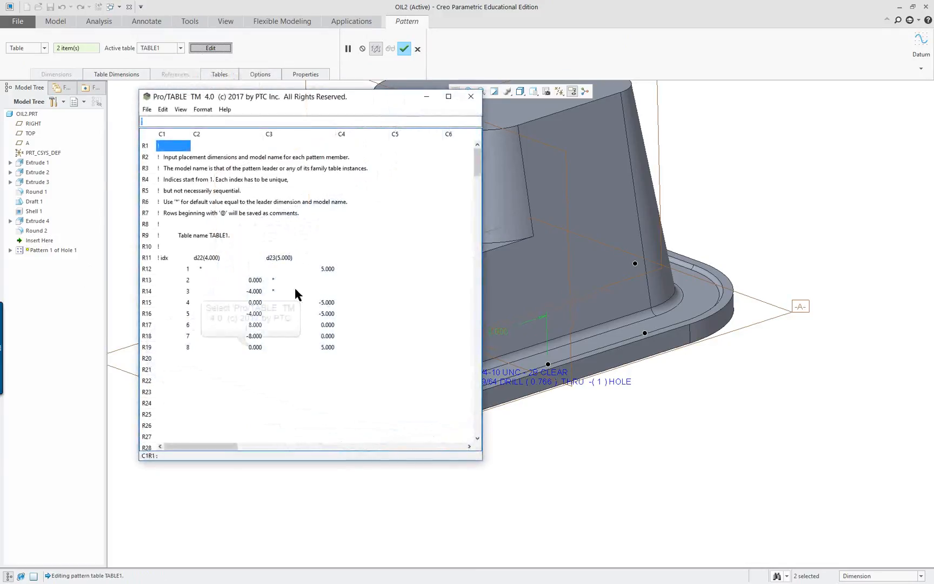
left_click(251, 349)
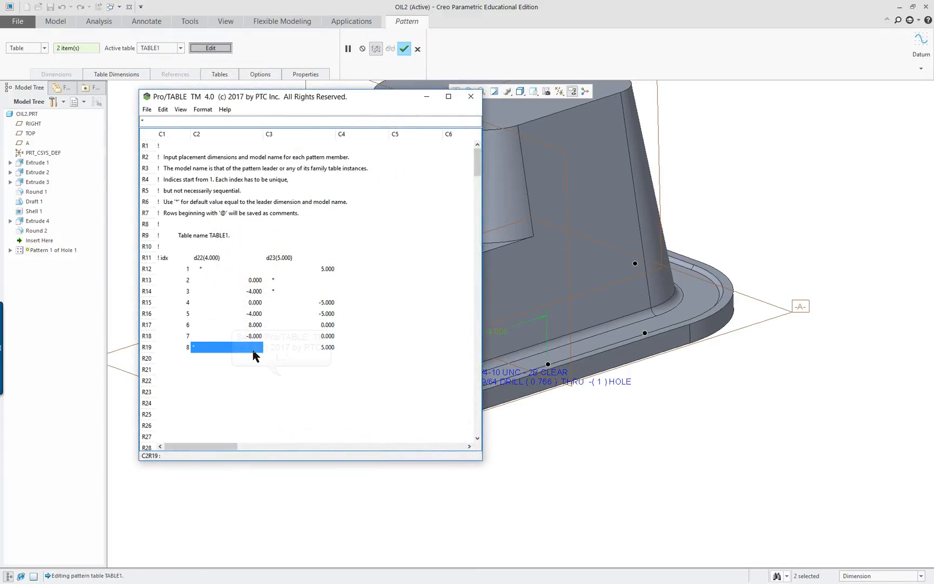
left_click(281, 380)
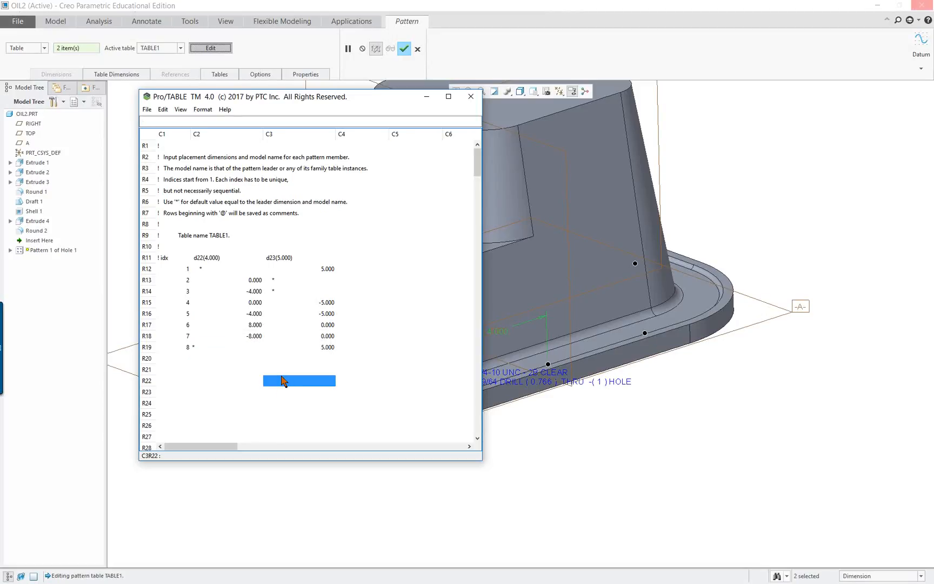
left_click(147, 109)
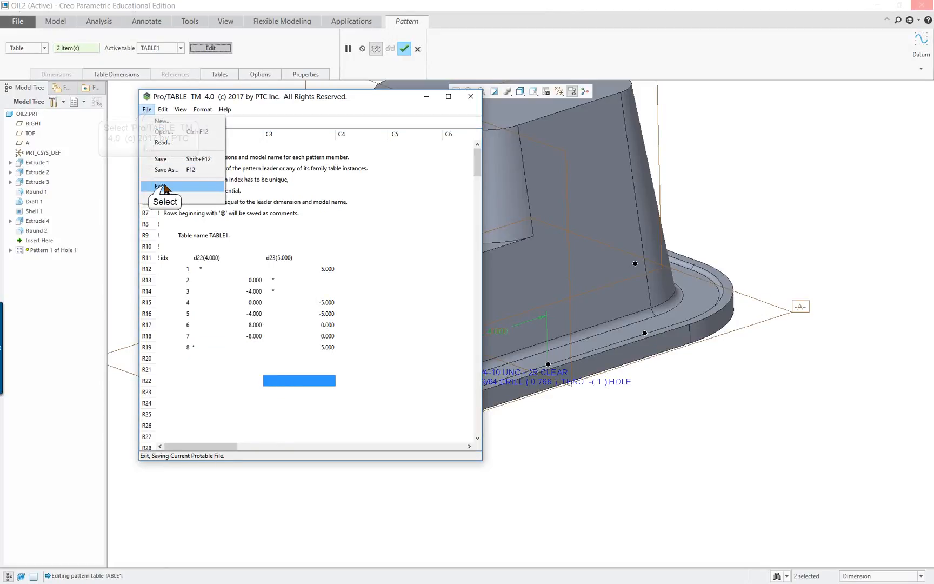
left_click(161, 186)
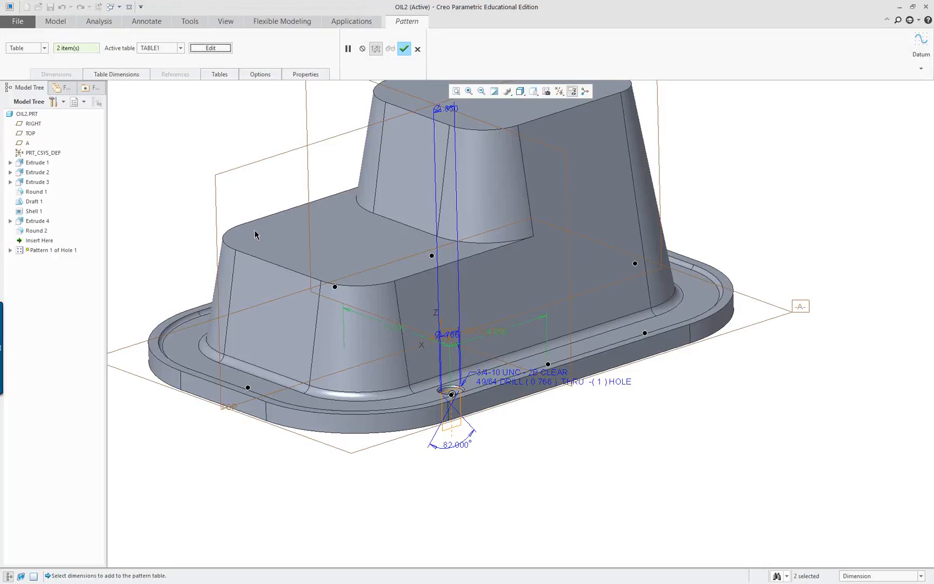
Accept the redefined hole pattern in OIL2 and clear the selection
middle_click_drag(265, 291, 274, 313)
scroll(167, 334, "up", 3)
scroll(163, 325, "down", 5)
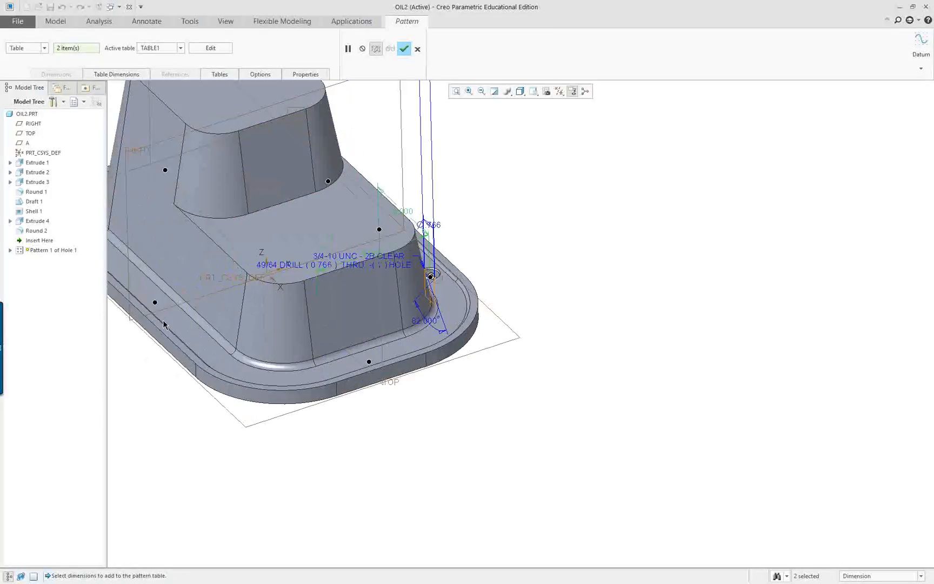
key("ctrl+d")
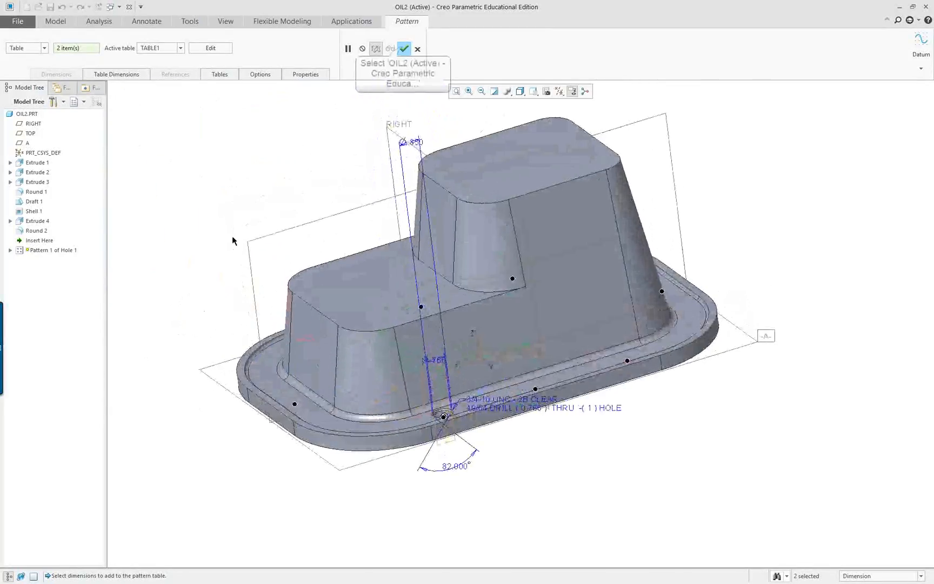
left_click(404, 49)
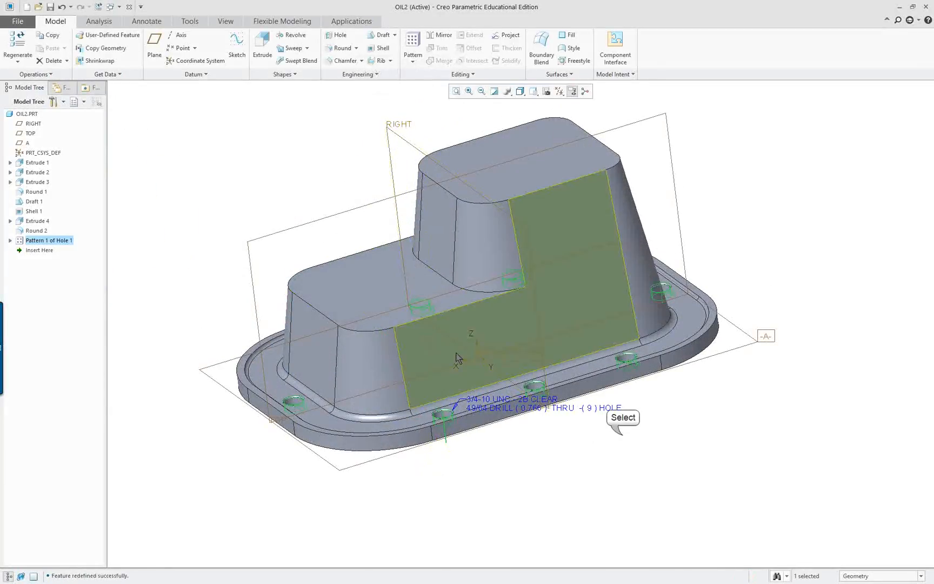
left_click(577, 429)
mouse_move(543, 422)
middle_mouse_down()
mouse_move(580, 416)
mouse_move(569, 419)
mouse_move(579, 402)
middle_mouse_up()
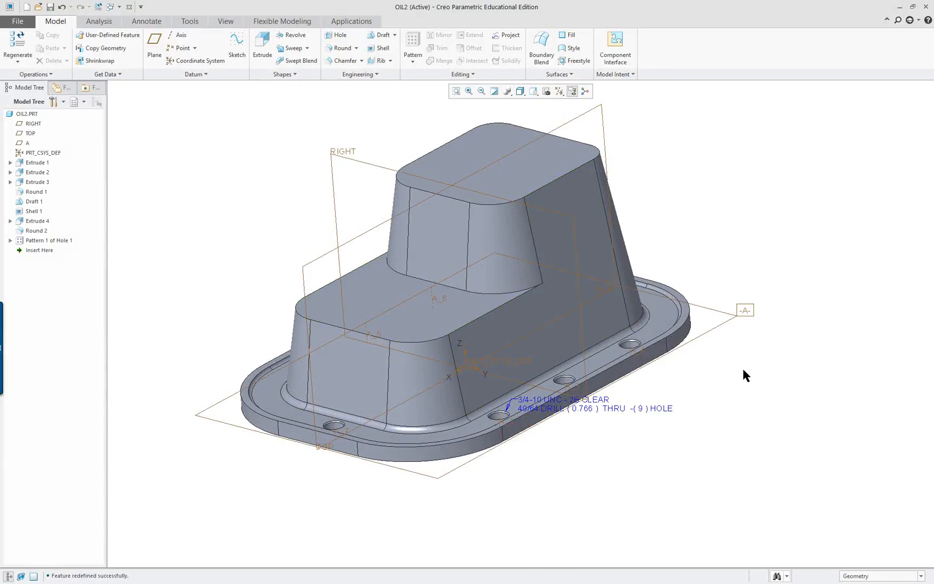
Switch to Adobe Acrobat Reader, advance ref-only_1-18.pdf to the R.50 round instructions on page 744, and return to Creo Parametric
key("alt+Tab")
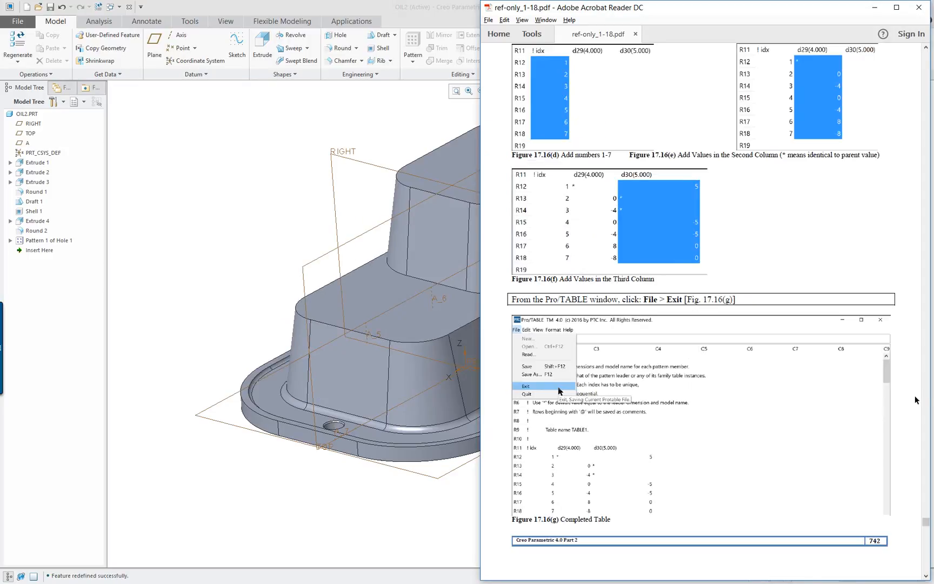
left_click(926, 547)
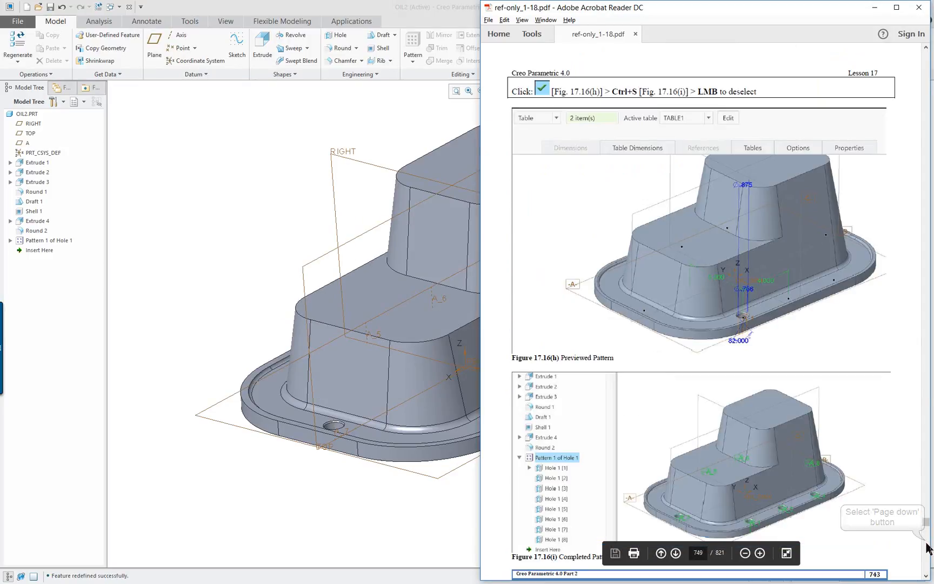
scroll(926, 547, "down", 1)
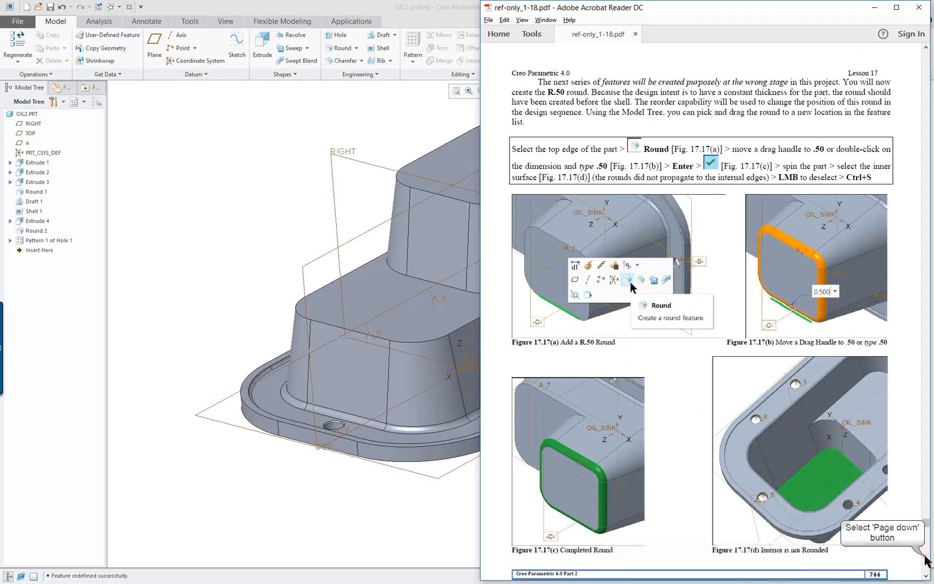
left_click(925, 562)
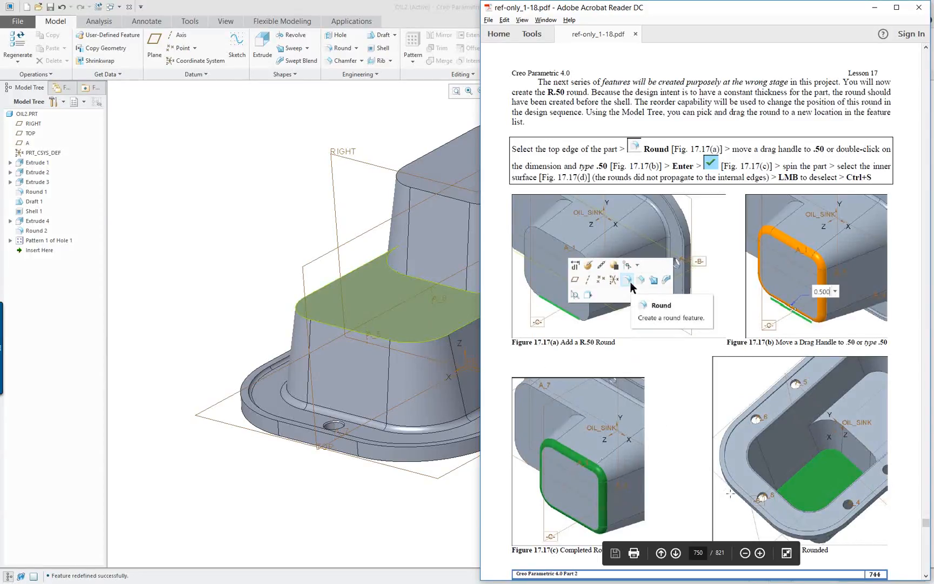
left_click(255, 217)
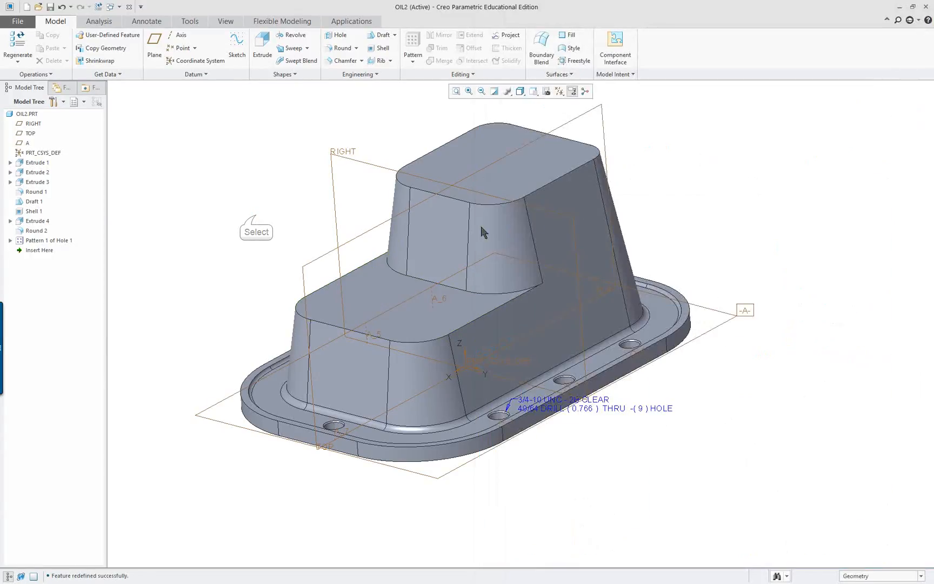
Round the top edge loop of the pan's taller section with a 0.5 radius
left_click(547, 189)
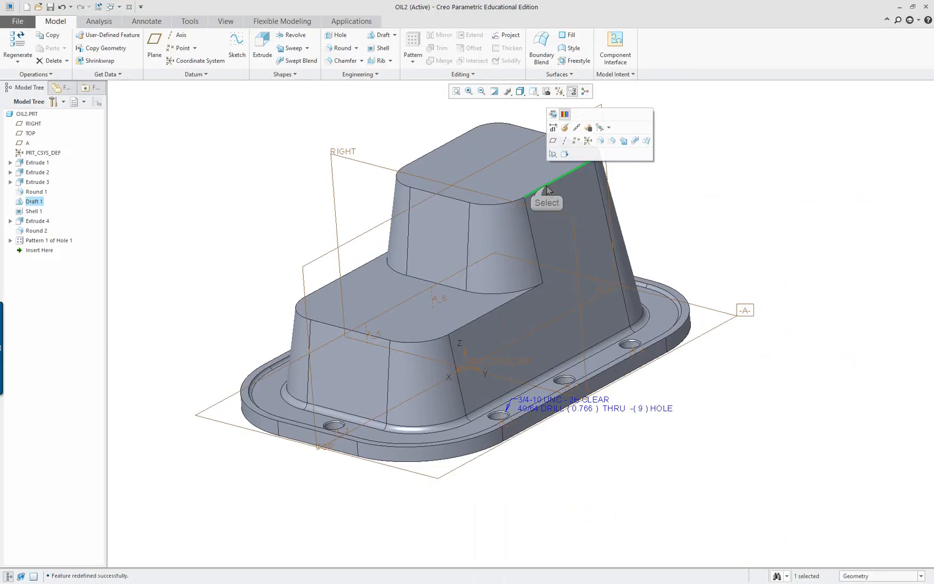
left_click(599, 141)
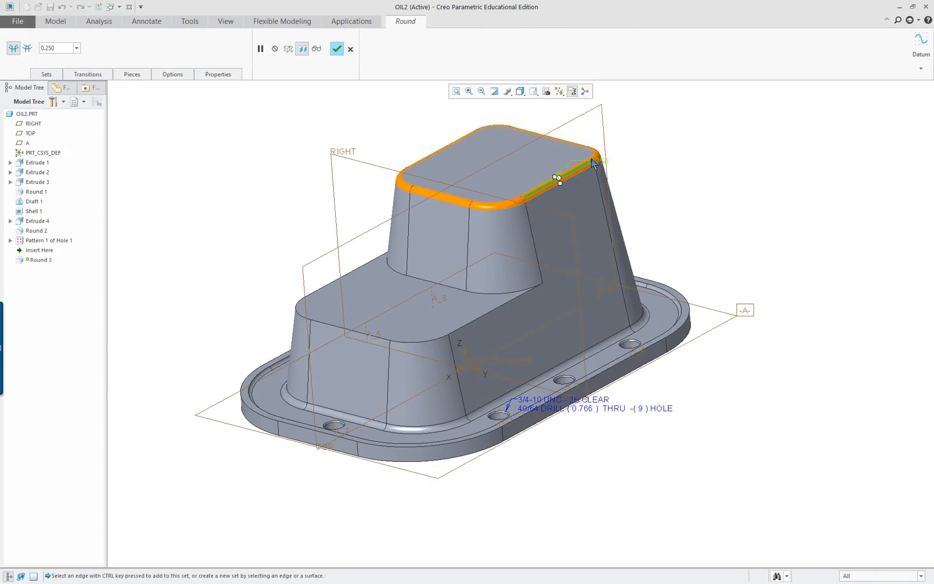
key("alt+Tab")
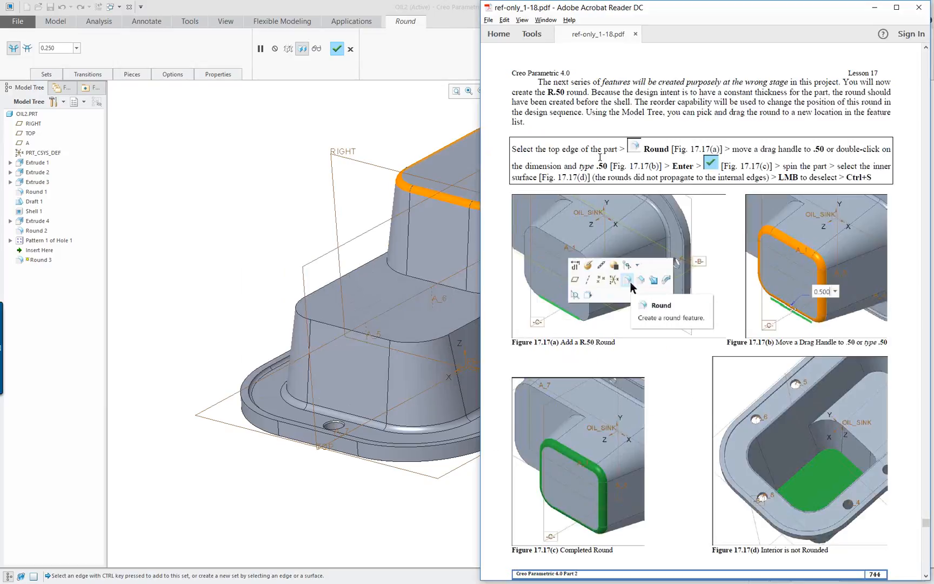
key("alt+Tab")
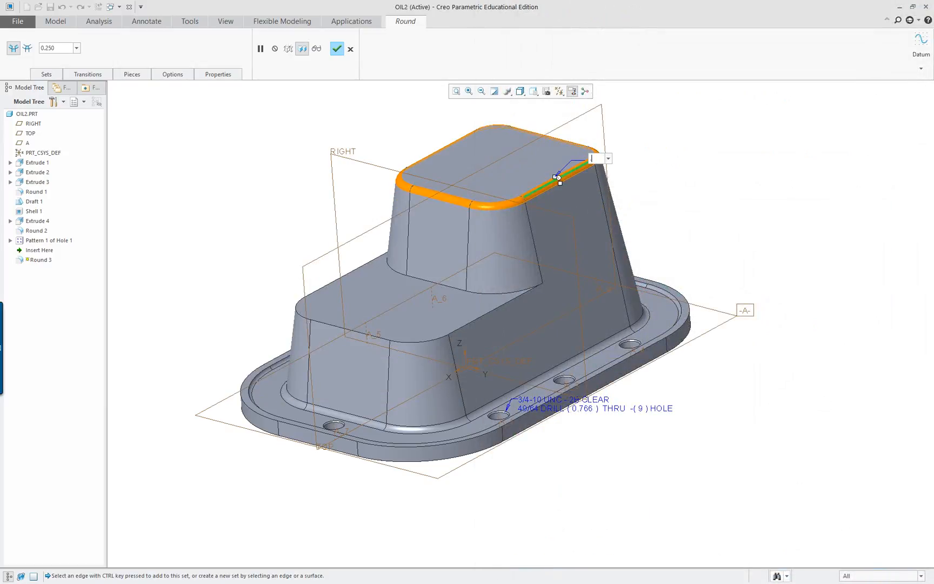
type("0.5")
key("Return")
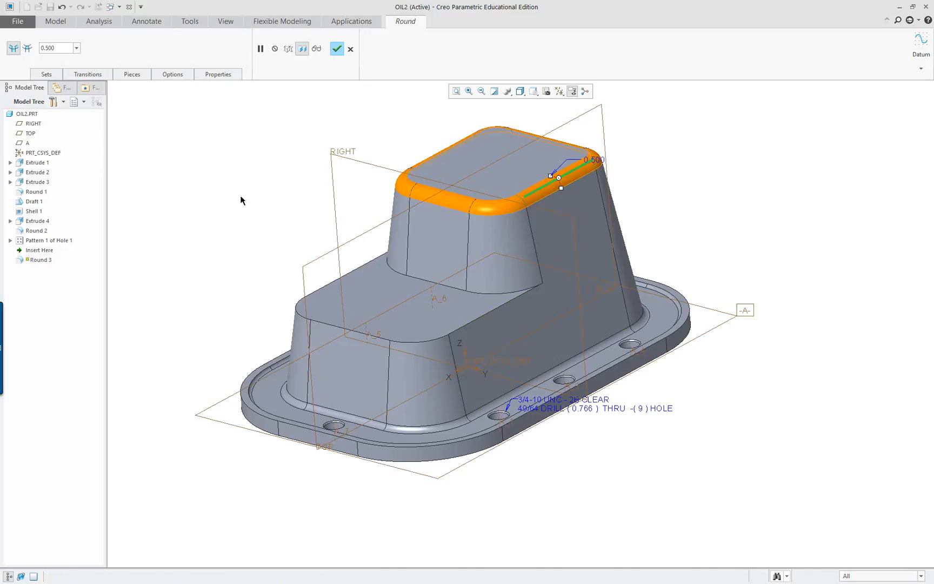
mouse_move(437, 274)
middle_mouse_down()
mouse_move(446, 242)
mouse_move(422, 275)
middle_mouse_up()
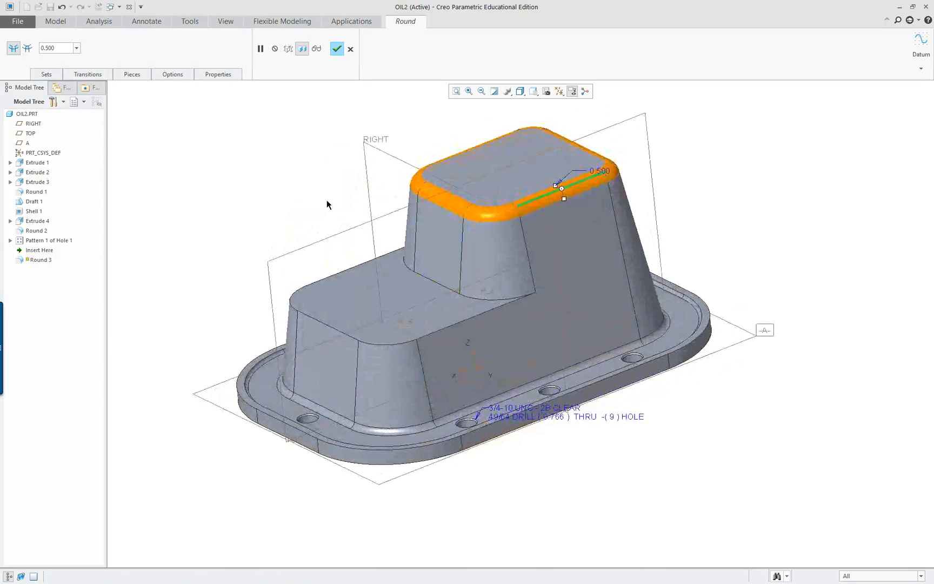
middle_click(326, 204)
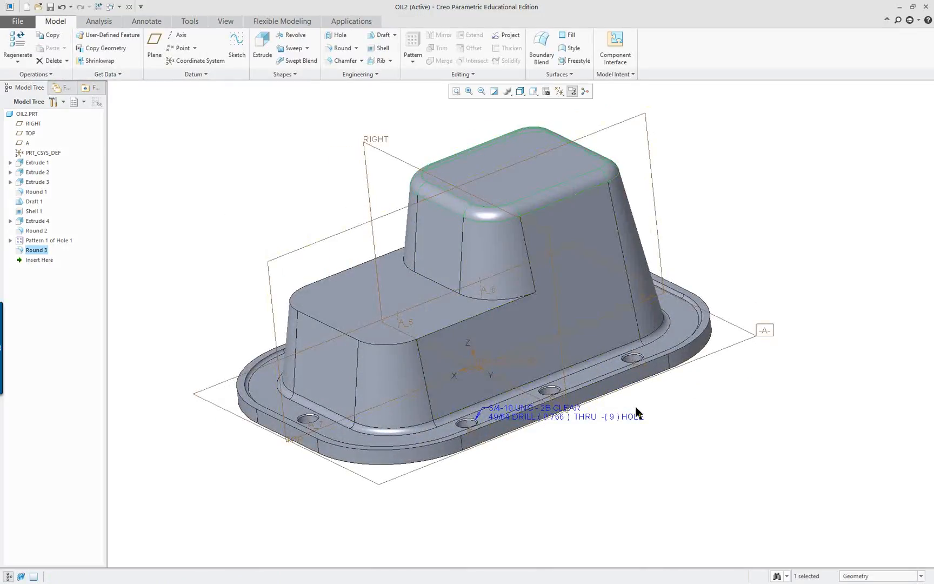
Examine the pan's interior floor edges beneath the new top round
middle_click_drag(636, 402, 643, 265)
scroll(644, 339, "up", 3)
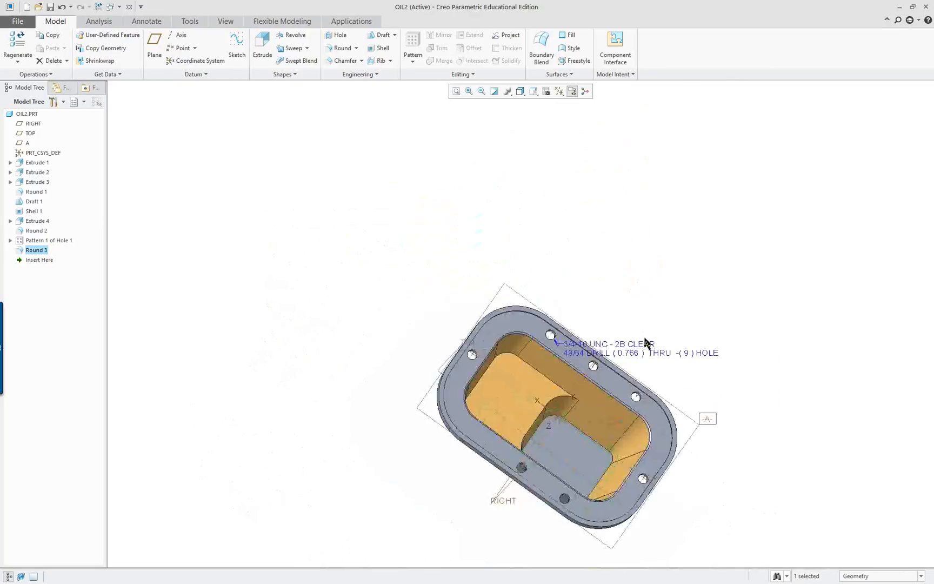
scroll(646, 342, "up", 2)
middle_click_drag(671, 368, 676, 418)
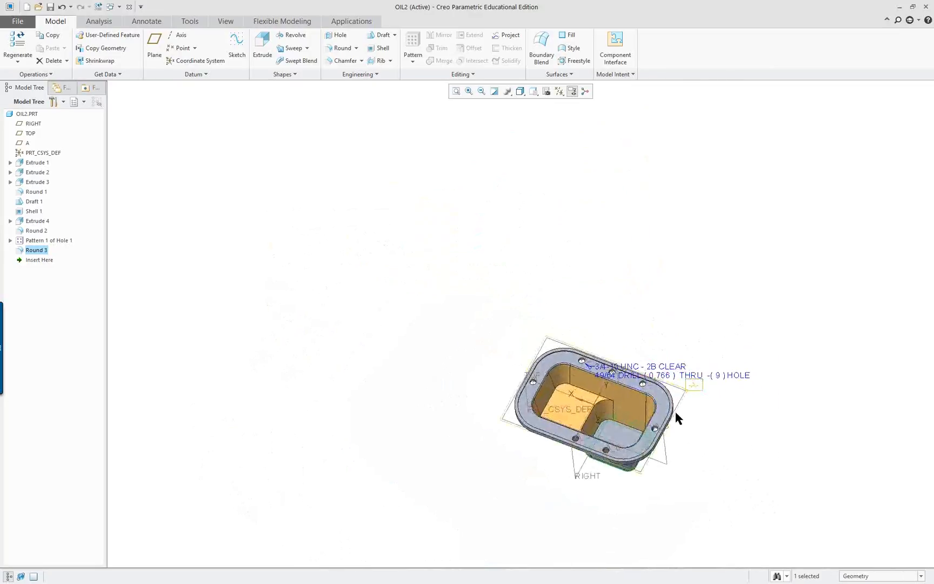
scroll(664, 458, "down", 6)
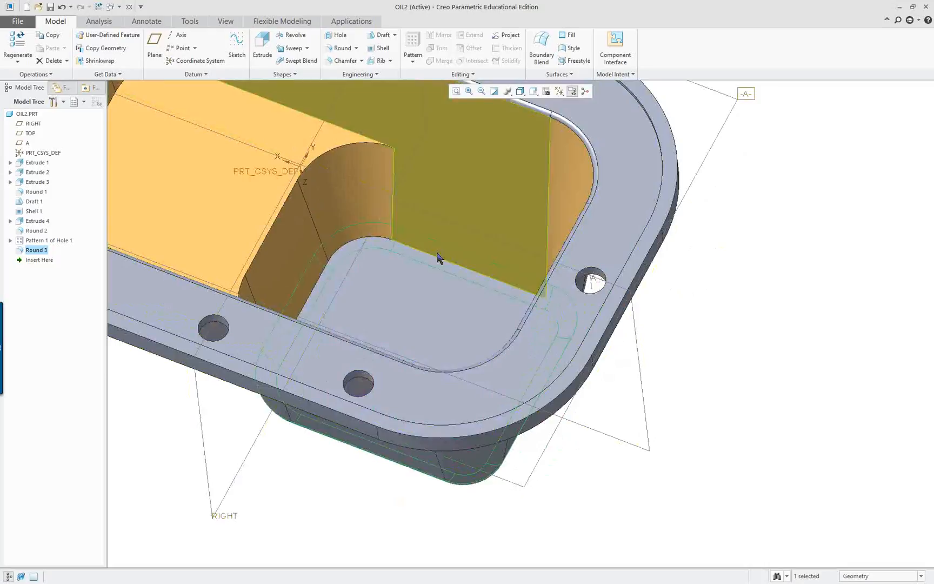
scroll(552, 309, "up", 3)
middle_click_drag(553, 308, 282, 184)
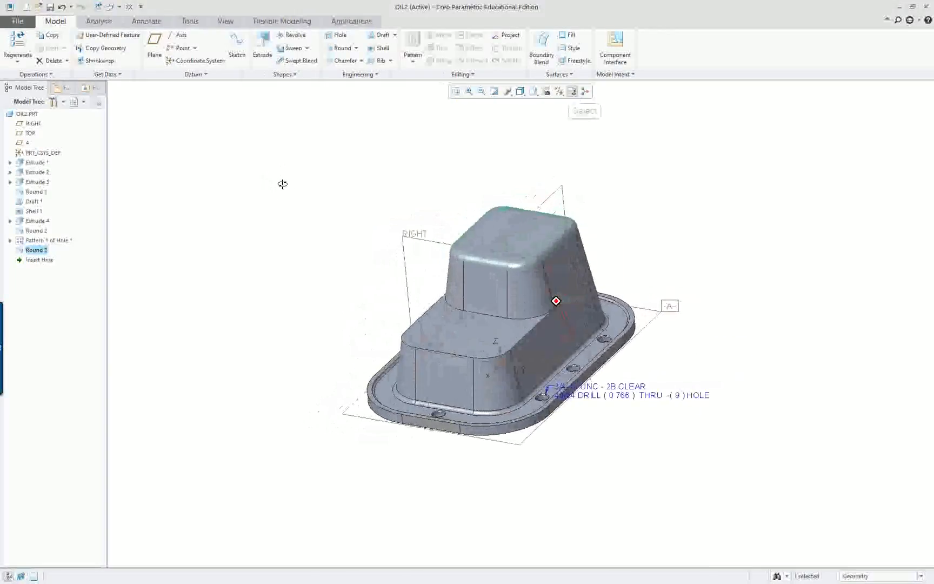
middle_click_drag(588, 215, 610, 263)
scroll(610, 263, "down", 2)
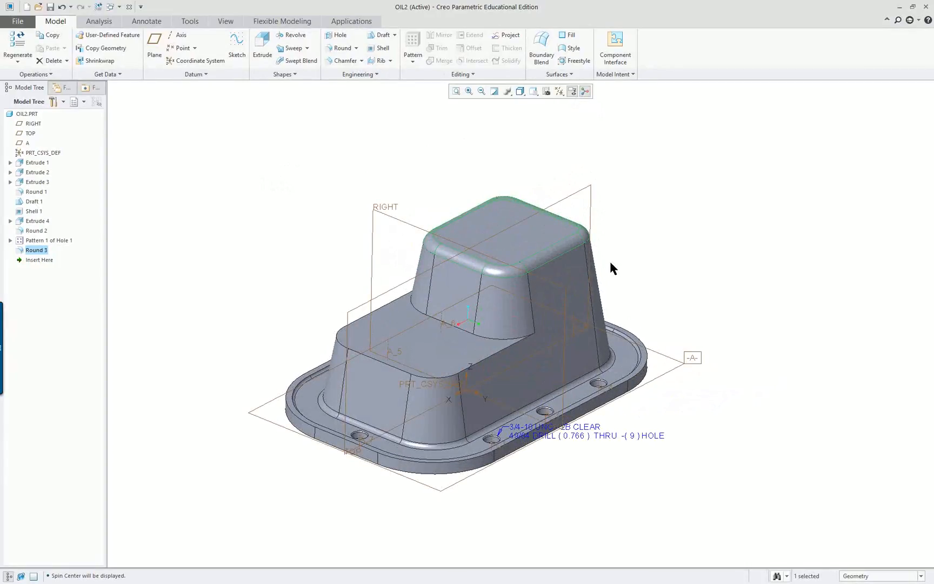
Hide the annotations and reorder Round 3 to sit between Draft 1 and Shell 1
left_click(572, 91)
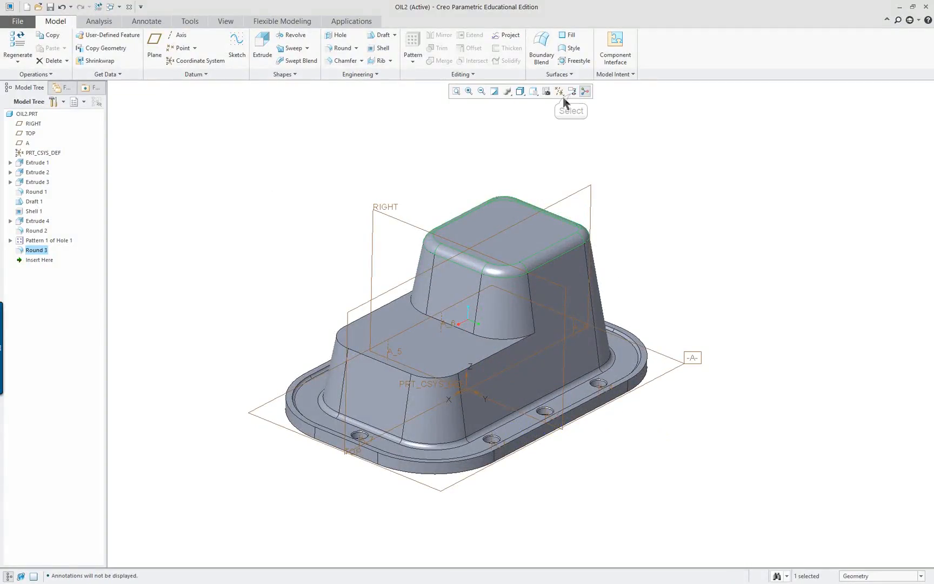
double_click(37, 251)
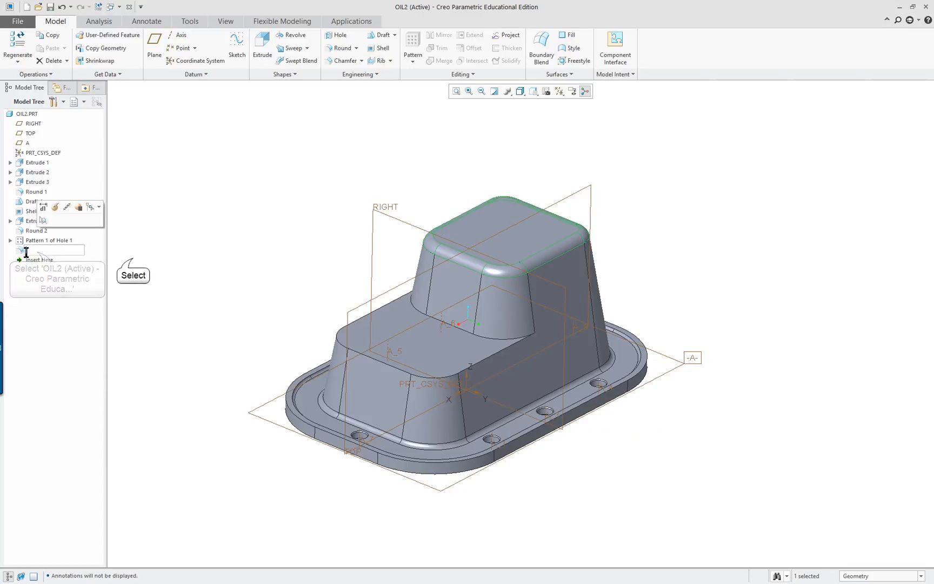
left_click(131, 258)
left_click(35, 250)
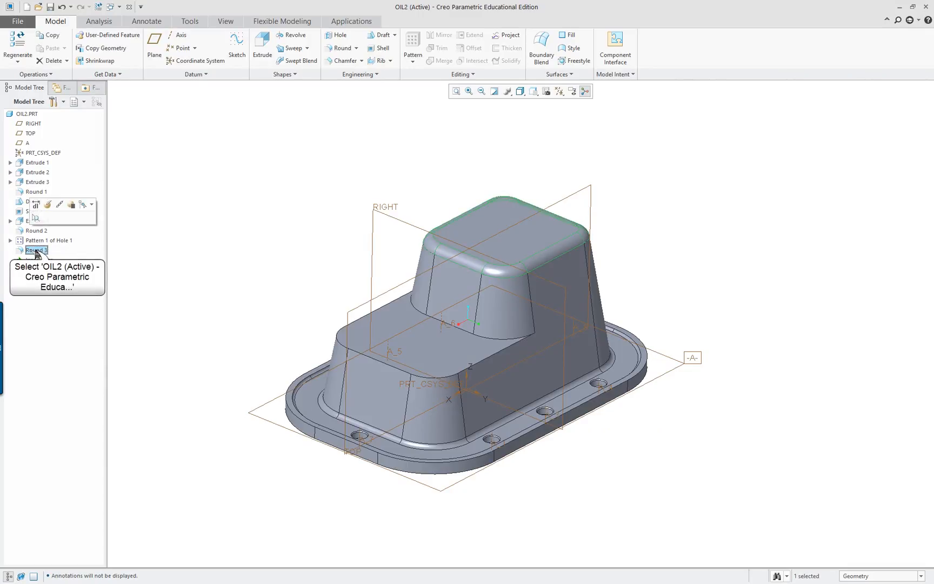
left_click_drag(35, 252, 34, 231)
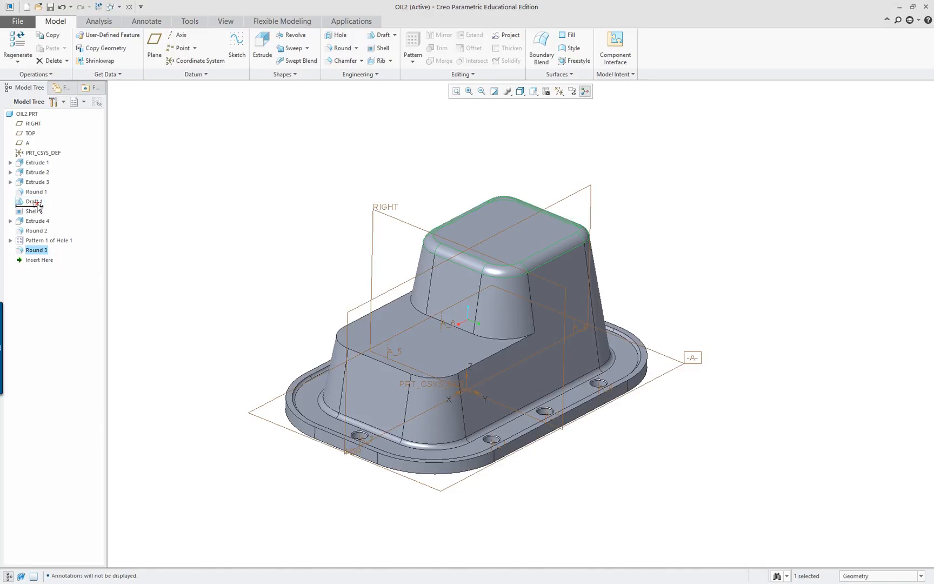
left_click_drag(38, 206, 39, 207)
Examine the deep pocket's interior floor edges after the reorder, then return to the standard exterior view
middle_click_drag(444, 479, 456, 326)
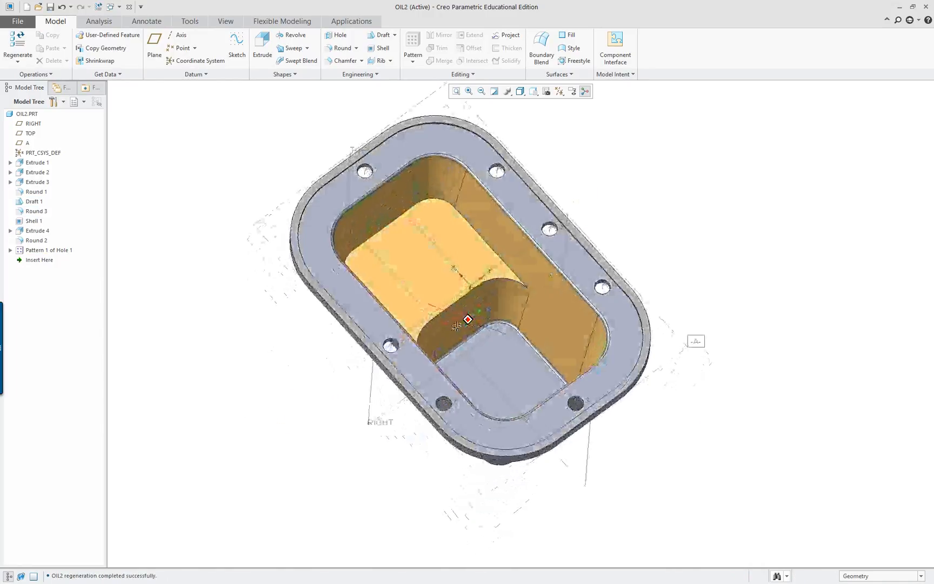
scroll(521, 384, "up", 6)
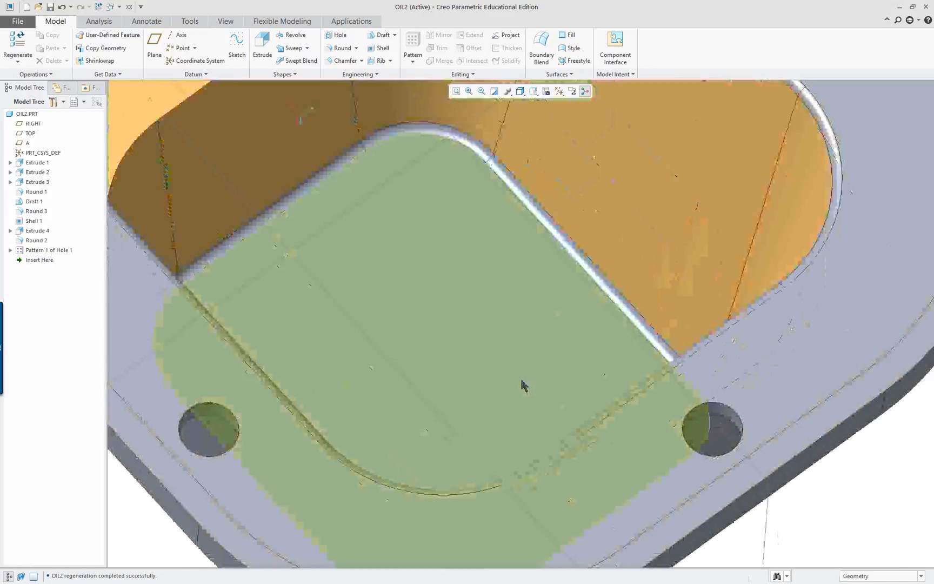
left_click(579, 260)
scroll(507, 329, "down", 5)
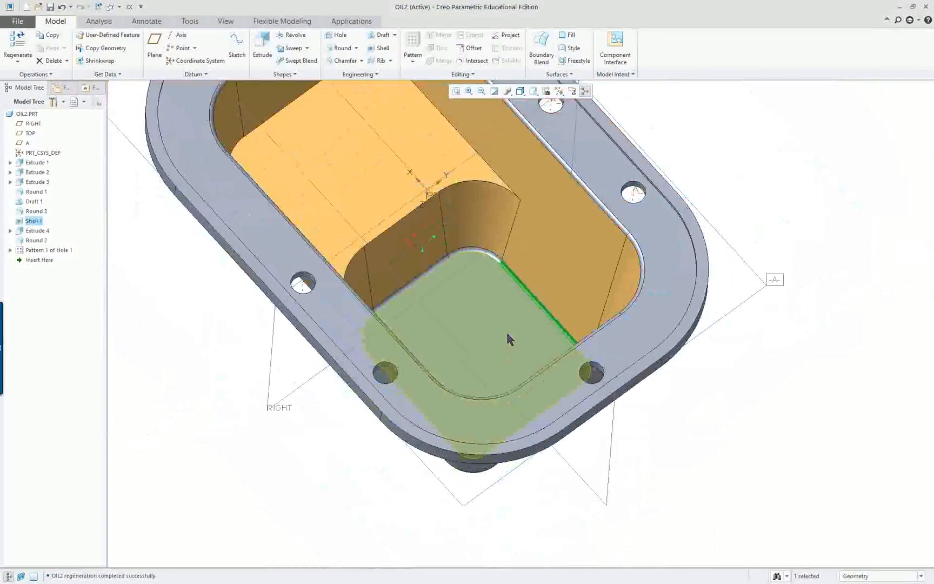
middle_click_drag(517, 332, 347, 325)
middle_click_drag(229, 265, 184, 265)
key("ctrl+d")
middle_click_drag(329, 269, 335, 282)
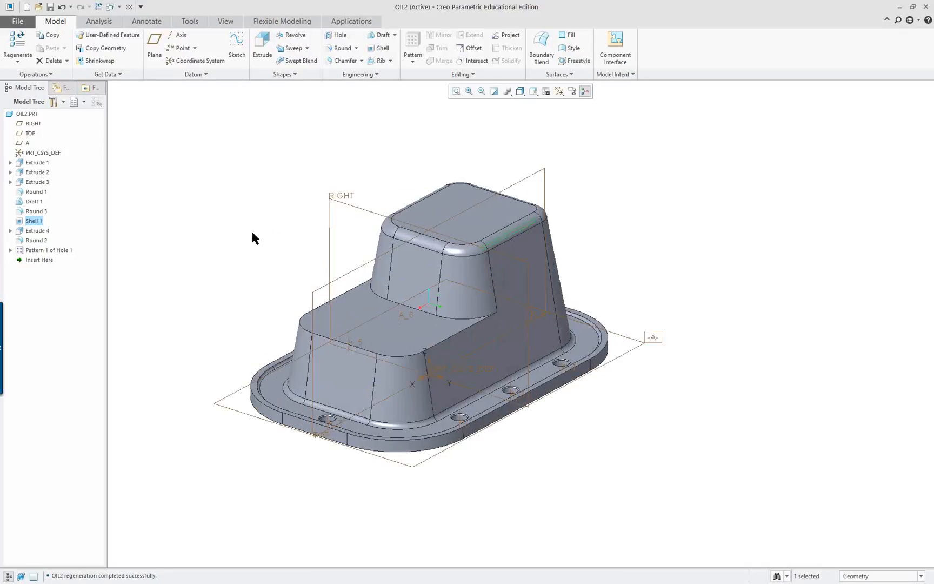
mouse_move(252, 237)
middle_mouse_down()
mouse_move(315, 271)
mouse_move(300, 263)
mouse_move(289, 290)
mouse_move(294, 271)
mouse_move(300, 289)
middle_mouse_up()
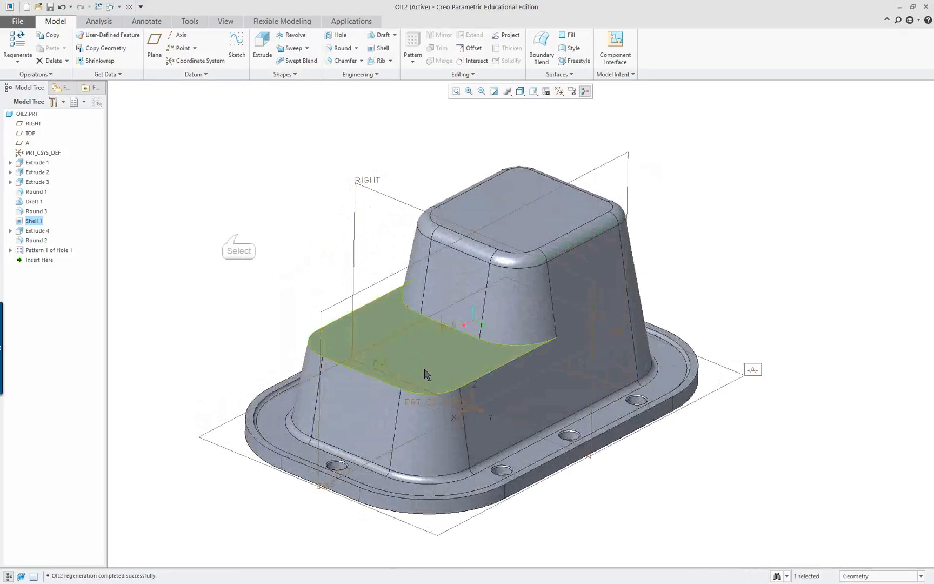
scroll(423, 356, "up", 2)
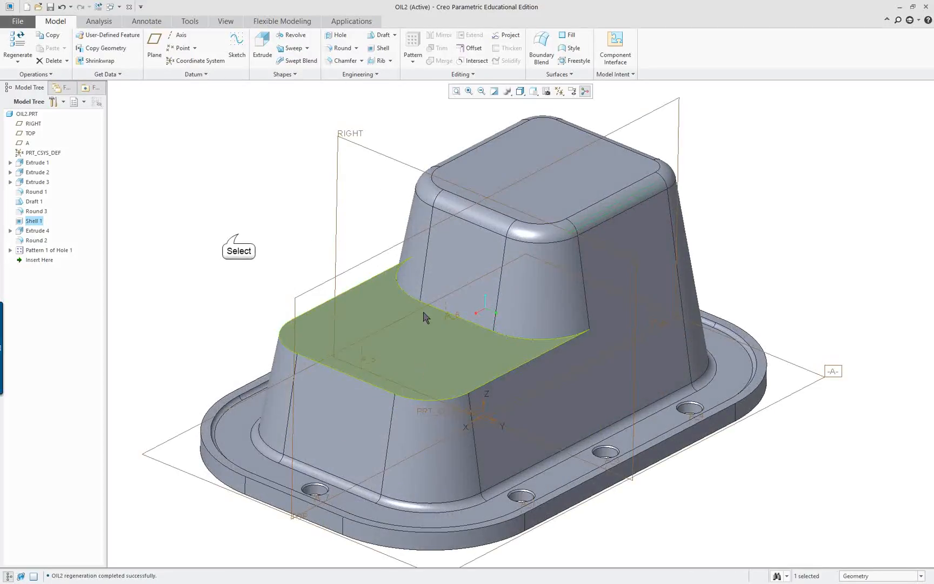
Activate insert mode by moving the insertion point between Round 3 and Shell 1
left_click(43, 261)
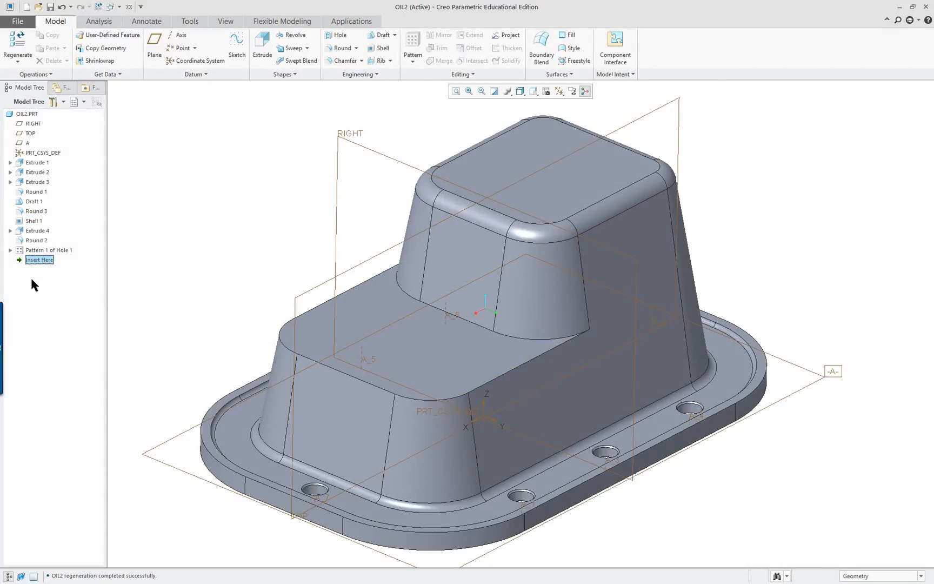
left_click(43, 262)
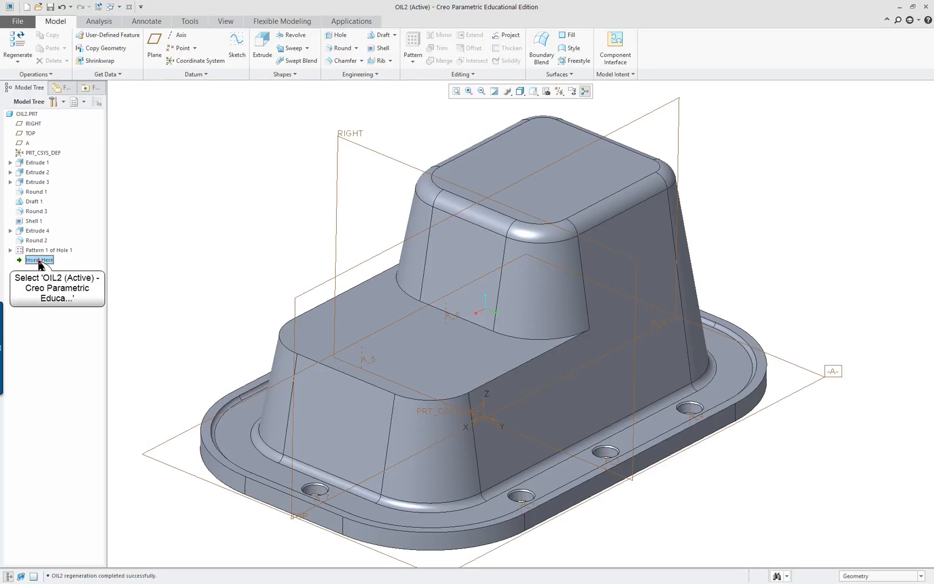
left_click_drag(38, 260, 52, 217)
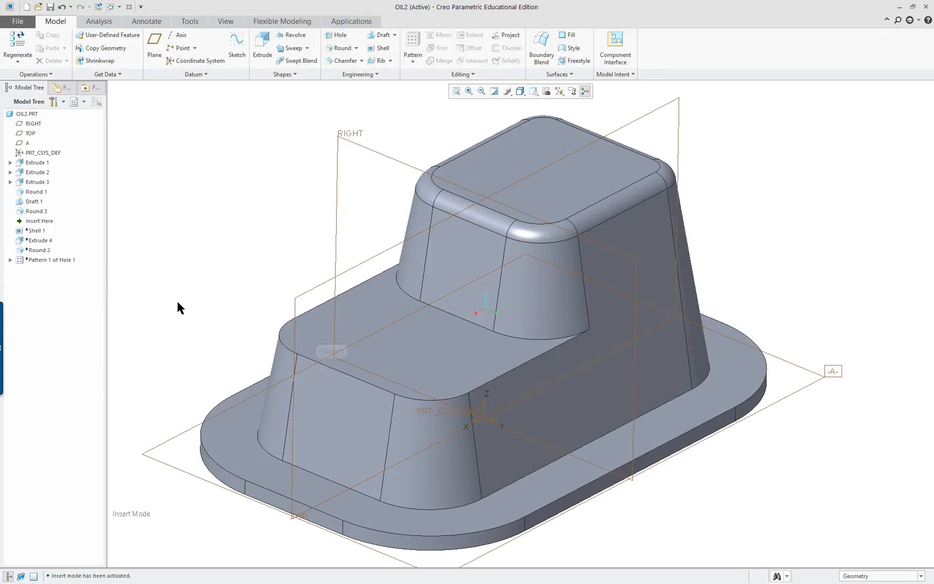
Try a single 0.500 round on both the lower step's front top edge and the tall block's base edge
left_click(328, 374)
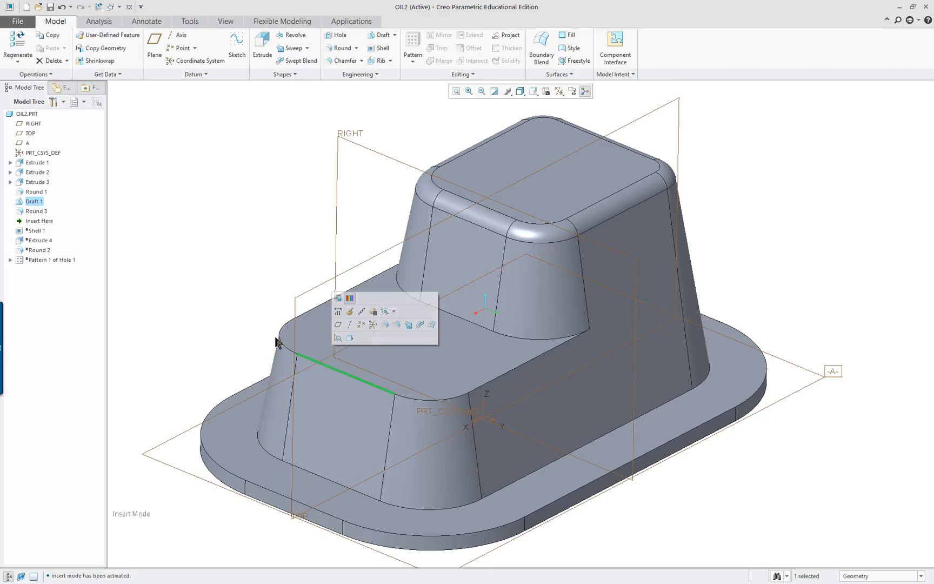
left_click(476, 327, "ctrl")
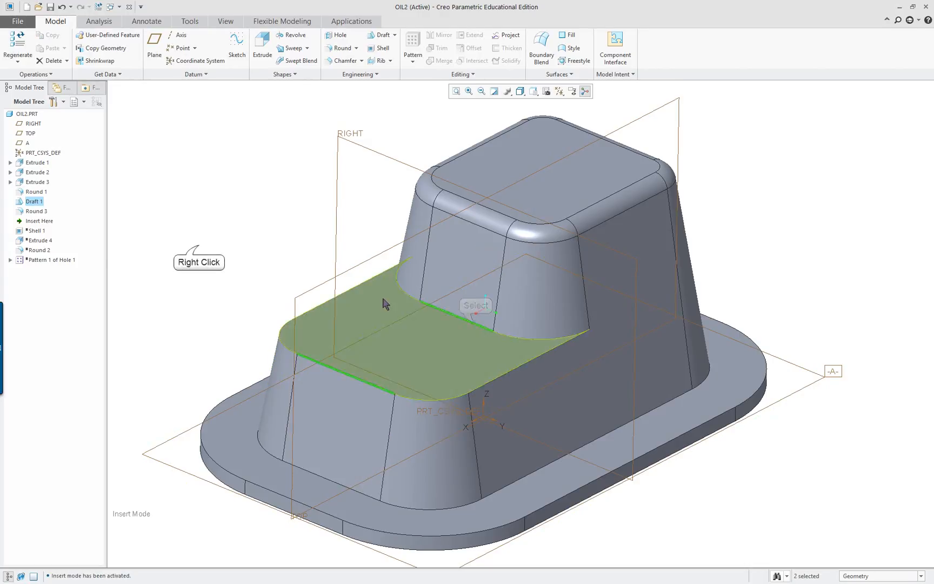
right_click(197, 241)
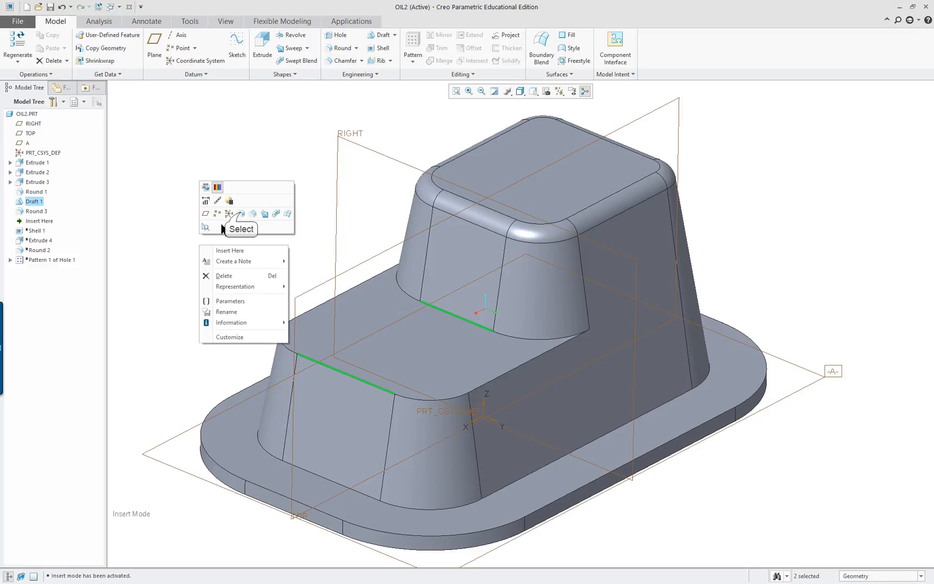
left_click(241, 214)
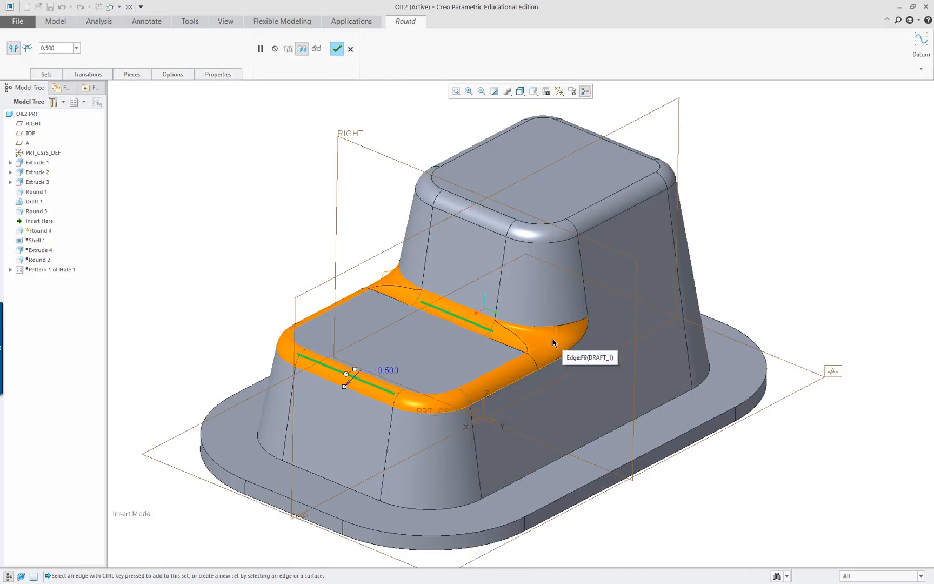
scroll(606, 377, "down", 5)
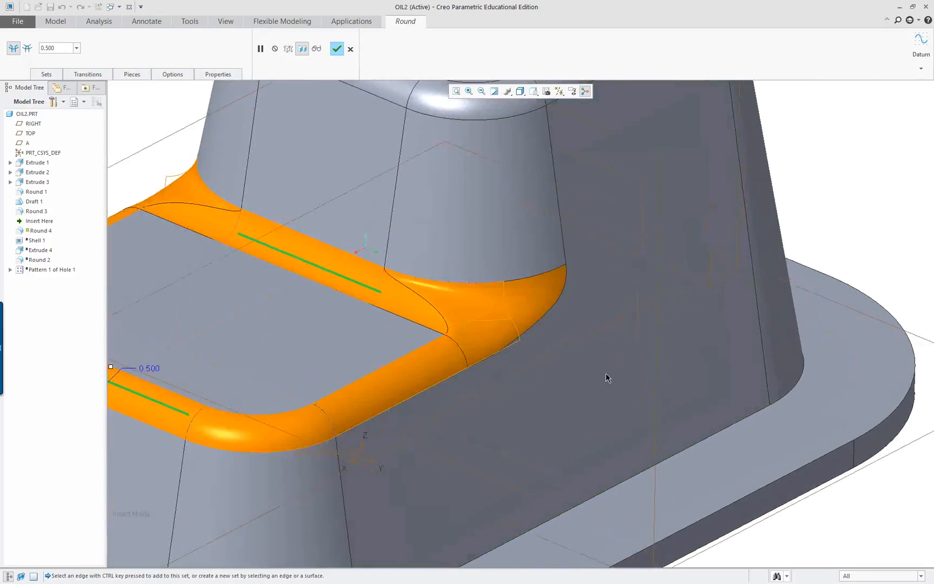
scroll(535, 359, "up", 10)
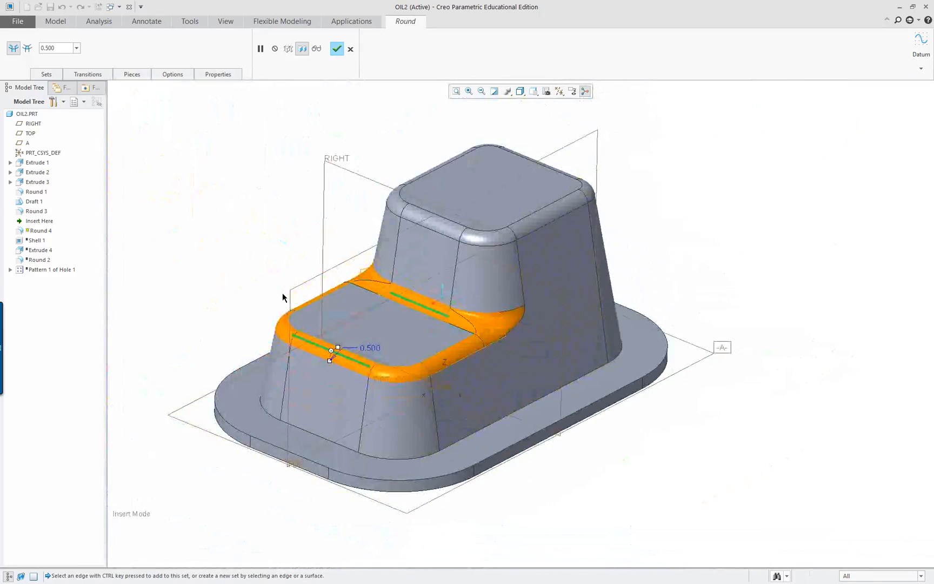
middle_click(229, 261)
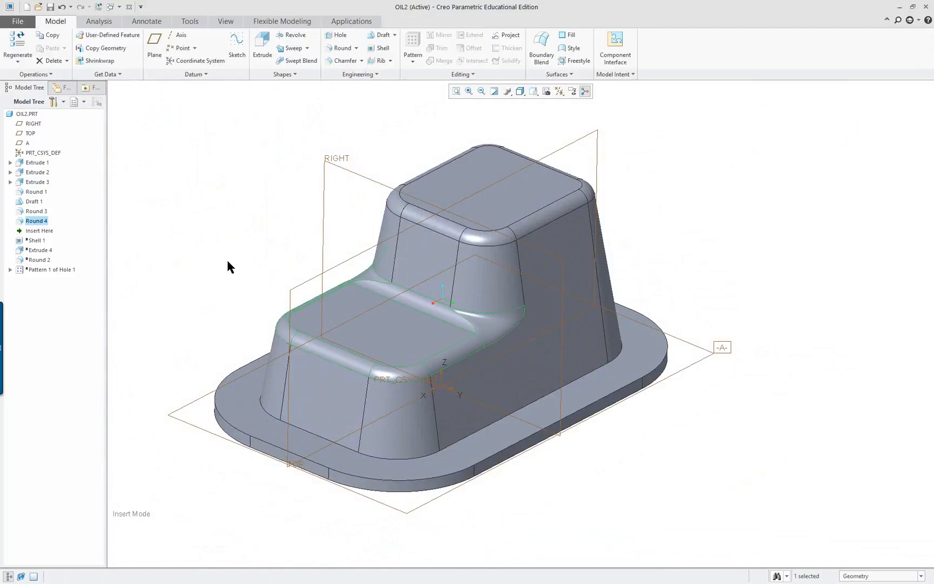
left_click(371, 303)
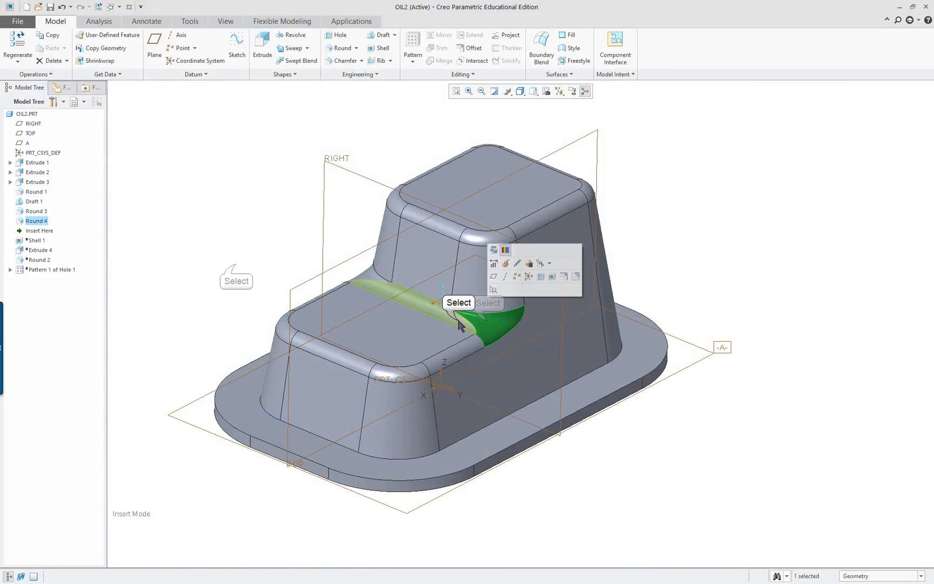
left_click(231, 273)
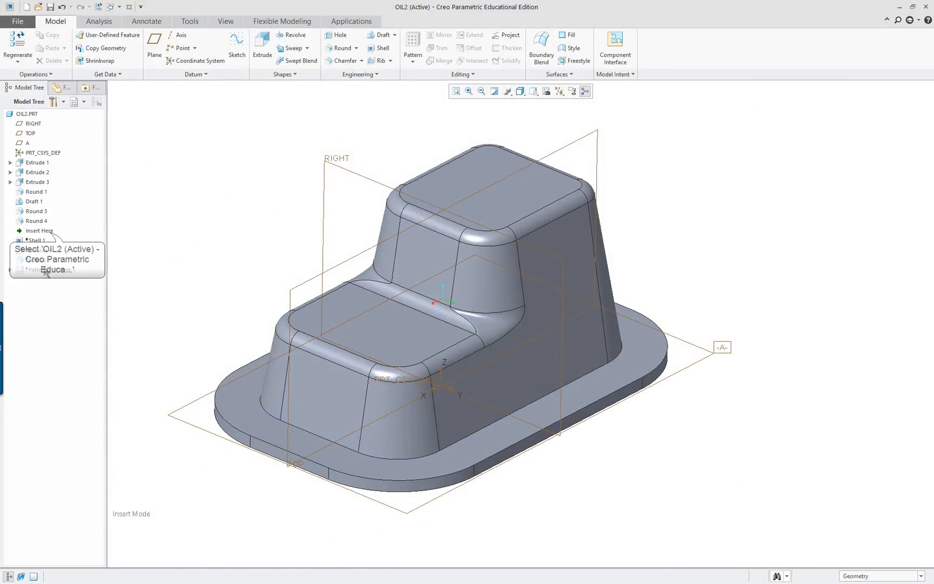
Try to resume the suppressed features by moving the insertion point below Pattern 1 of Hole 1
left_click(48, 232)
left_click_drag(45, 234, 45, 272)
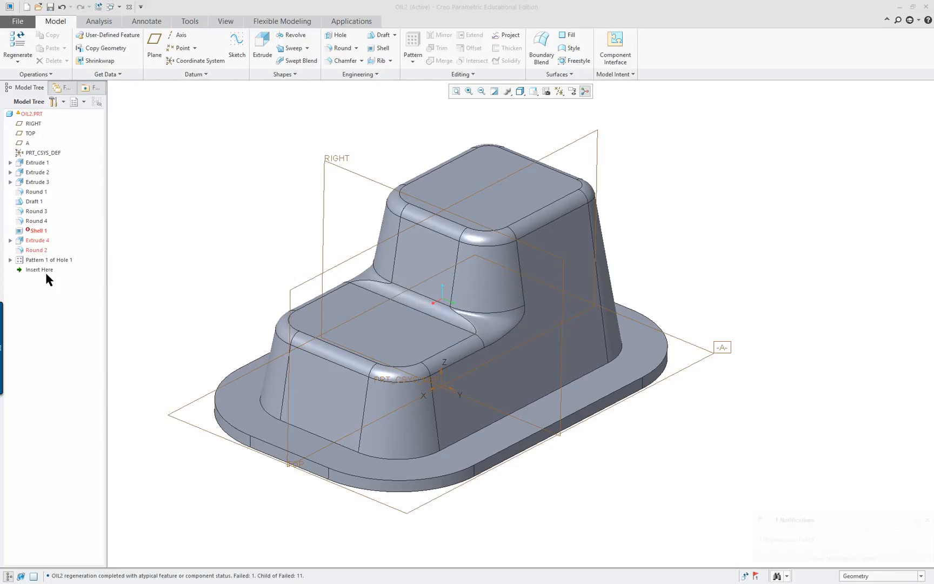
middle_click_drag(405, 498, 386, 486)
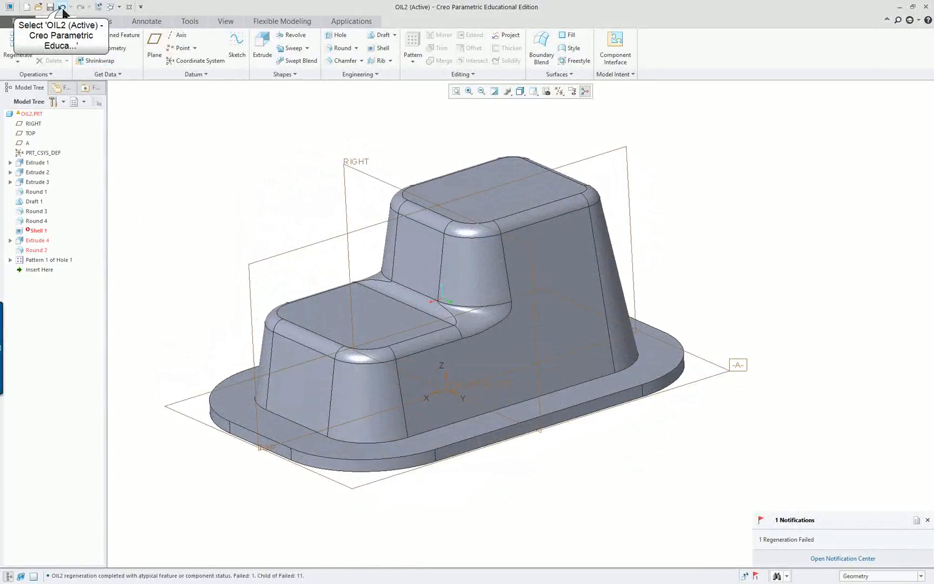
Undo the insertion point move and the combined two-edge round, back to insert mode after Round 3
left_click(61, 8)
left_click(62, 8)
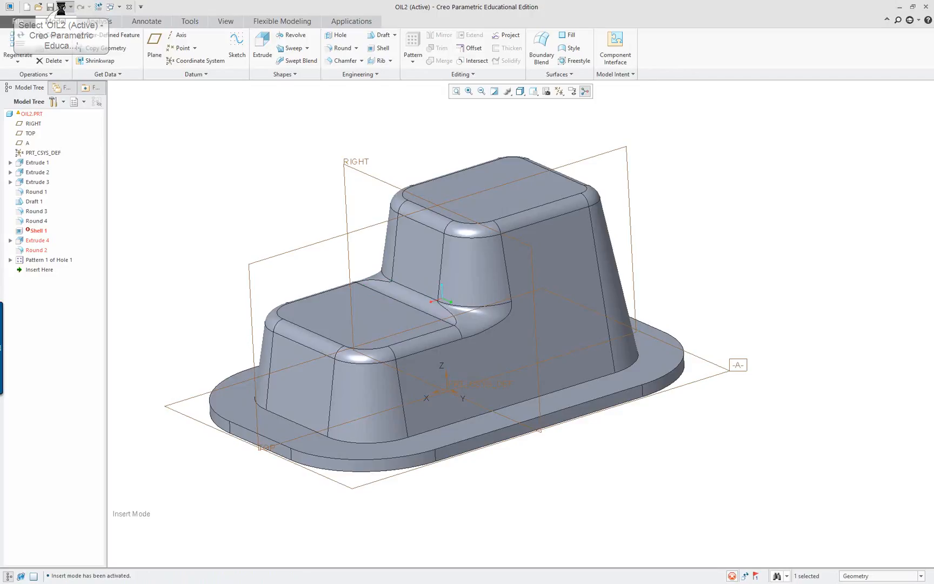
left_click(62, 8)
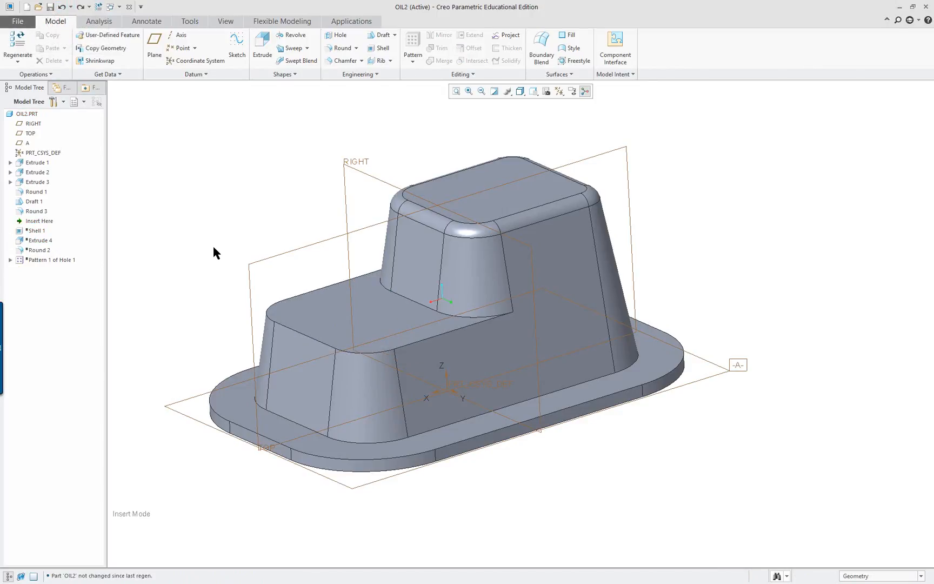
Try a separate 0.500 round on the lower step's front top edge before rounding the tall block's base
left_click(313, 341)
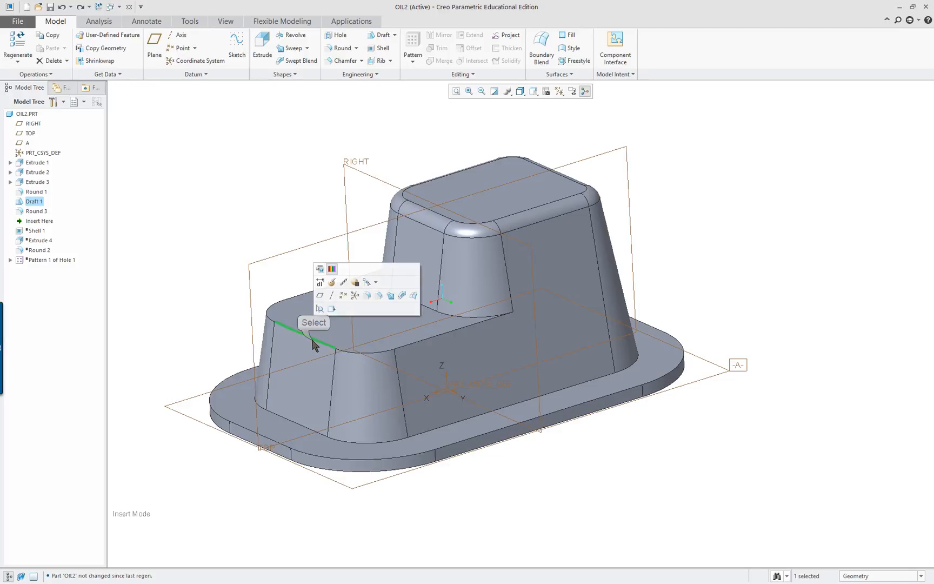
left_click(366, 297)
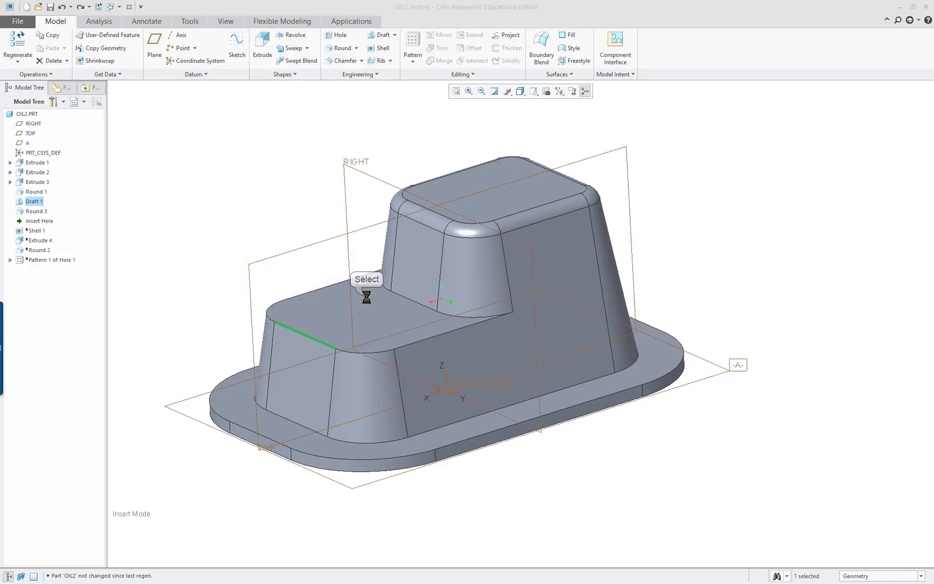
right_click(206, 213)
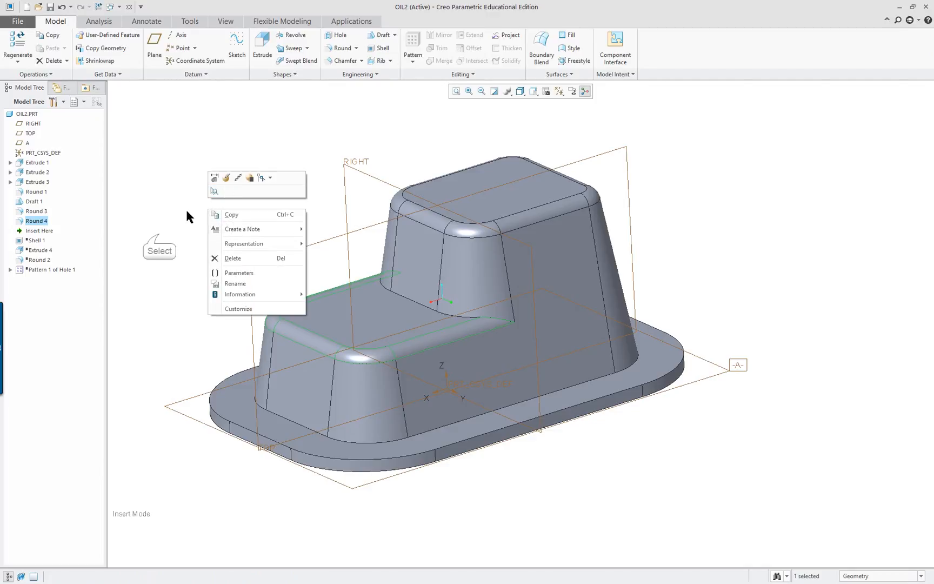
Try a 0.500 round along the tall block's base edge and undo both rounds made on the lower step
left_click(407, 302)
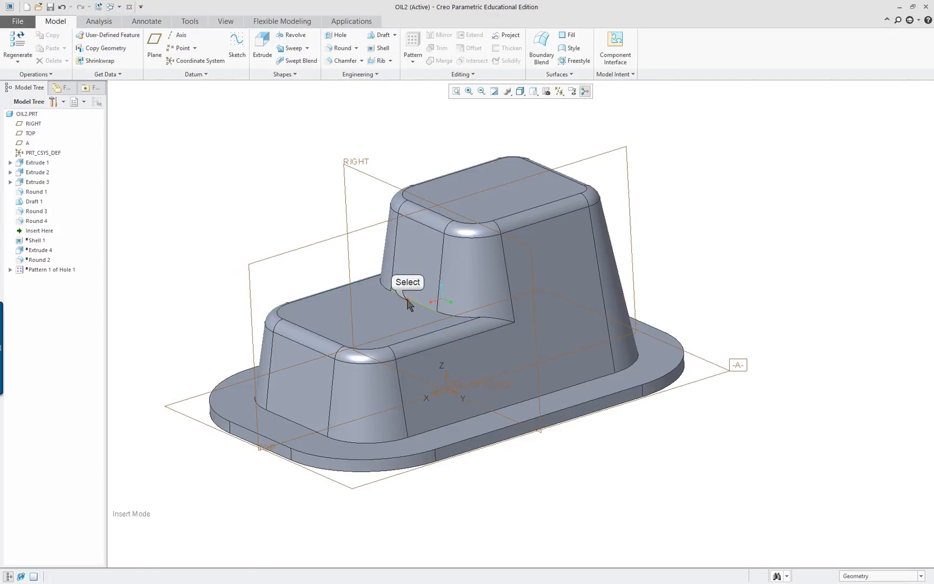
left_click(460, 256)
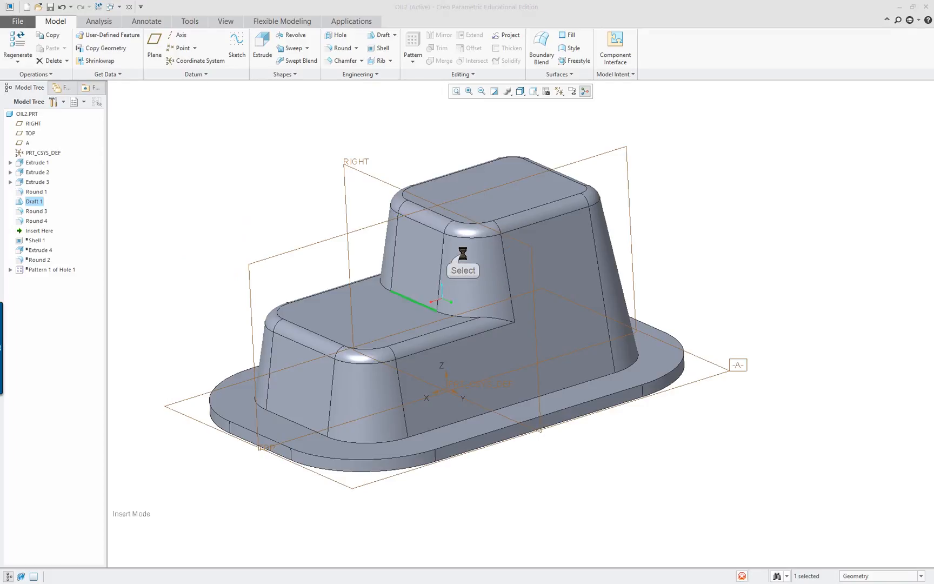
scroll(392, 277, "down", 2)
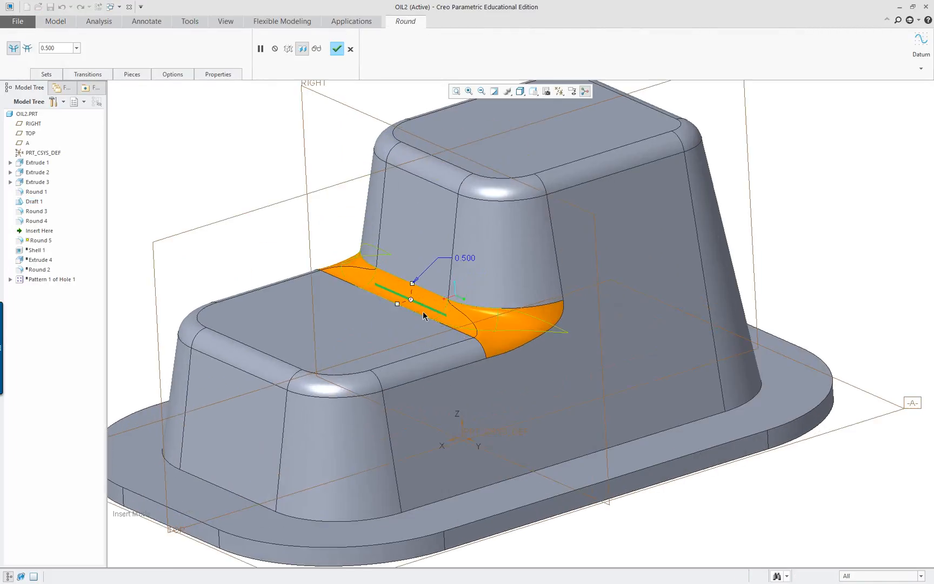
scroll(479, 328, "down", 2)
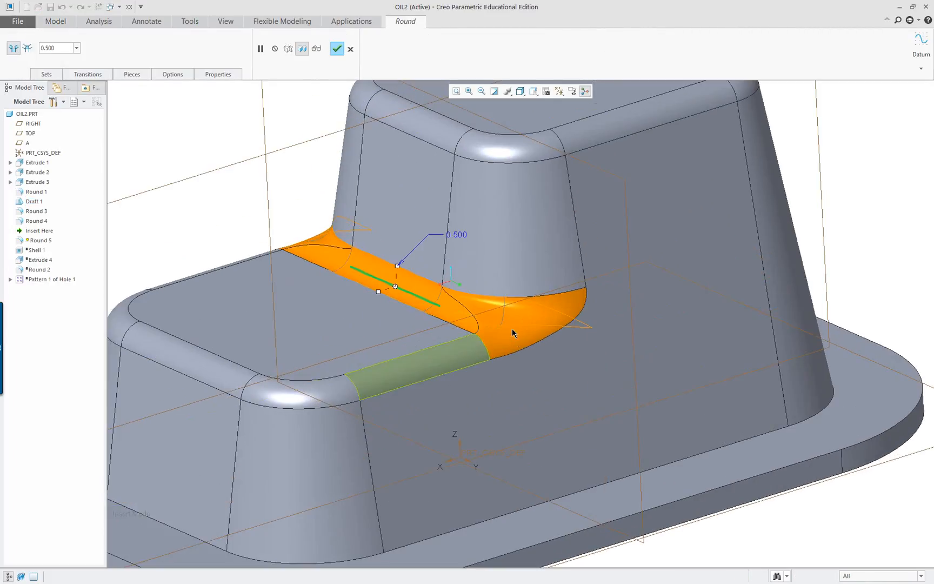
scroll(501, 332, "up", 3)
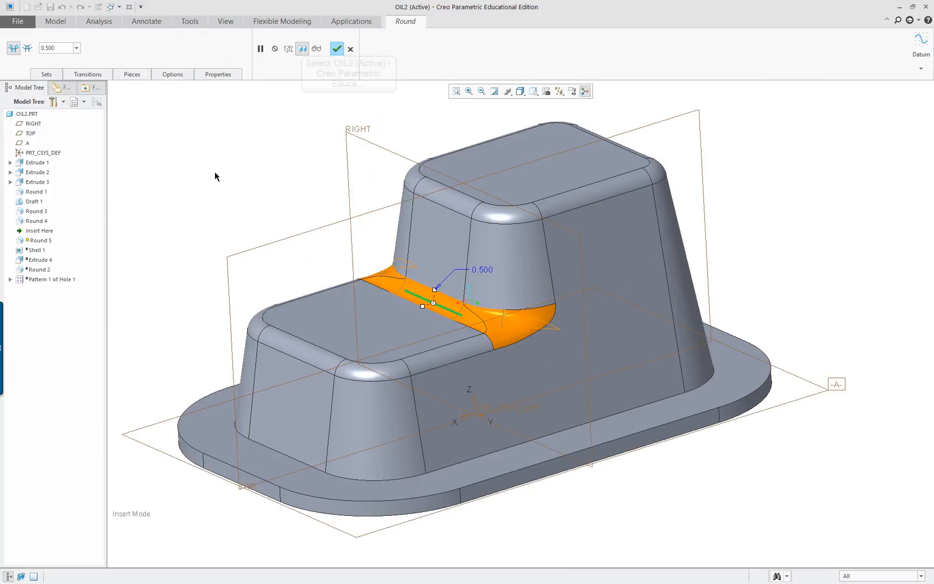
left_click(337, 50)
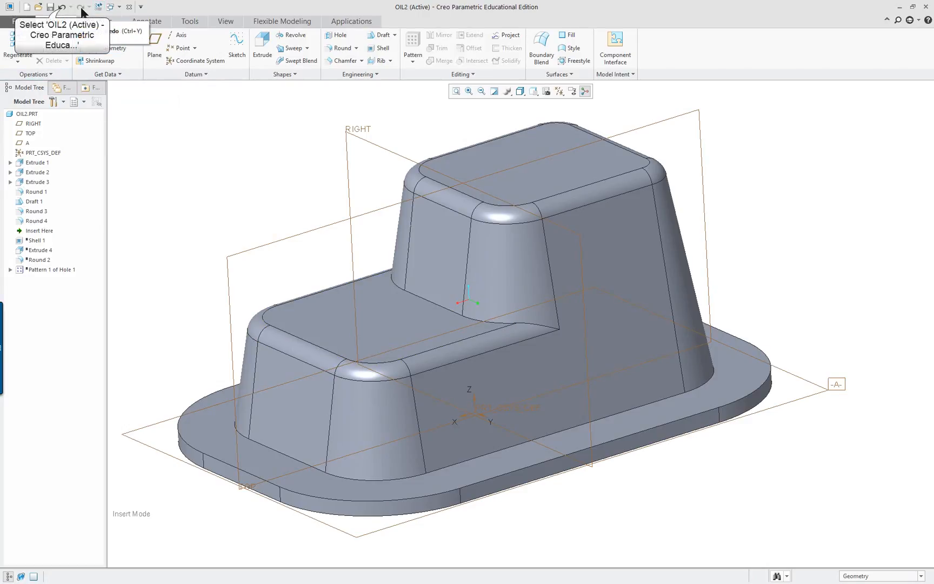
left_click(62, 7)
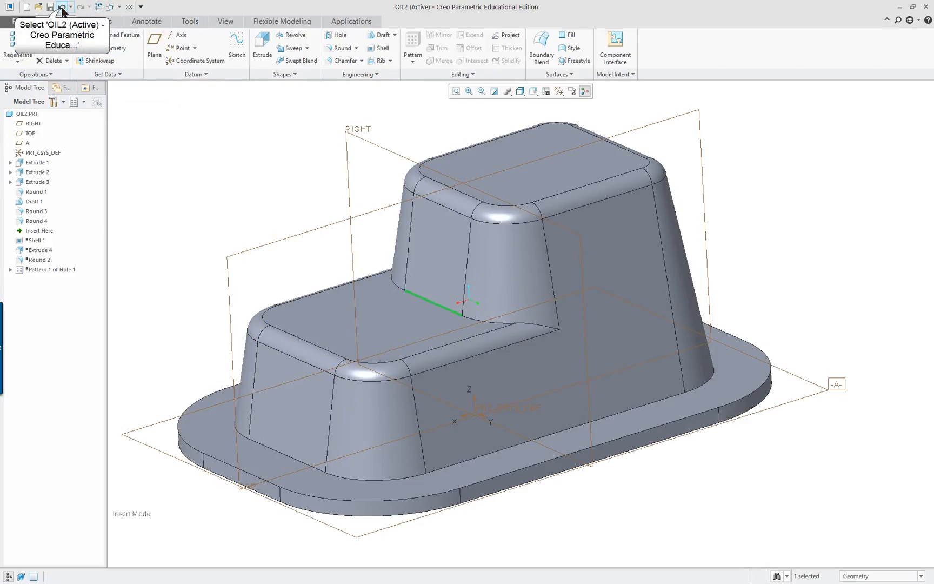
left_click(63, 7)
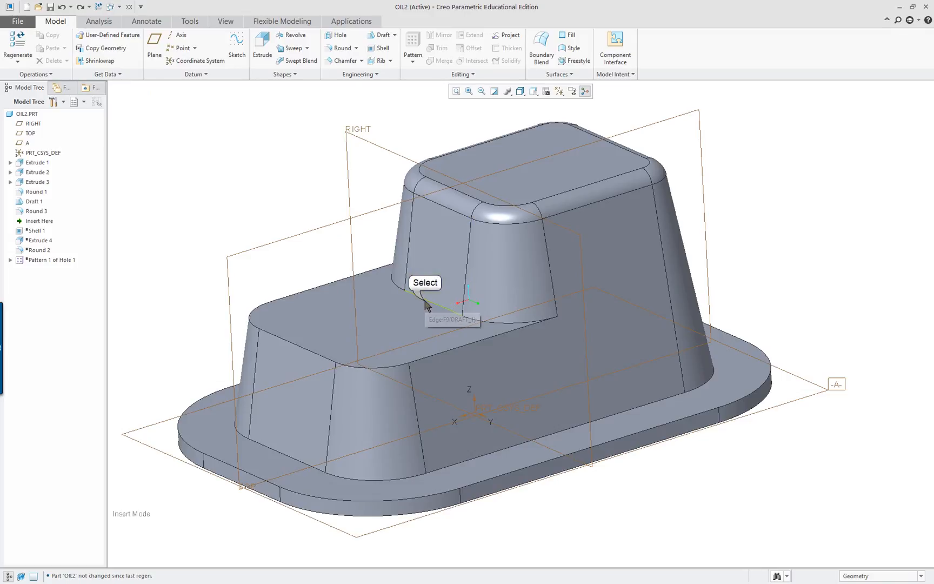
Add a 0.500 round along the edge where the tall block meets the lower step
left_click(463, 282)
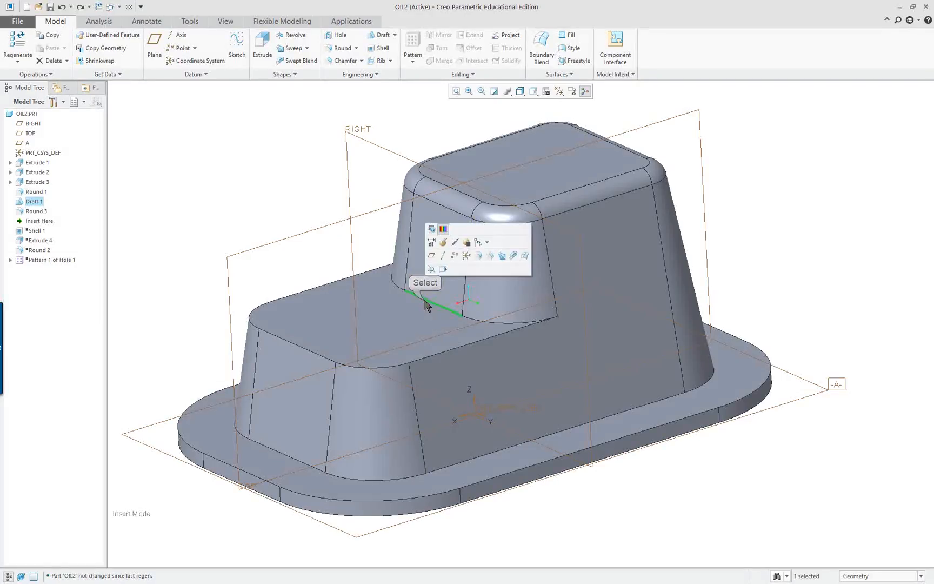
left_click(479, 255)
middle_click(244, 191)
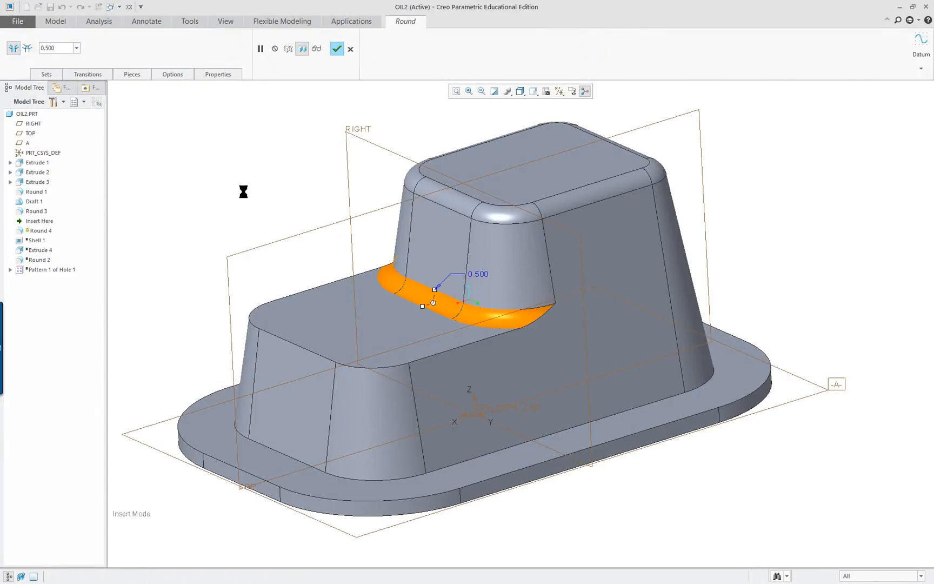
Round the lower step's outer top edge chain with a 0.500 radius as a separate feature
left_click(305, 353)
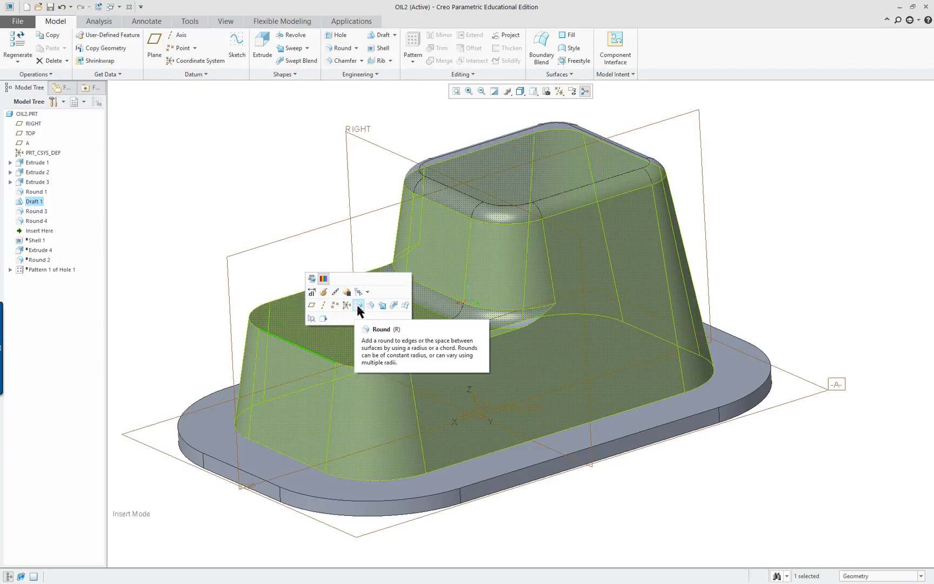
left_click(226, 189)
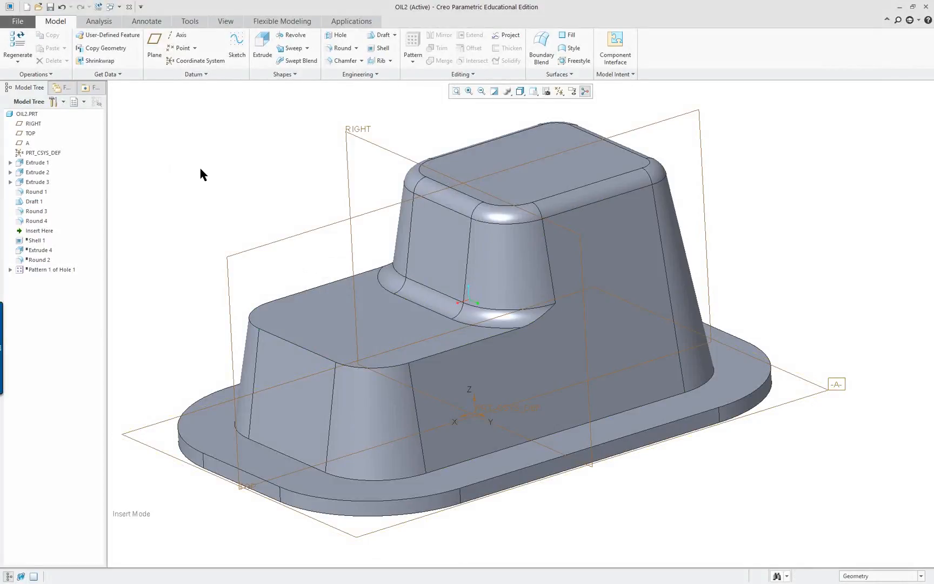
left_click(285, 344)
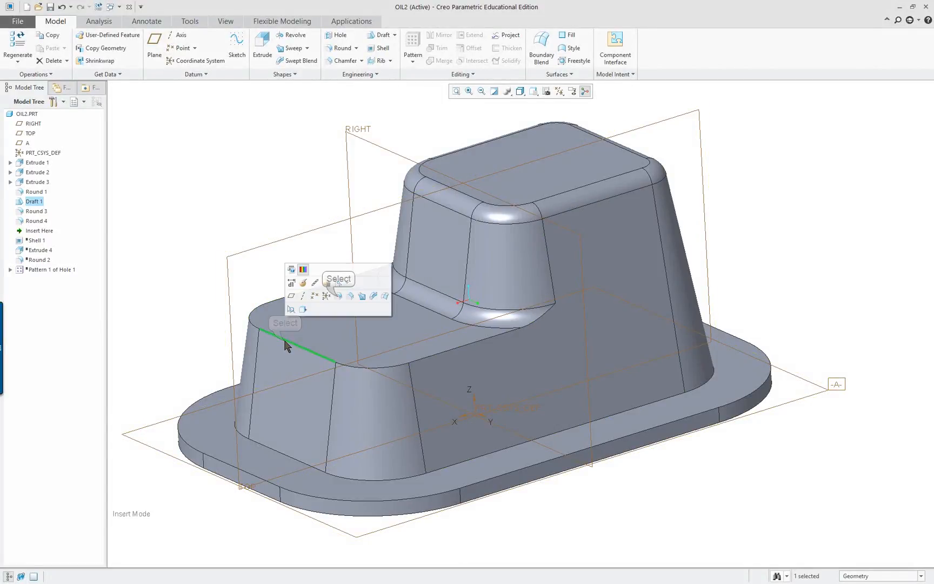
left_click(335, 298)
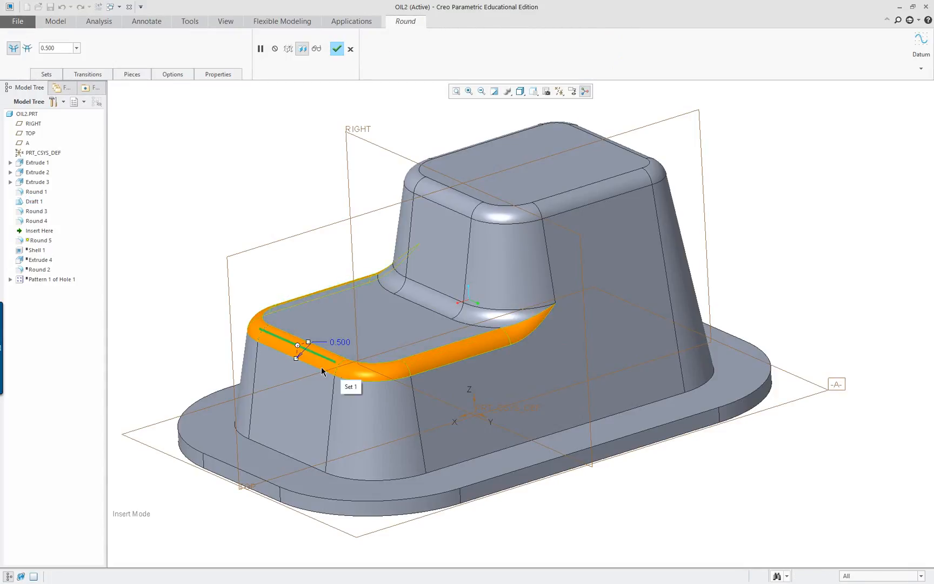
middle_click(212, 219)
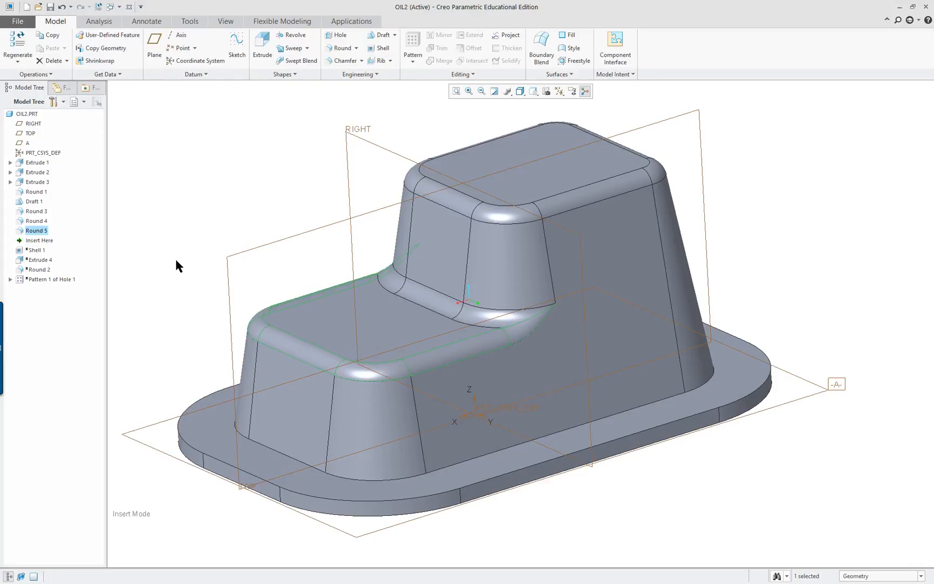
Leave insert mode by moving the insertion point below Pattern 1 of Hole 1
middle_click_drag(175, 257, 298, 340)
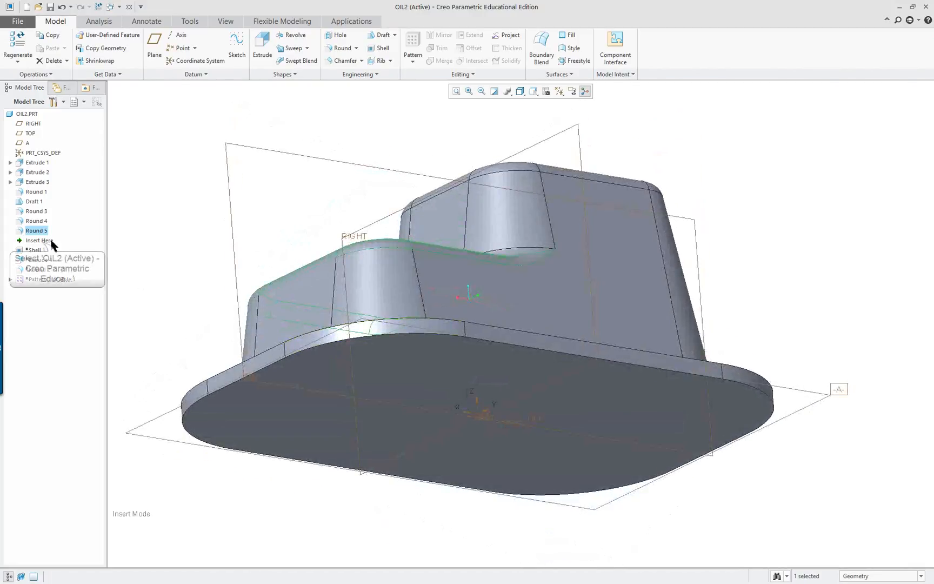
left_click_drag(38, 239, 45, 285)
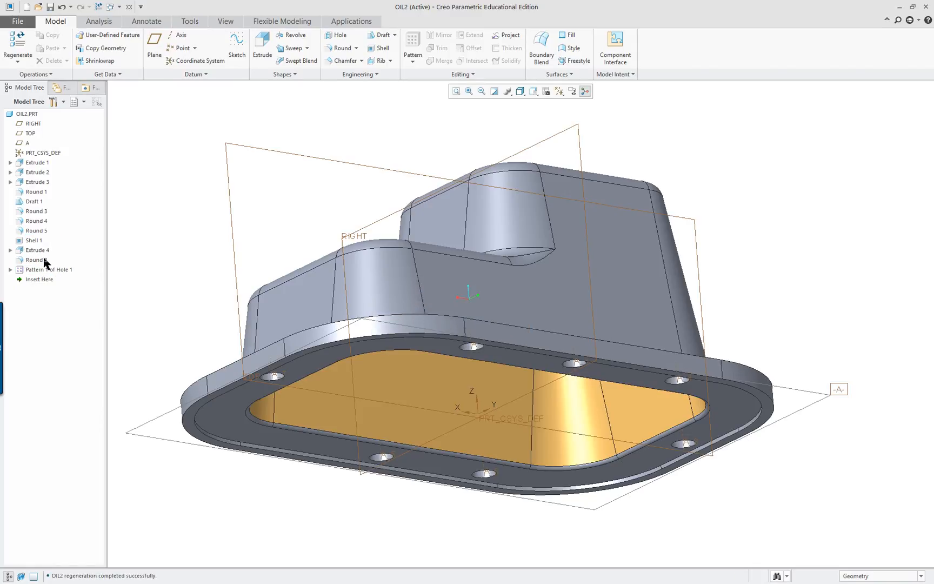
Examine the shelled pan's interior rounds and the outer transition between the tall block and the lower step
middle_click_drag(303, 390, 266, 277)
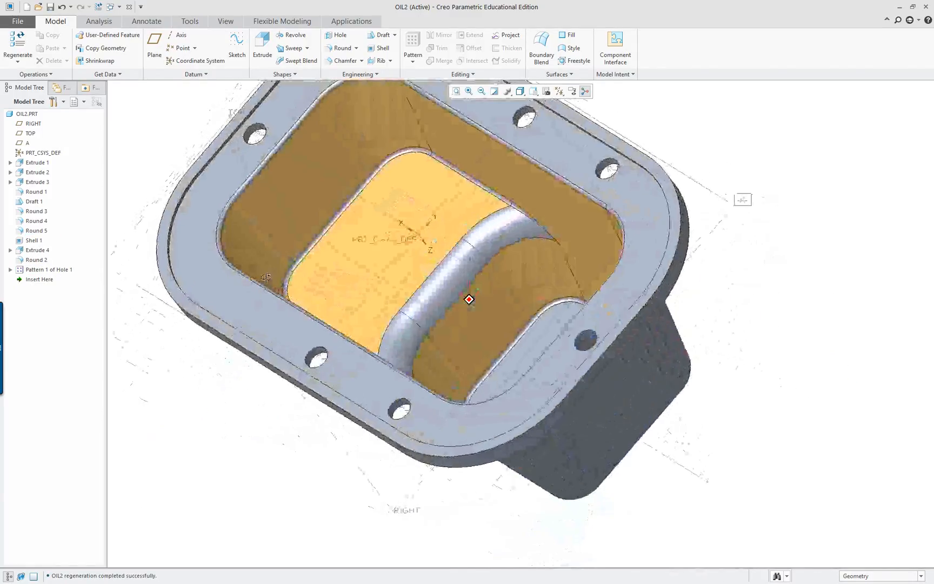
scroll(454, 254, "down", 5)
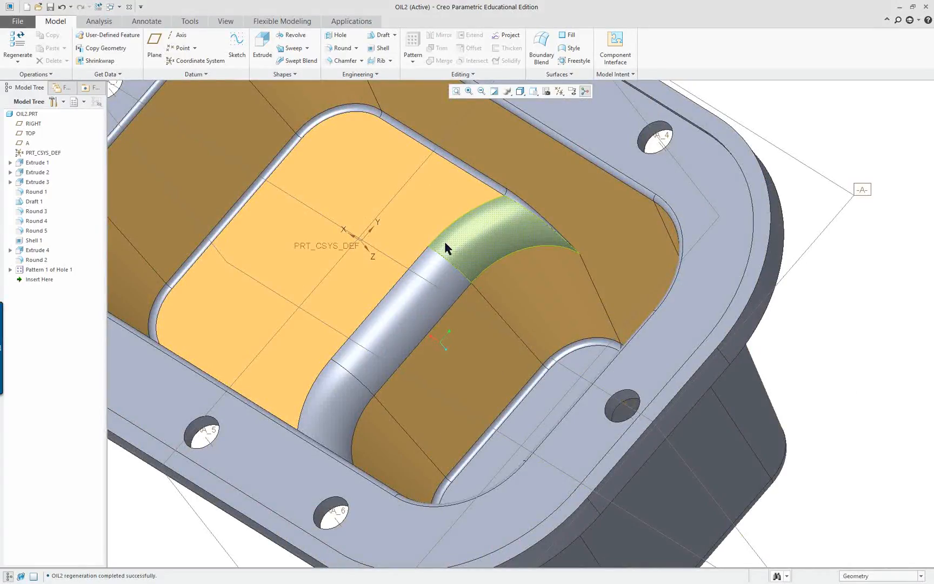
scroll(445, 248, "up", 6)
middle_click_drag(402, 265, 338, 379)
scroll(214, 354, "down", 2)
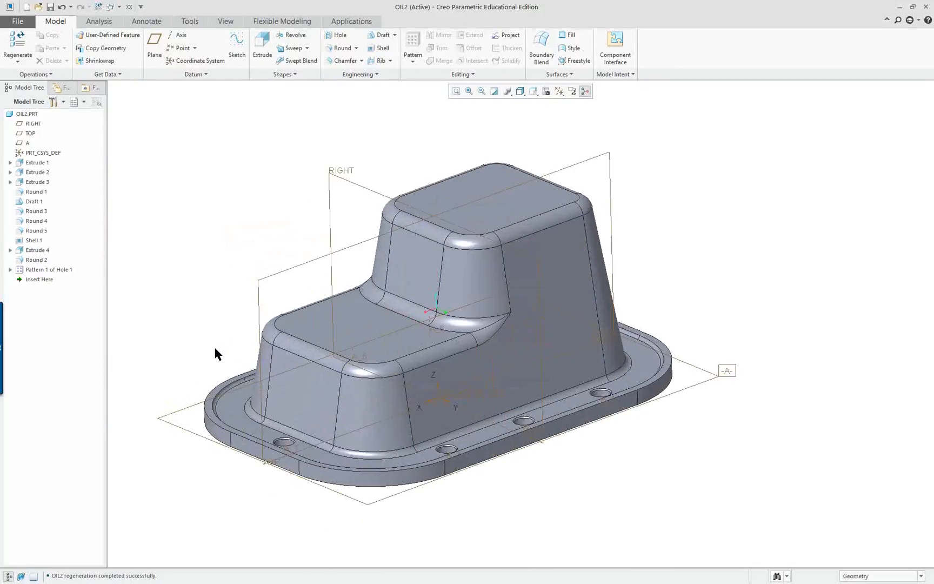
scroll(214, 354, "down", 2)
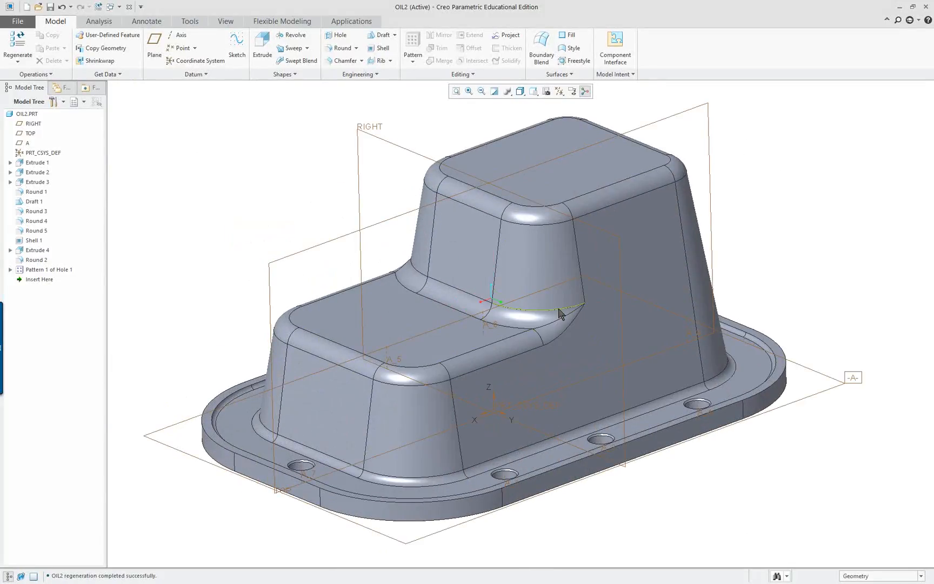
mouse_move(514, 314)
middle_mouse_down()
mouse_move(492, 296)
mouse_move(511, 265)
mouse_move(494, 378)
middle_mouse_up()
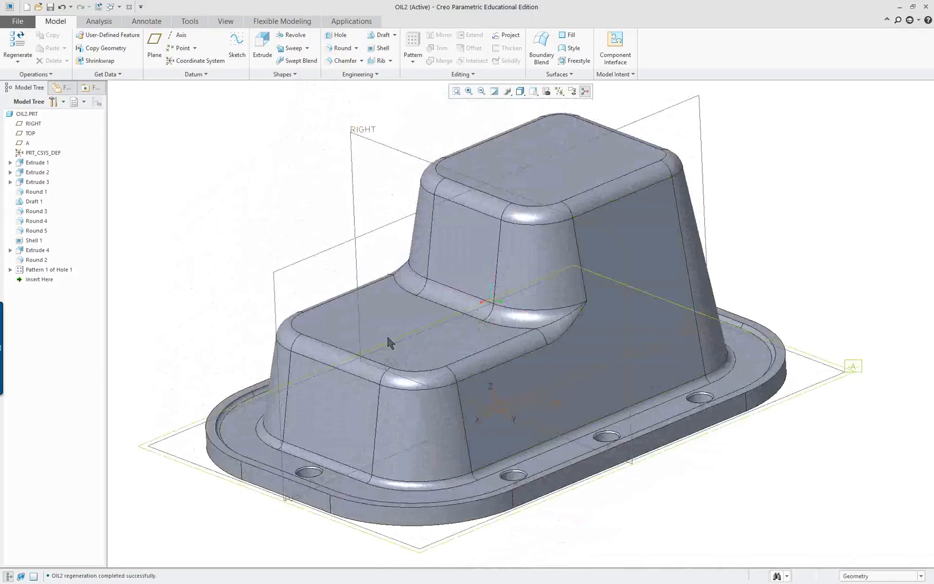